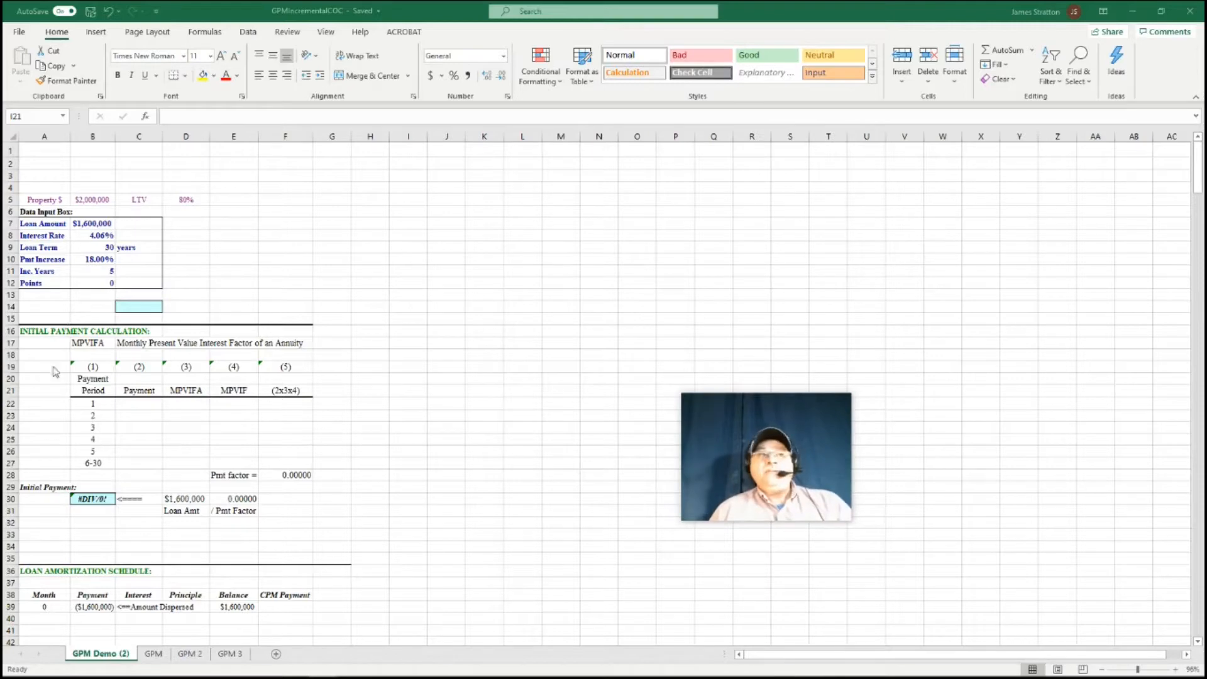
Enter 1 as the period 1 payment in cell C22 of the initial payment calculation table
left_click(140, 404)
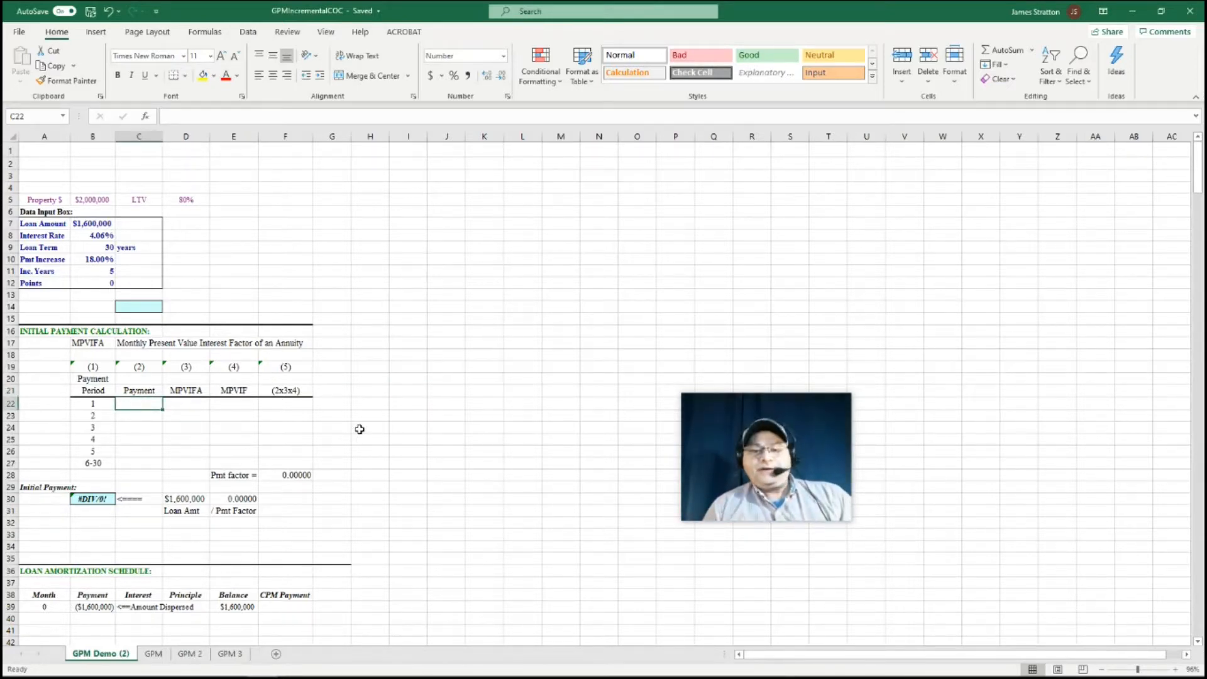
type("1")
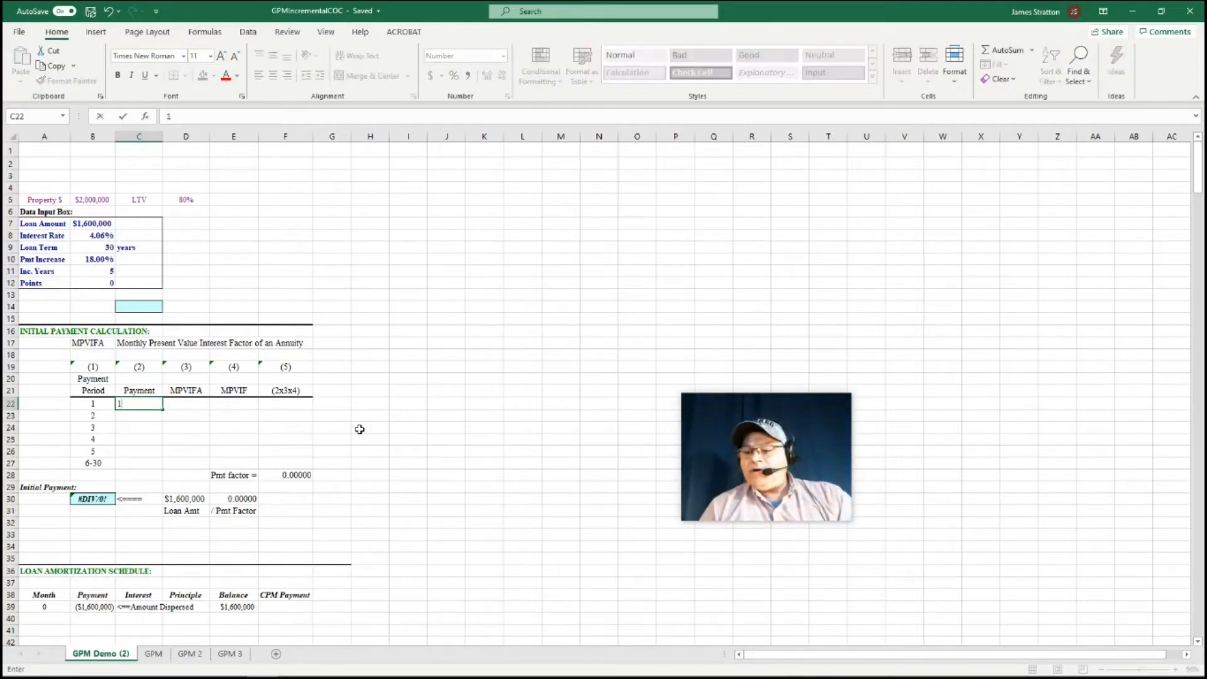
key("Return")
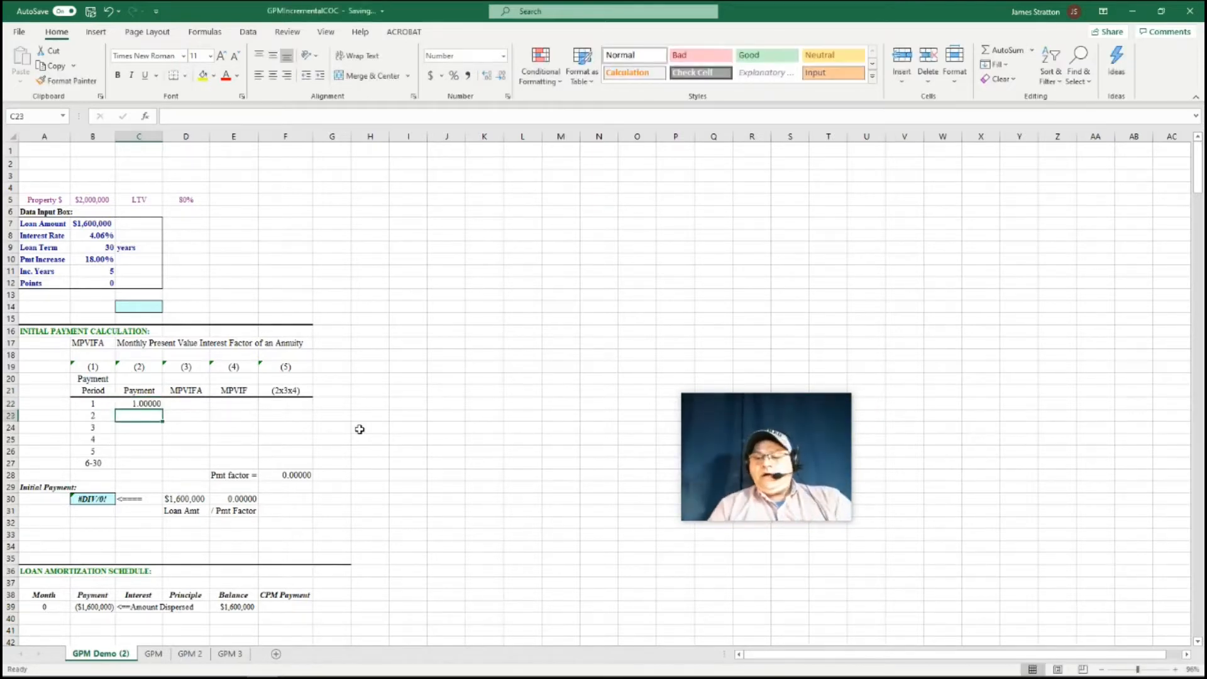
Enter =(1+$B$10)^(B23-1) as the period 2 payment in C23 and fill it down through period 5 in C26
type("=")
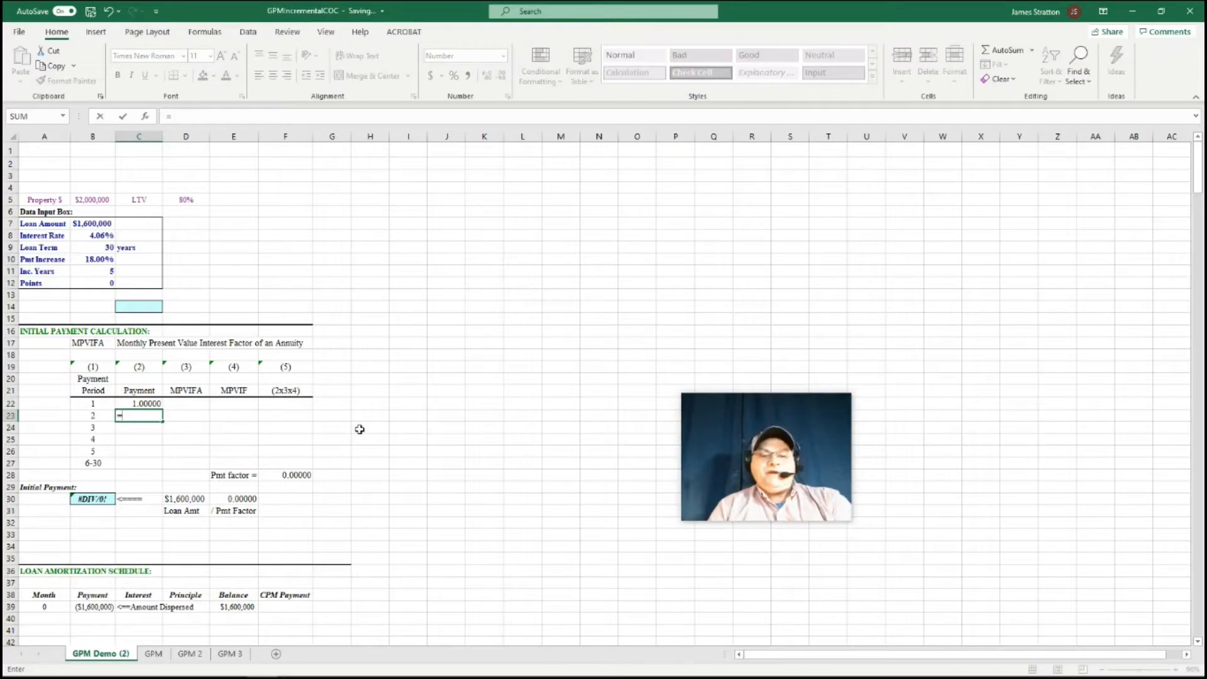
type("(")
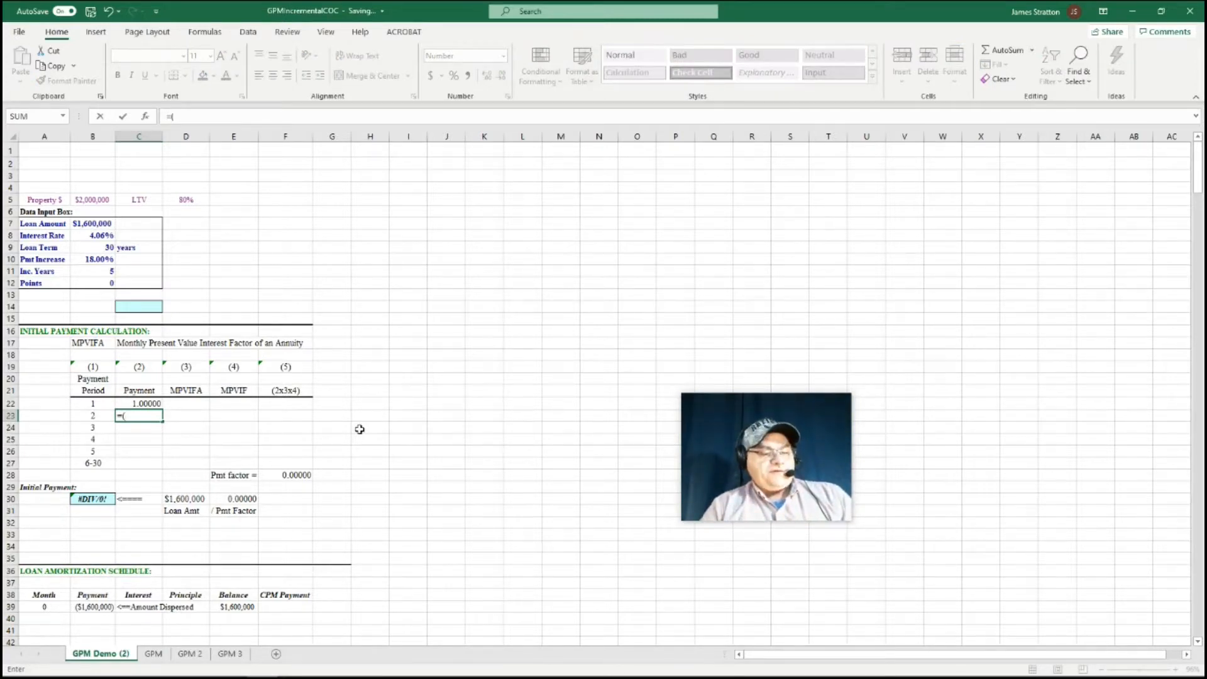
type("1+")
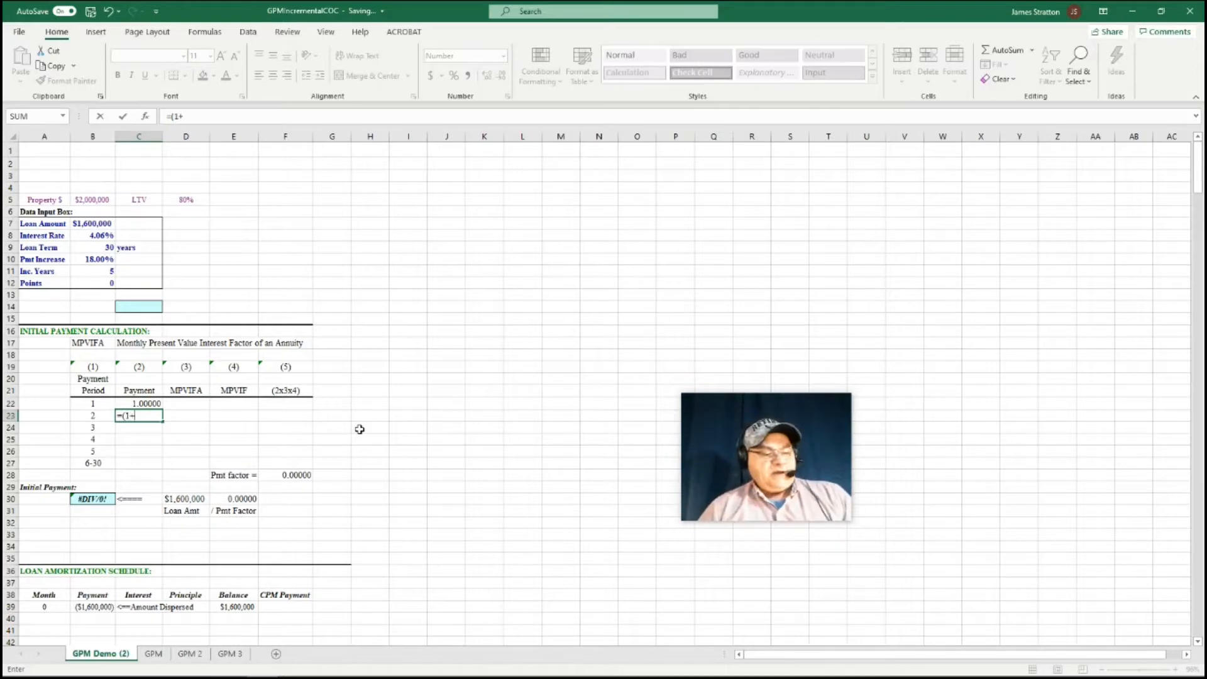
left_click(101, 262)
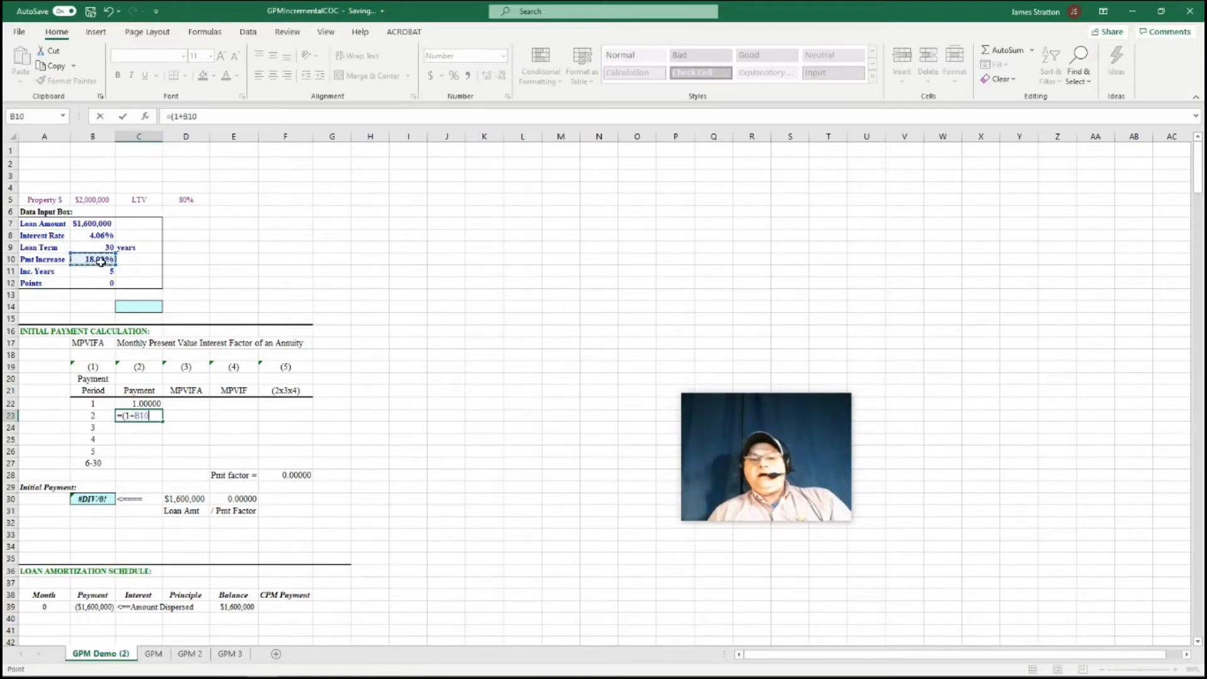
key("F4")
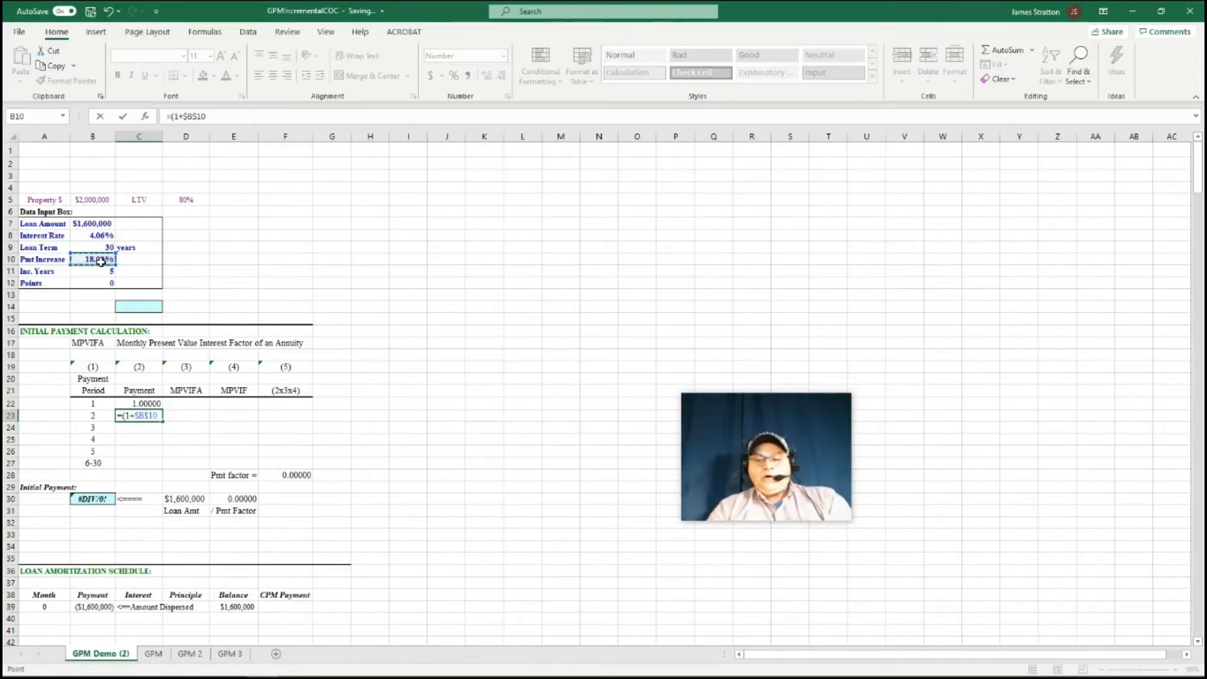
type(")")
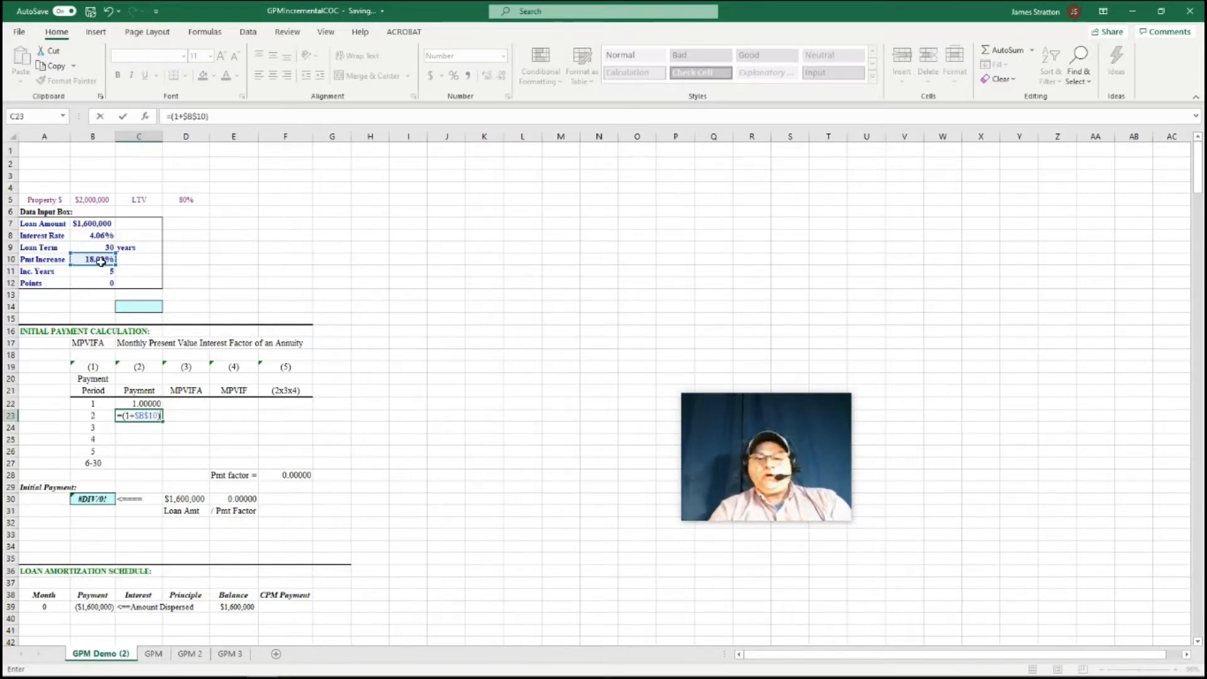
type("^(")
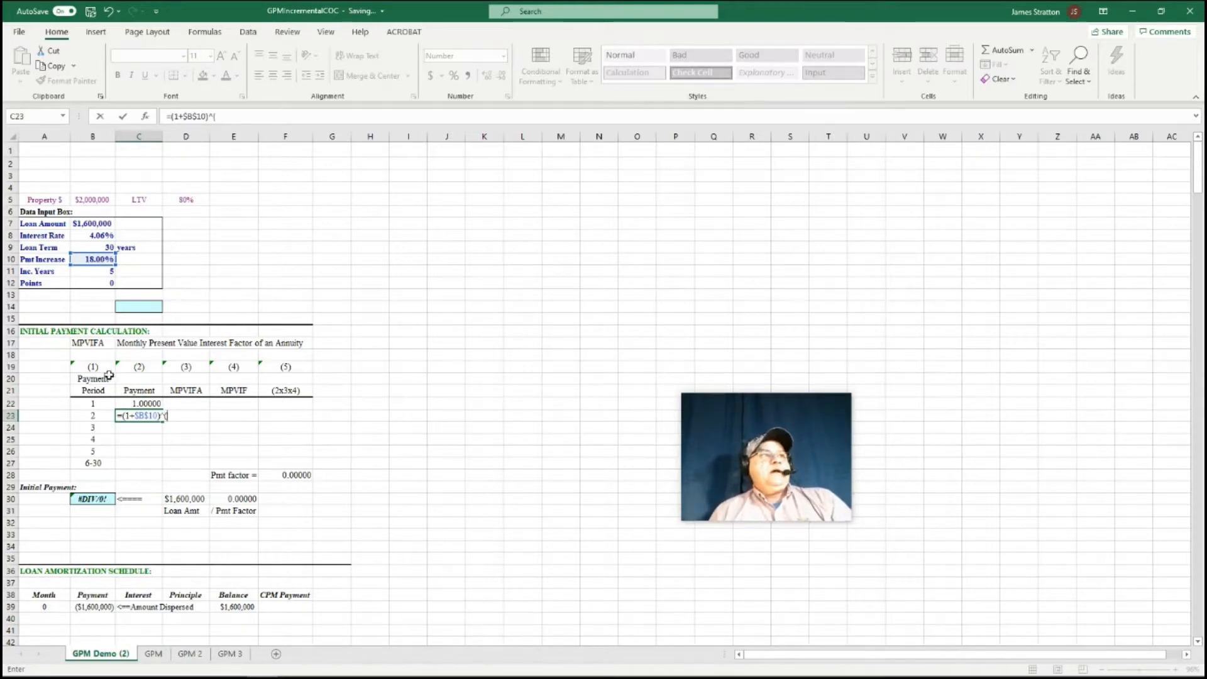
left_click(91, 417)
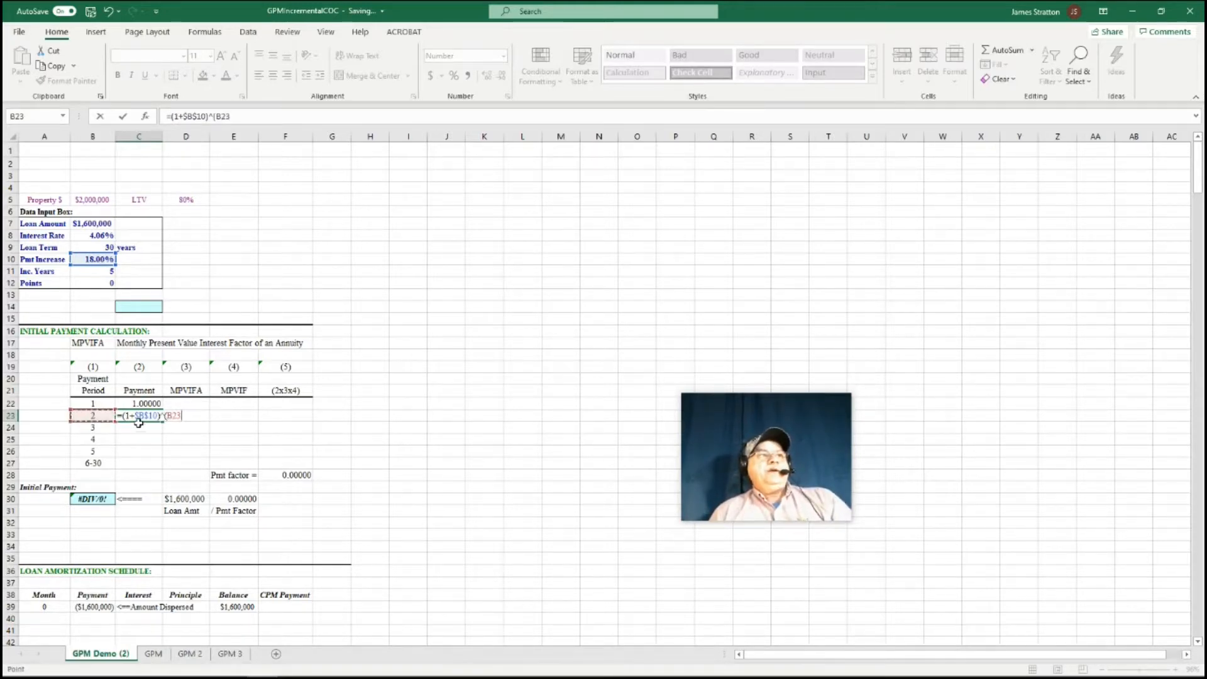
type("-1)")
key("Return")
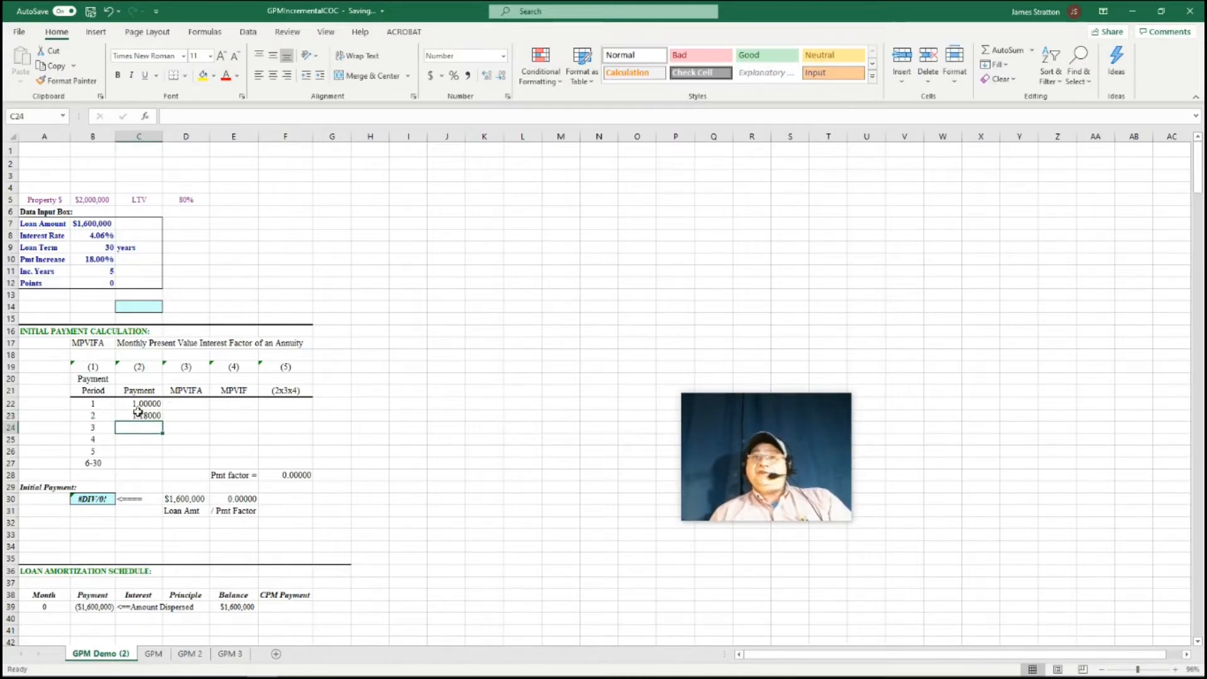
left_click(152, 416)
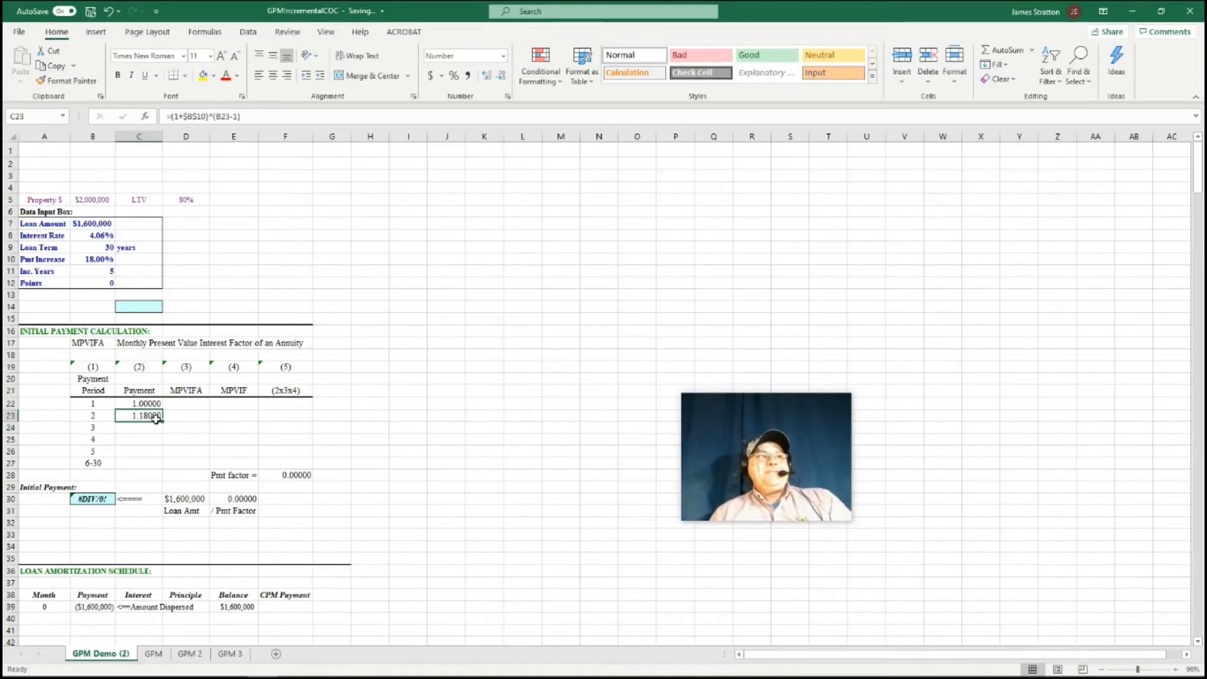
left_click_drag(163, 421, 164, 456)
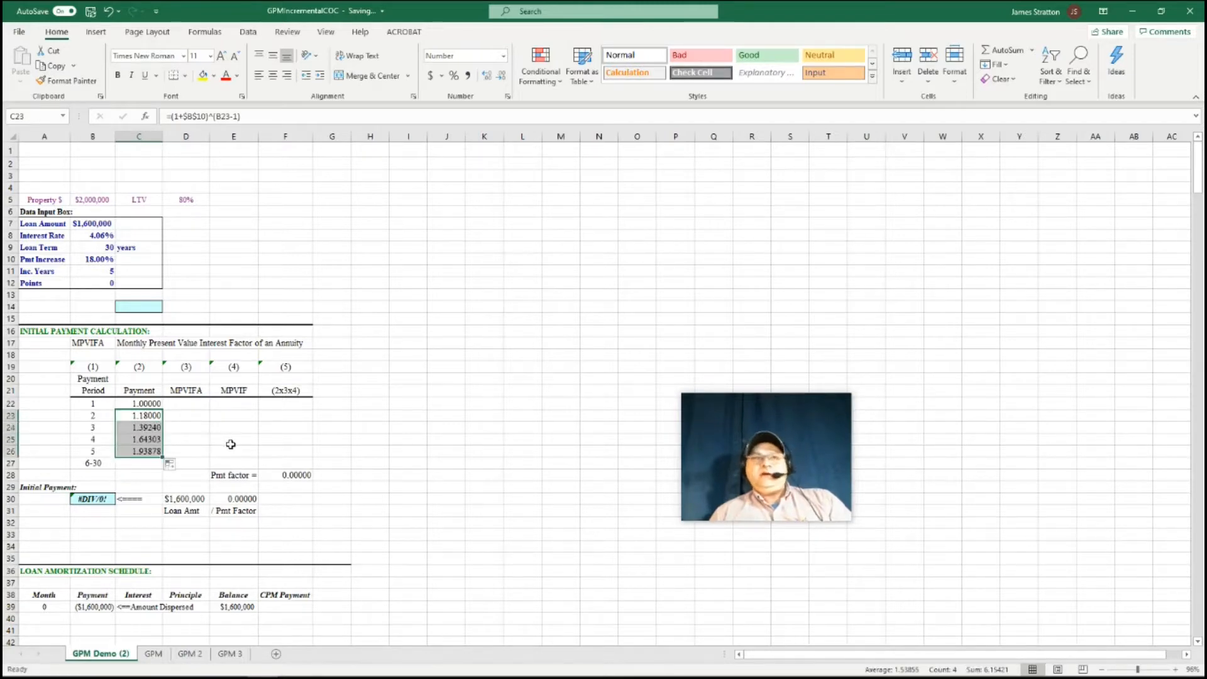
Enter the formula =(1+$B$10)^(6-1) as the payment for periods 6-30 in cell C27
left_click(155, 466)
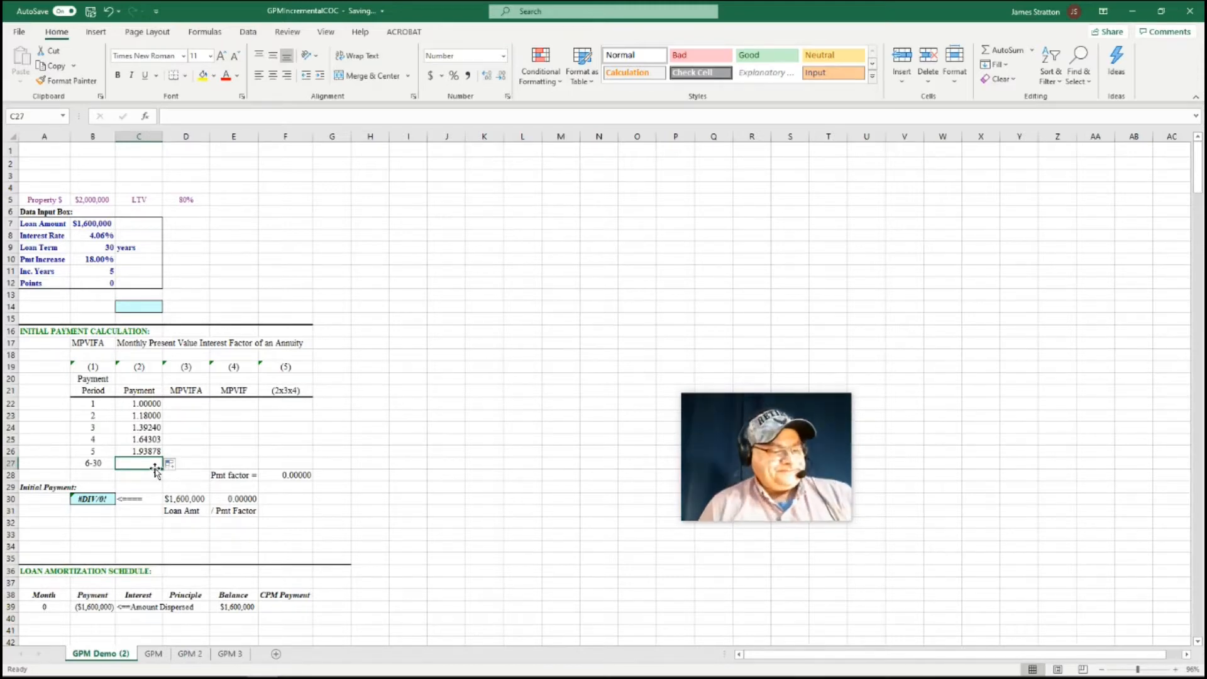
type("=")
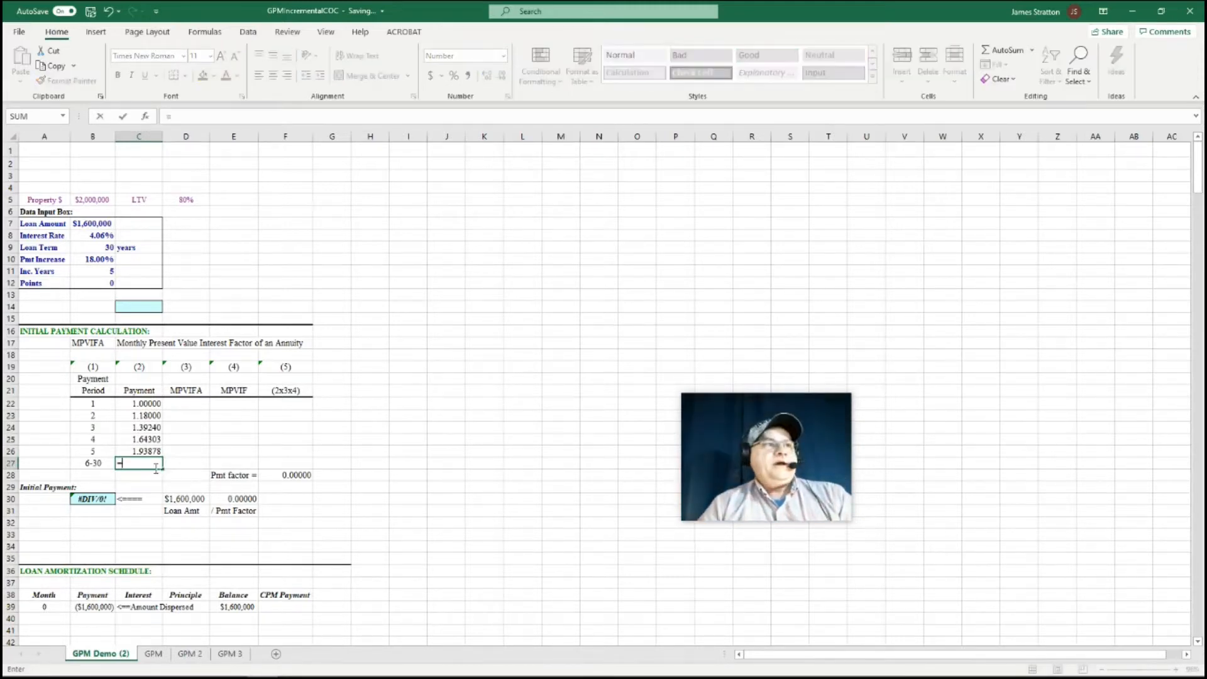
type("(")
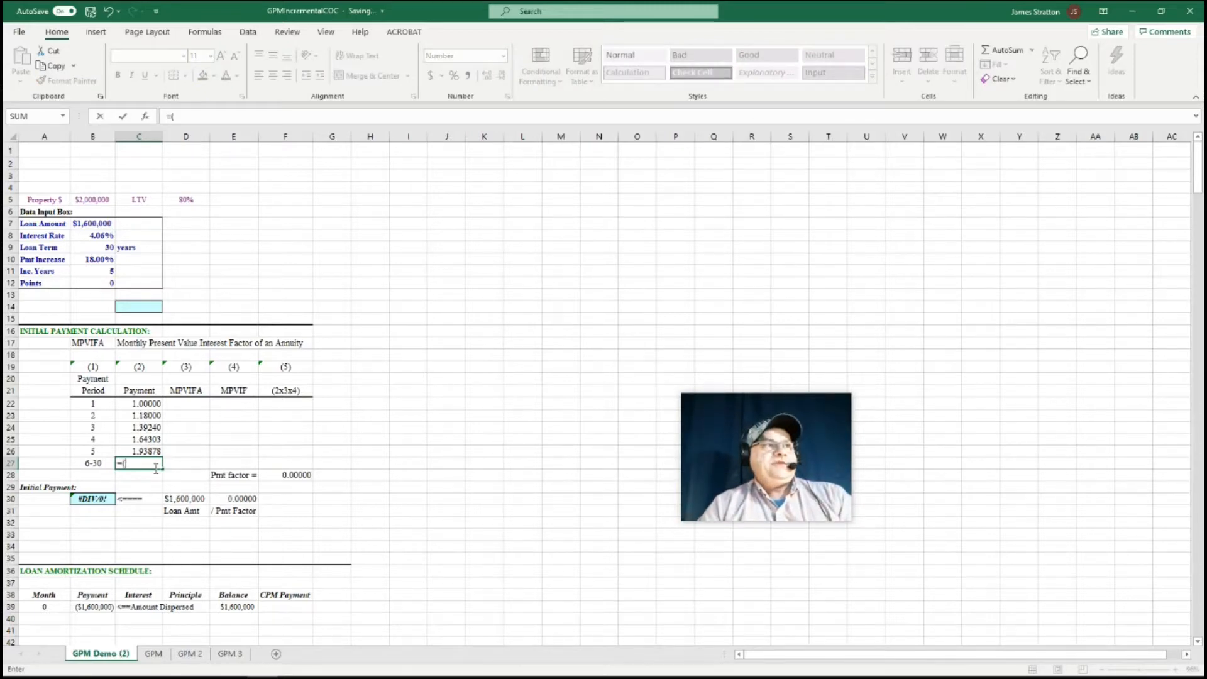
type("1+")
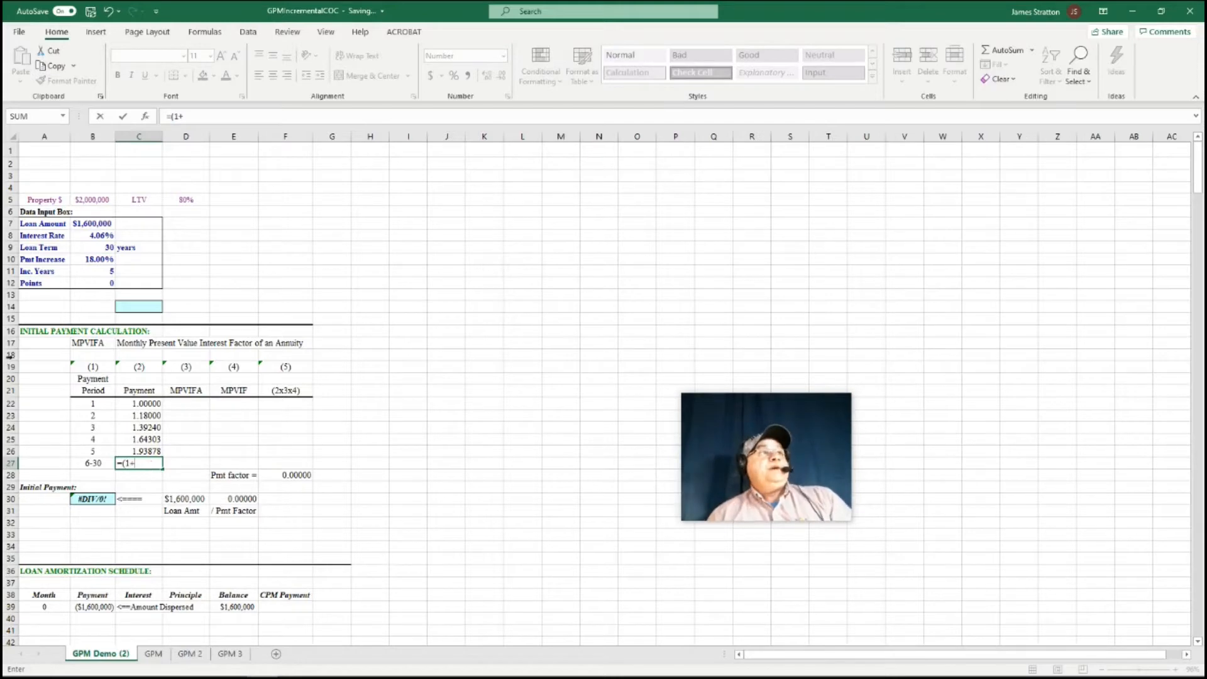
left_click(86, 259)
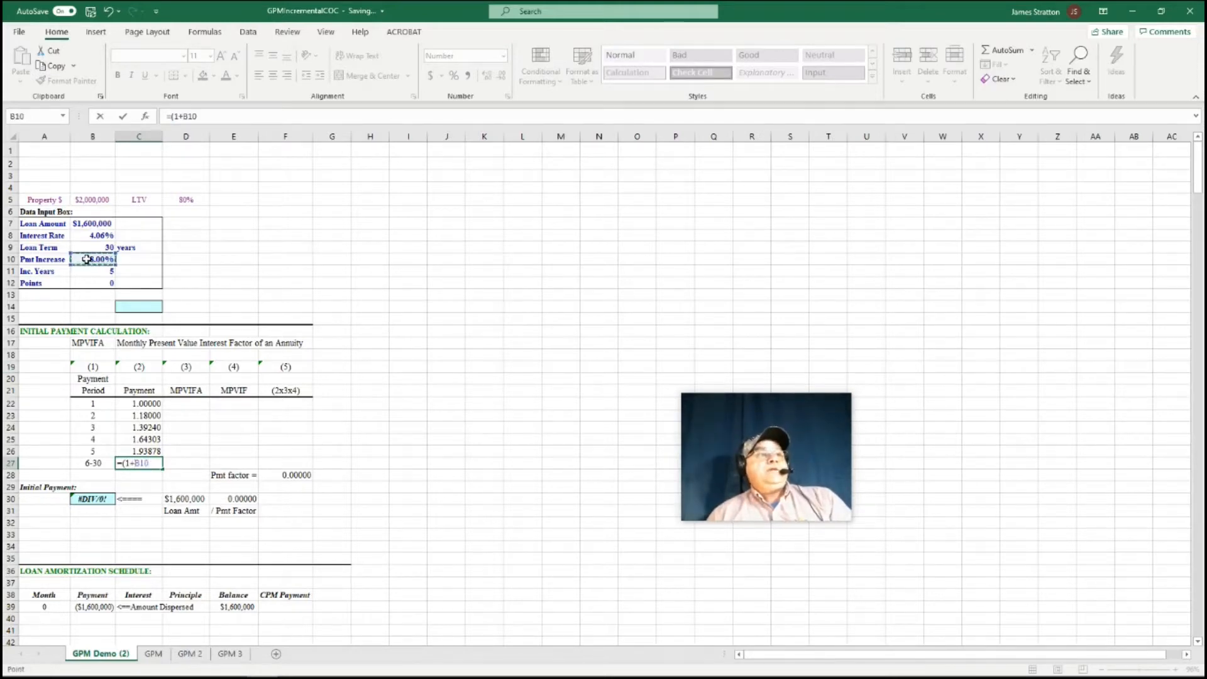
key("F4")
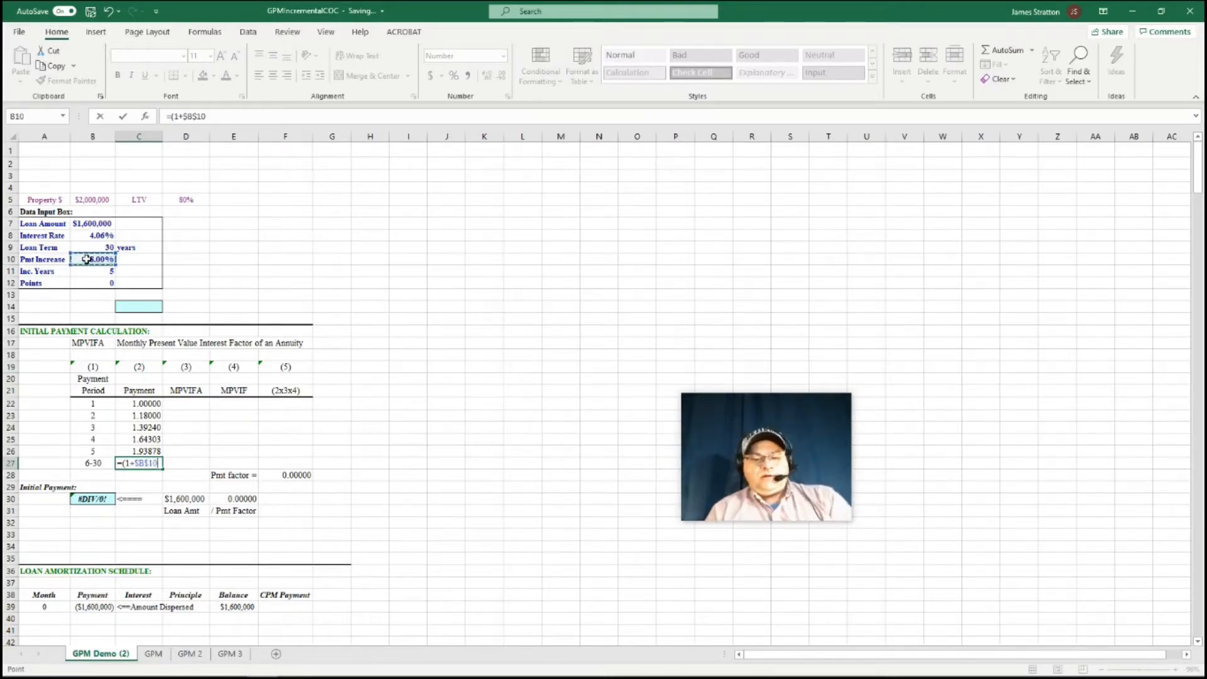
type(")")
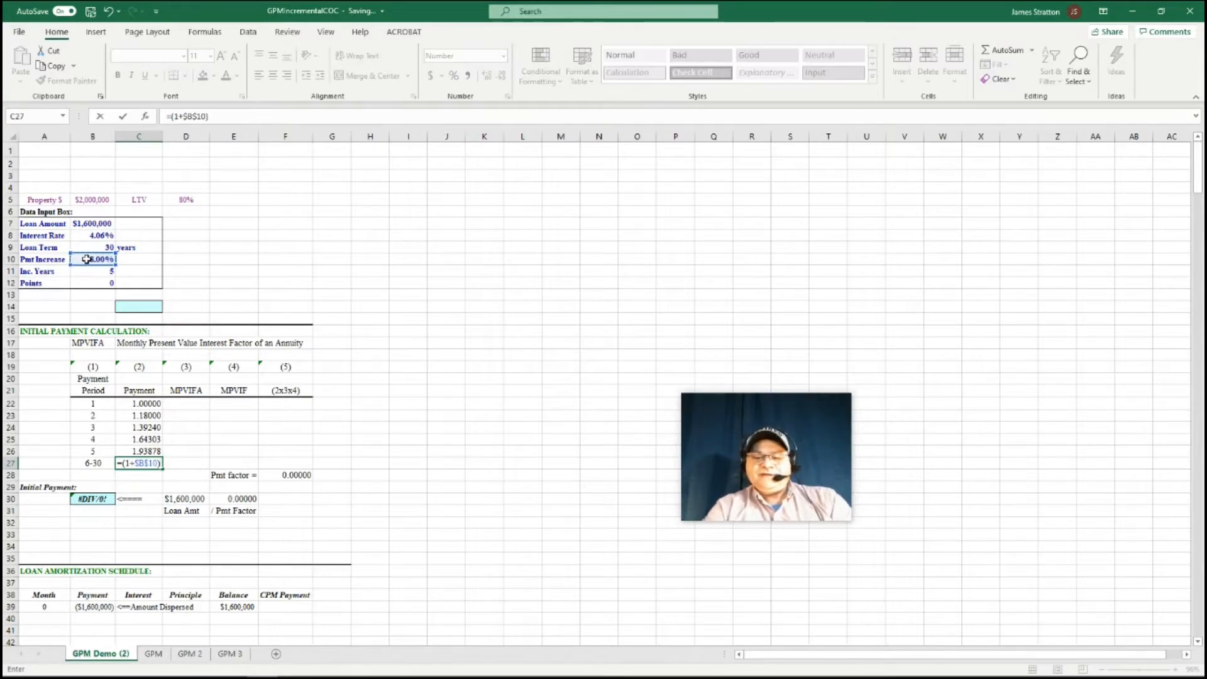
type("^(")
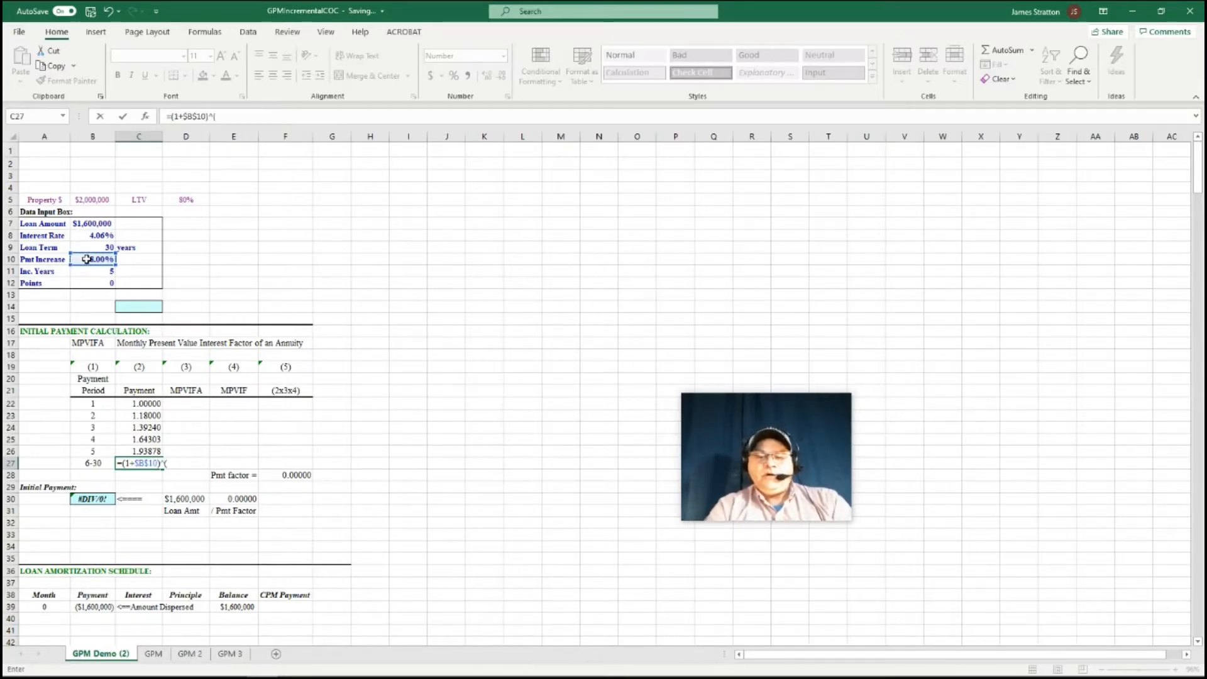
type("6-1")
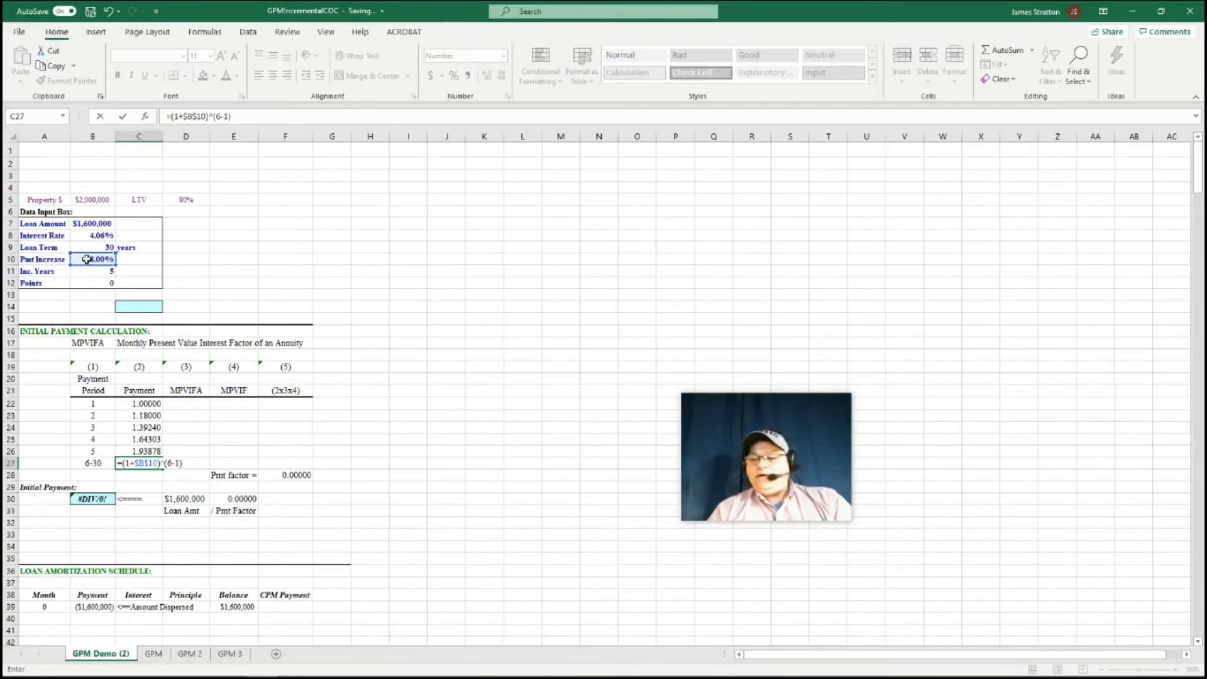
type(")")
key("Return")
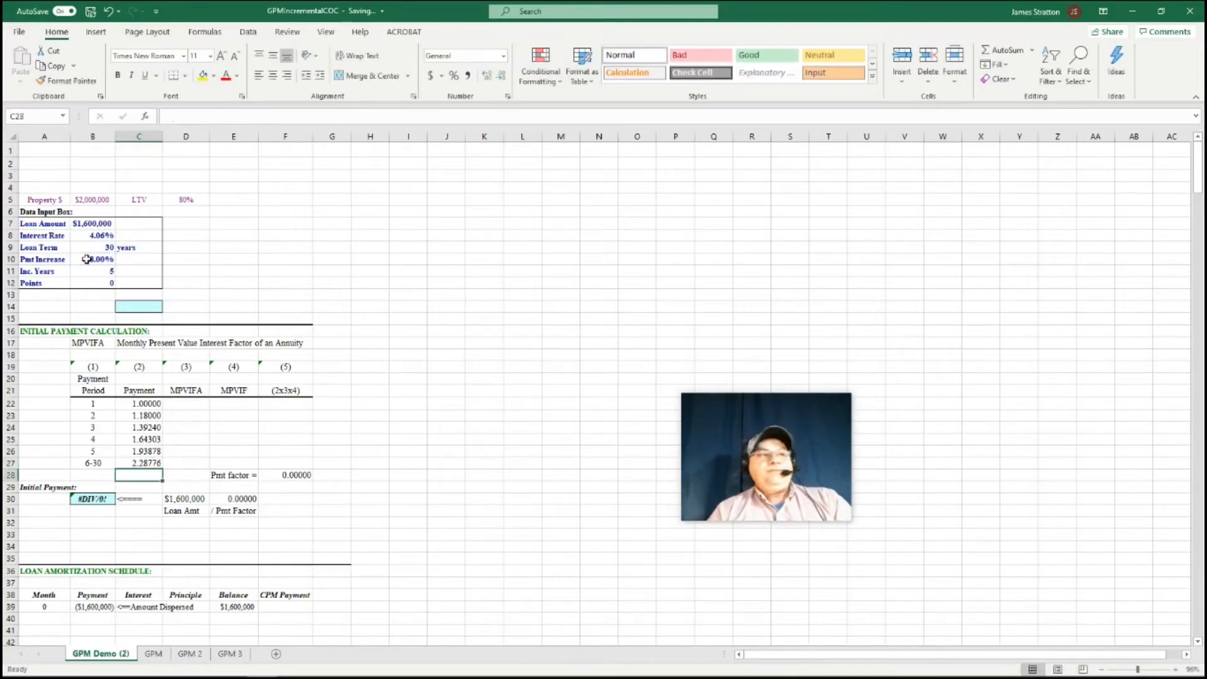
Calculate the period 1 MPVIFA in cell D22 with the formula =PV($B$8/12,12,1)*-1
left_click(197, 406)
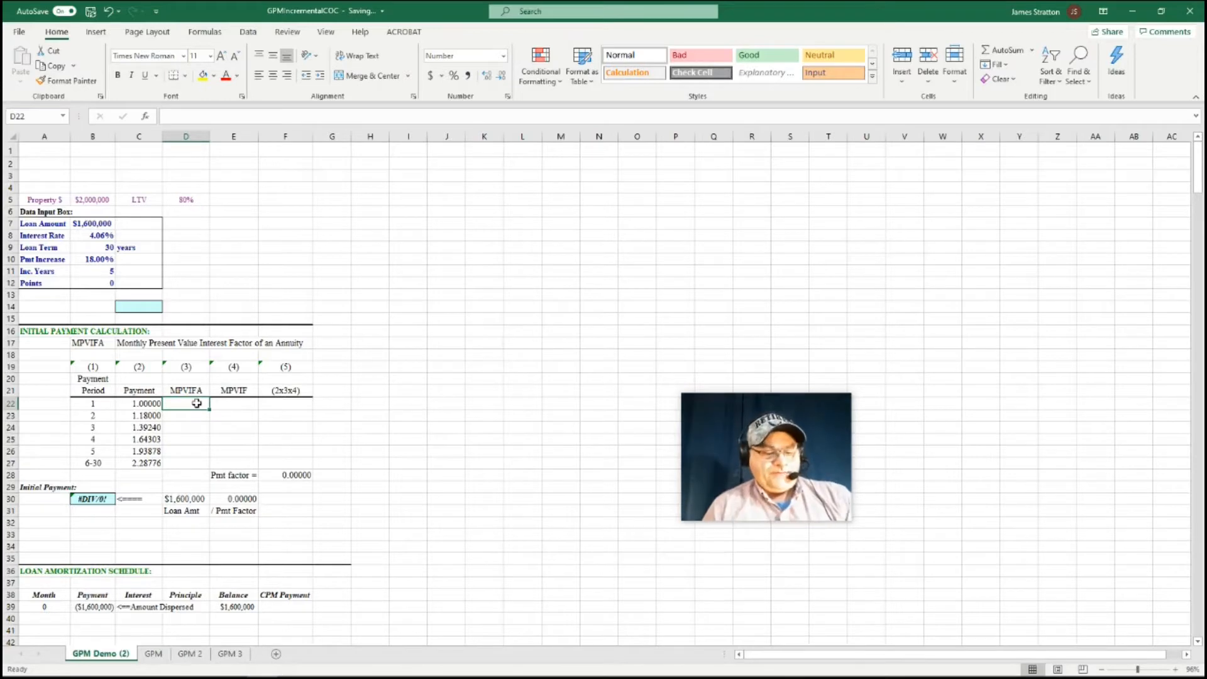
type("=p")
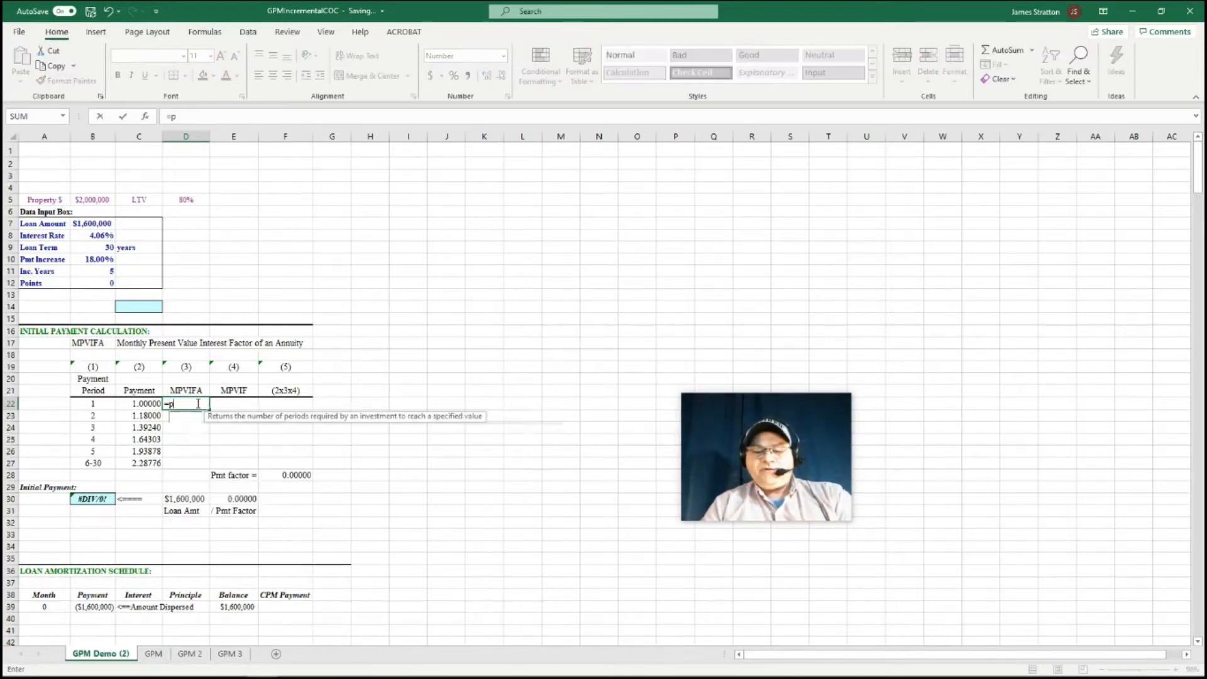
type("v(")
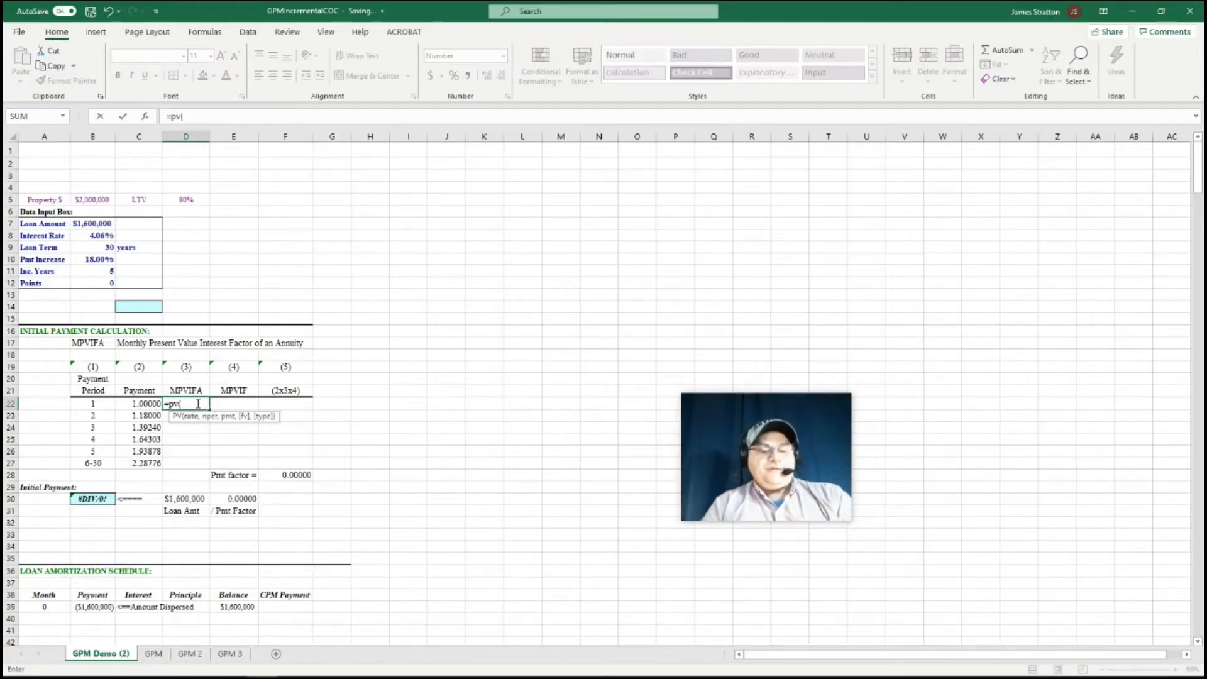
left_click(96, 236)
key("F4")
type("/12")
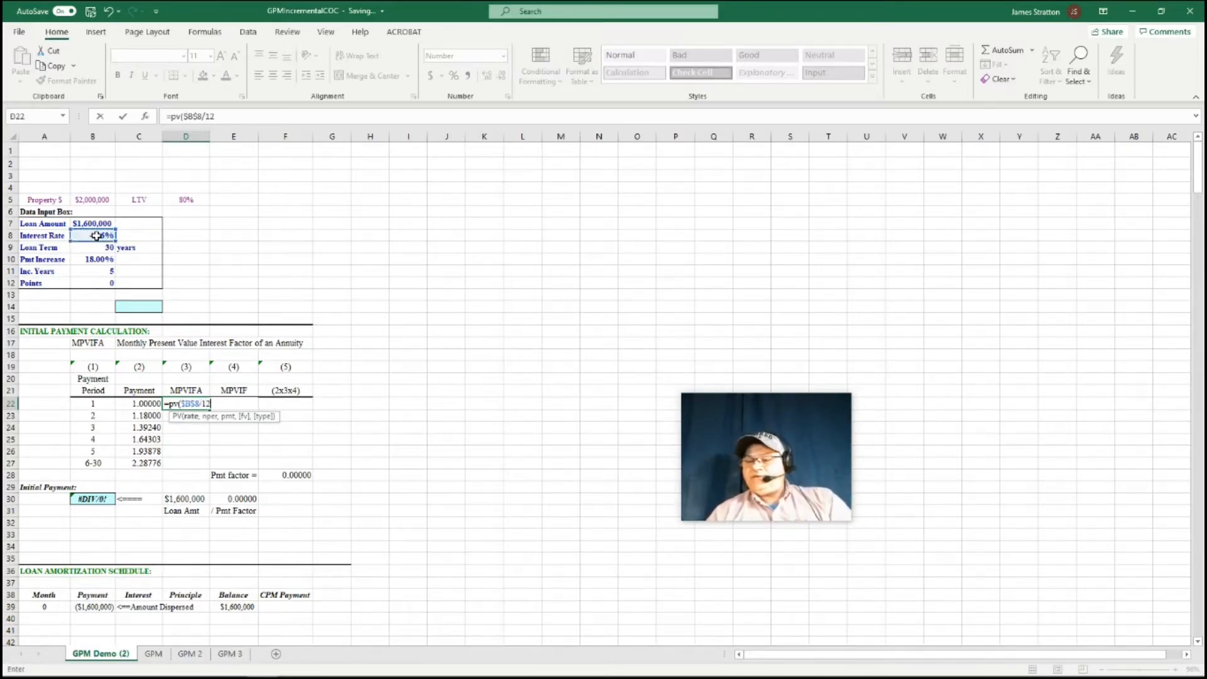
type(",")
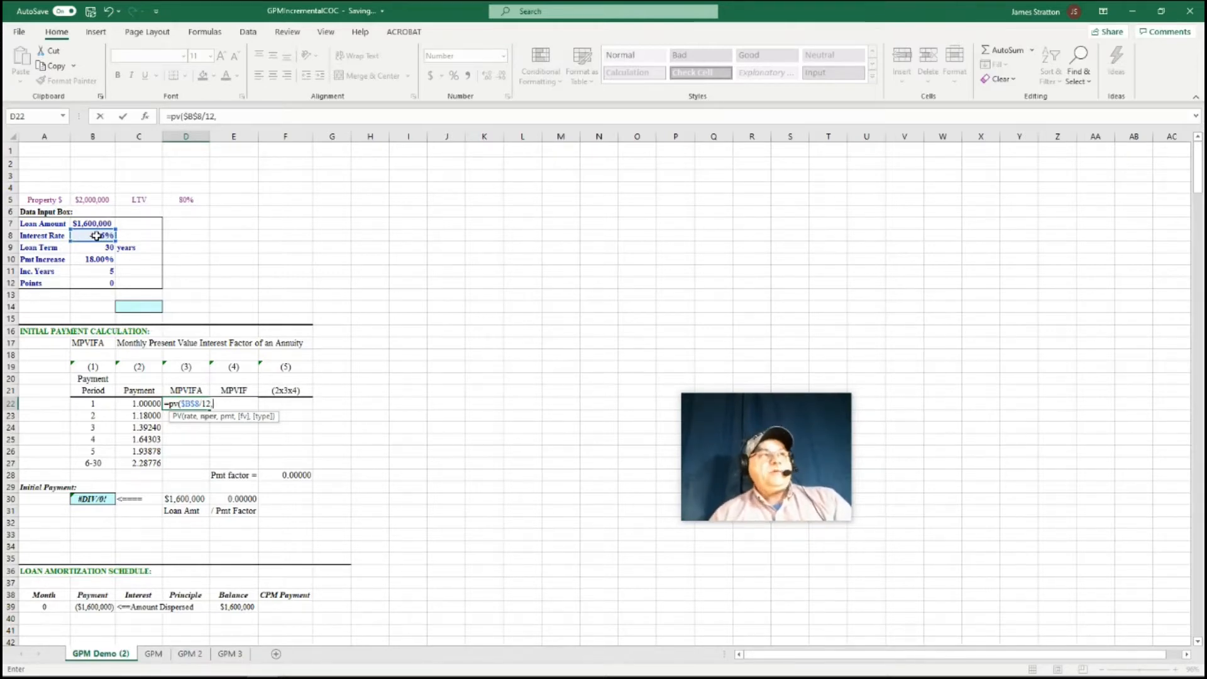
type("12")
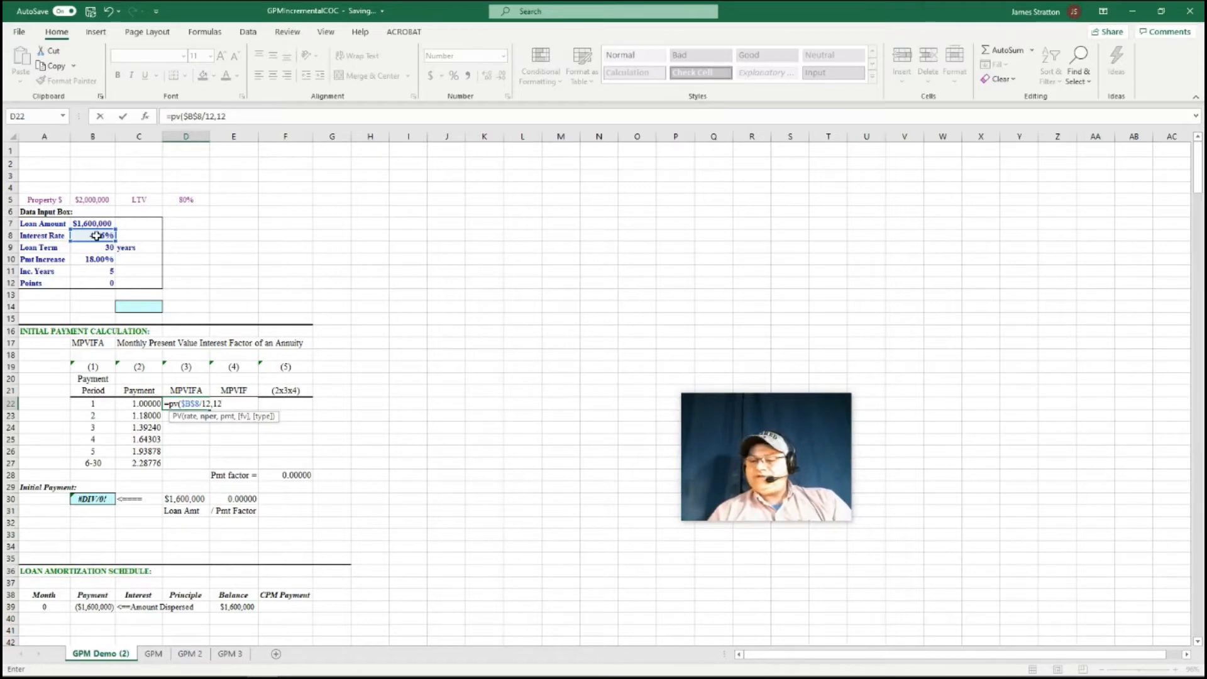
type(",1")
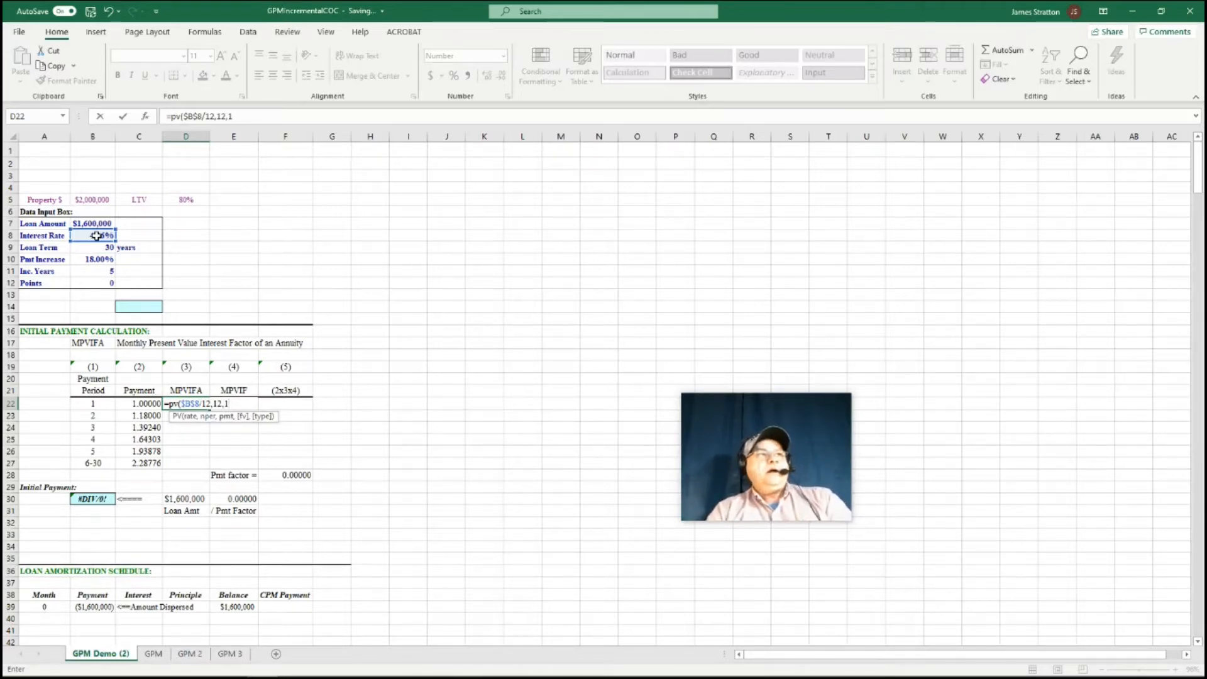
type(")")
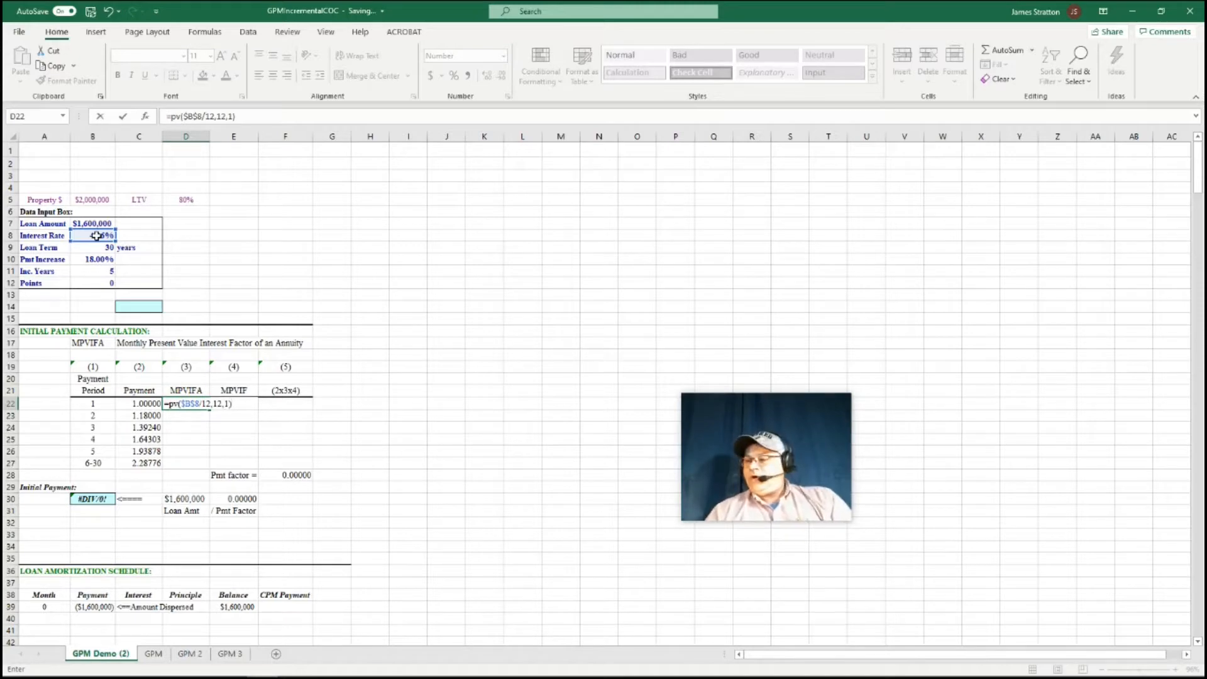
type("*-1")
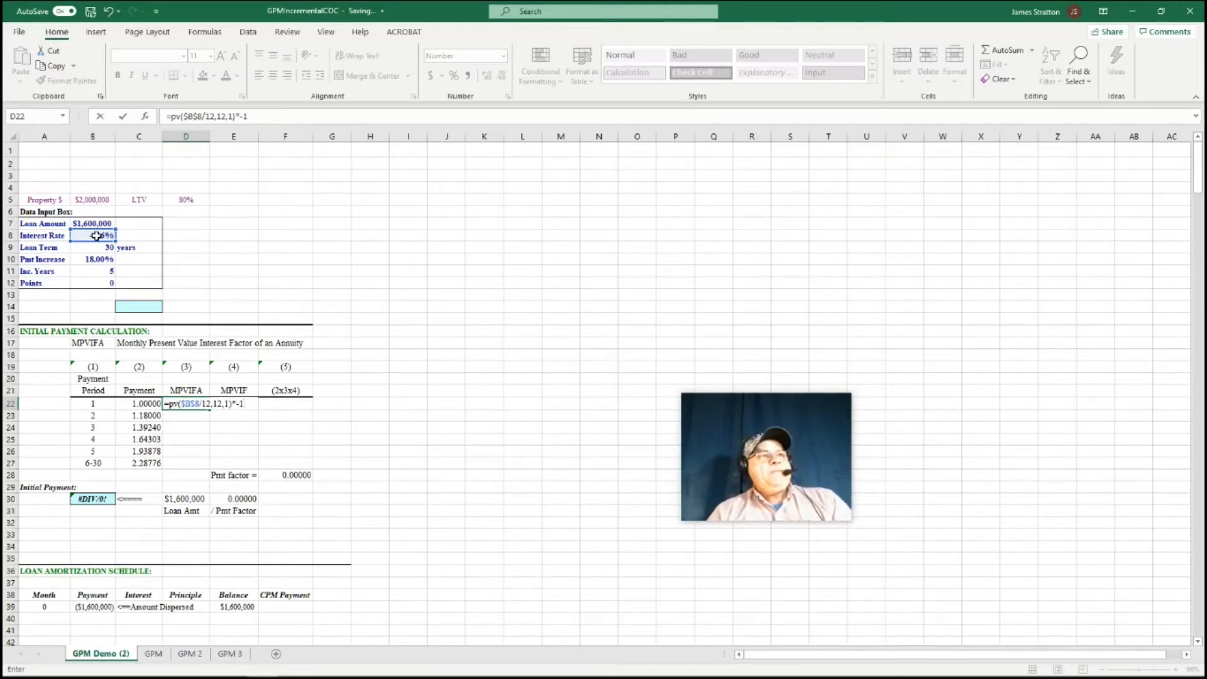
key("Return")
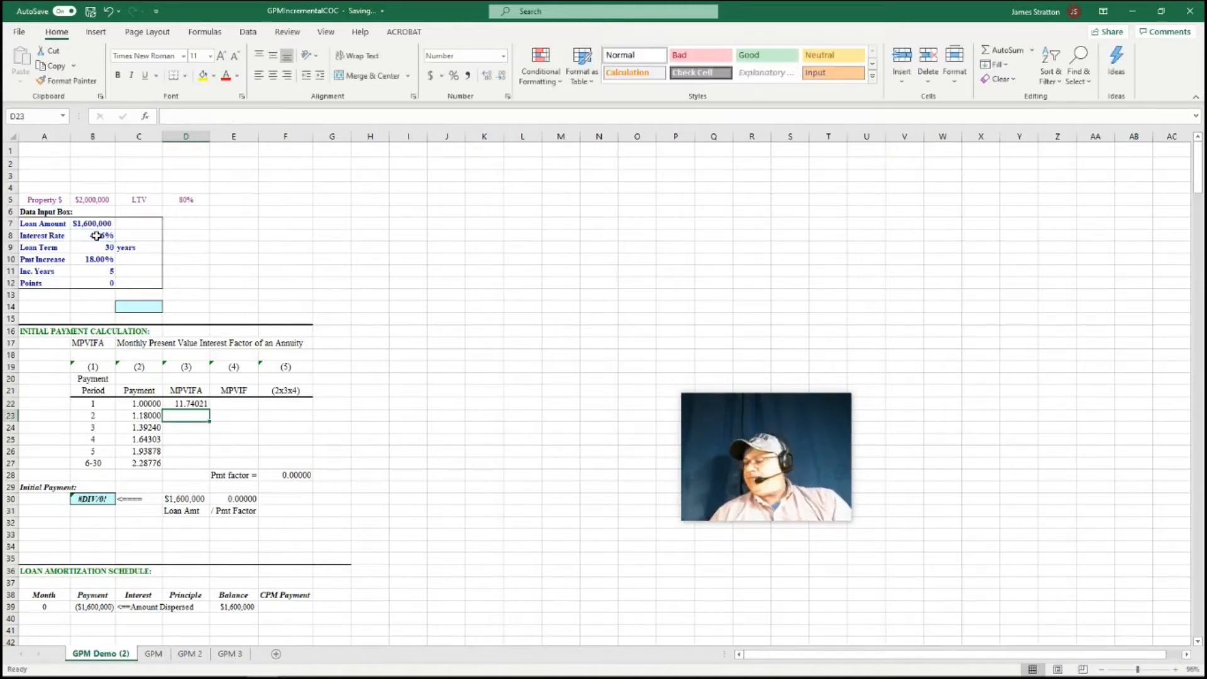
left_click(199, 405)
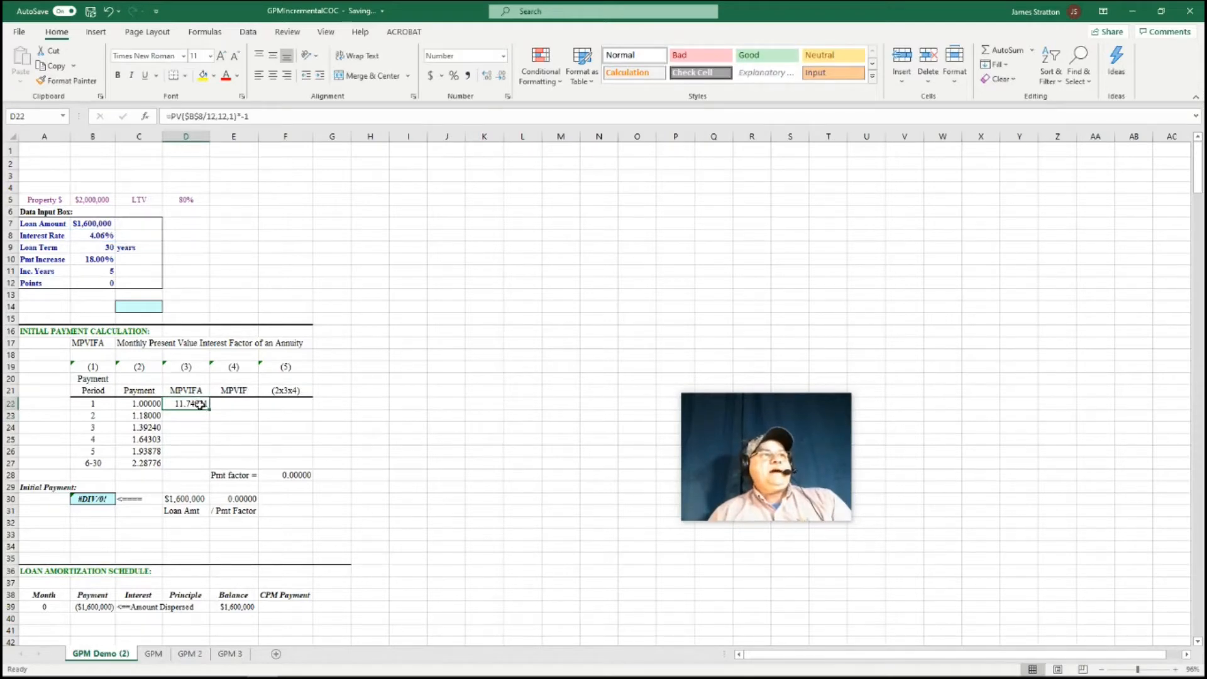
Fill the period 1 MPVIFA formula down through D26 and enter =PV($B$8/12,(25*12),1)*-1 for periods 6-30 in cell D27
left_click_drag(209, 409, 200, 465)
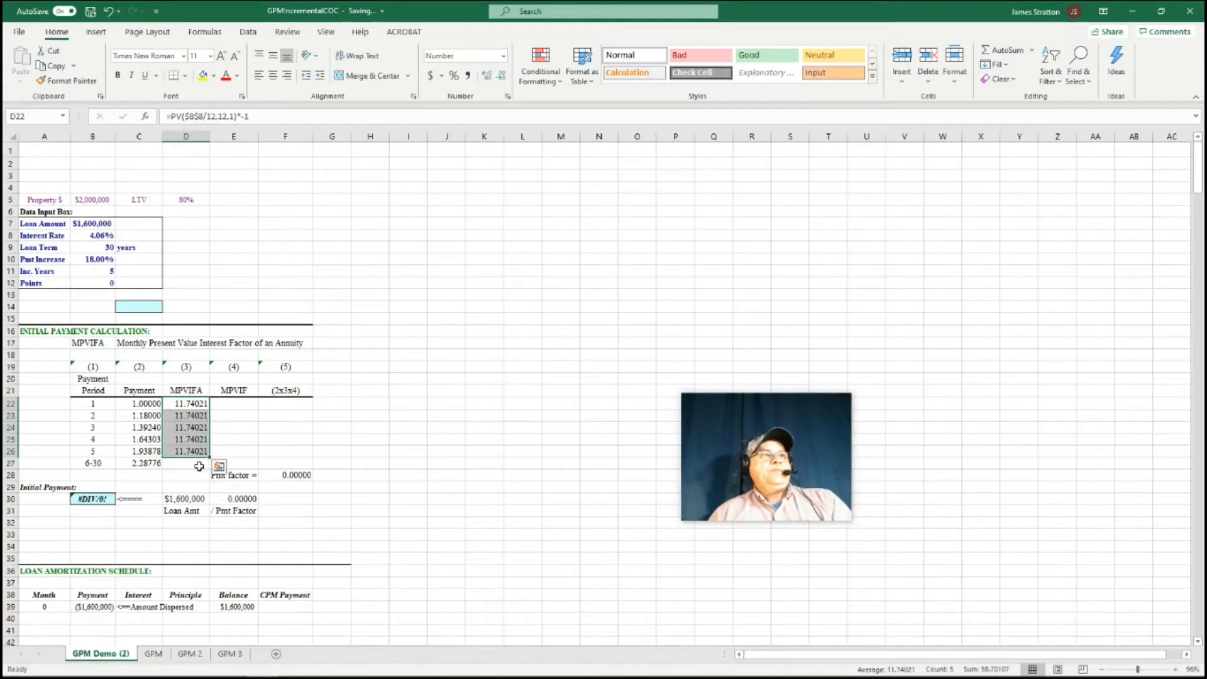
left_click(200, 466)
type("=")
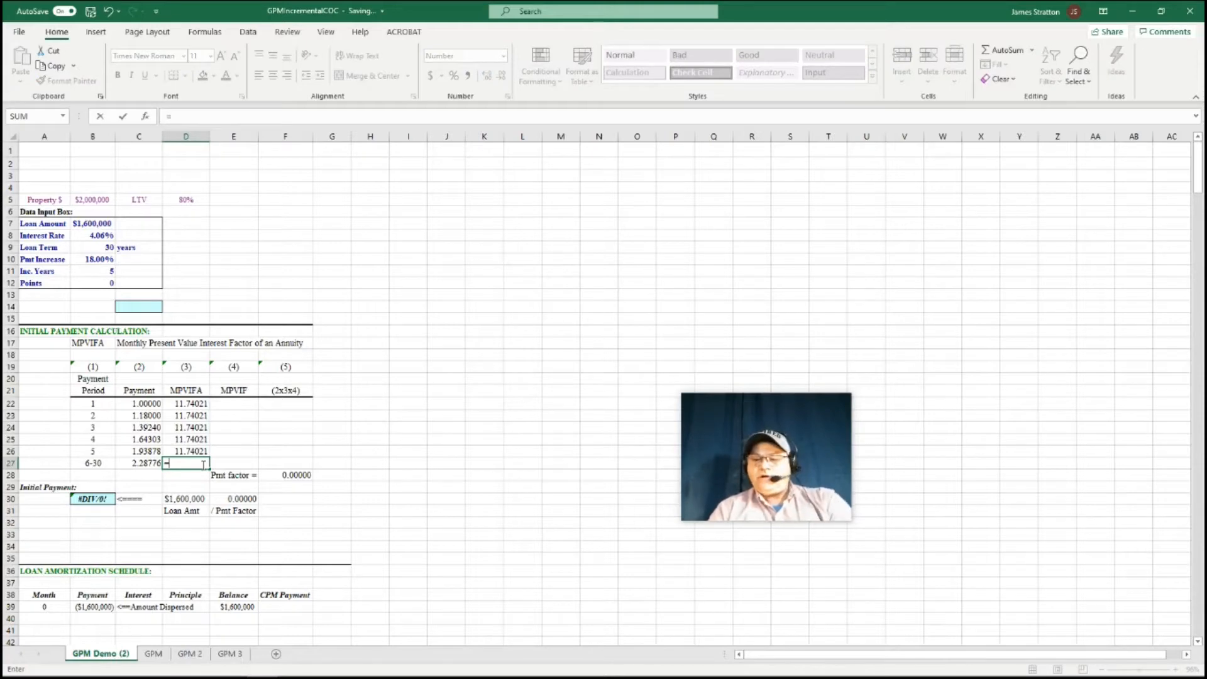
type("pv")
type("(")
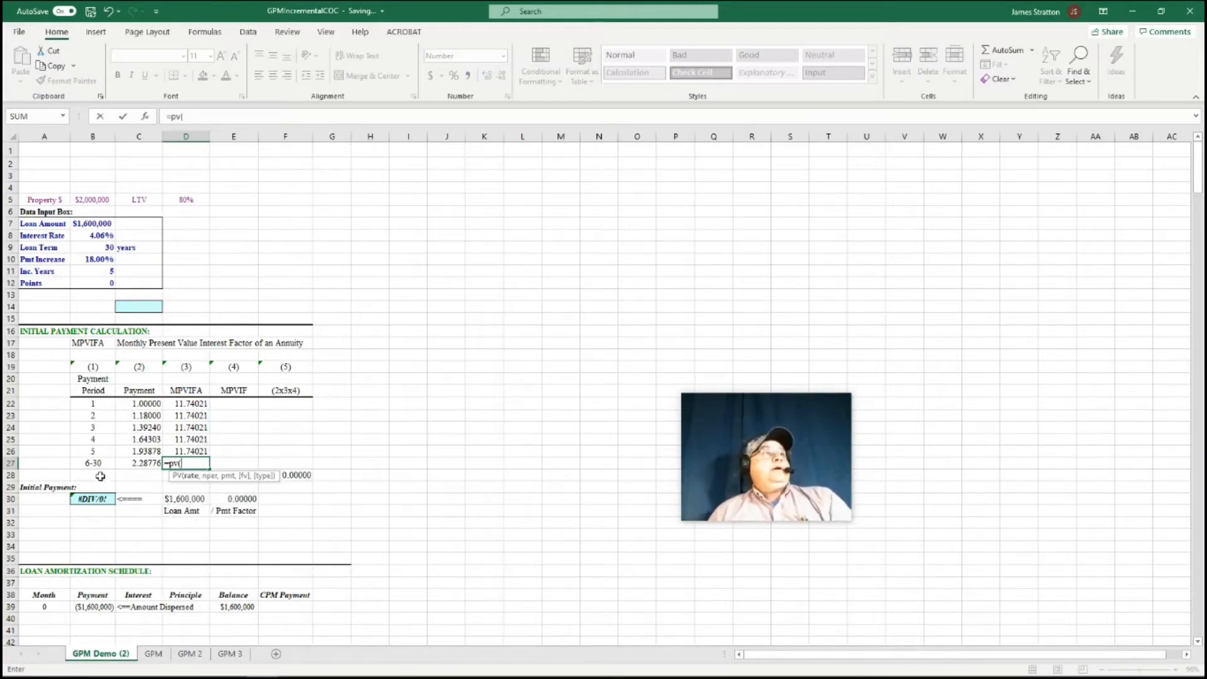
left_click(101, 235)
key("F4")
type("/12")
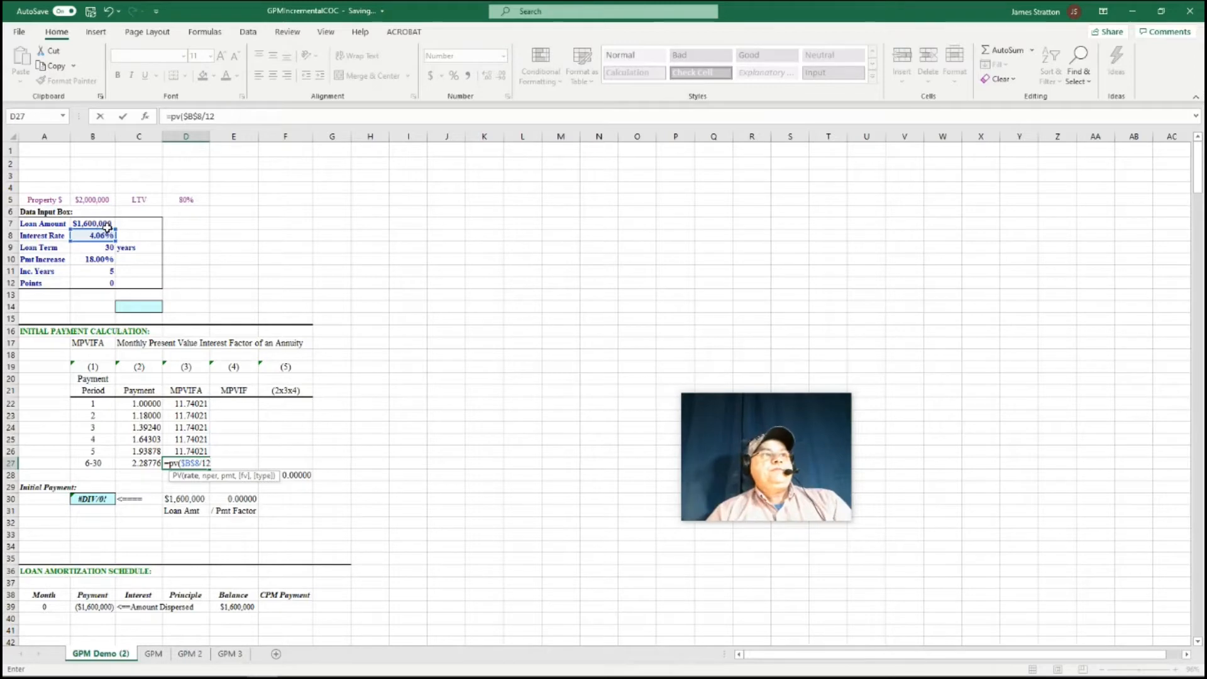
type(",(")
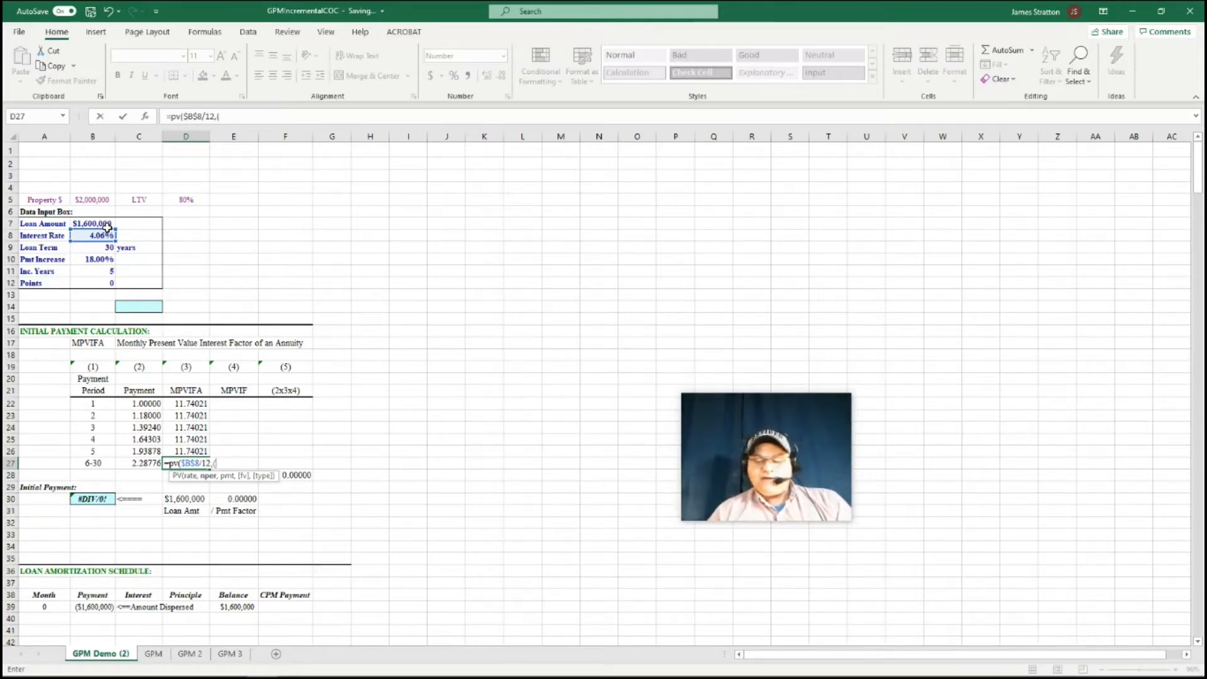
type("25*12")
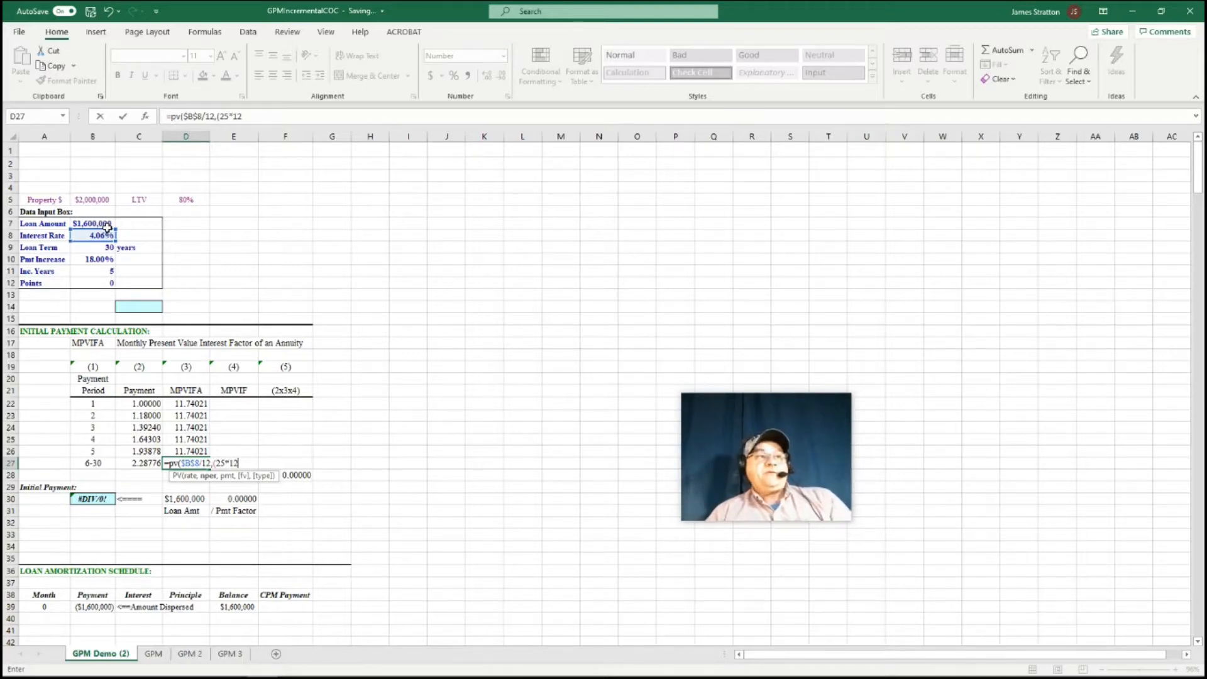
type("),")
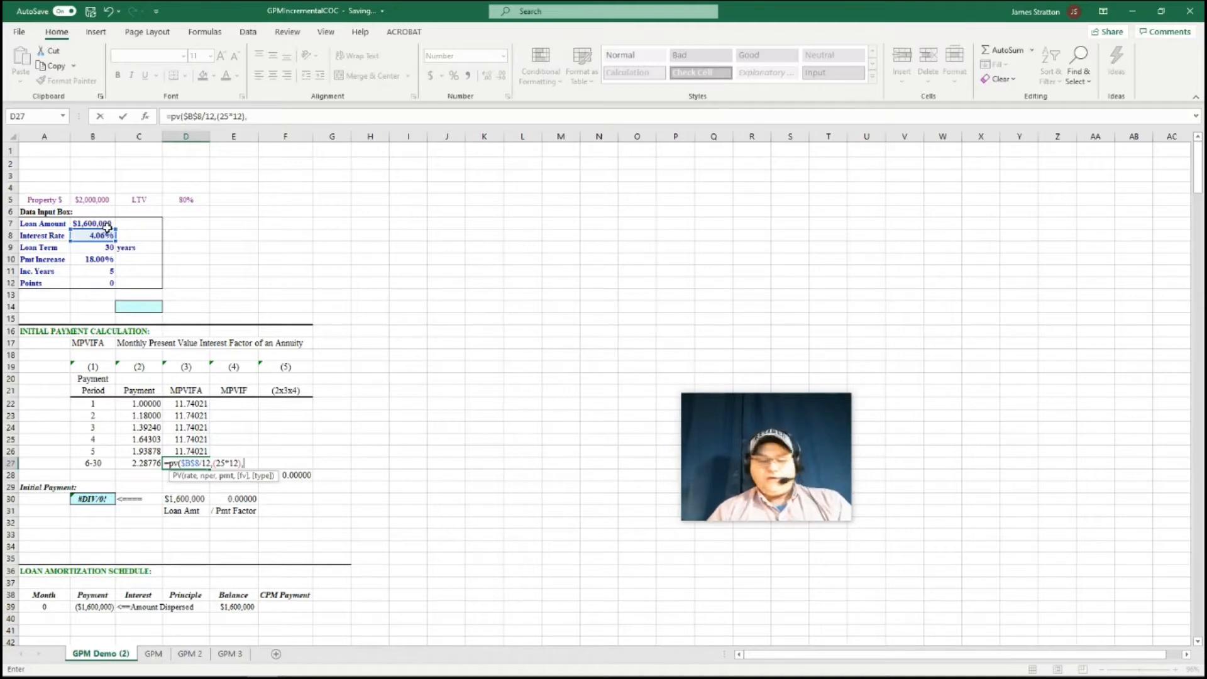
type("1)")
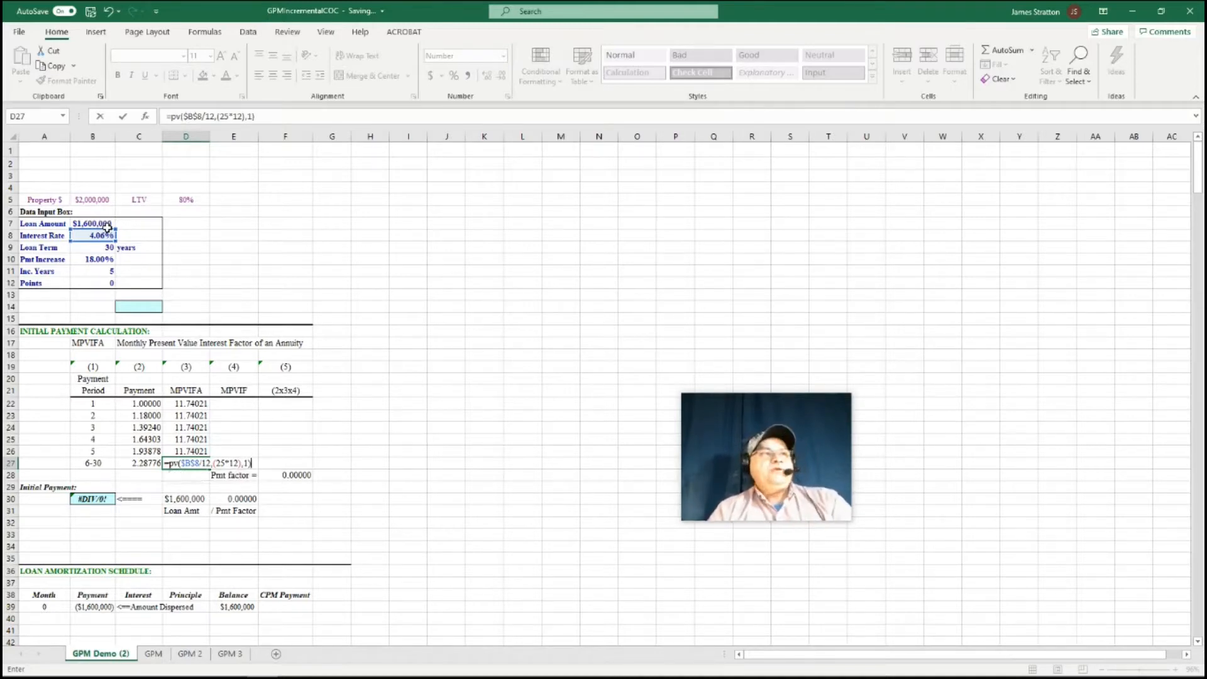
type("*-1")
key("Return")
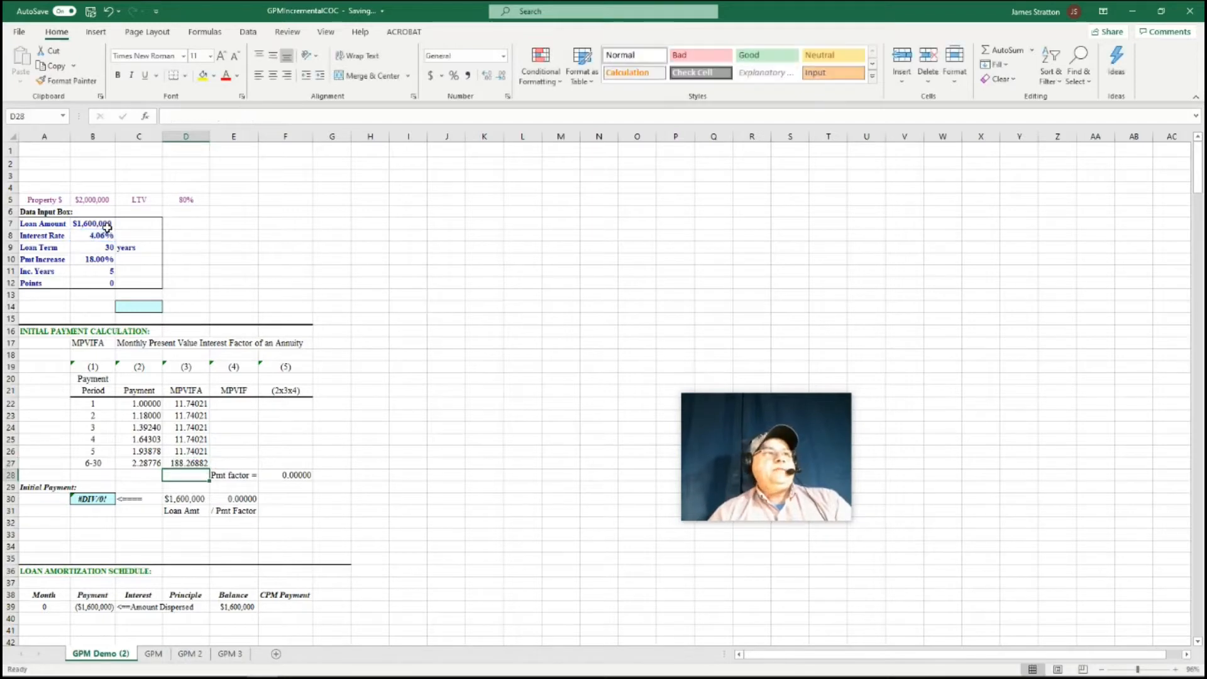
Enter 1 as the period 1 MPVIF in cell E22 of the initial payment calculation table
left_click(232, 402)
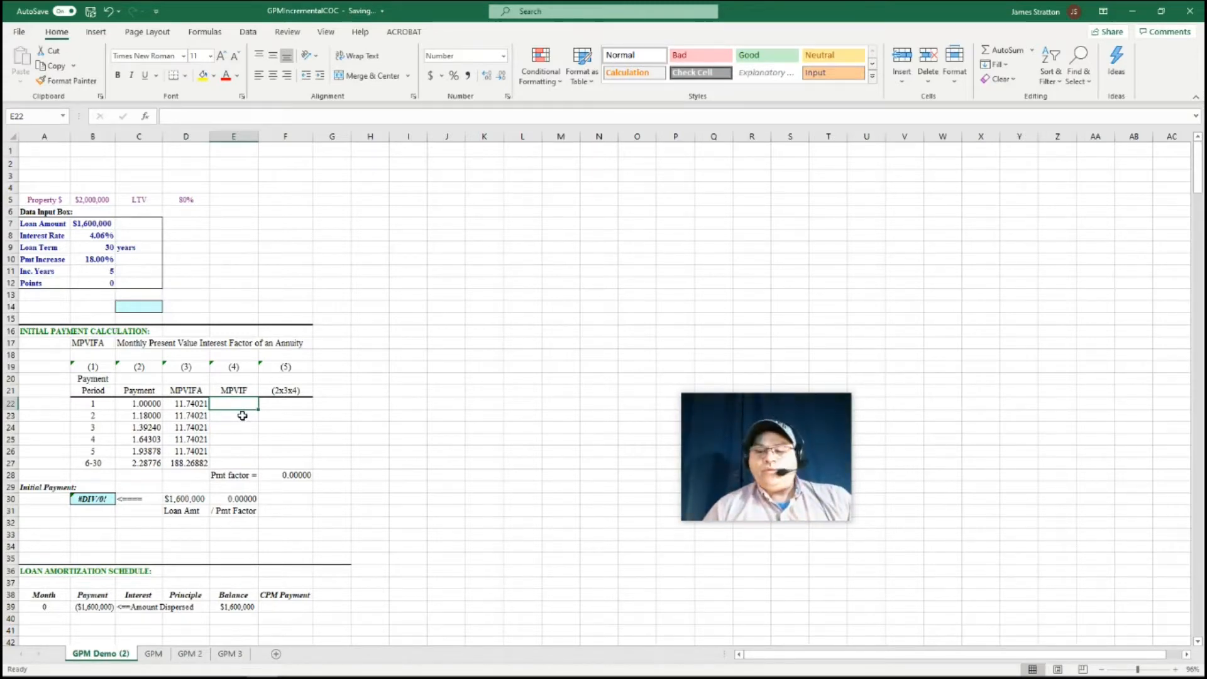
type("1")
key("Return")
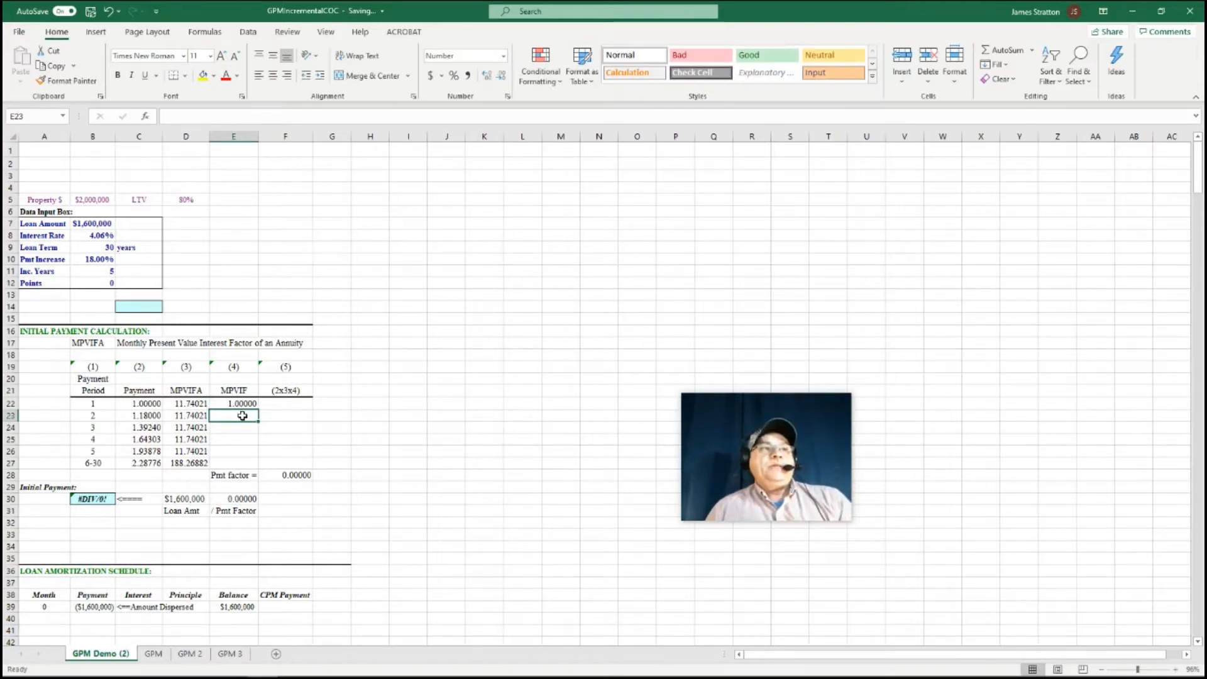
Enter =(1/(1+($B$8/12))^(B22*12)) as the period 2 MPVIF in E23 and fill it down through periods 6-30 in E27
type("=")
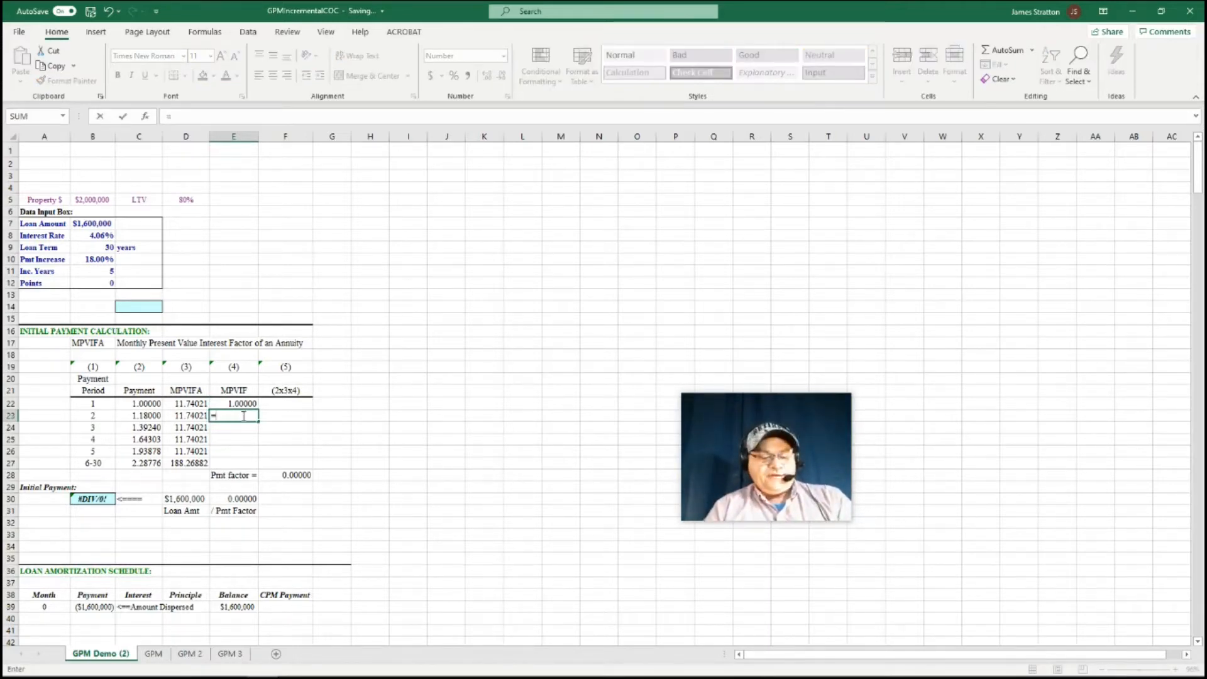
type("(1/(1+(")
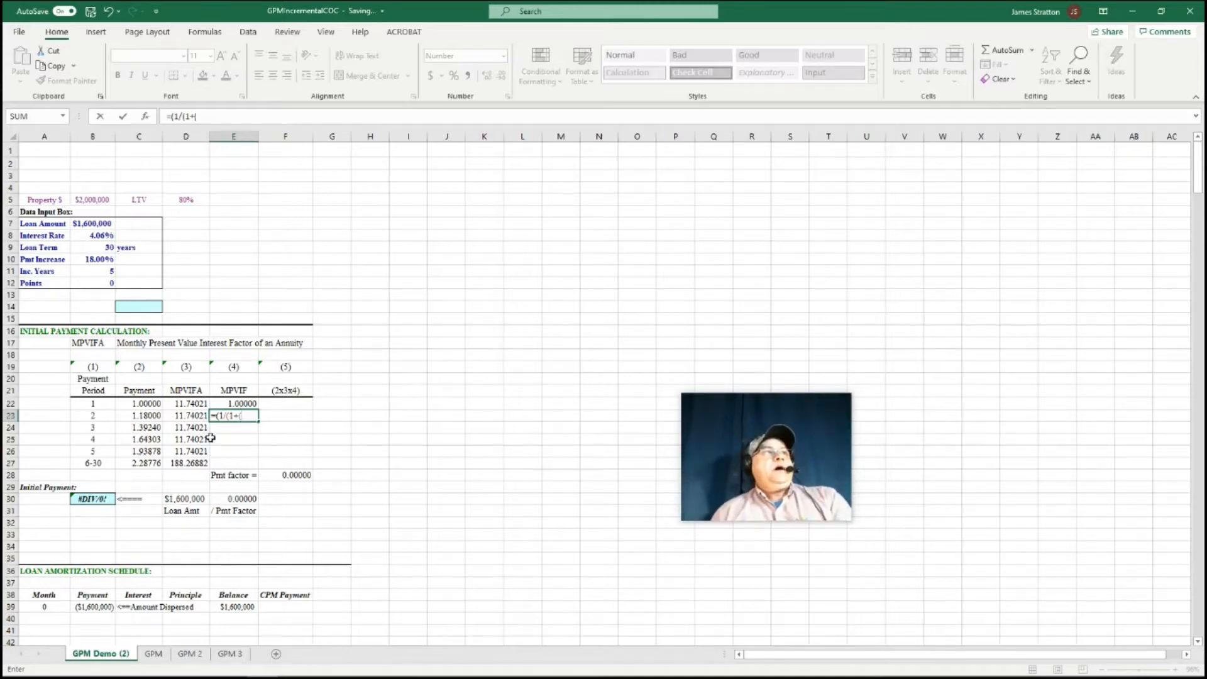
left_click(100, 237)
key("F4")
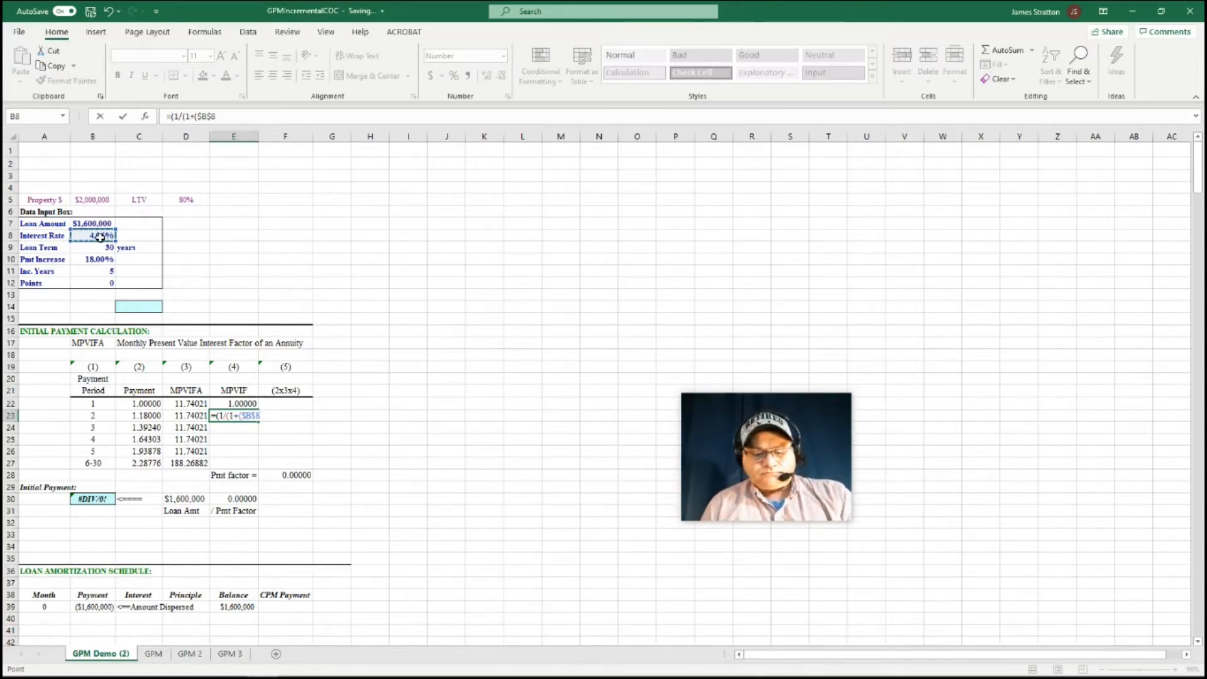
type("/12))^(")
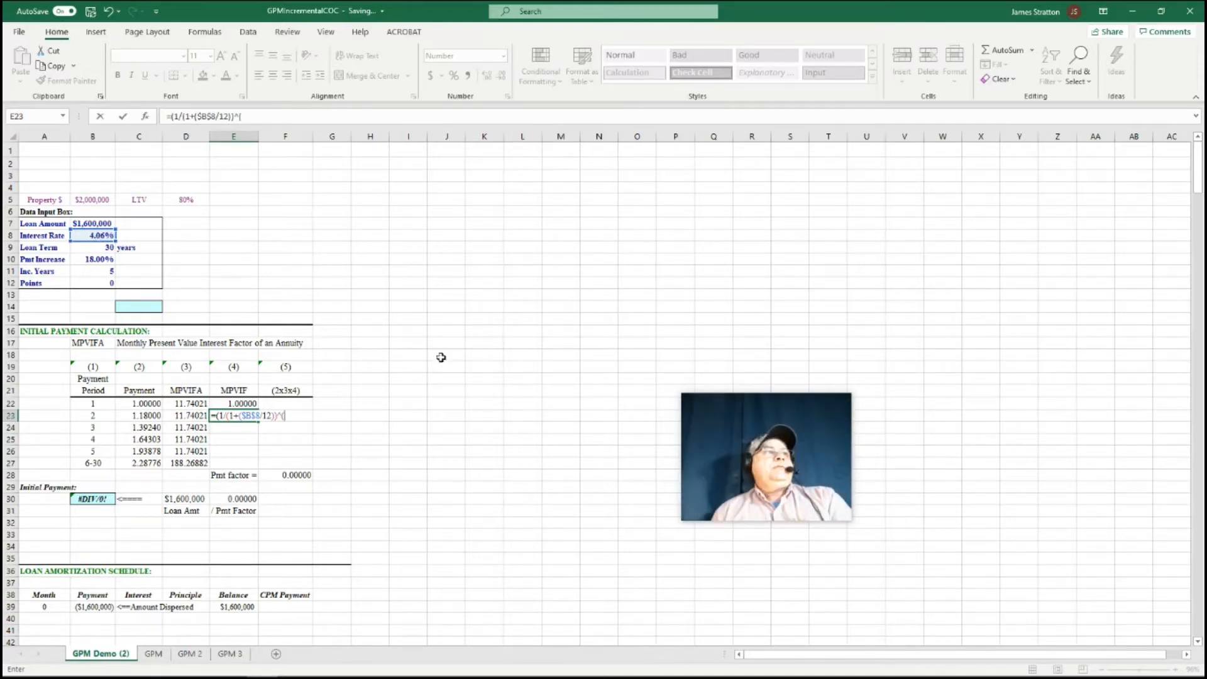
left_click(97, 404)
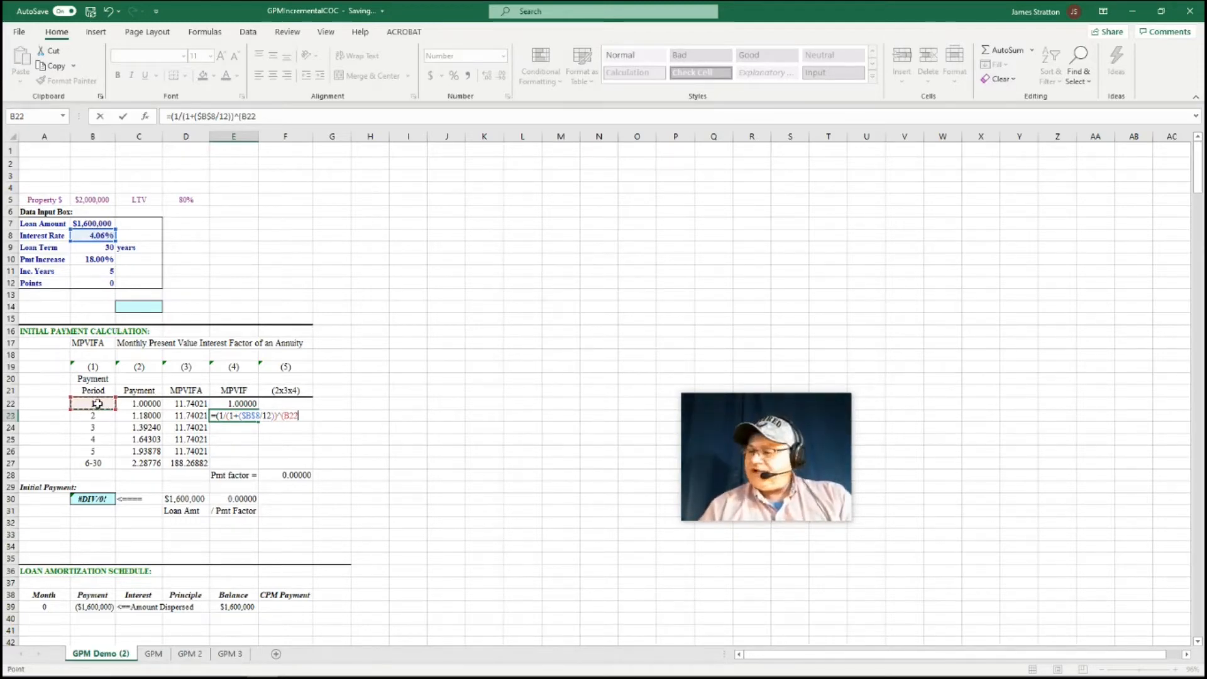
type("*12))")
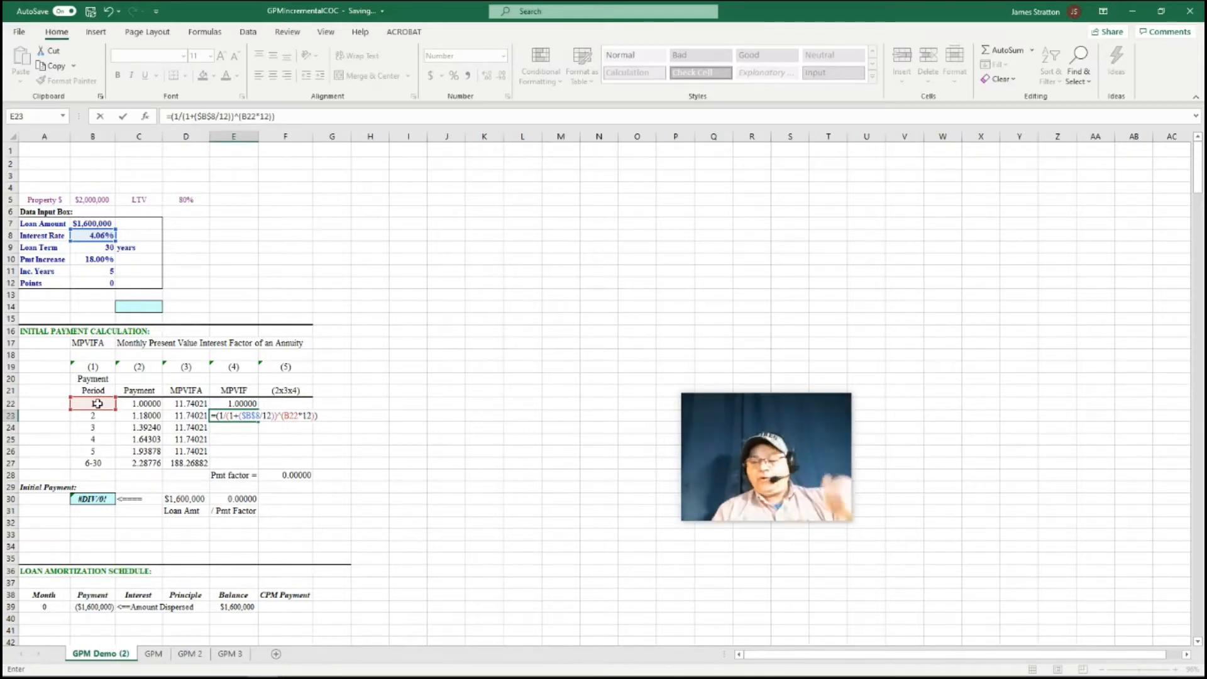
key("Return")
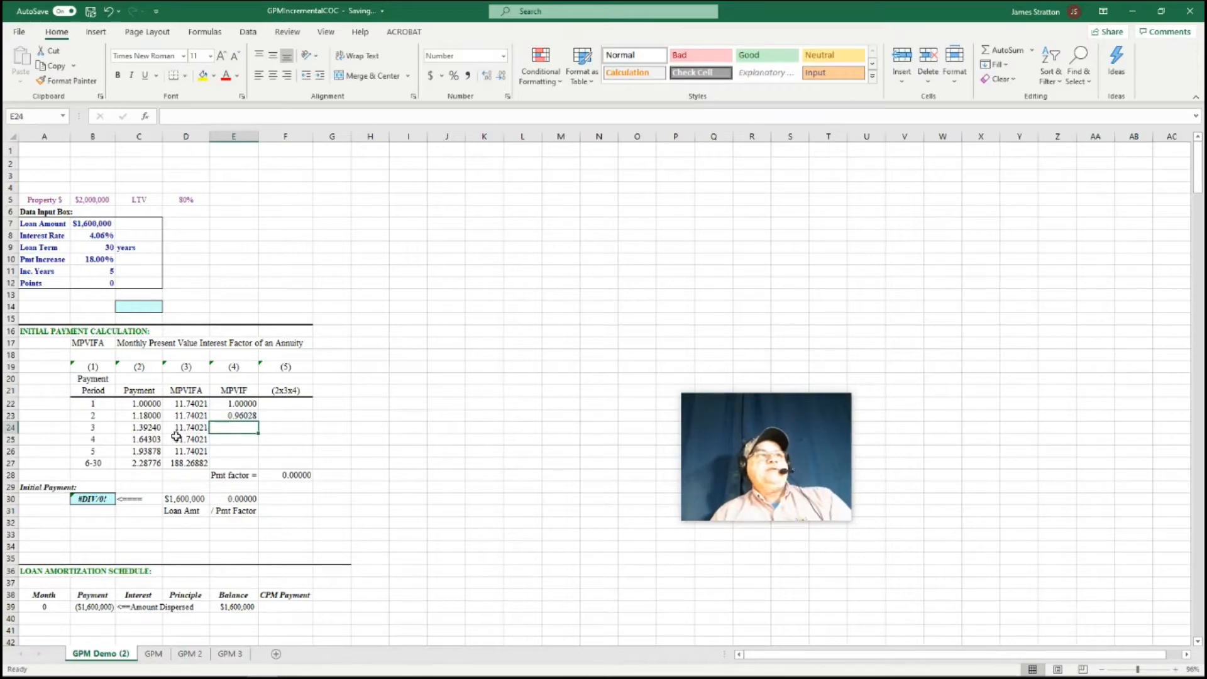
left_click(242, 416)
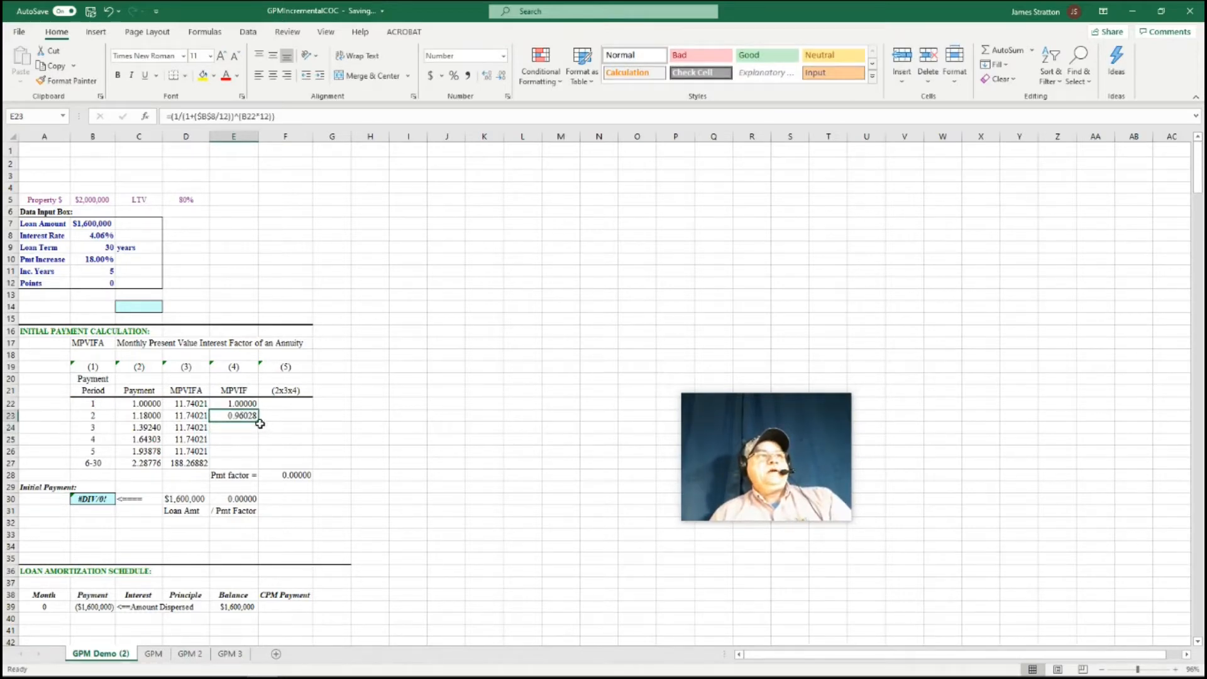
left_click_drag(258, 422, 257, 474)
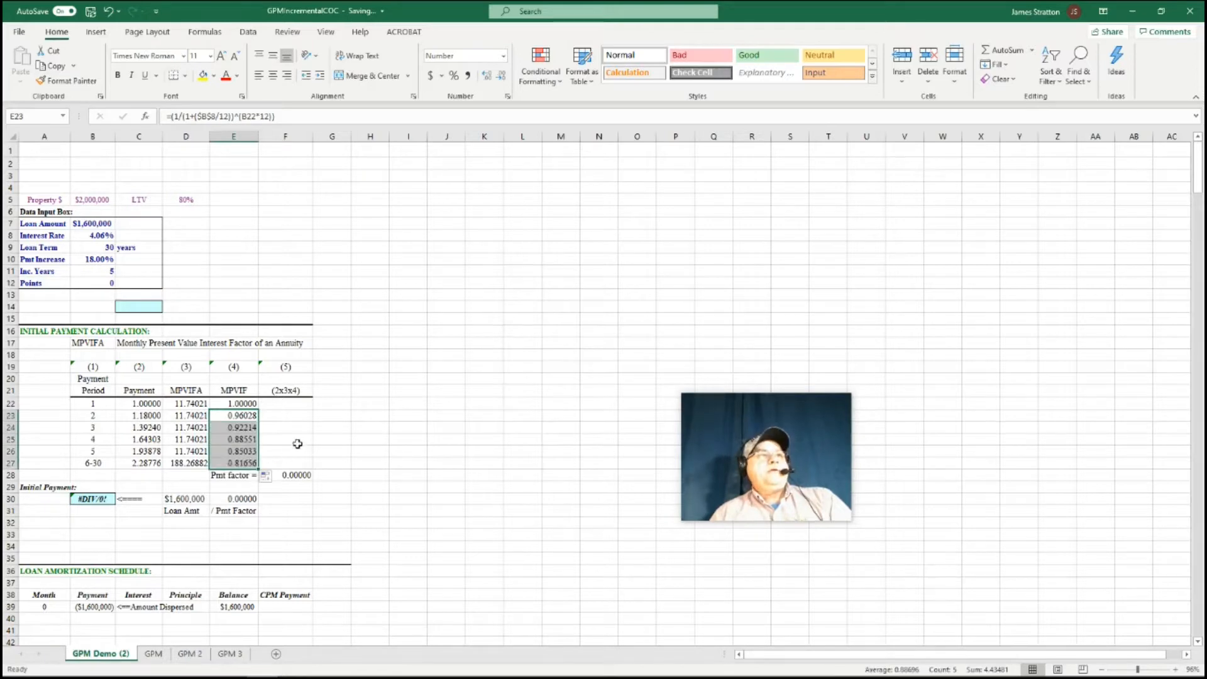
Multiply payment, MPVIFA and MPVIF with =C22*D22*E22 in the (2x3x4) column's cell F22 and fill the formula down through F27
left_click(297, 401)
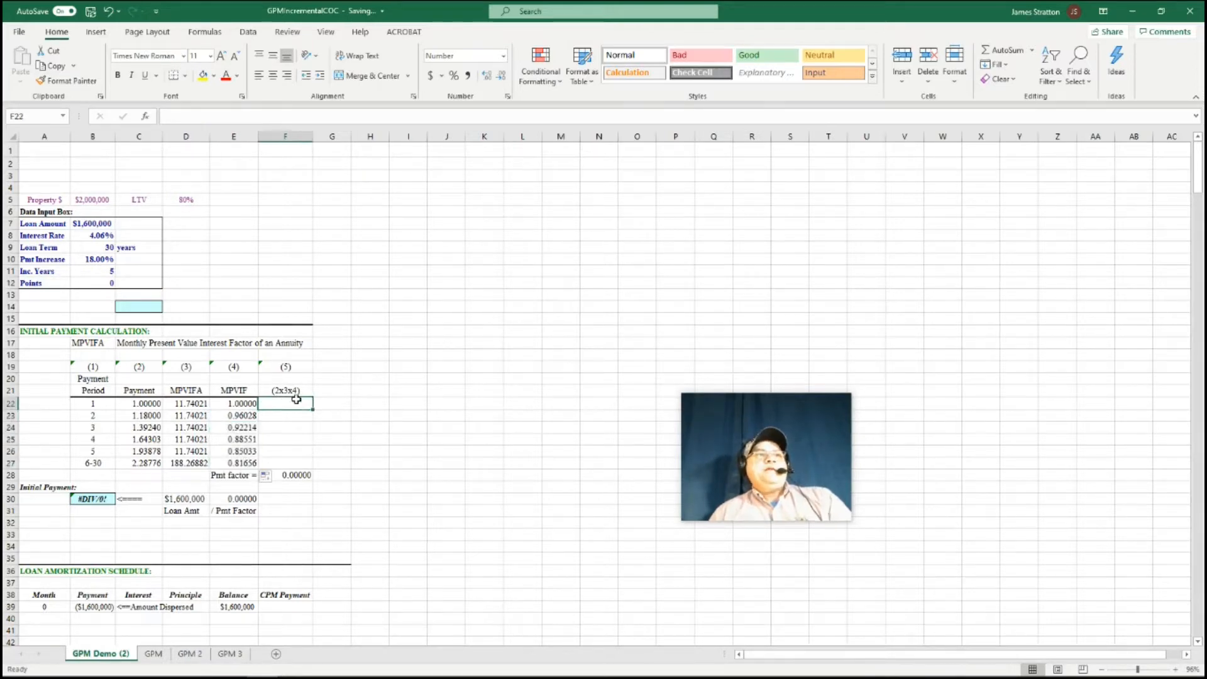
type("=")
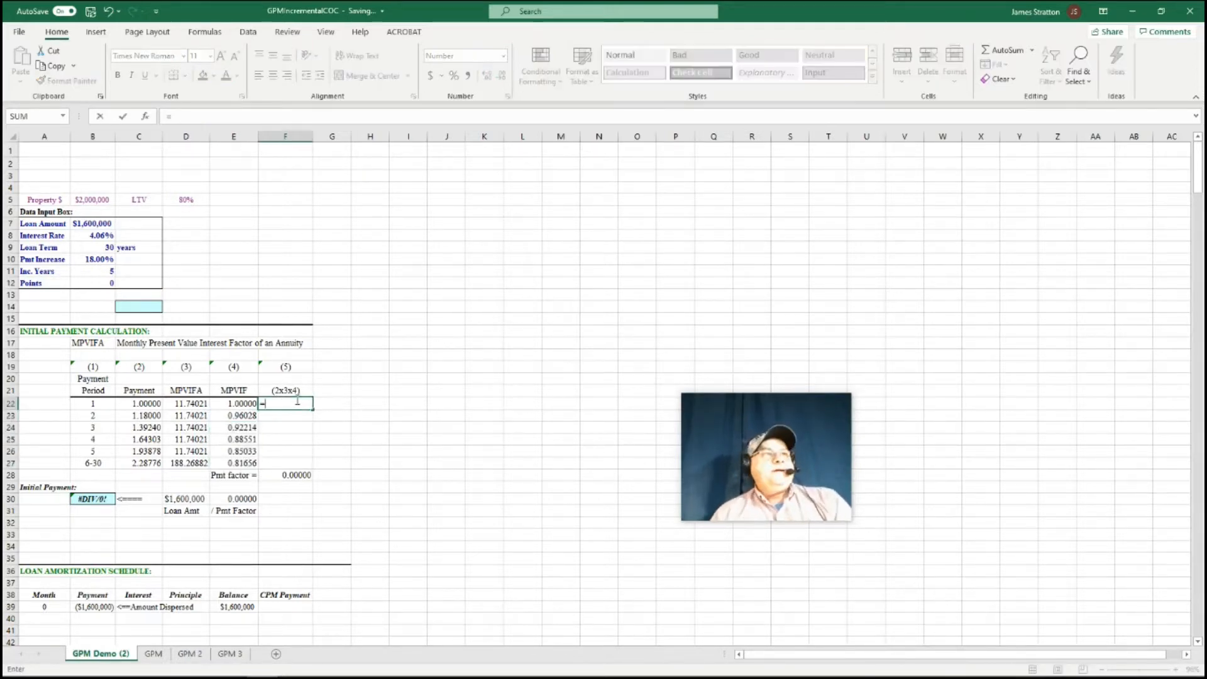
left_click(133, 405)
type("*")
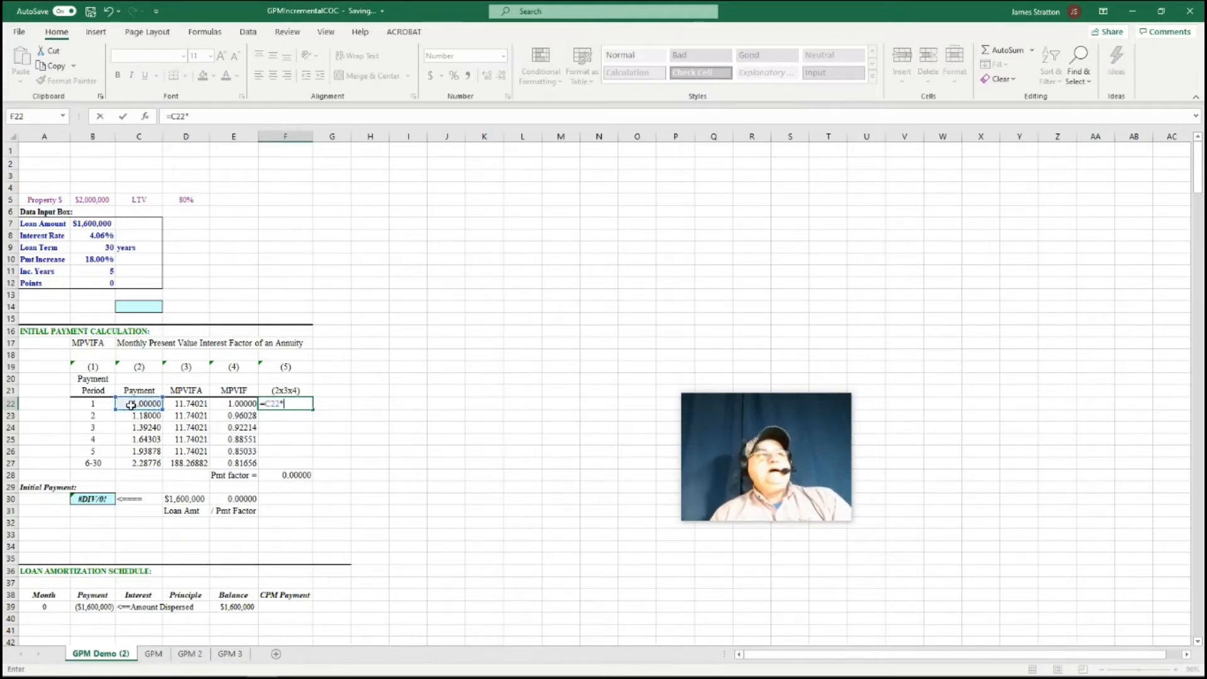
left_click(181, 404)
type("*")
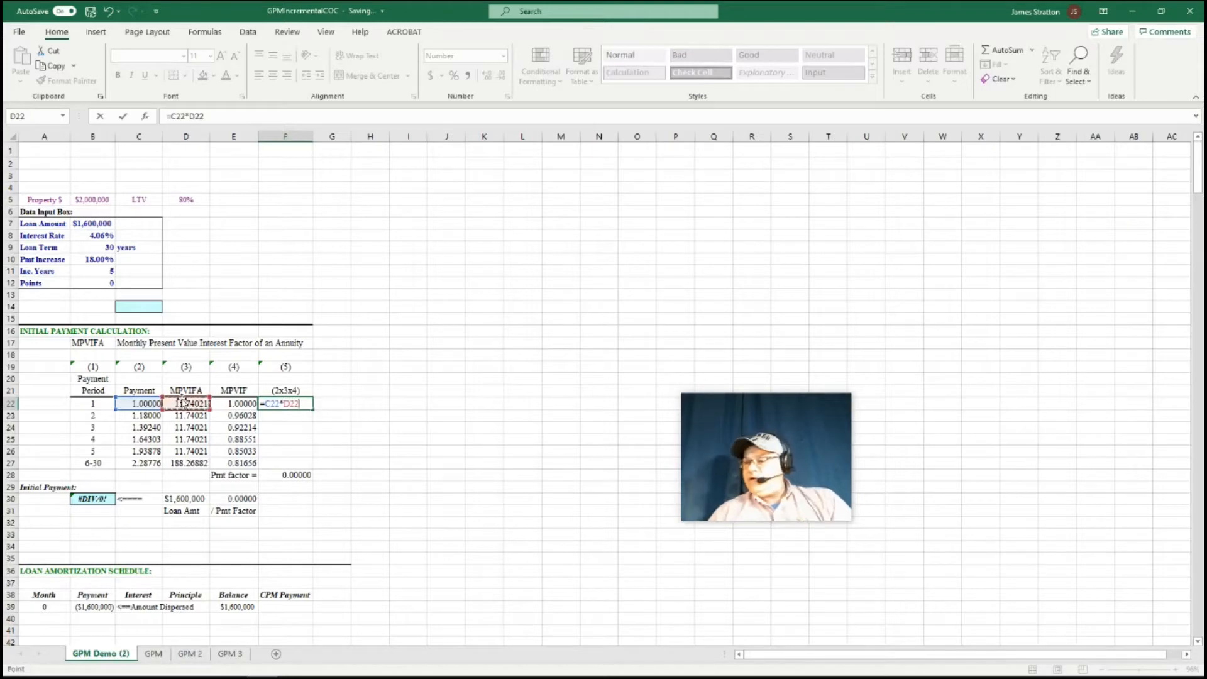
left_click(240, 404)
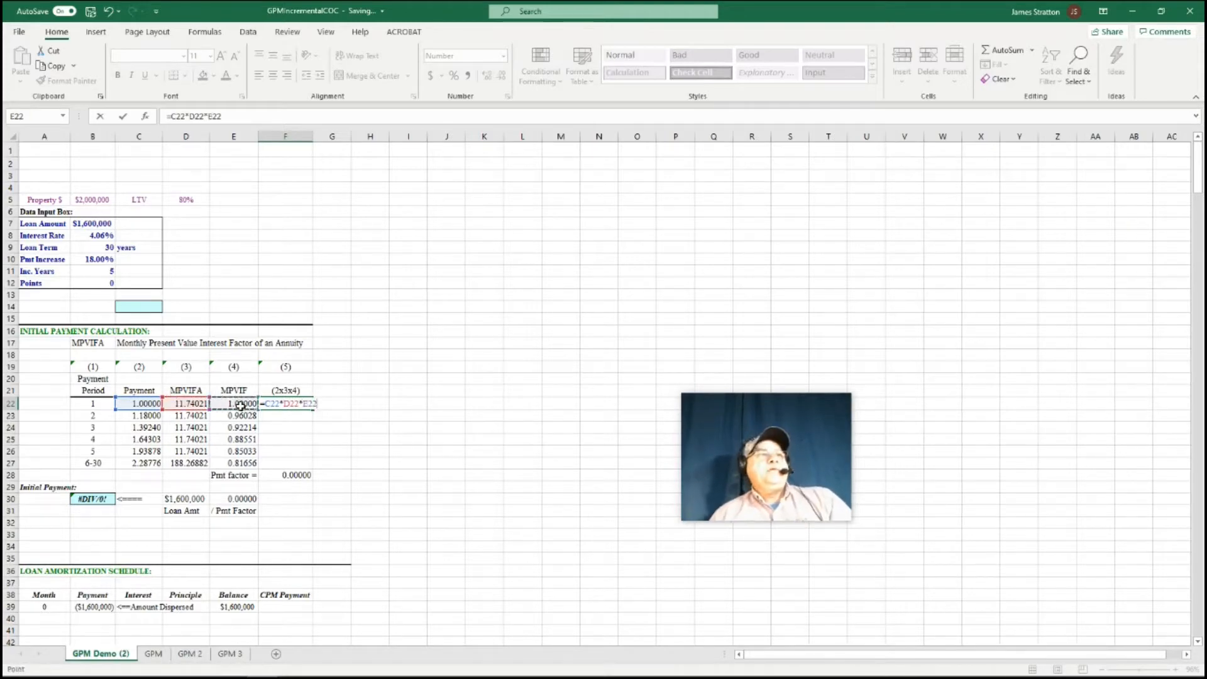
key("Return")
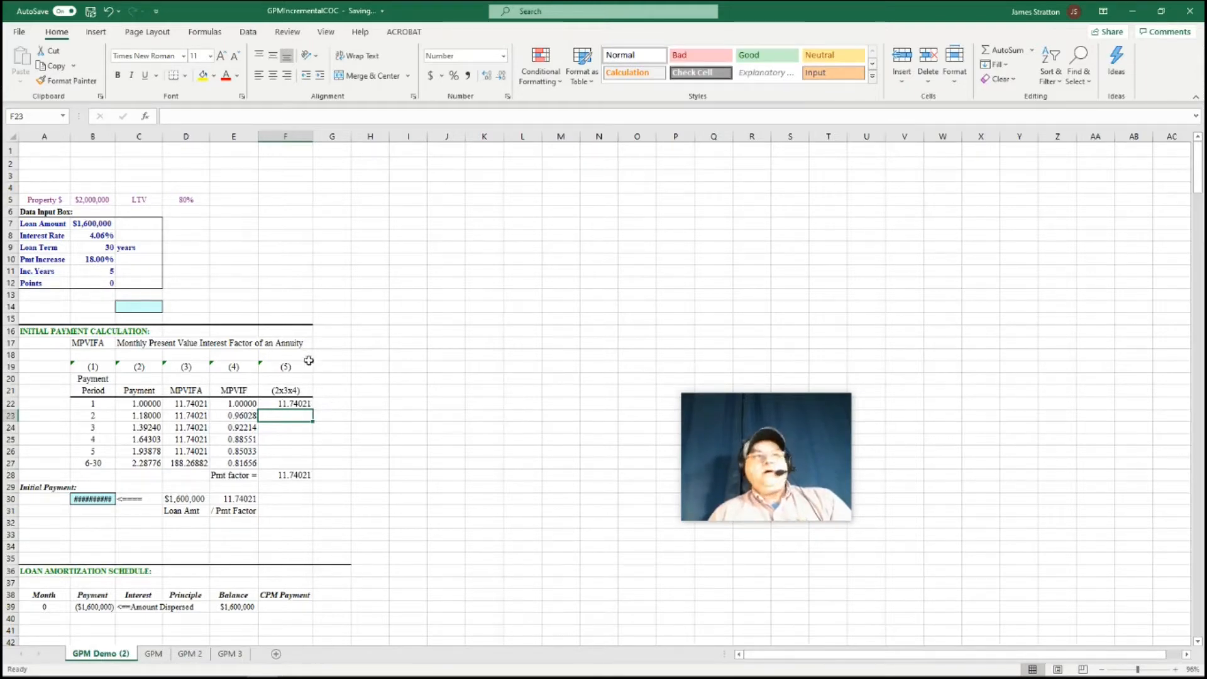
left_click(301, 405)
left_click_drag(313, 410, 310, 467)
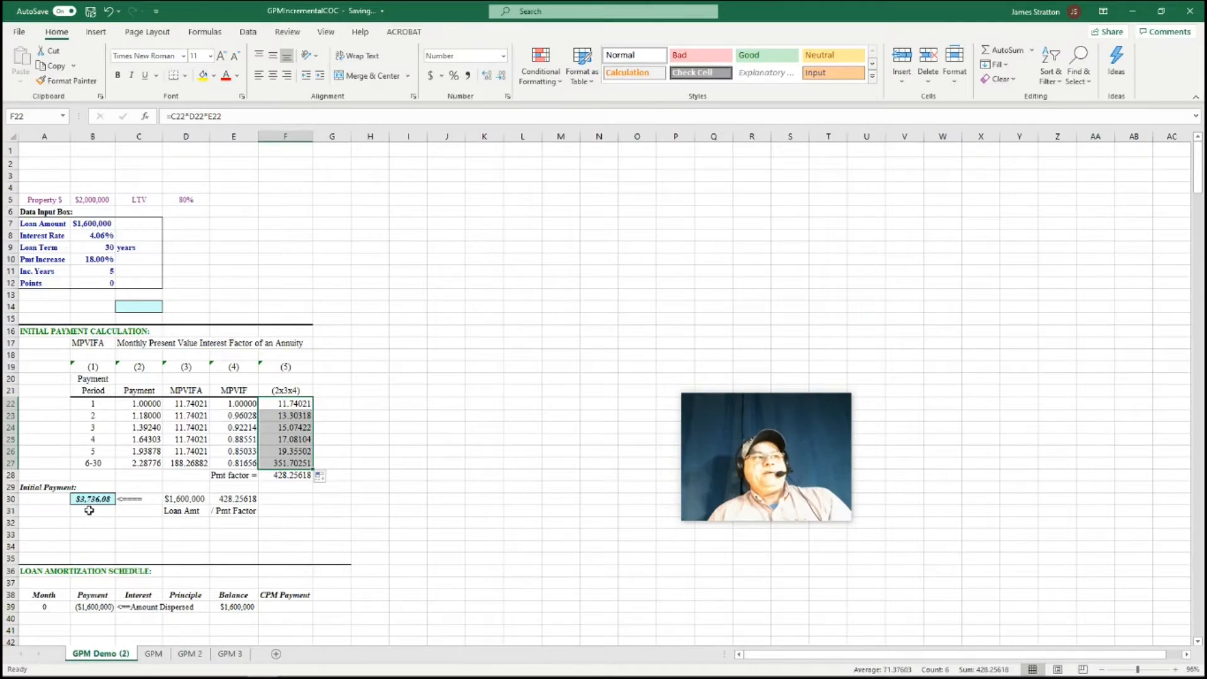
Number the loan amortization schedule's Month column by entering 1 in A40 and 2 in A41, and extend the series to 360 in A399
scroll(234, 534, "down", 2)
left_click(47, 544)
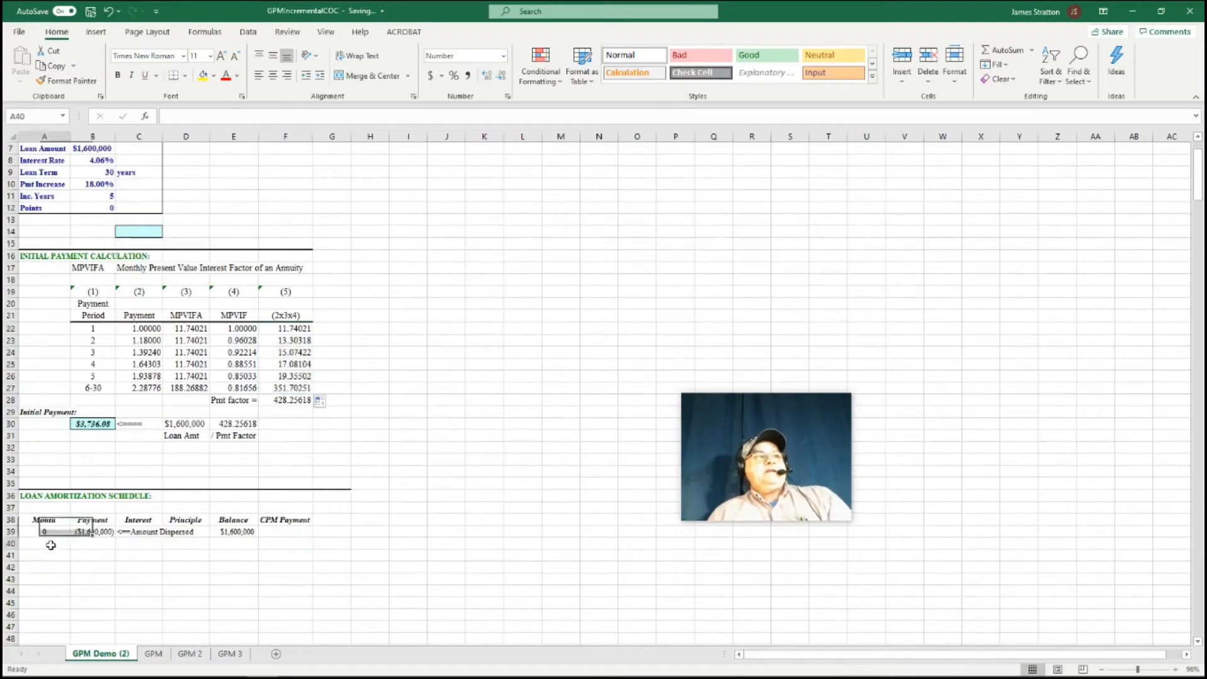
scroll(422, 525, "down", 3)
scroll(423, 524, "down", 2)
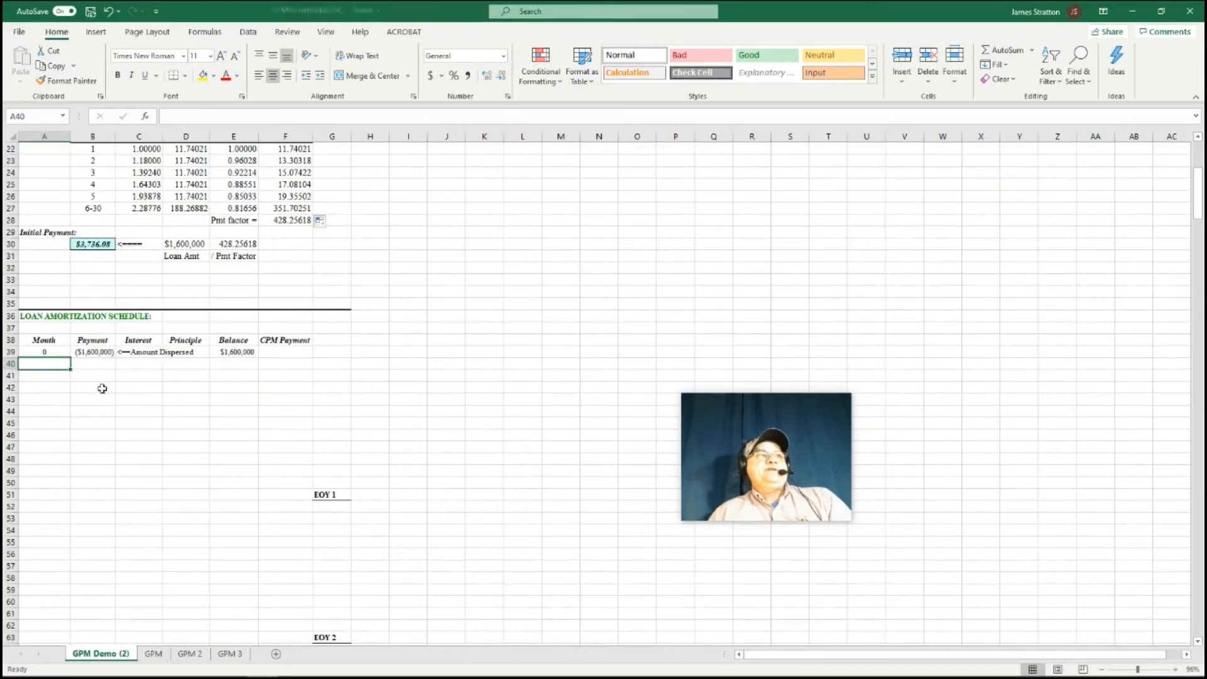
type("1")
key("Return")
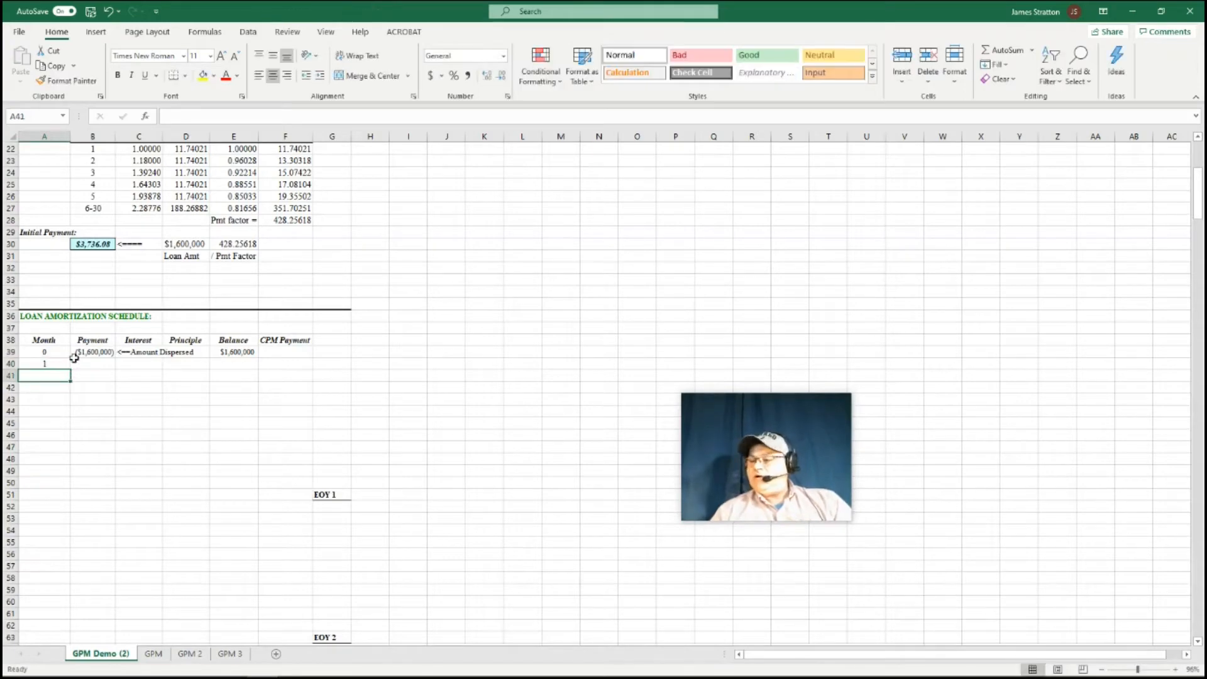
type("2")
key("Return")
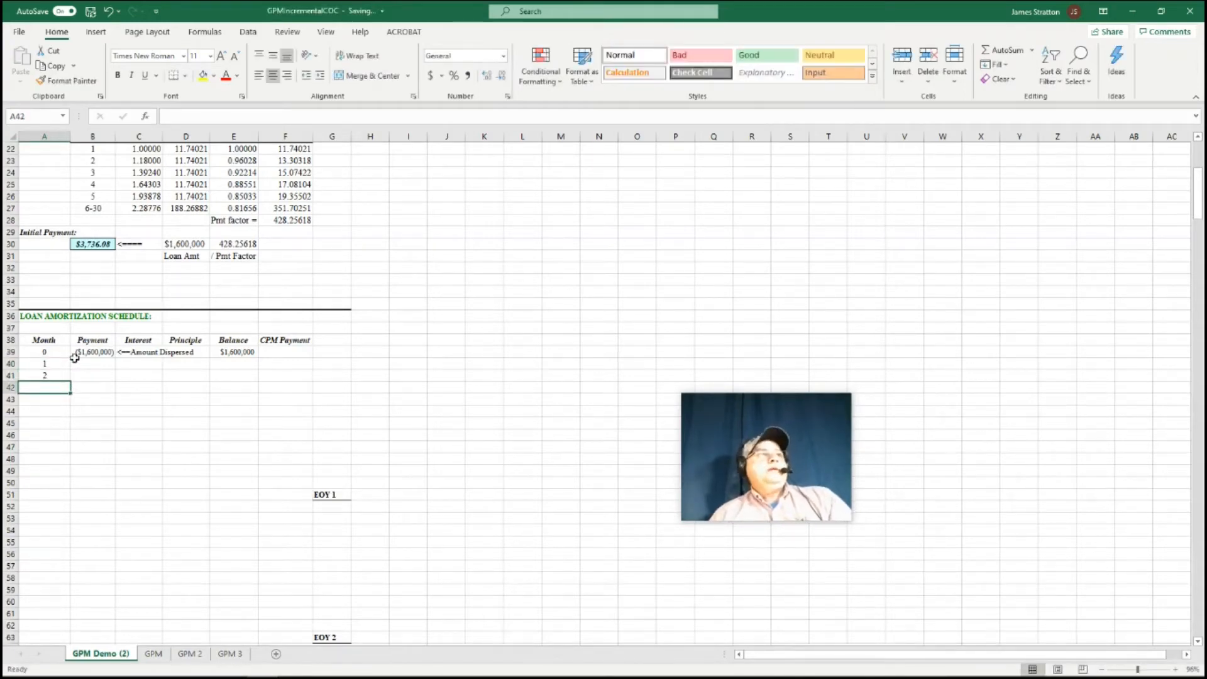
left_click_drag(55, 366, 72, 643)
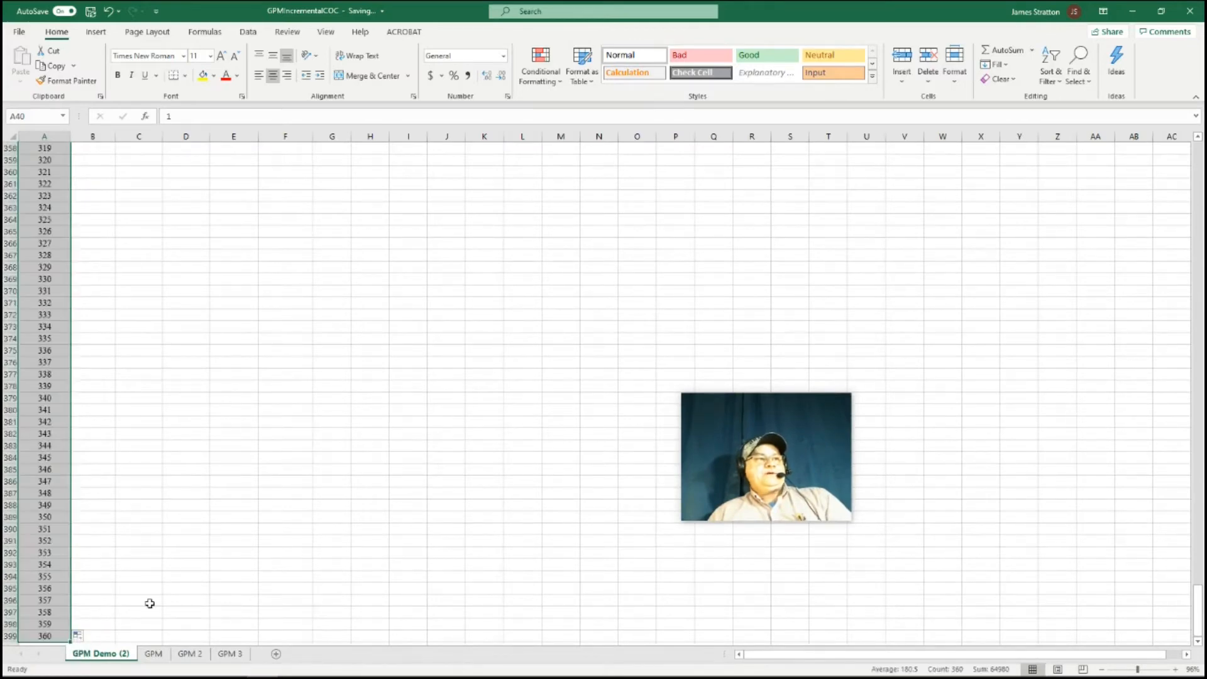
left_click(192, 574)
scroll(208, 439, "up", 20)
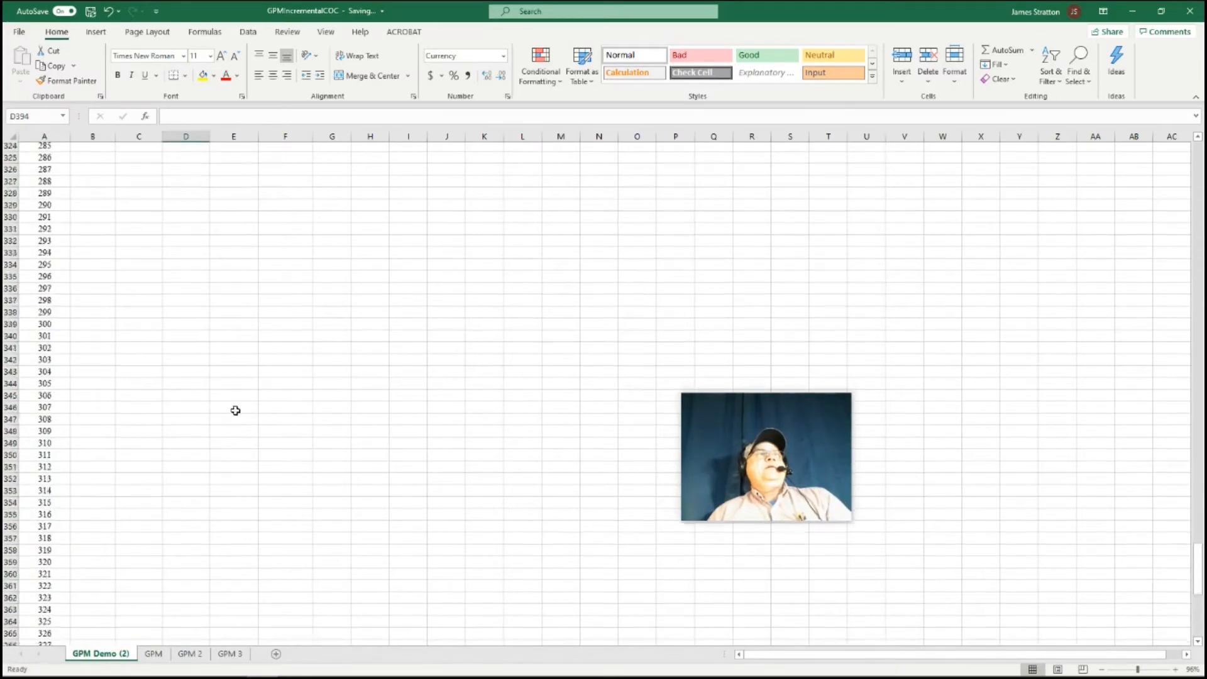
scroll(286, 302, "up", 20)
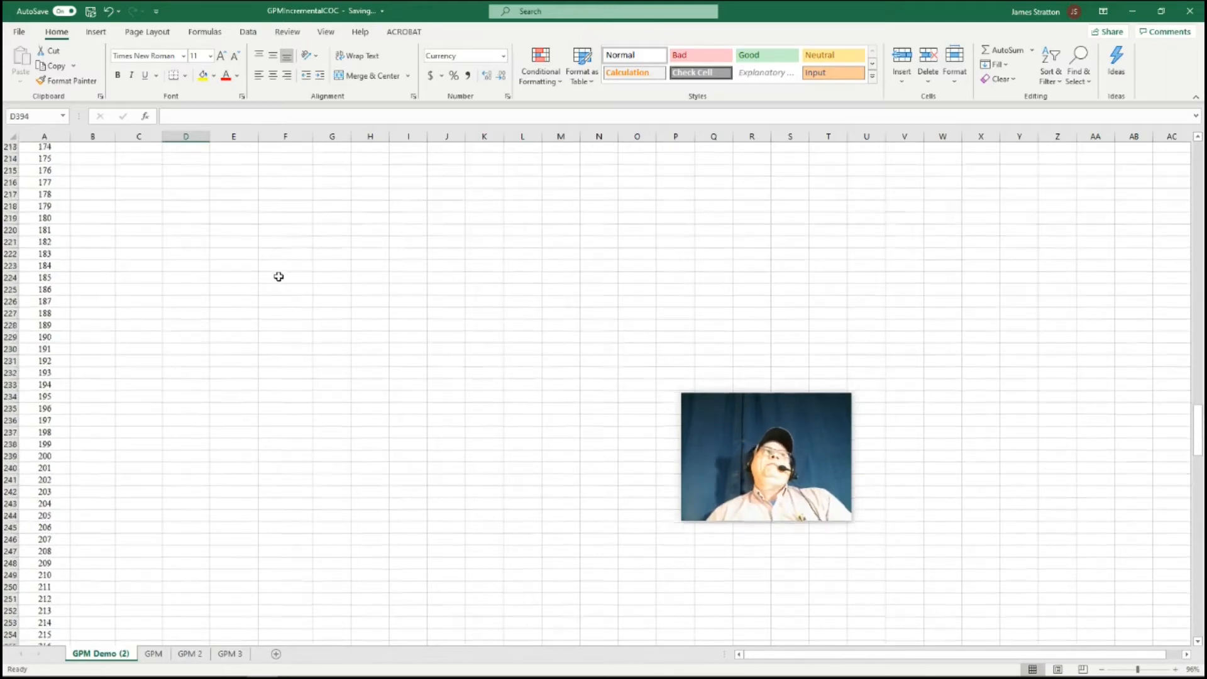
scroll(271, 239, "up", 20)
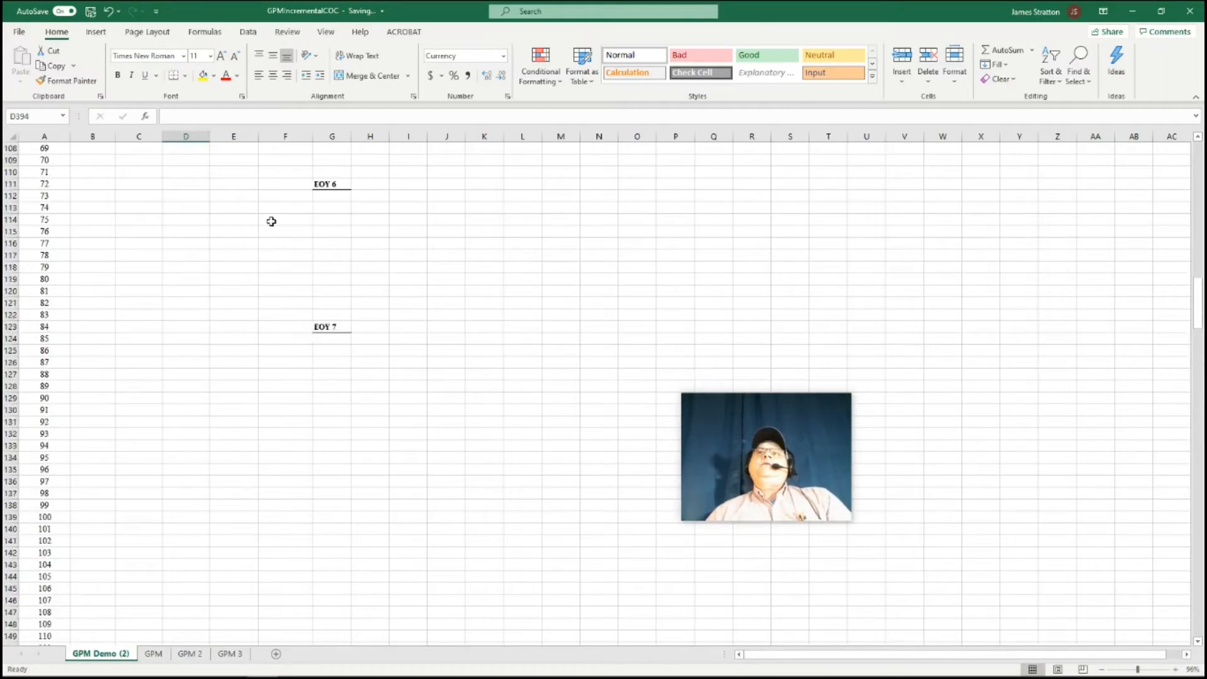
Link the month 1 payment in cell B40 of the loan amortization schedule to the initial payment with =B30
scroll(245, 237, "up", 11)
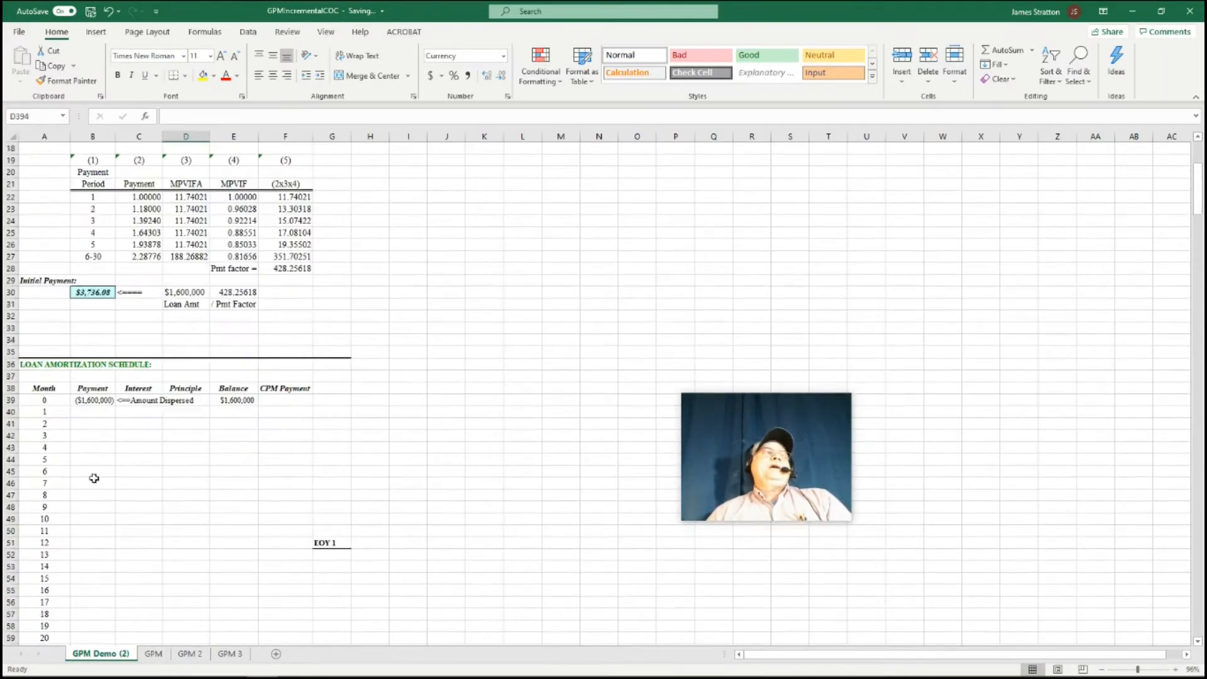
left_click(89, 414)
type("=")
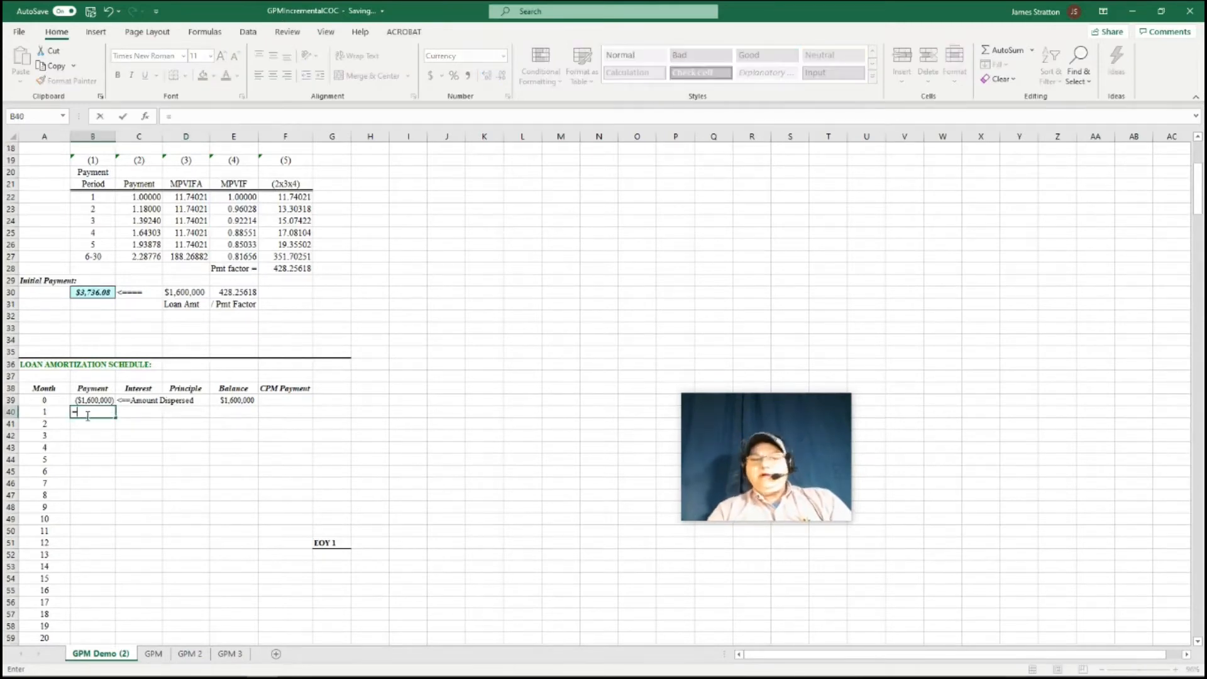
left_click(93, 293)
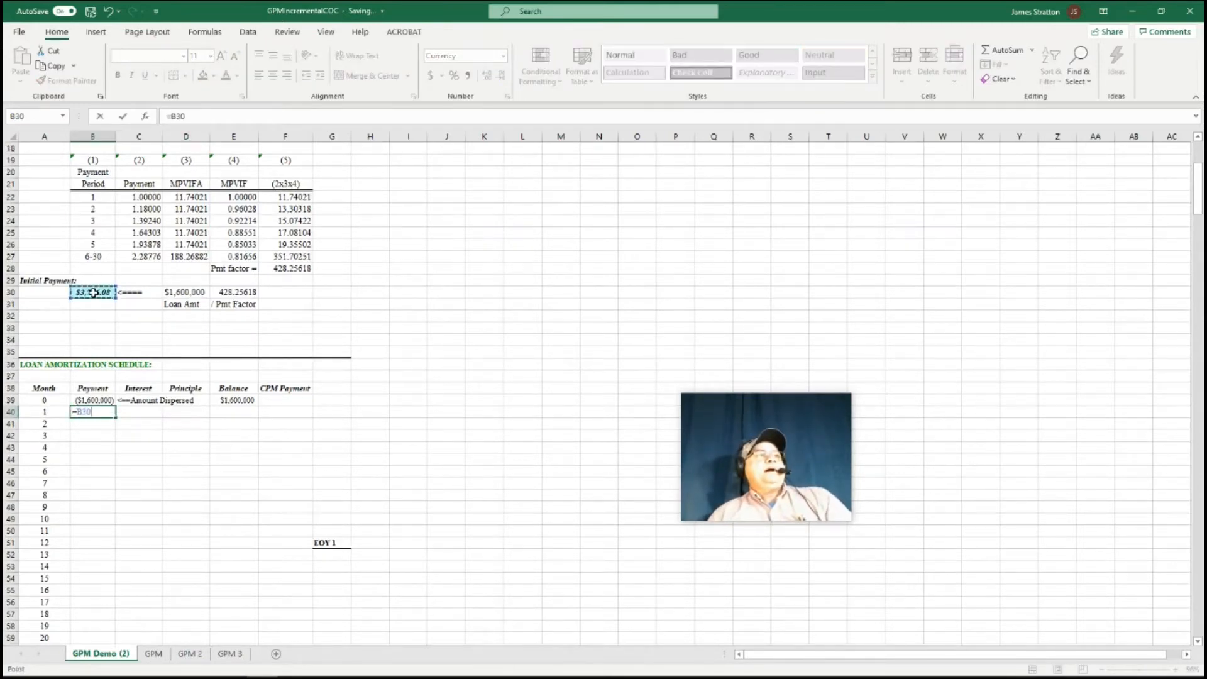
key("Return")
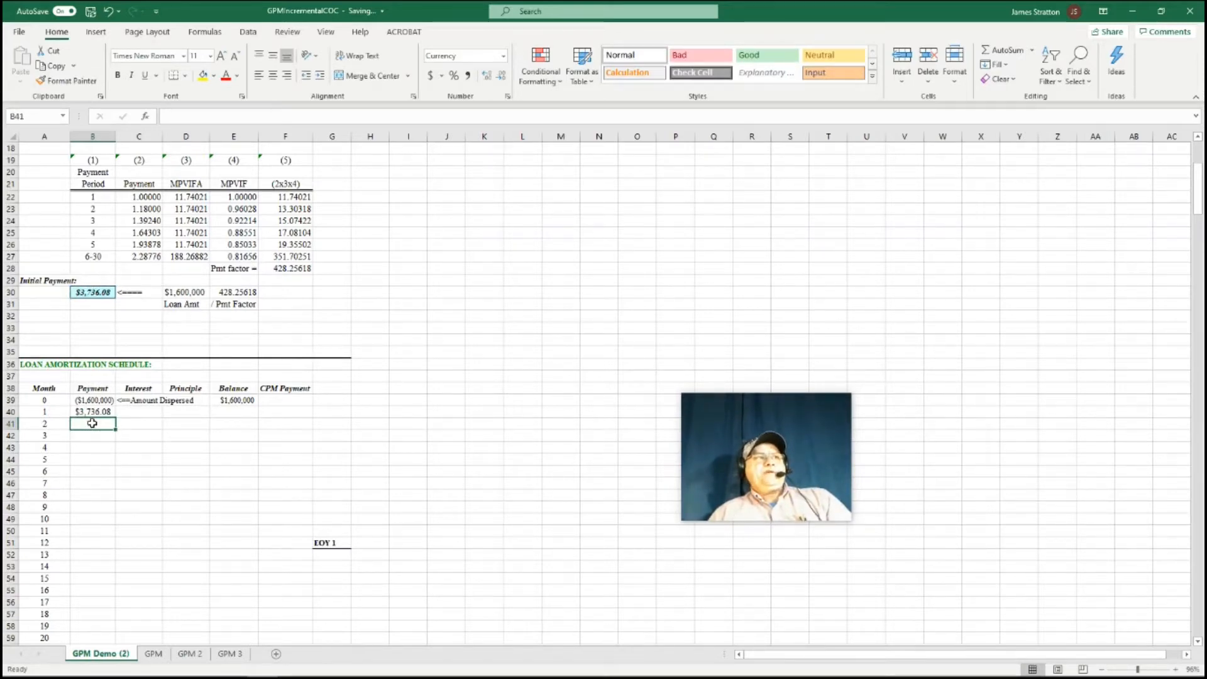
Enter =B40 as the month 2 payment in B41 and fill it down through month 12 in B51
type("=")
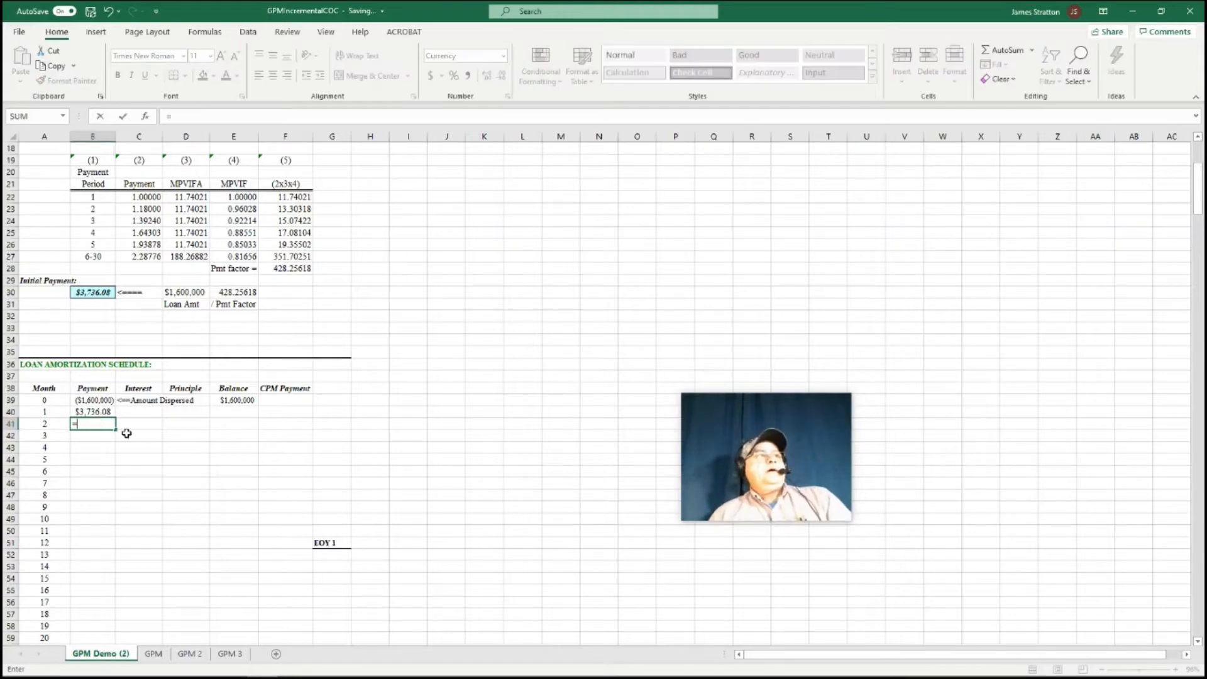
left_click(96, 413)
key("Return")
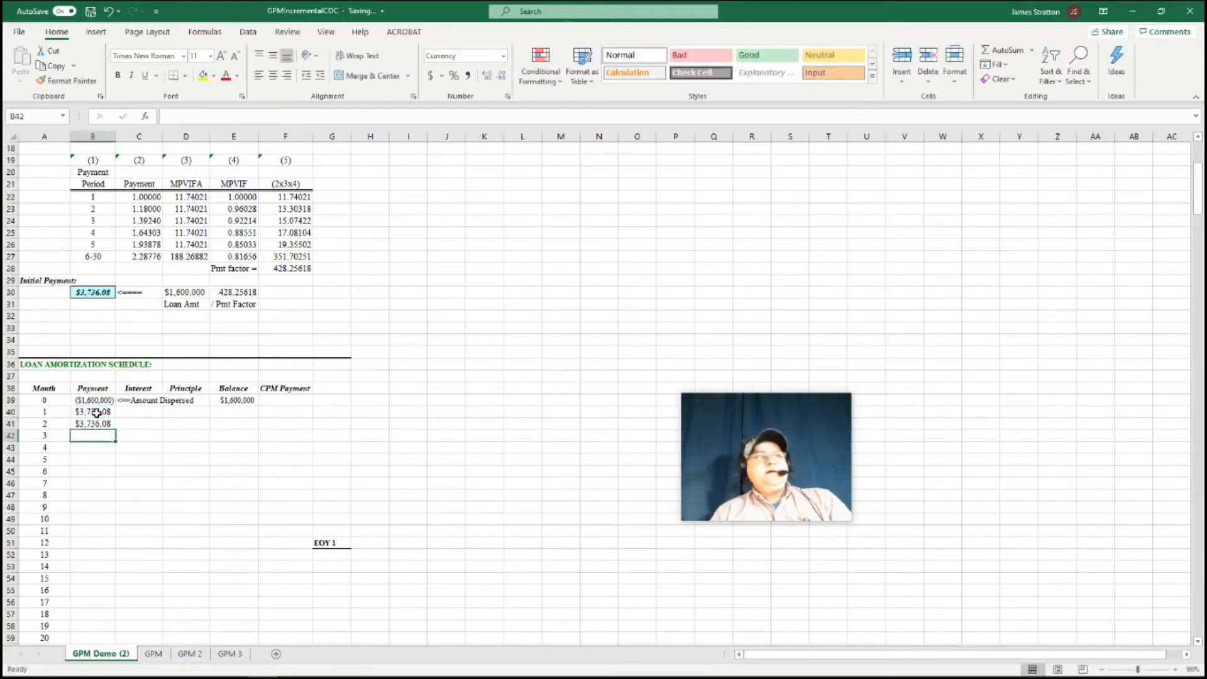
left_click(102, 424)
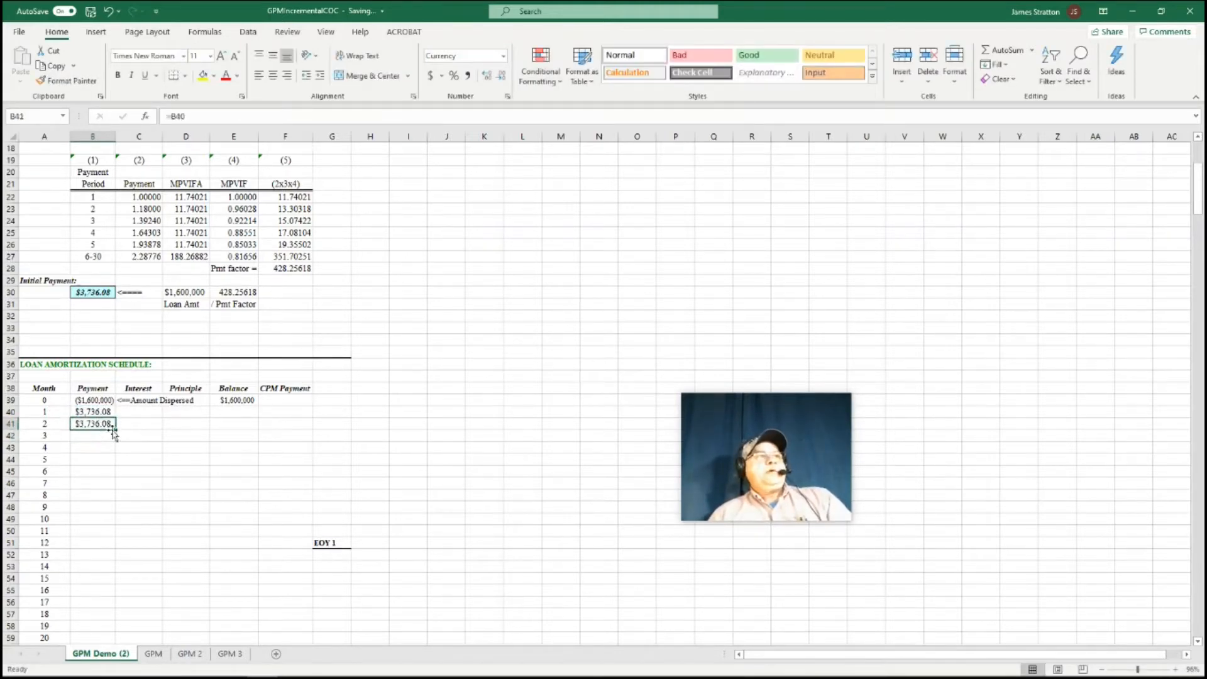
left_click_drag(114, 430, 106, 552)
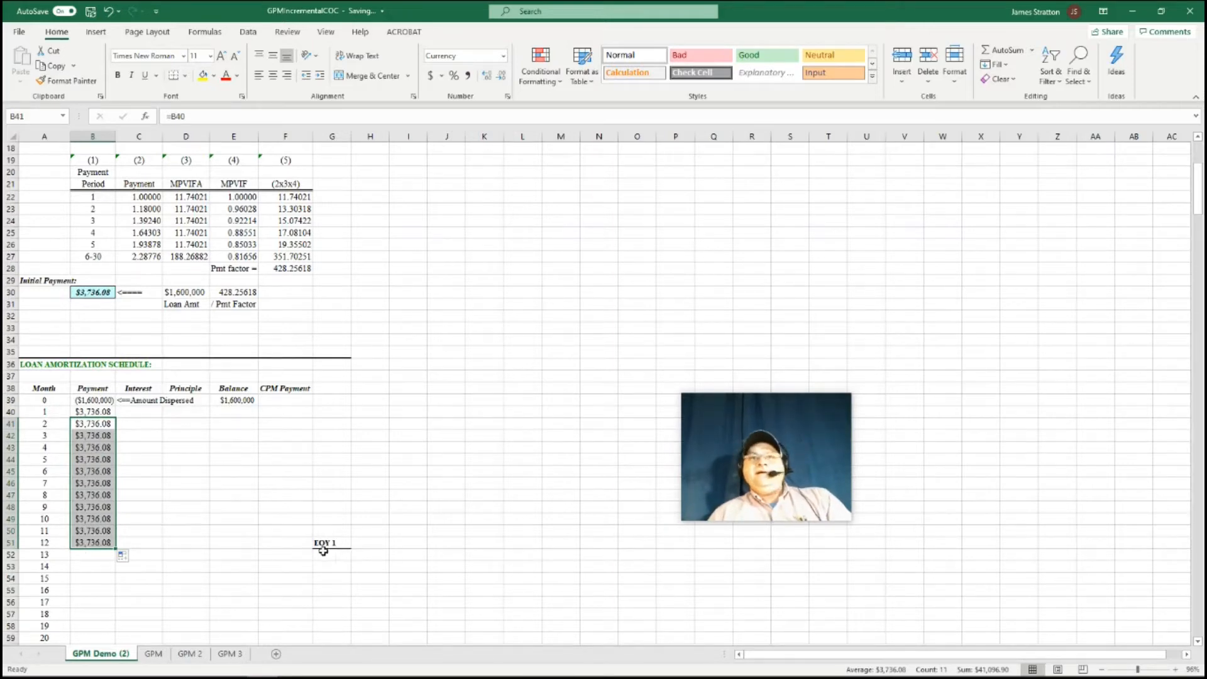
Enter the increased month 13 payment =$B$51*(1+$B$10) in B52 and fill it down the Payment column through month 360
left_click(90, 559)
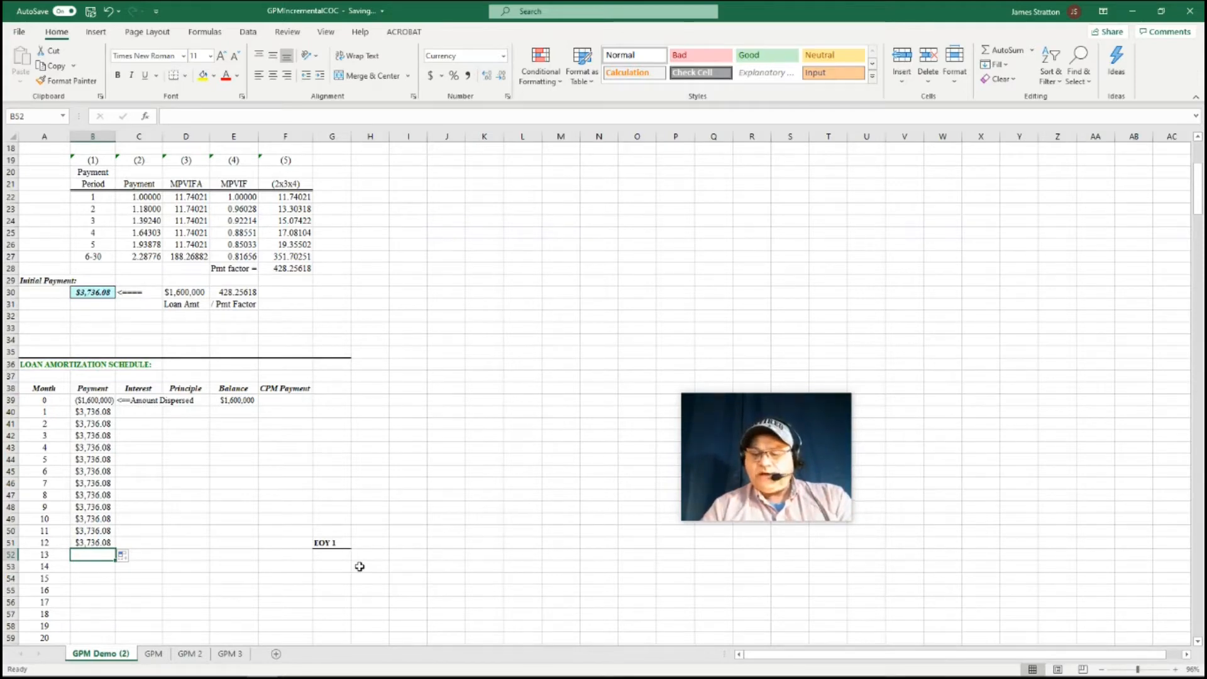
type("=")
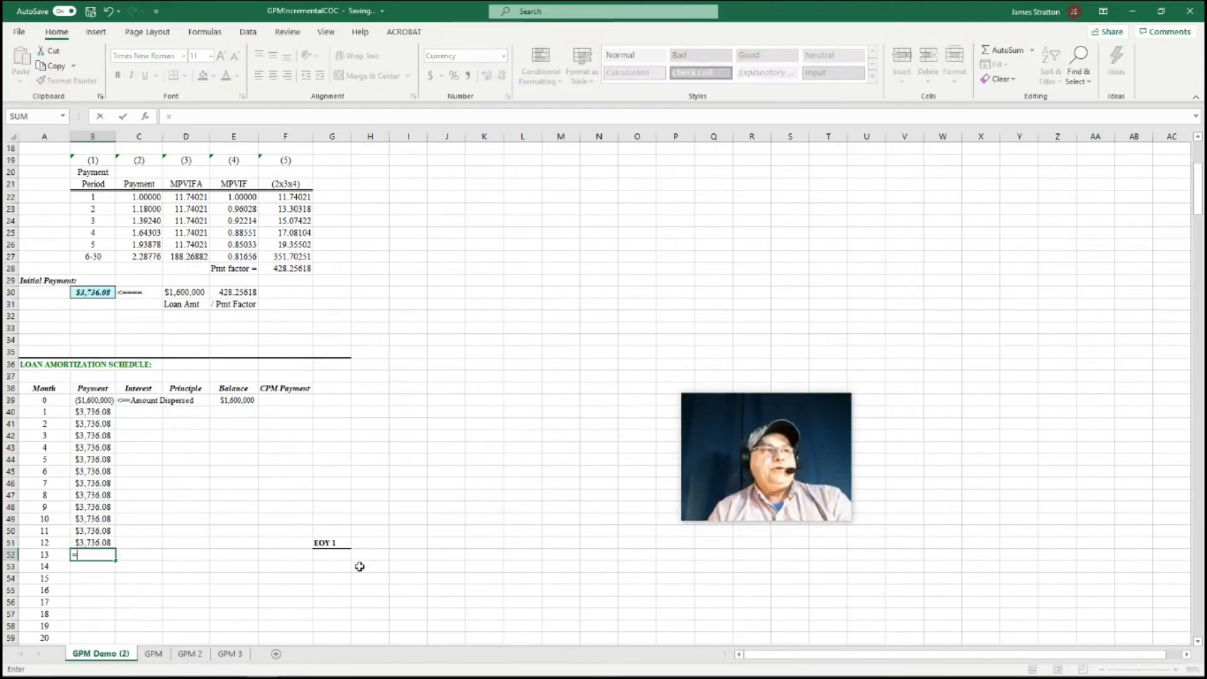
left_click(96, 544)
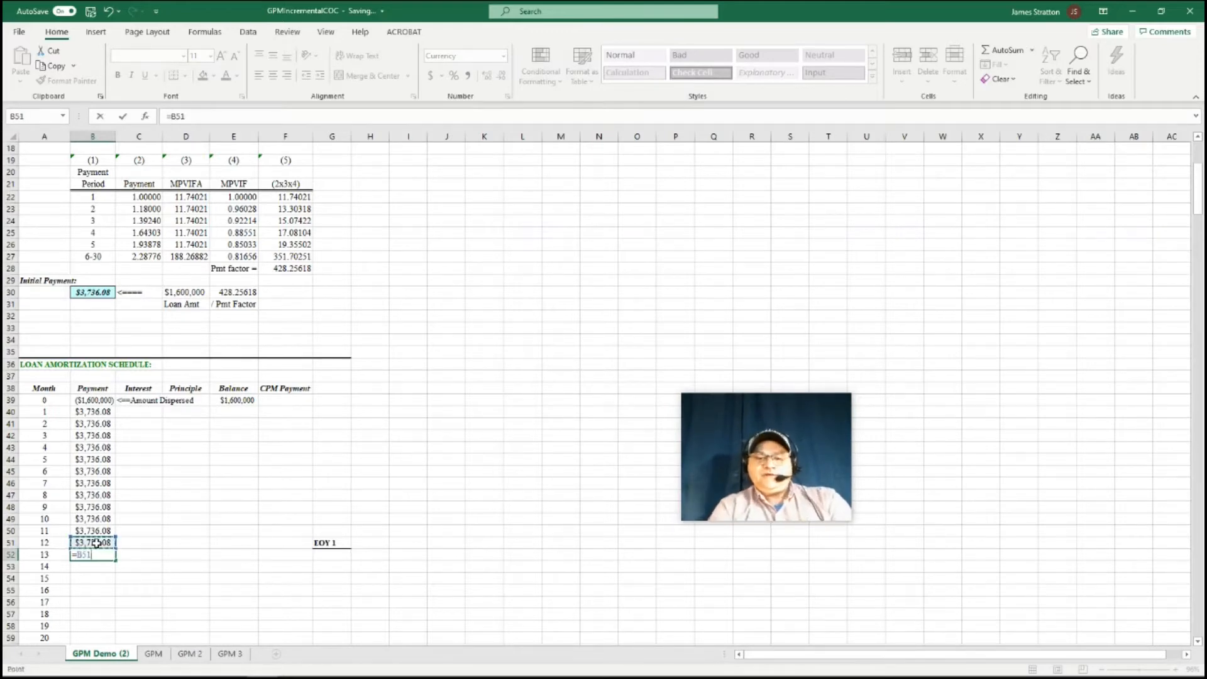
key("F4")
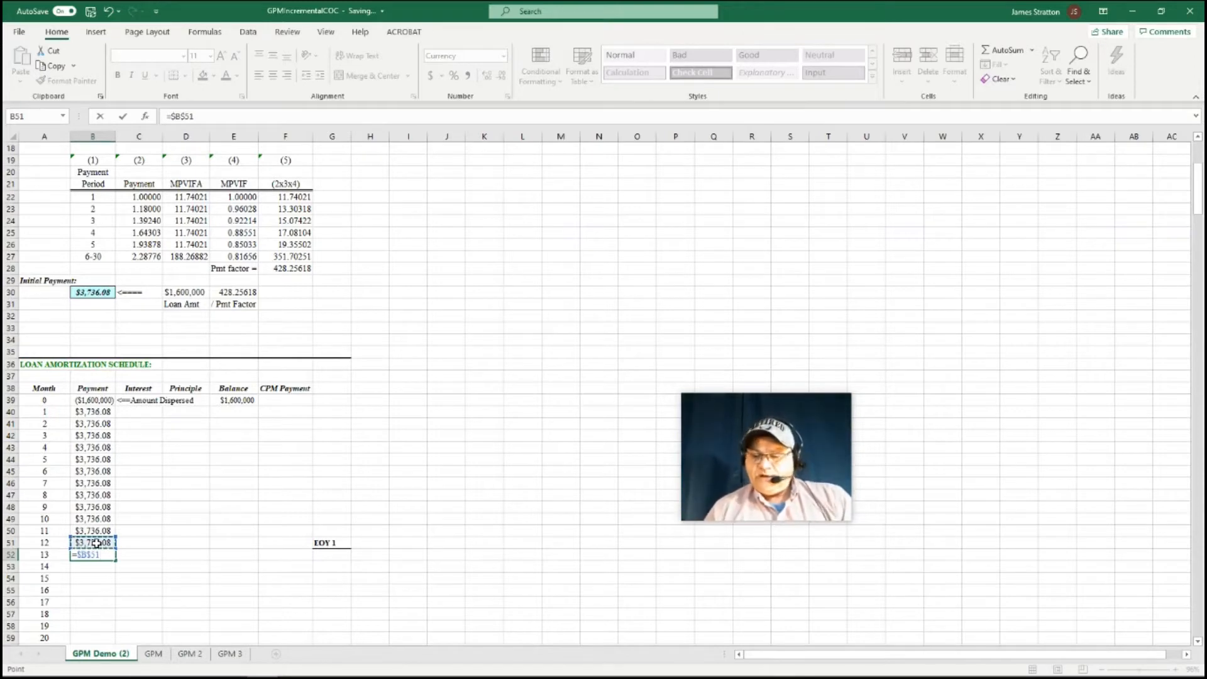
type("*")
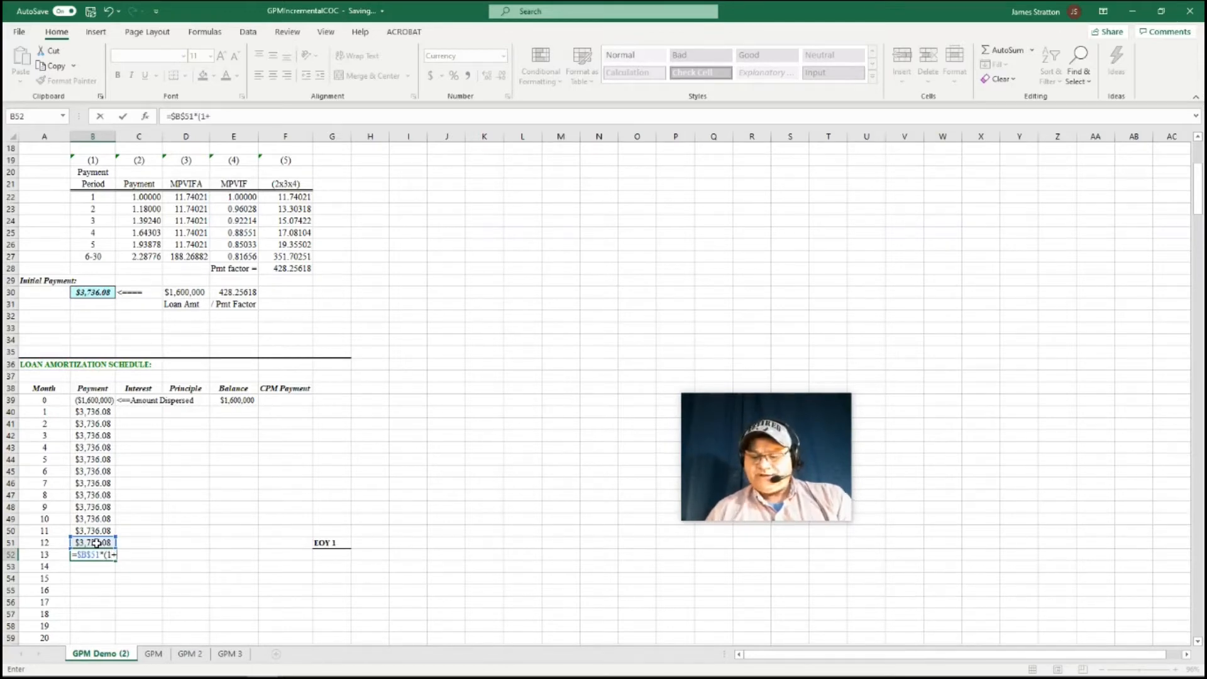
type("(1+")
scroll(189, 282, "up", 6)
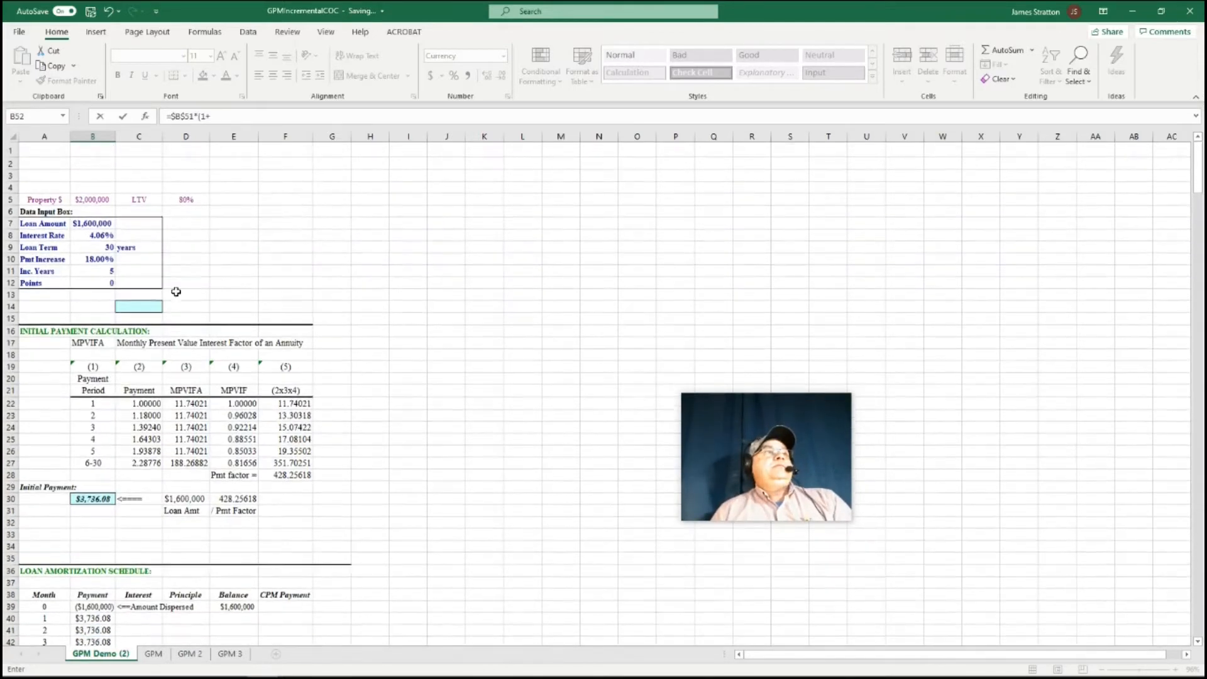
left_click(95, 257)
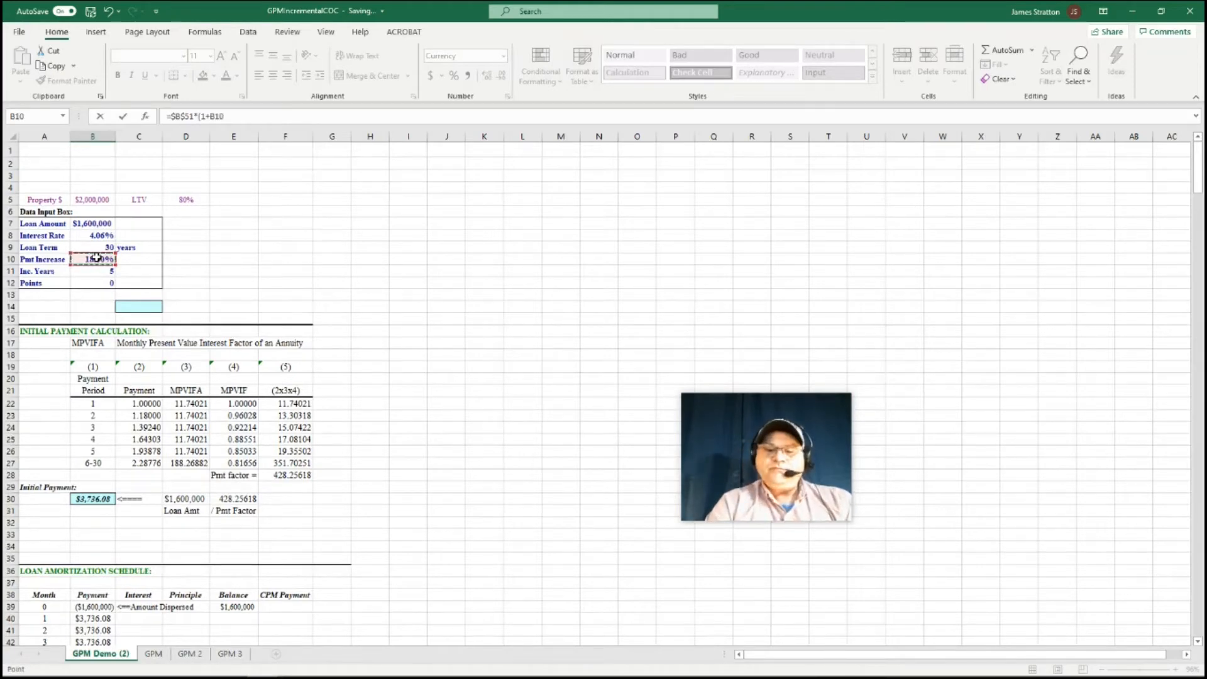
key("F4")
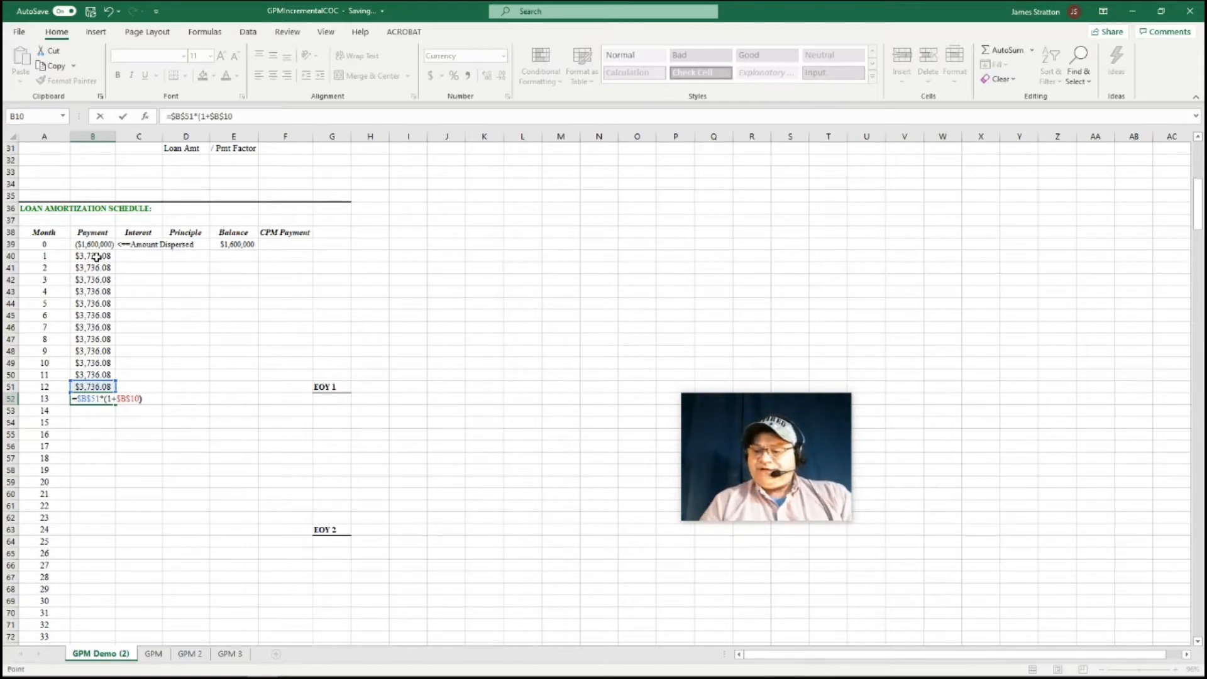
key("Return")
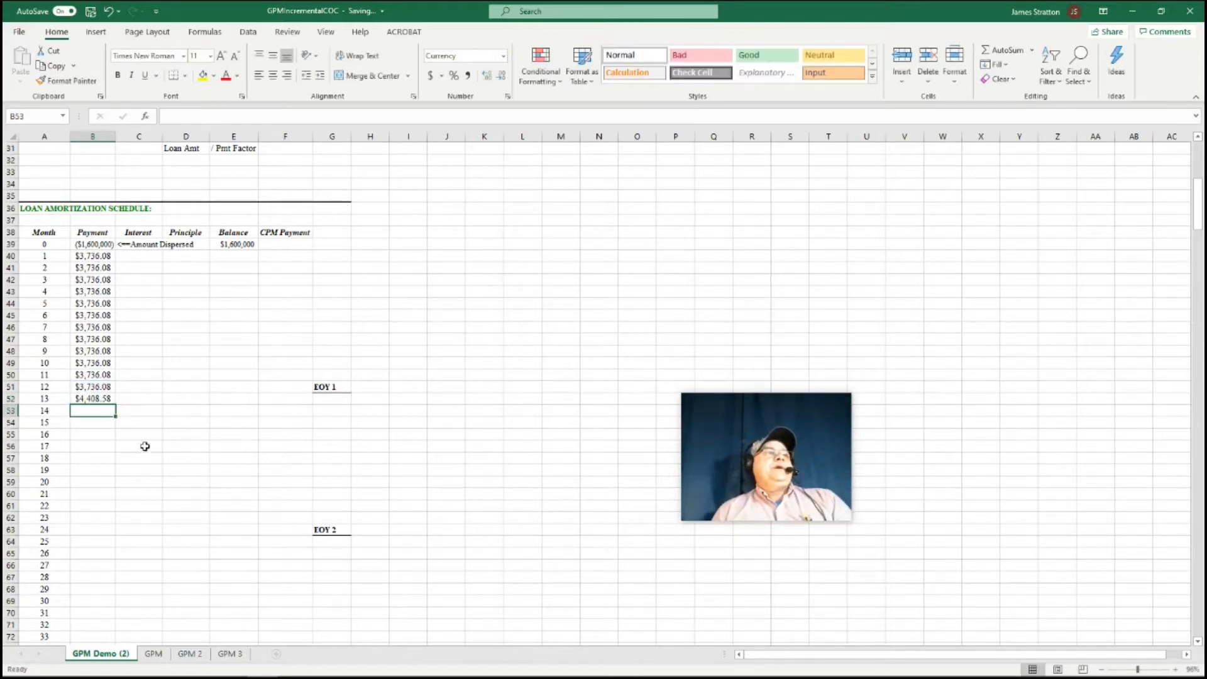
left_click(108, 400)
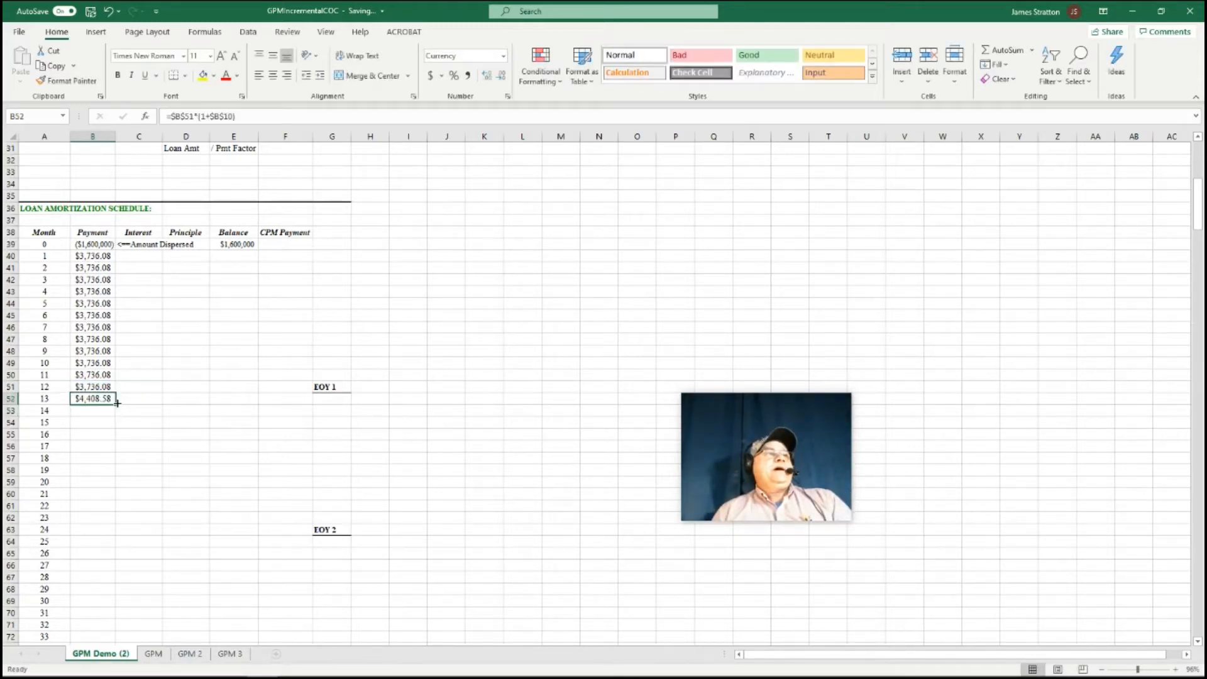
left_click_drag(116, 404, 135, 602)
Change the month 25 payment formula in B64 to =$B$63*(1+$B$10) and fill it down the rest of the Payment column
scroll(134, 602, "up", 6)
scroll(228, 398, "up", 20)
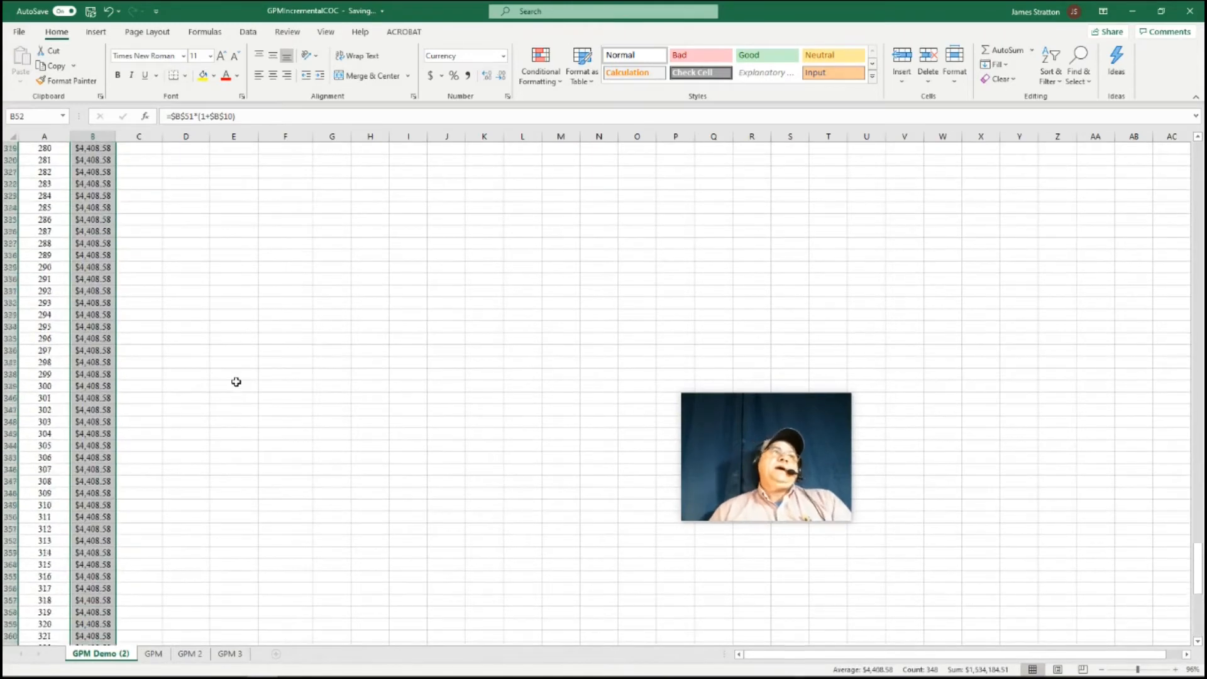
scroll(250, 346, "up", 20)
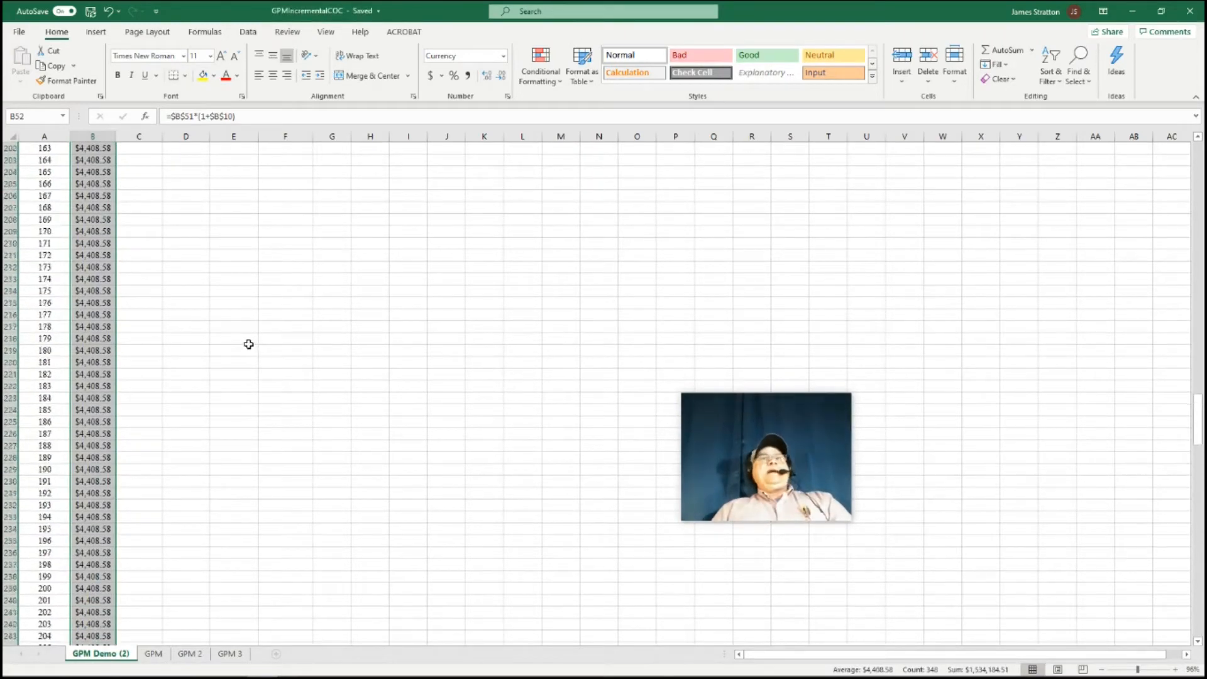
scroll(246, 336, "up", 20)
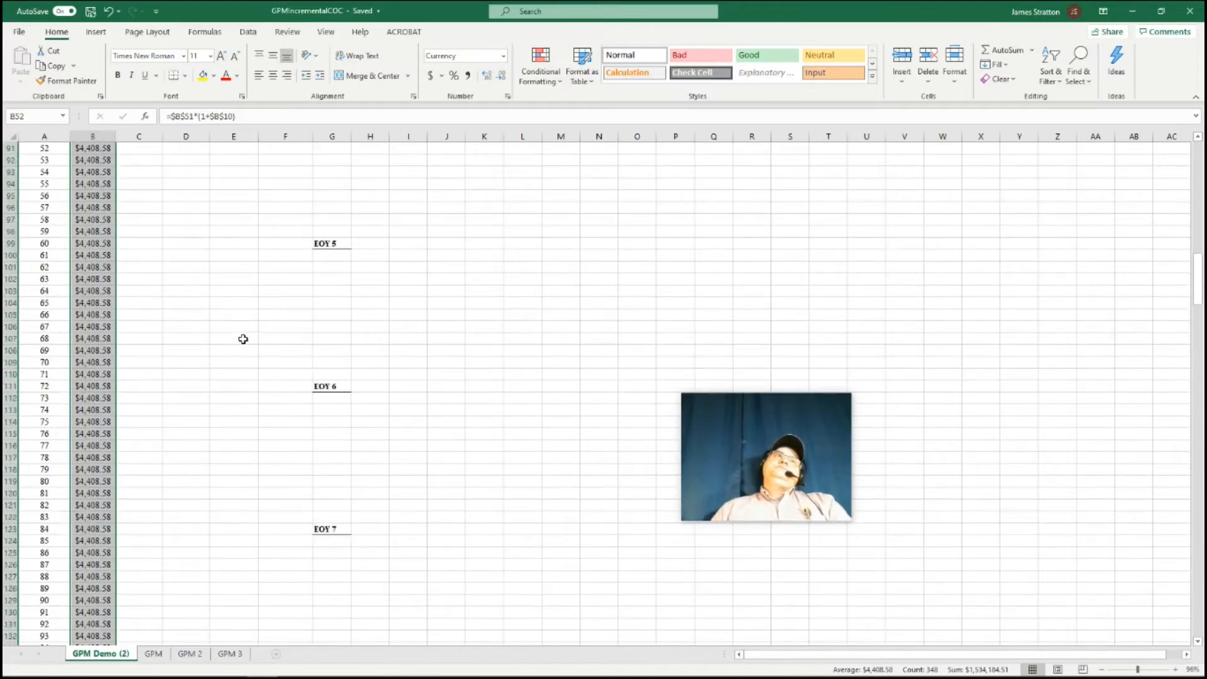
scroll(241, 344, "up", 4)
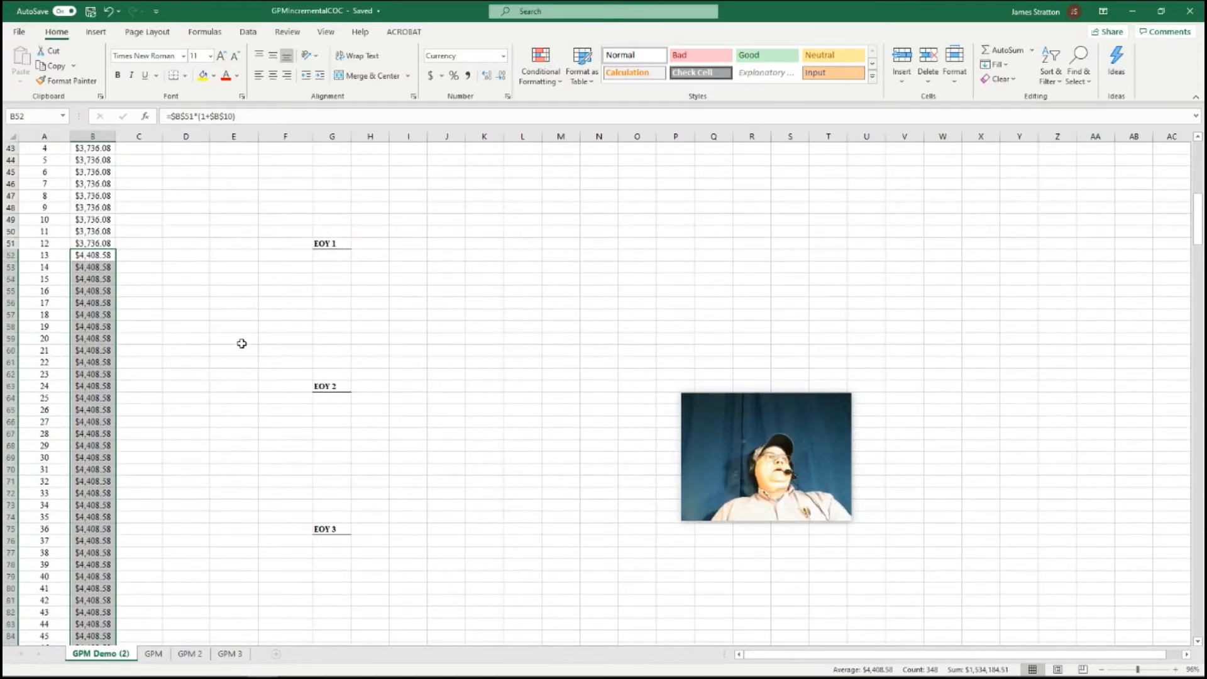
left_click(93, 399)
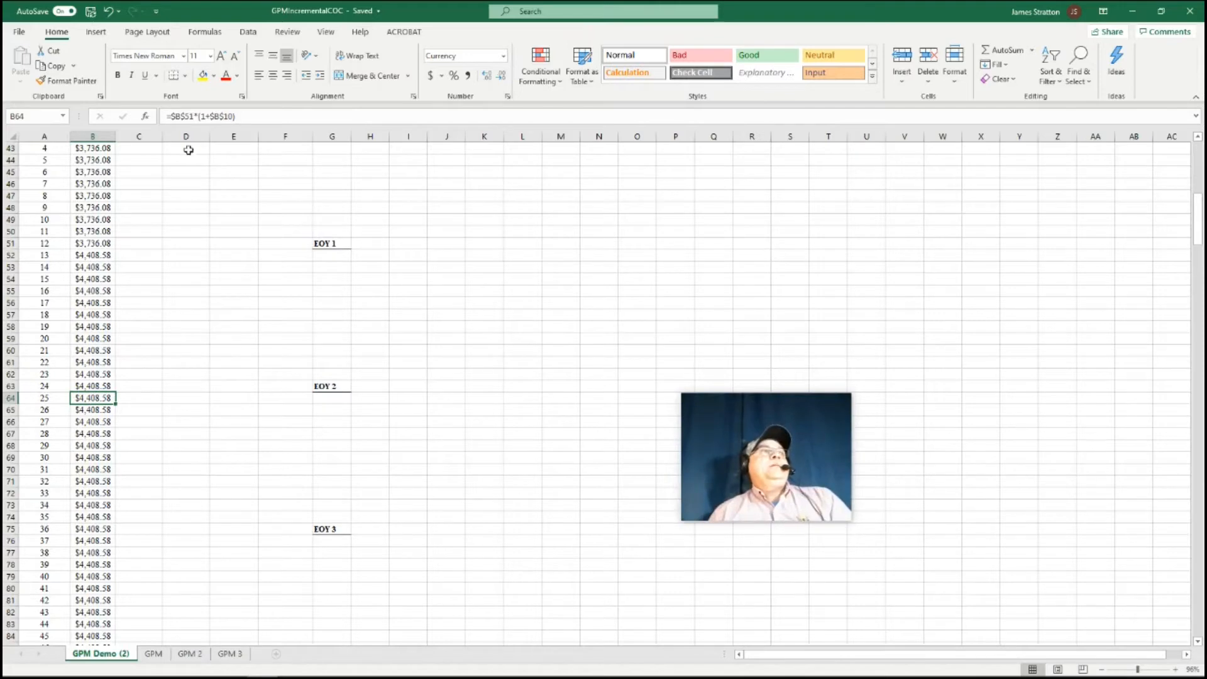
left_click(194, 115)
key("BackSpace")
key("BackSpace")
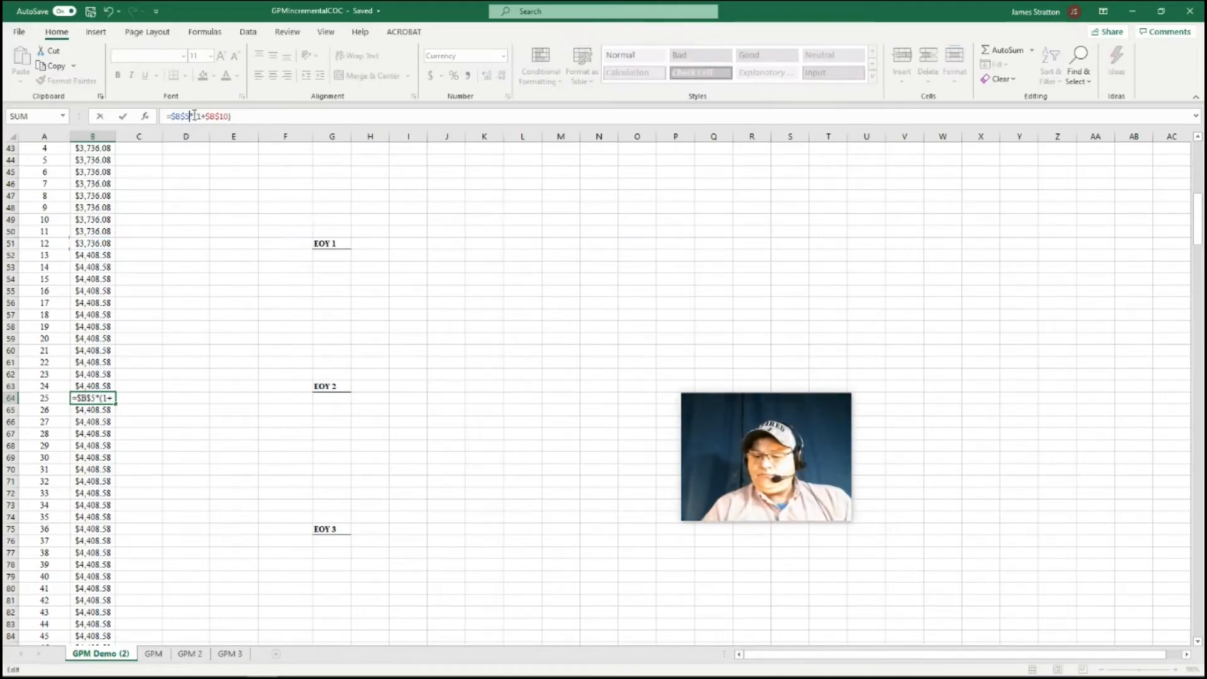
type("6")
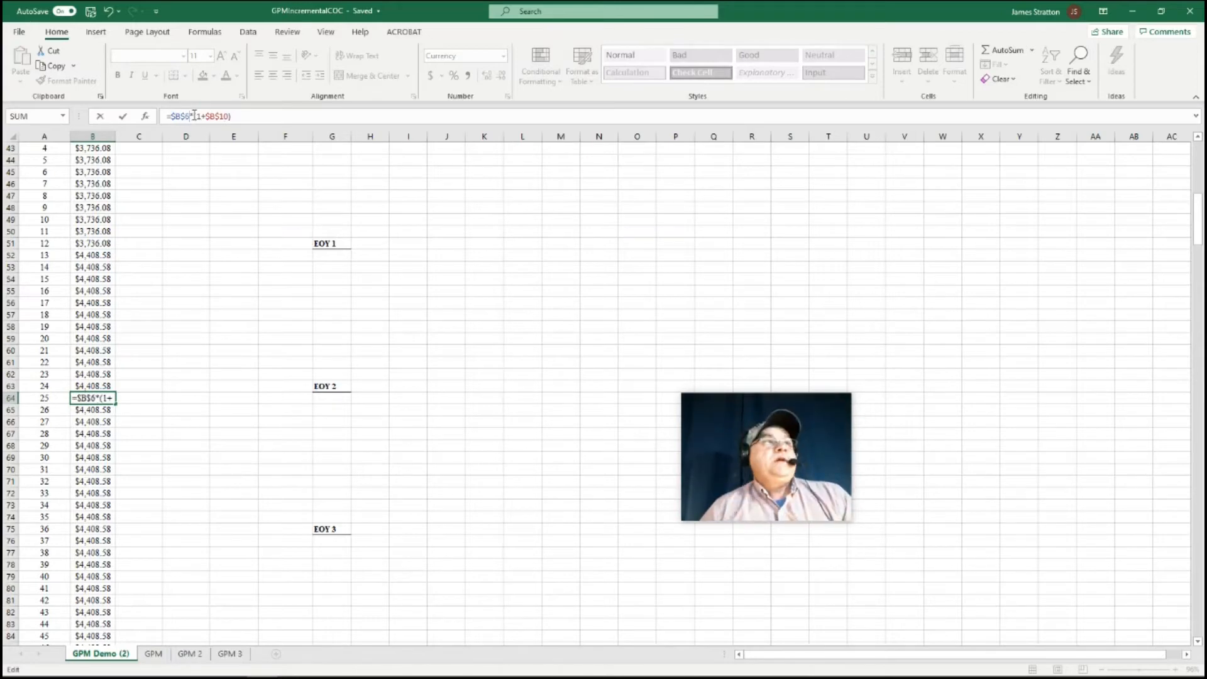
type("3")
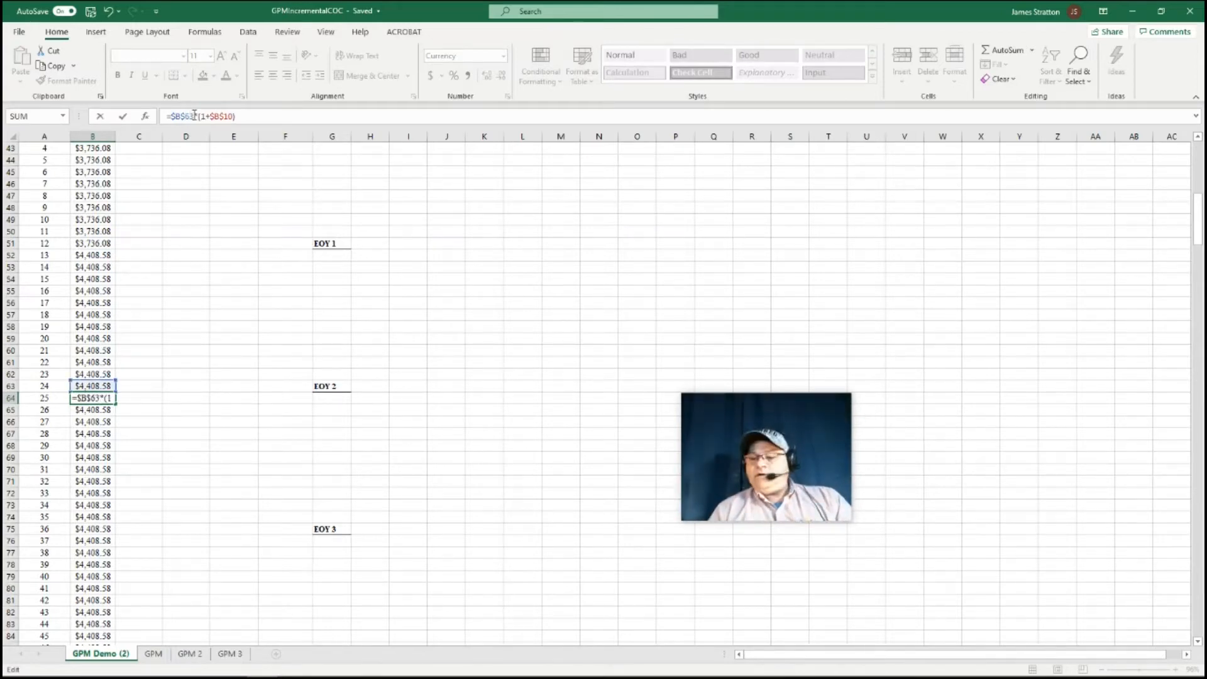
key("Return")
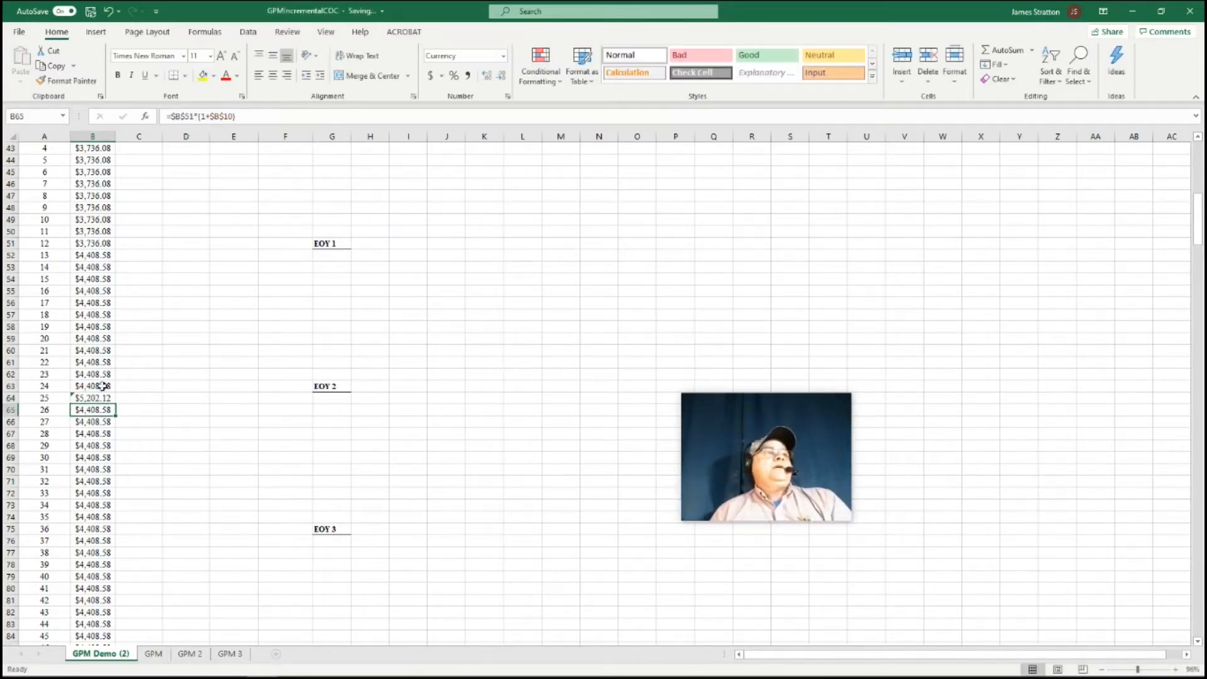
left_click(111, 399)
double_click(116, 405)
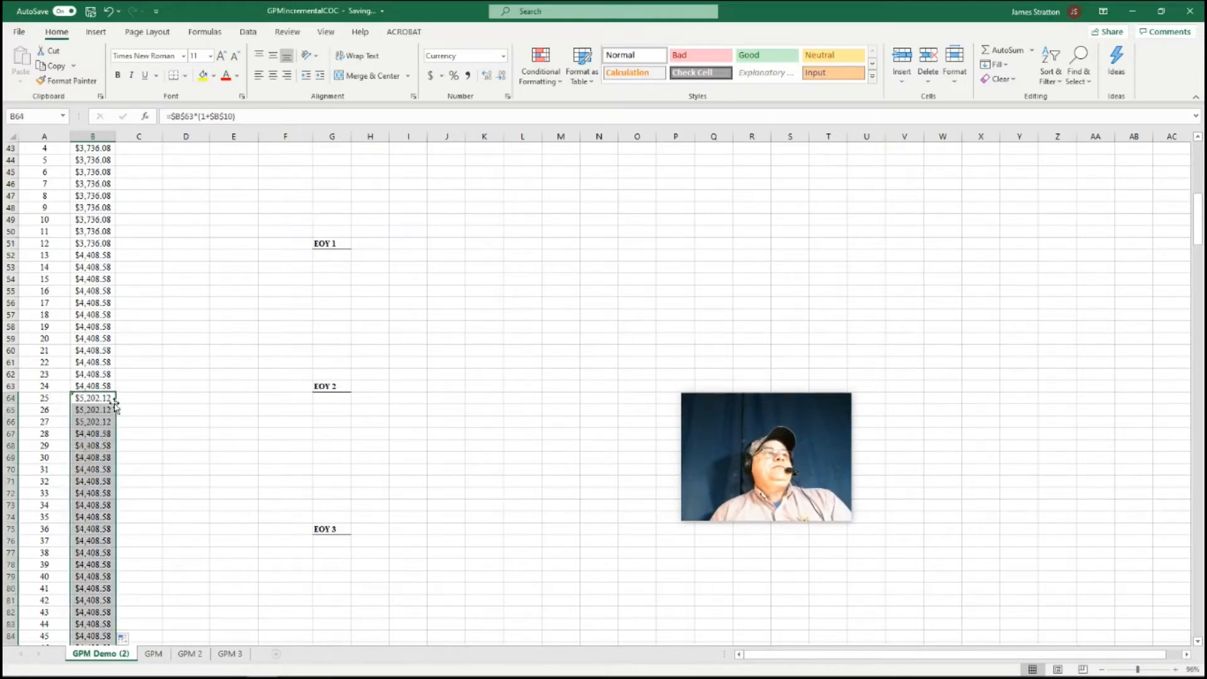
Change the month 37 payment formula in B76 to =$B$75*(1+$B$10) and fill it down the rest of the Payment column
scroll(97, 489, "down", 2)
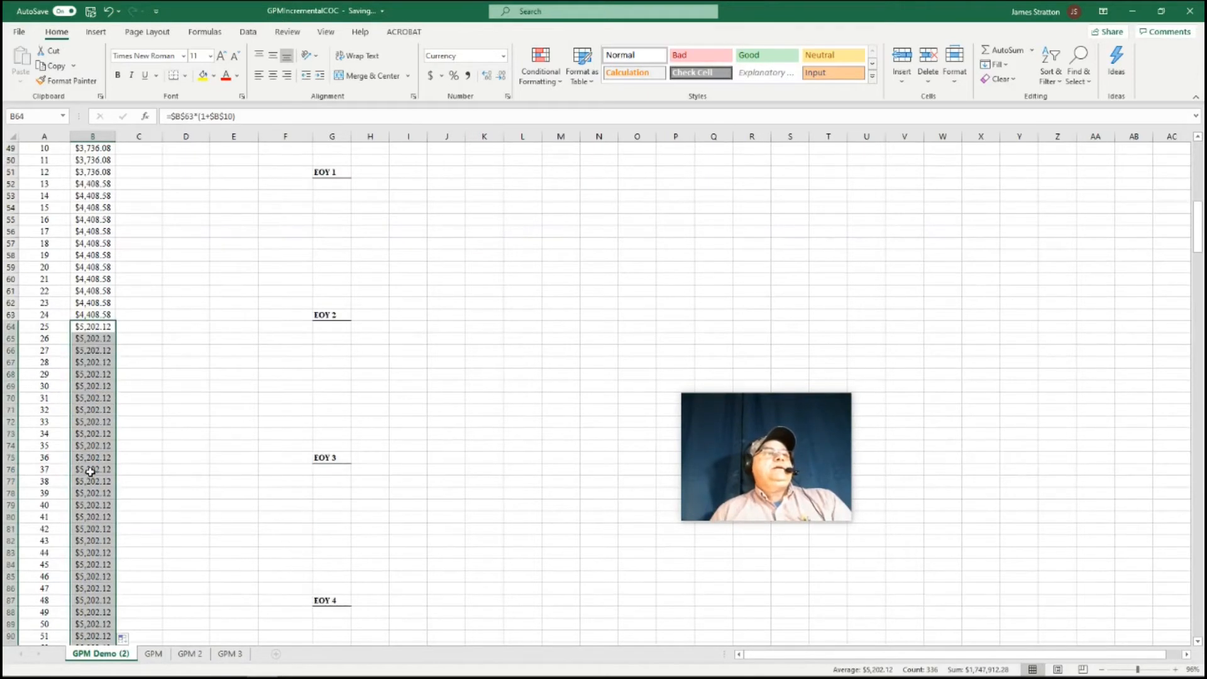
left_click(91, 472)
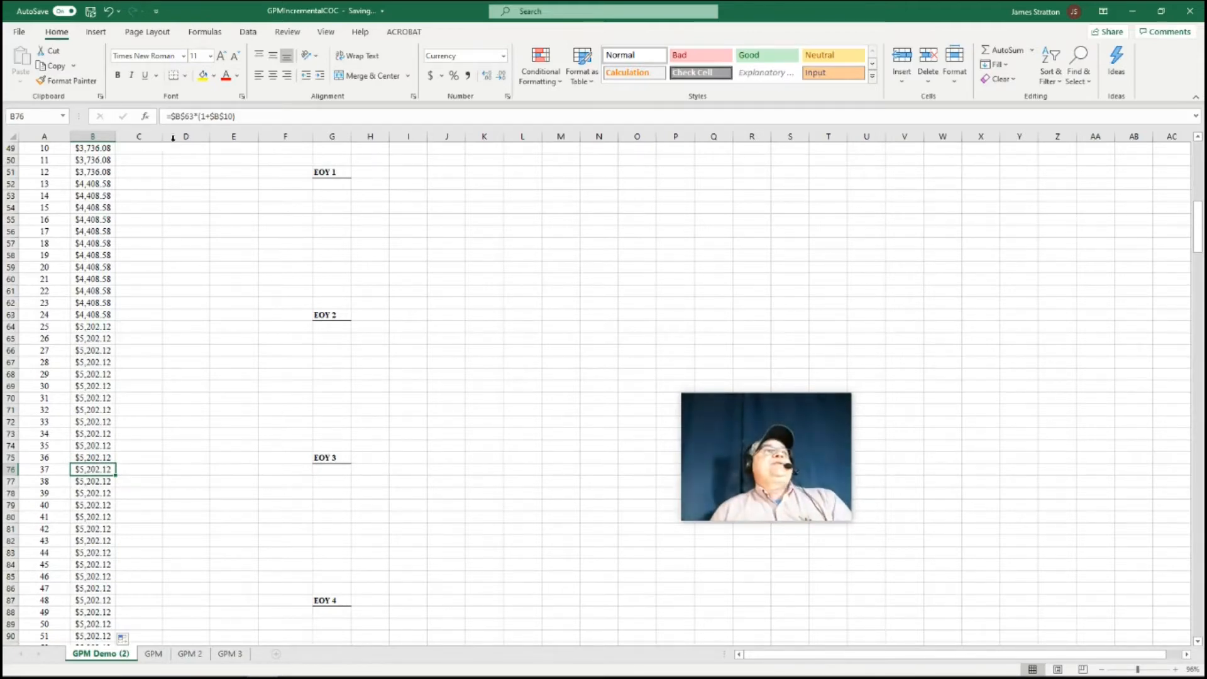
left_click(194, 119)
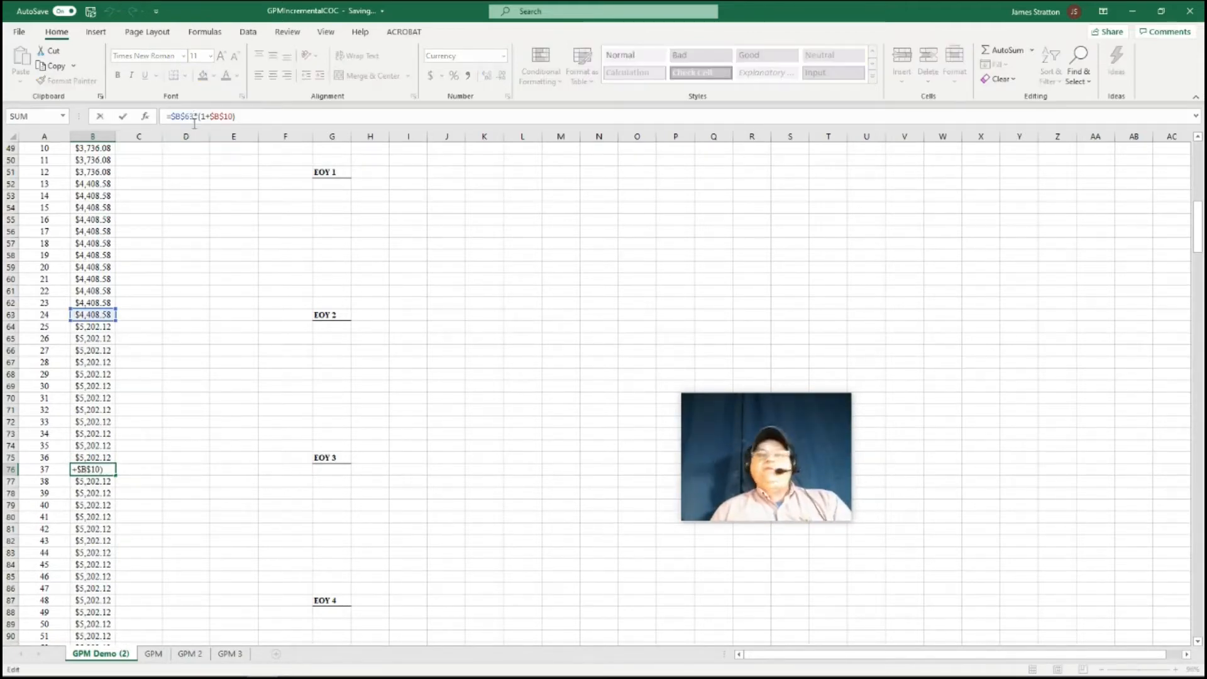
key("BackSpace")
key("BackSpace")
type("75")
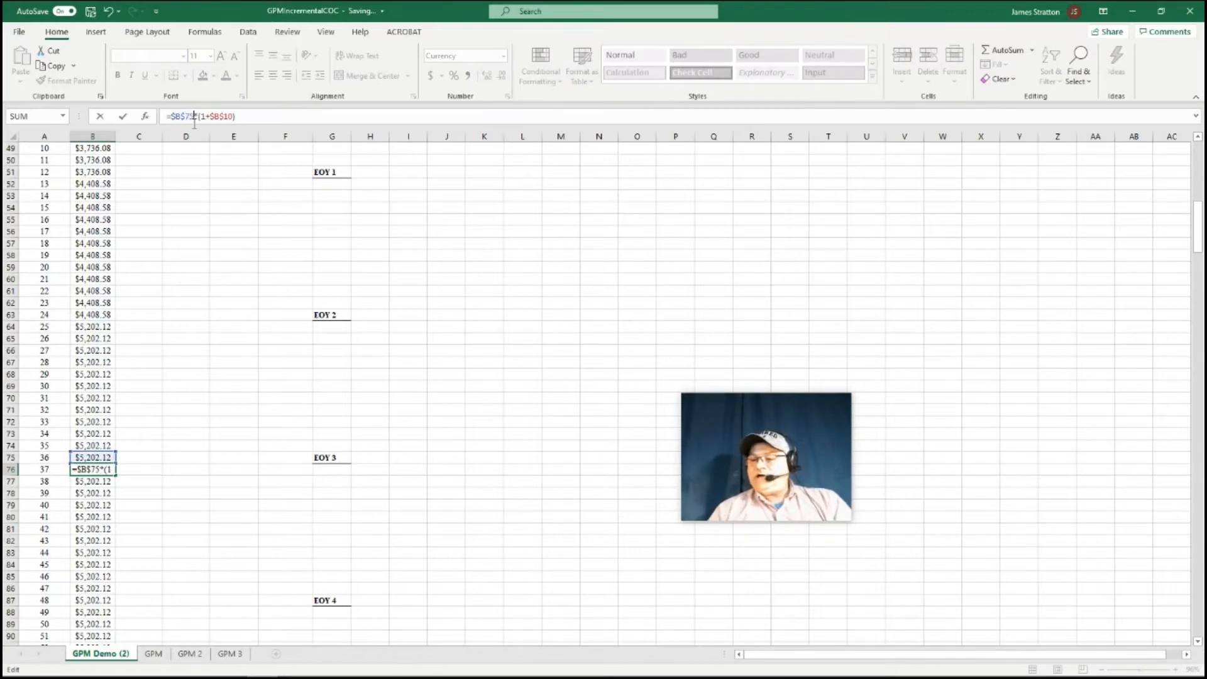
key("Return")
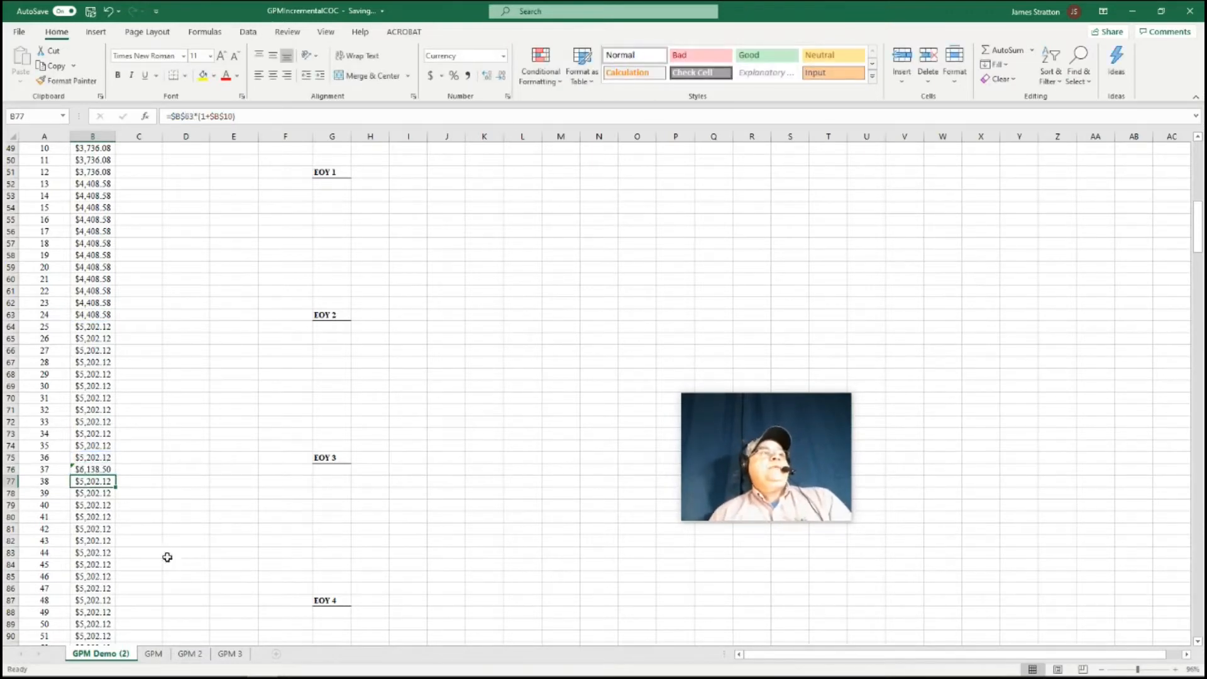
left_click(101, 470)
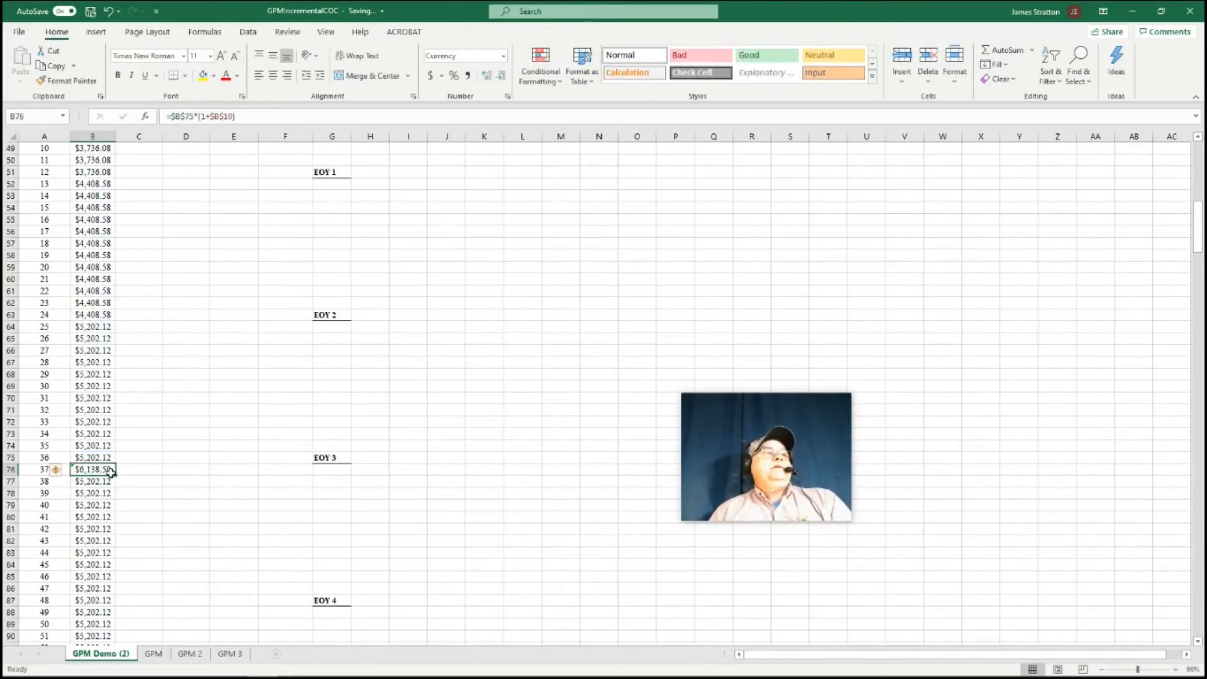
double_click(115, 476)
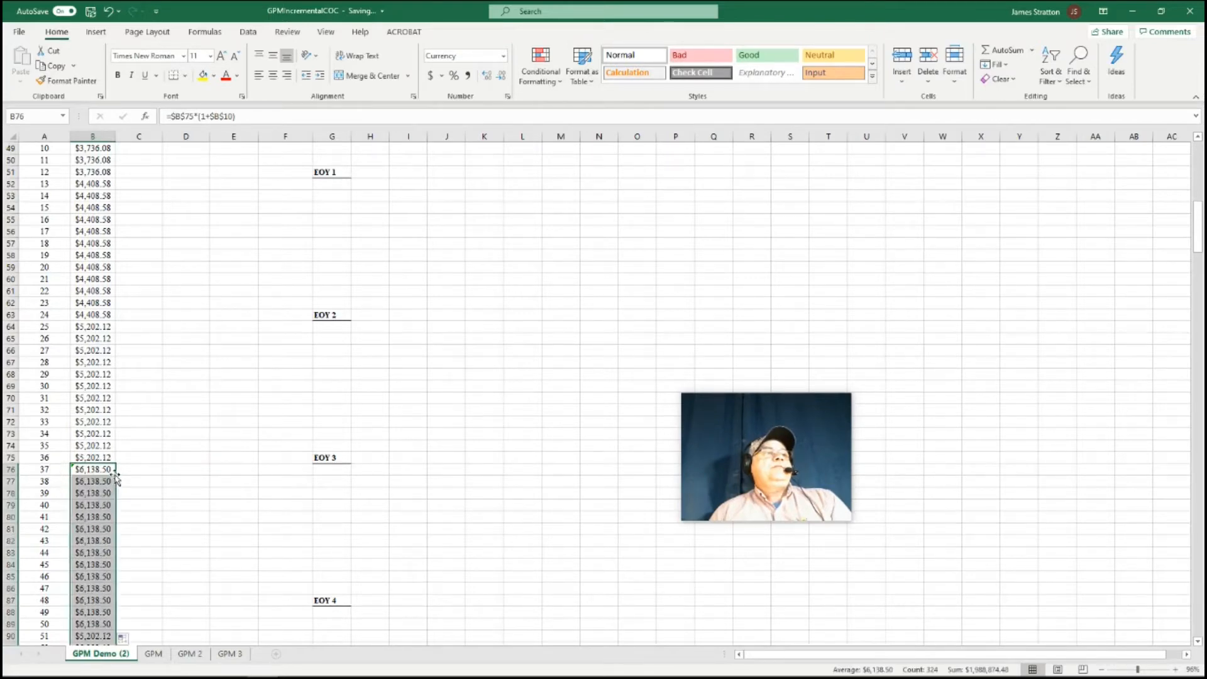
Change the month 49 payment formula in B88 to =$B$87*(1+$B$10) and fill it down the rest of the Payment column
scroll(117, 560, "down", 2)
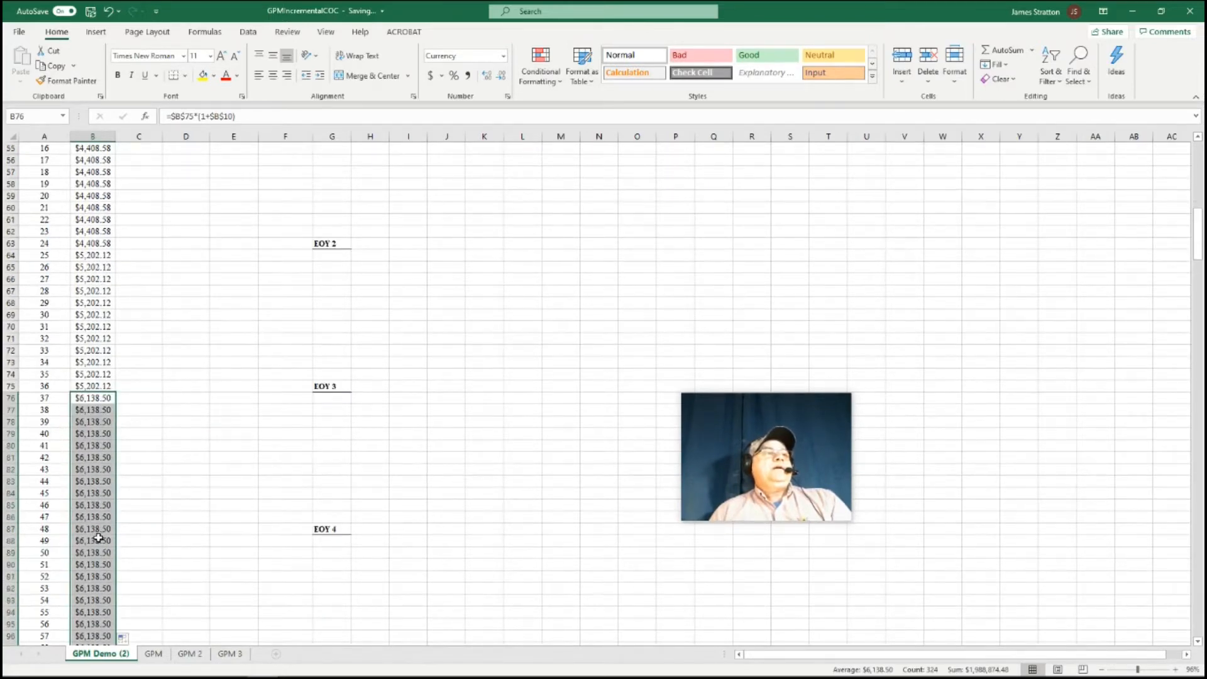
left_click(97, 542)
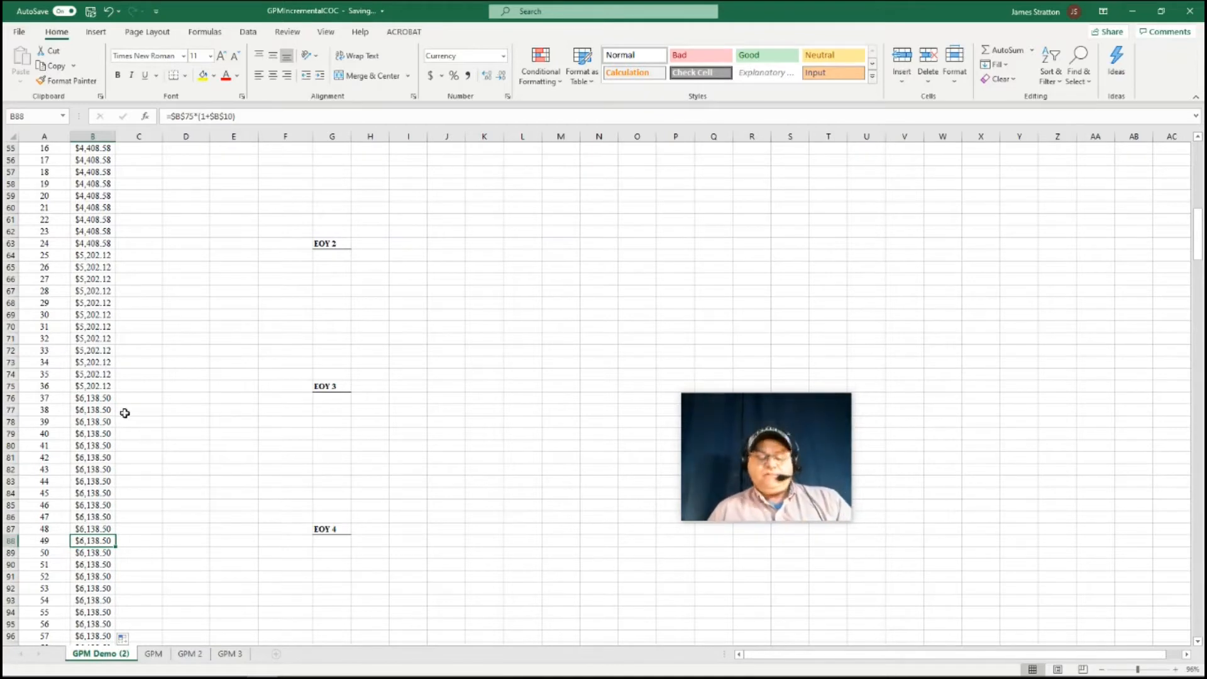
left_click(193, 118)
key("BackSpace")
key("BackSpace")
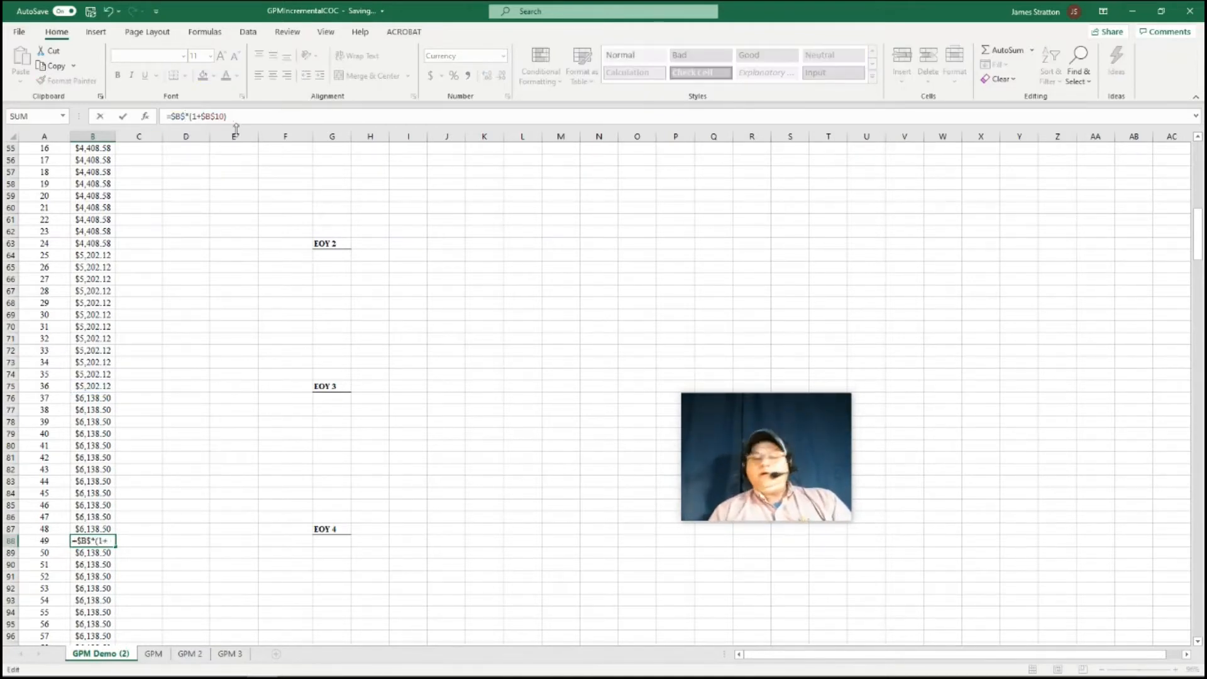
type("75")
key("Return")
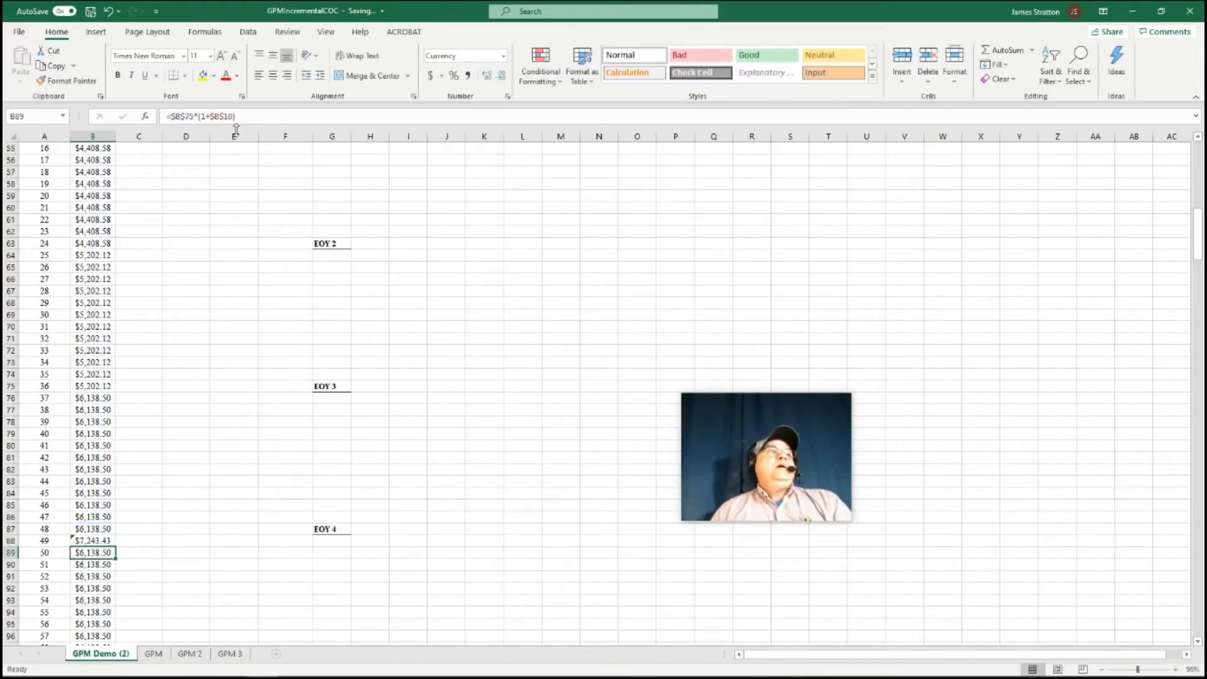
left_click(99, 543)
double_click(115, 547)
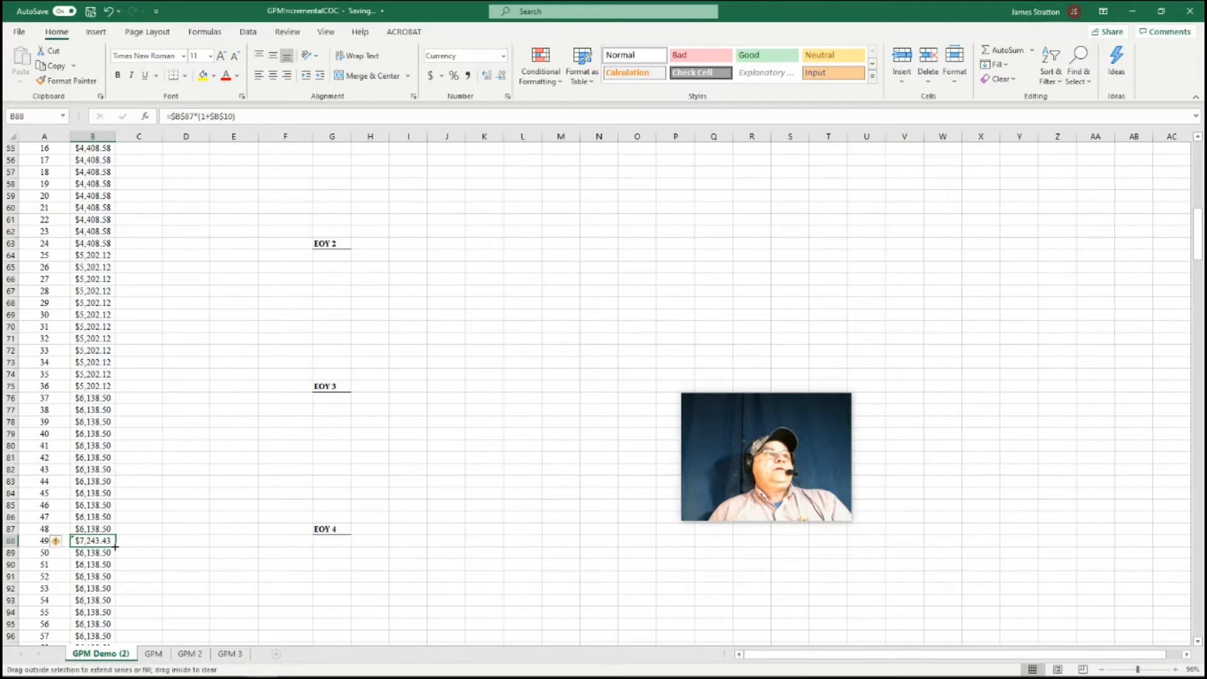
Change the month 61 payment formula in B100 to =$B$90*(1+$B$10) and fill it down the rest of the Payment column
scroll(224, 555, "down", 6)
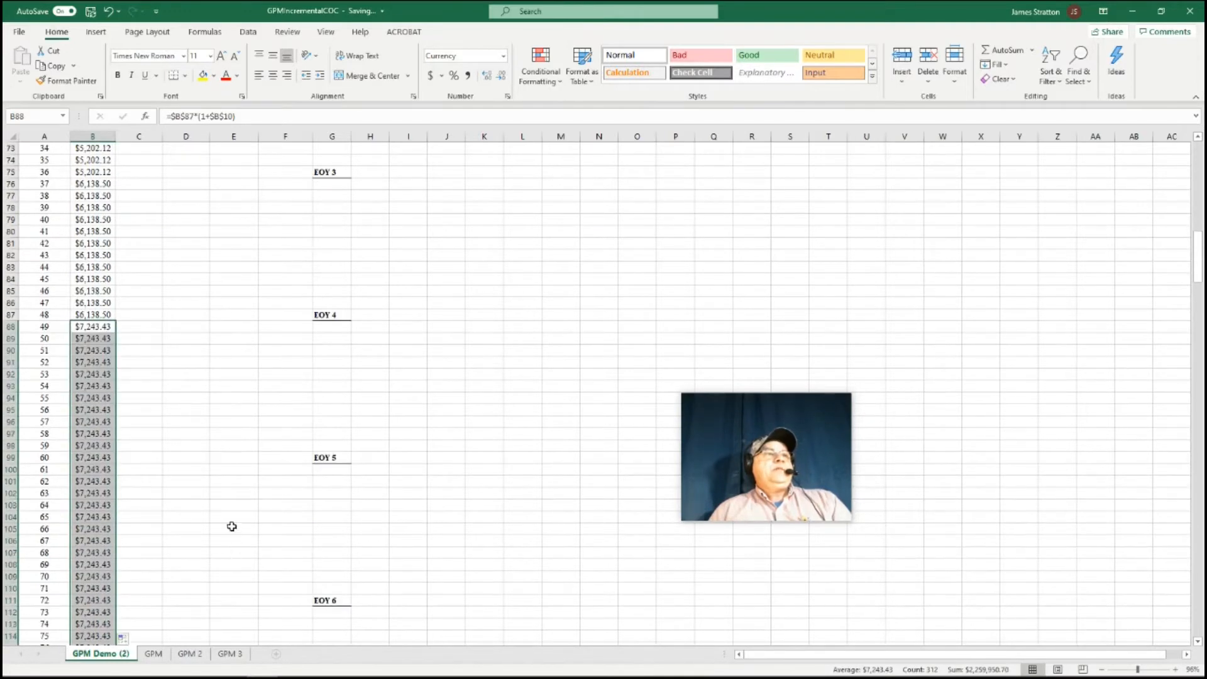
left_click(99, 470)
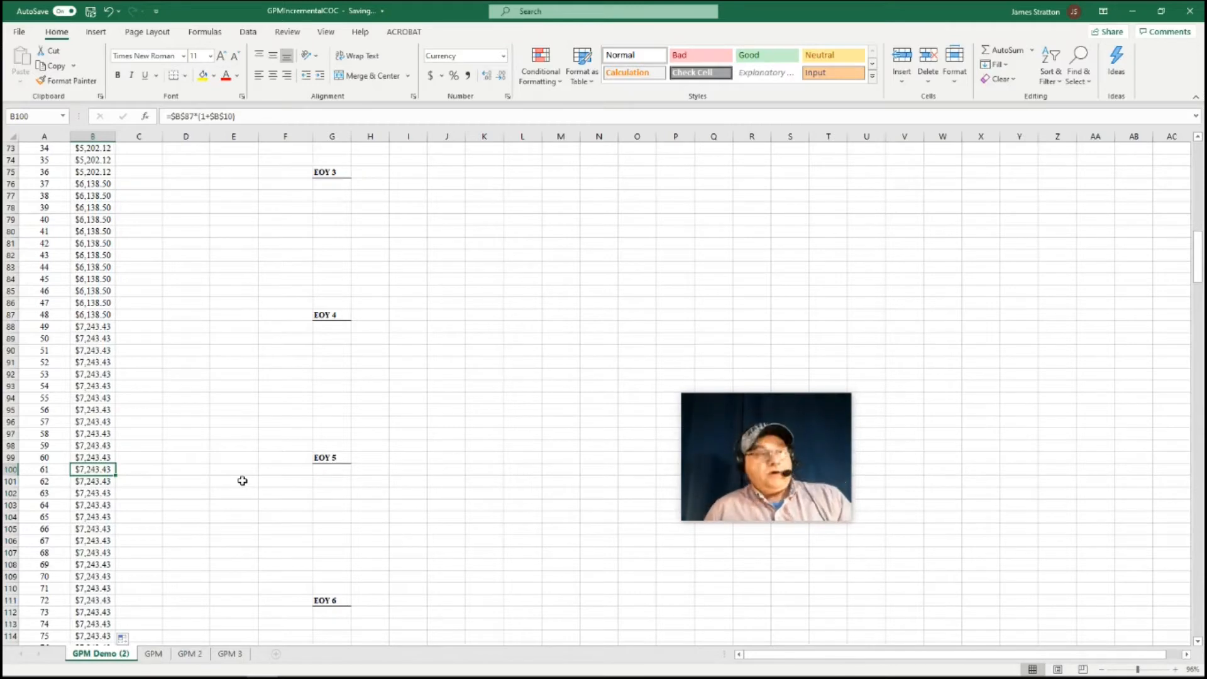
left_click(194, 116)
key("BackSpace")
key("BackSpace")
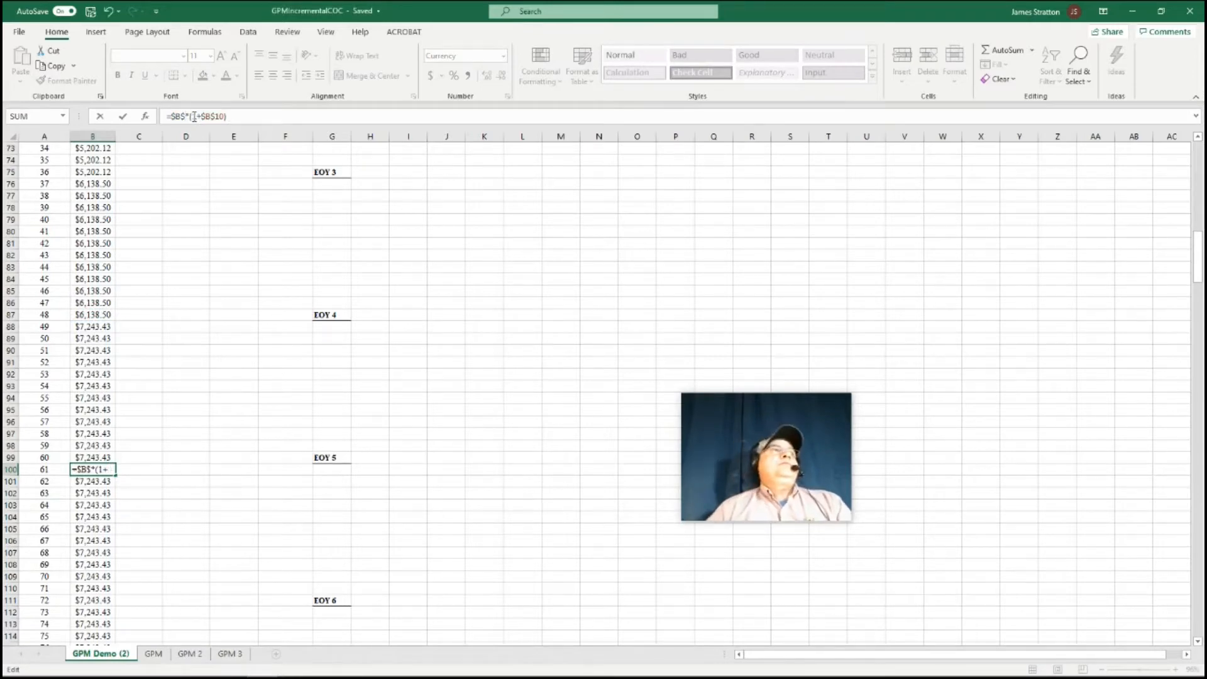
type("87")
key("Return")
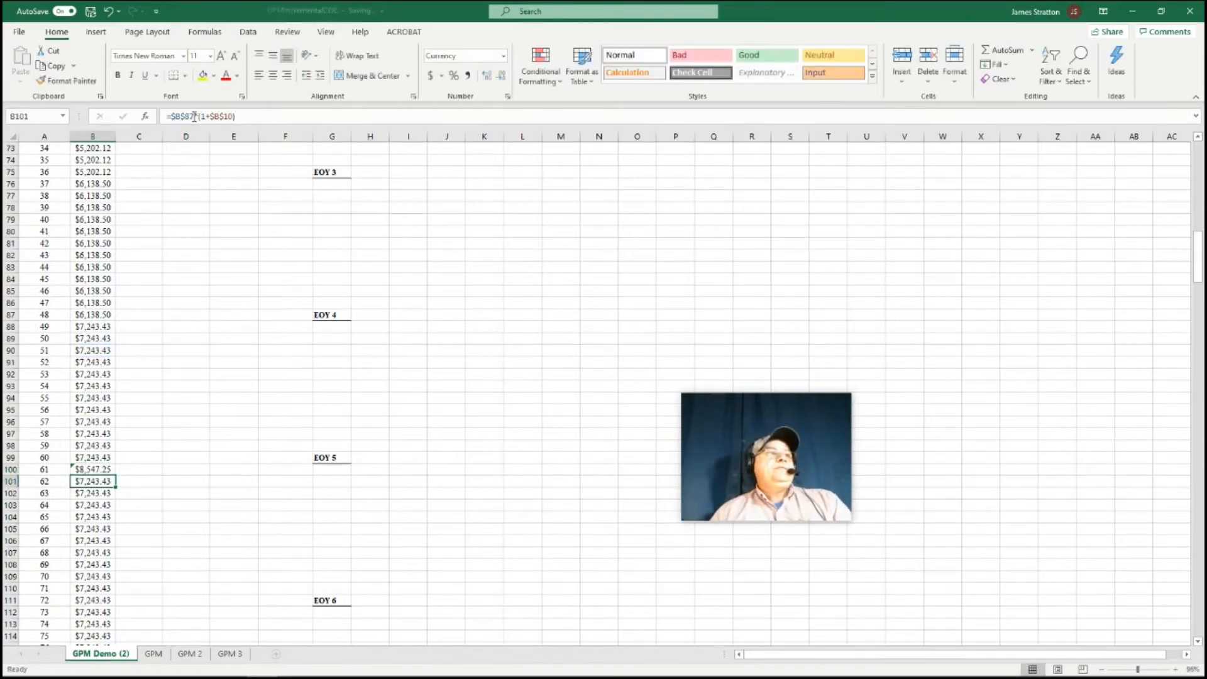
left_click(84, 470)
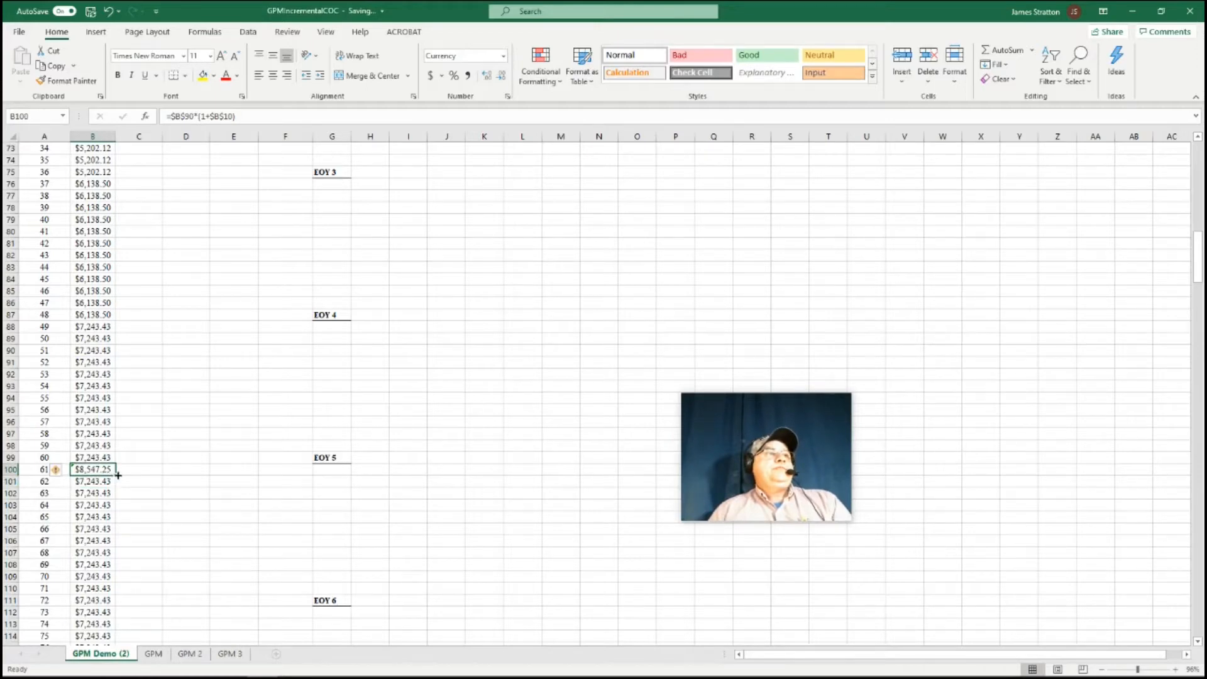
double_click(114, 479)
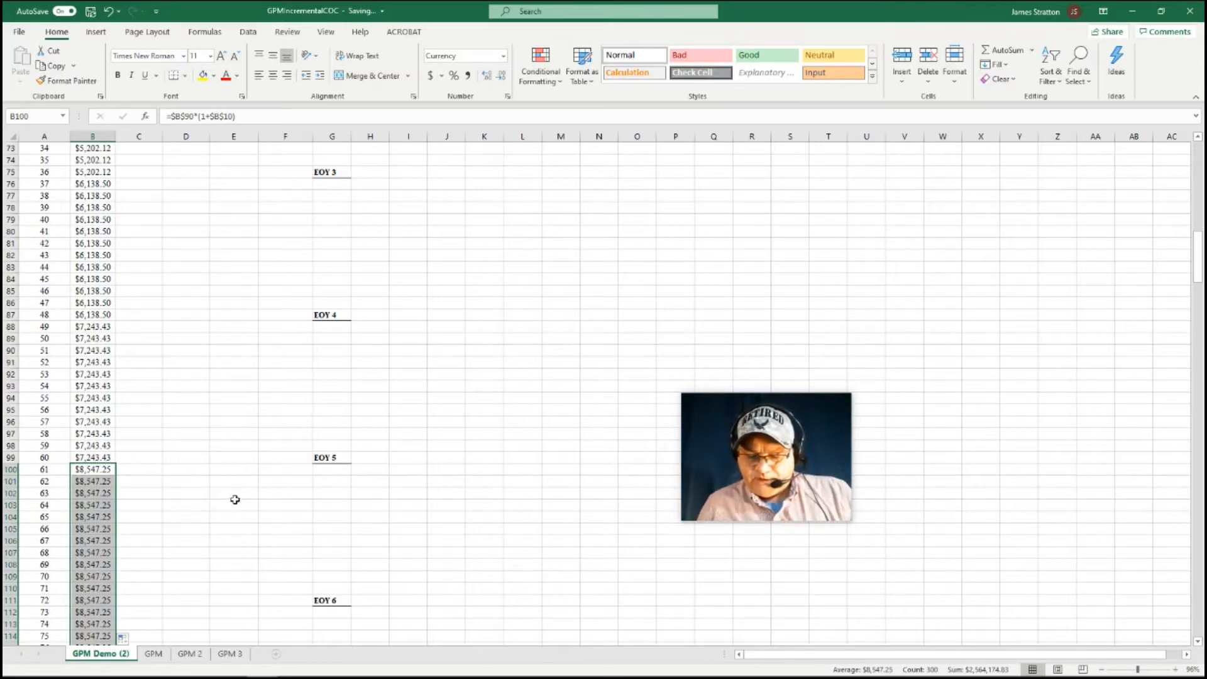
Enter the month 1 interest formula =+$B$8/12*E39 in C40, with the interest rate as an absolute reference
scroll(234, 501, "down", 17)
scroll(234, 499, "down", 20)
scroll(234, 496, "up", 20)
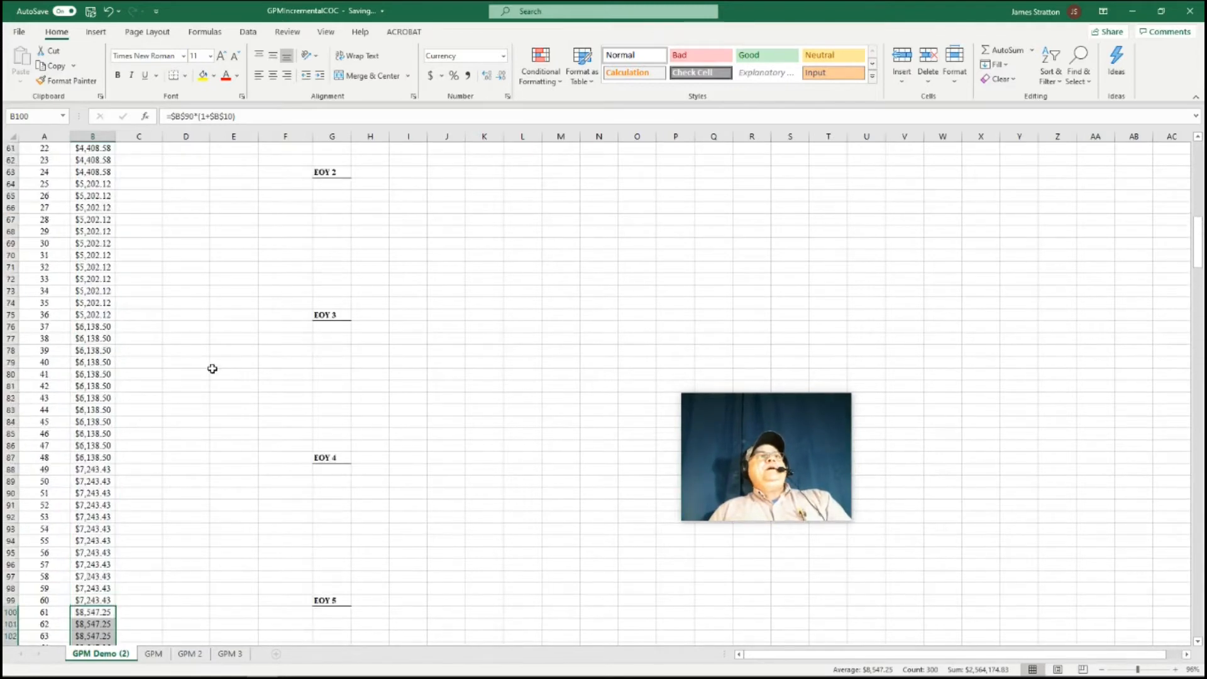
left_click(206, 349)
scroll(208, 333, "up", 13)
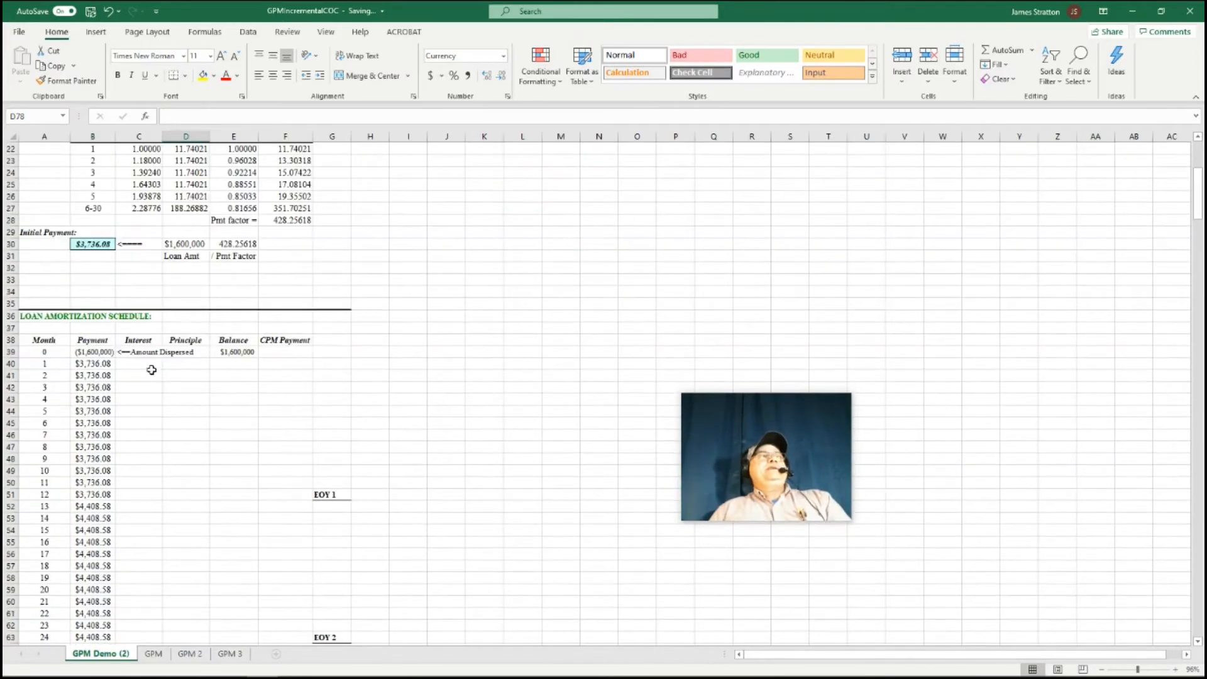
left_click(152, 366)
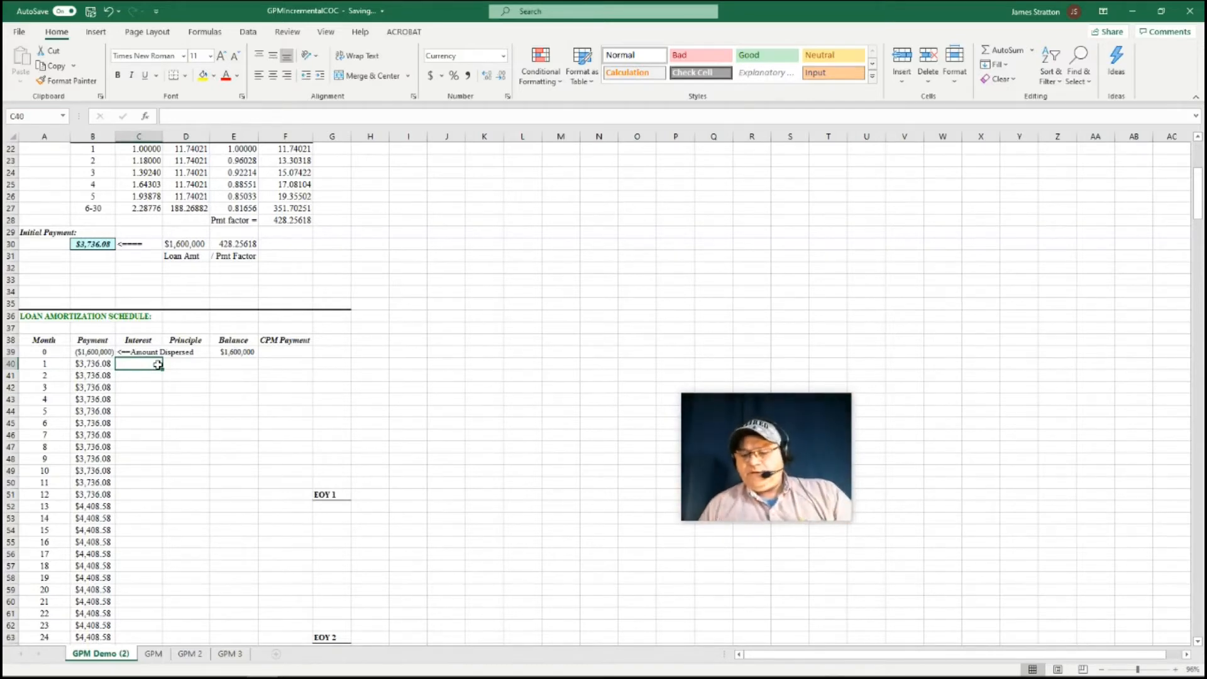
type("=")
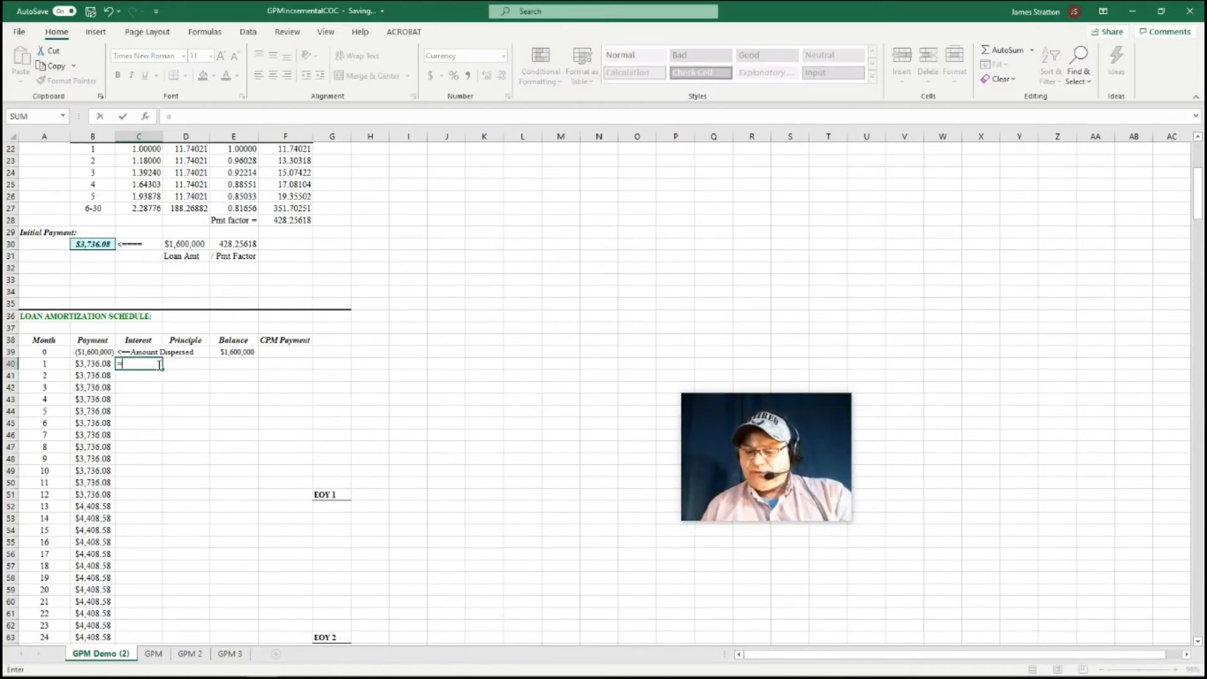
type("+")
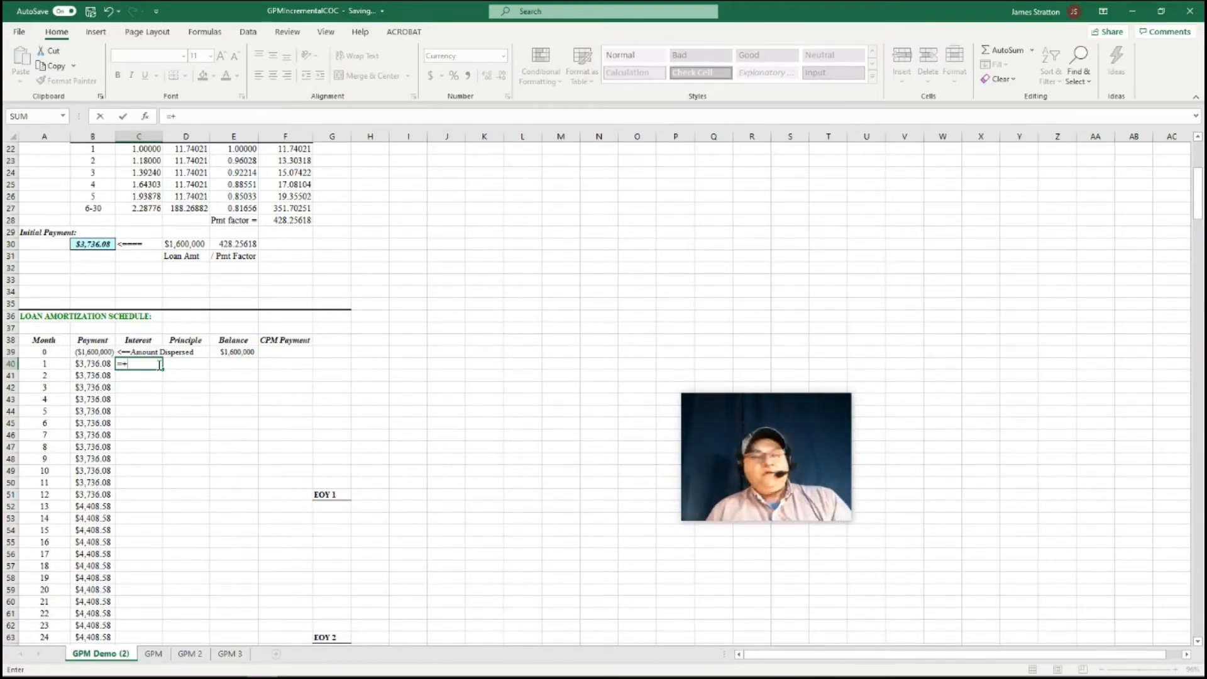
scroll(176, 333, "up", 7)
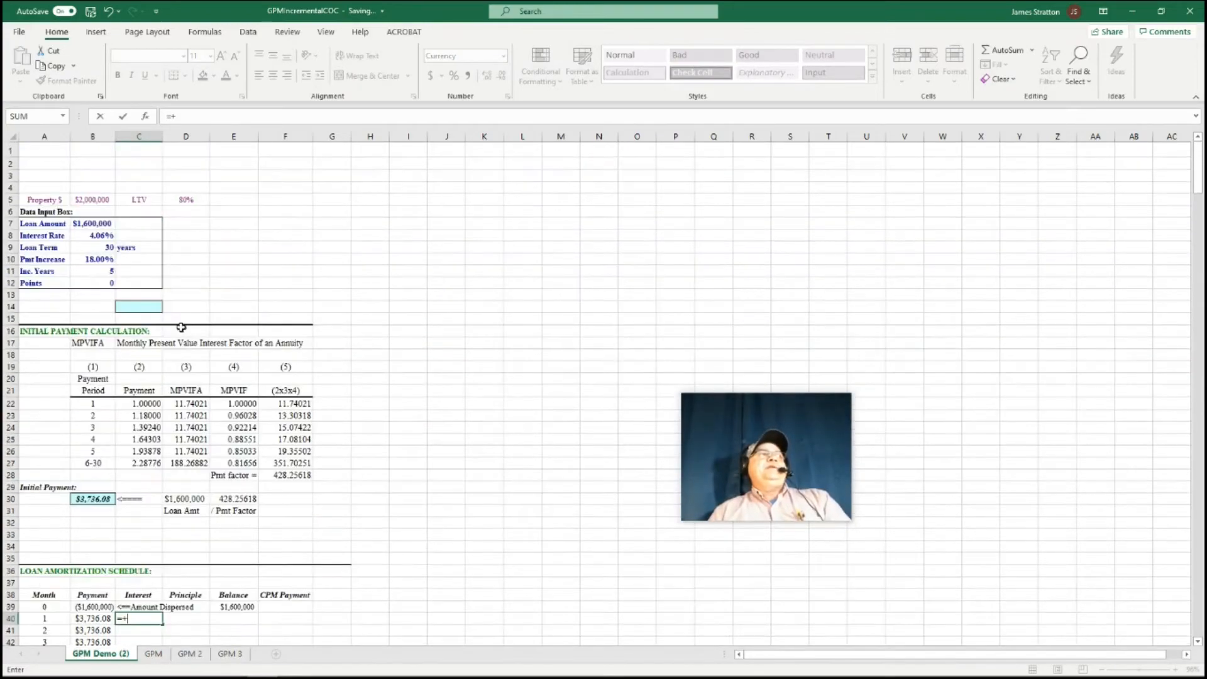
left_click(106, 234)
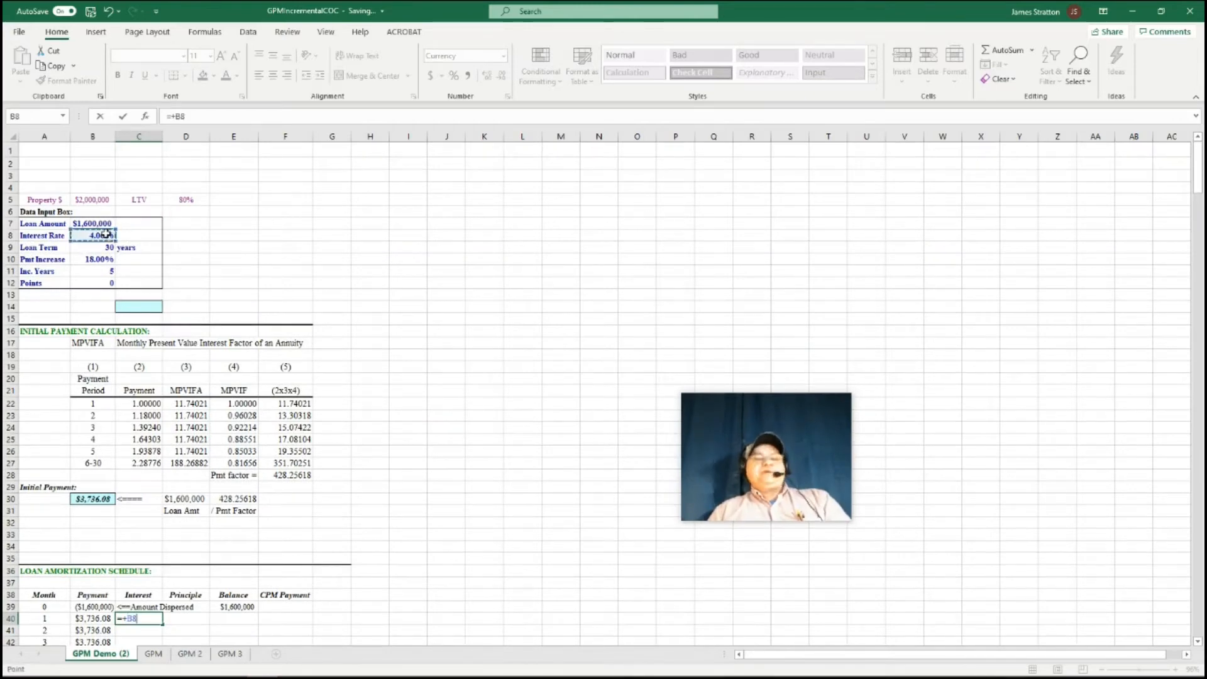
key("F4")
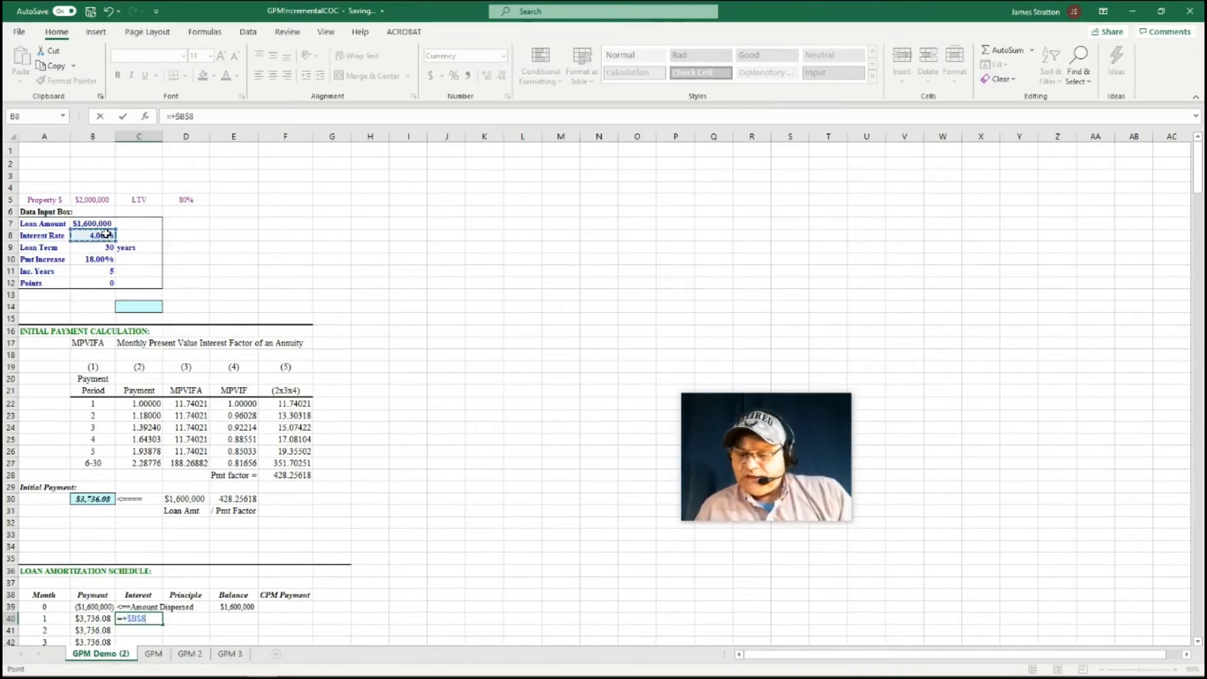
type("/12*")
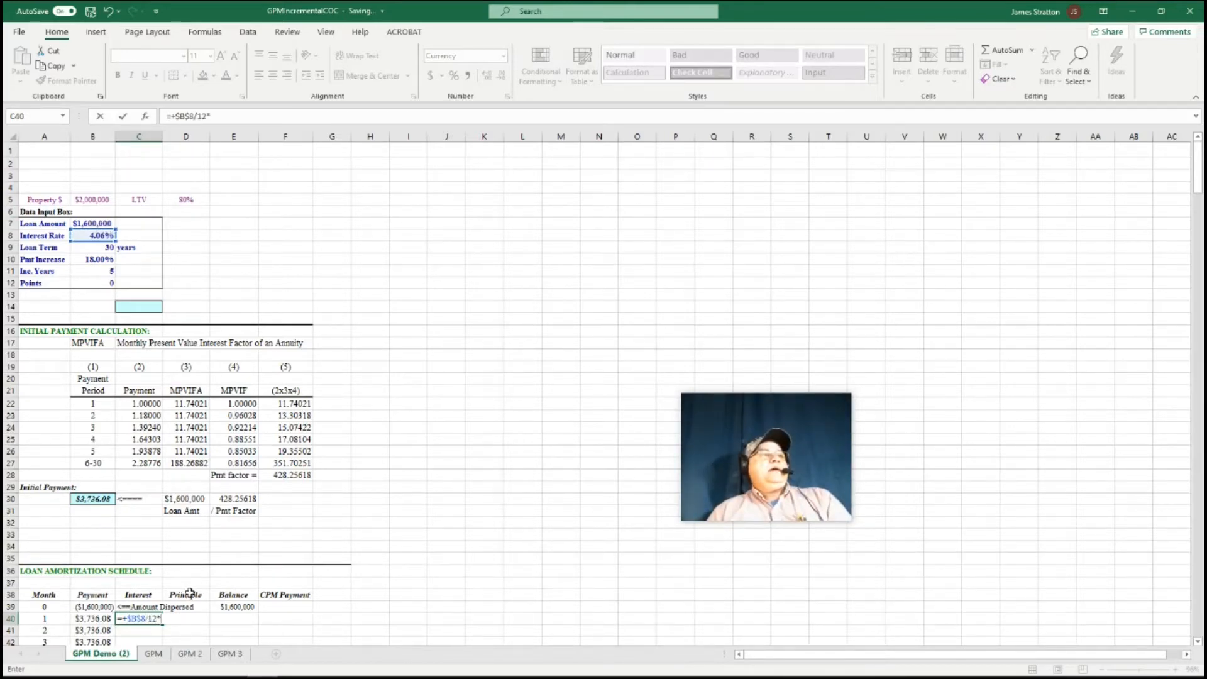
left_click(232, 606)
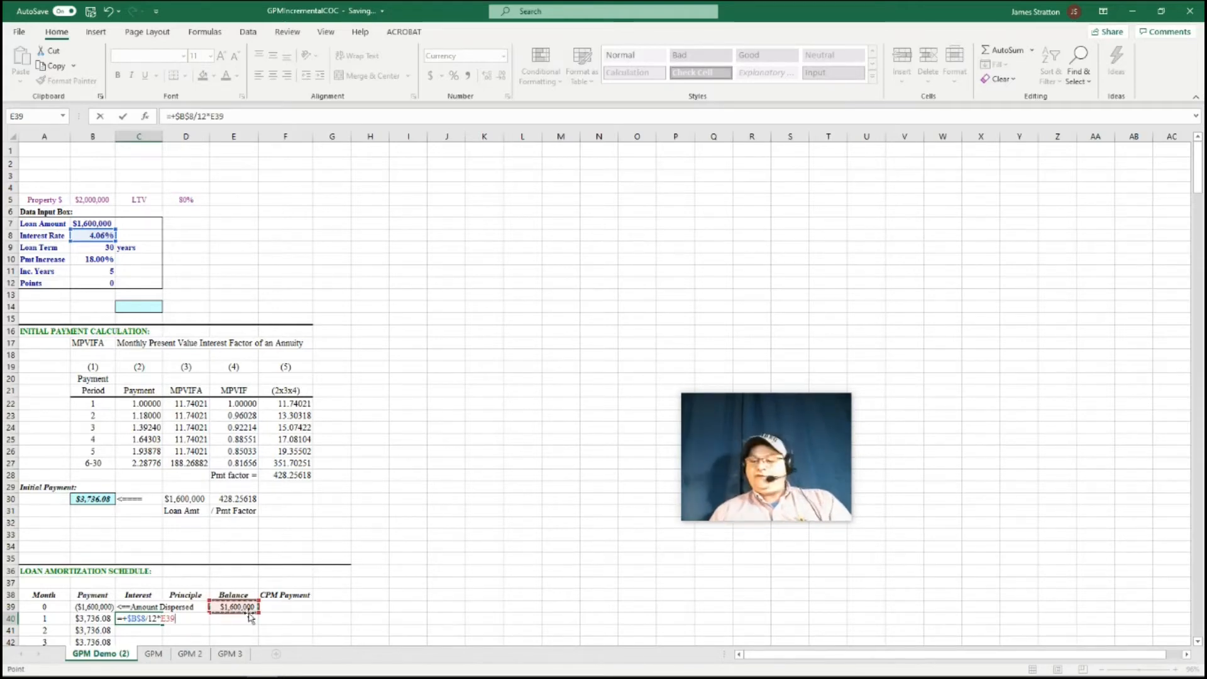
key("Return")
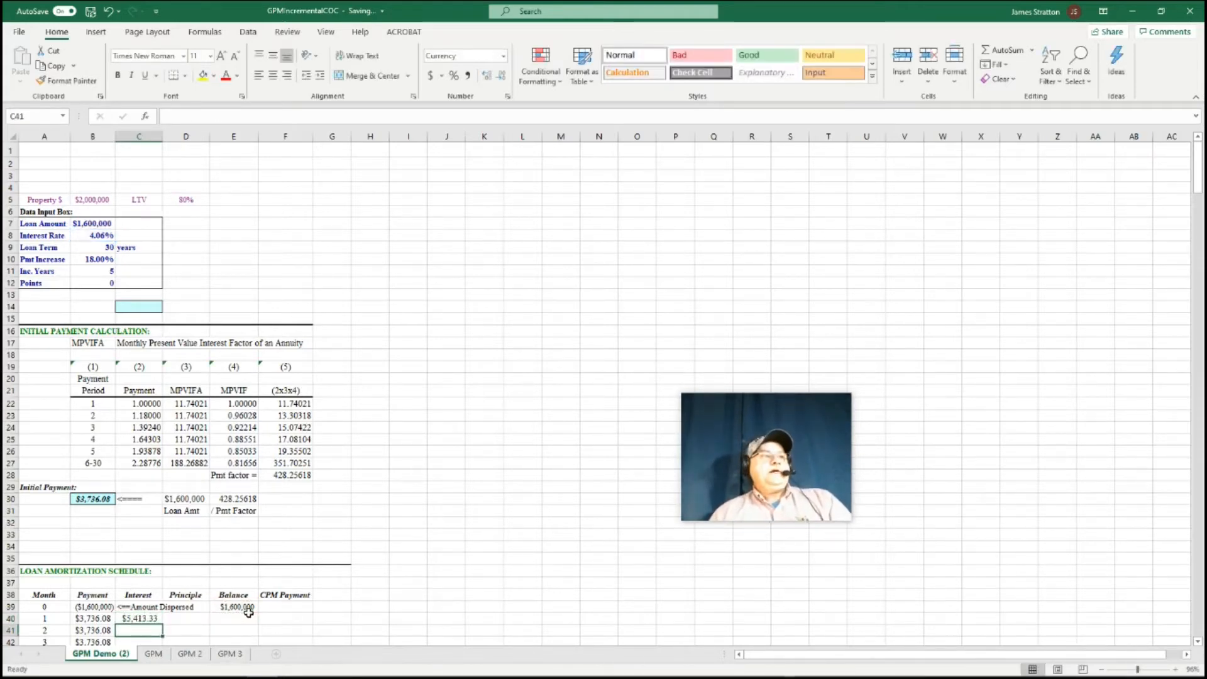
Enter the month 1 principal formula =+B40-C40 in D40, subtracting the interest from the payment
left_click(186, 619)
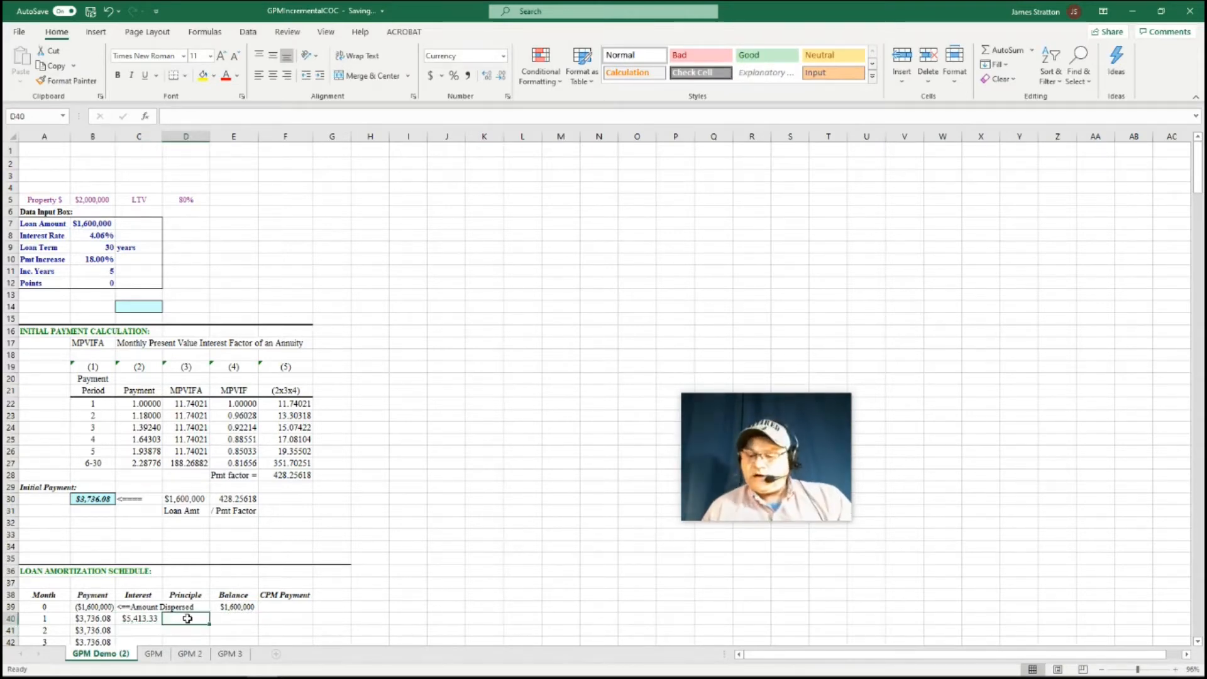
type("=")
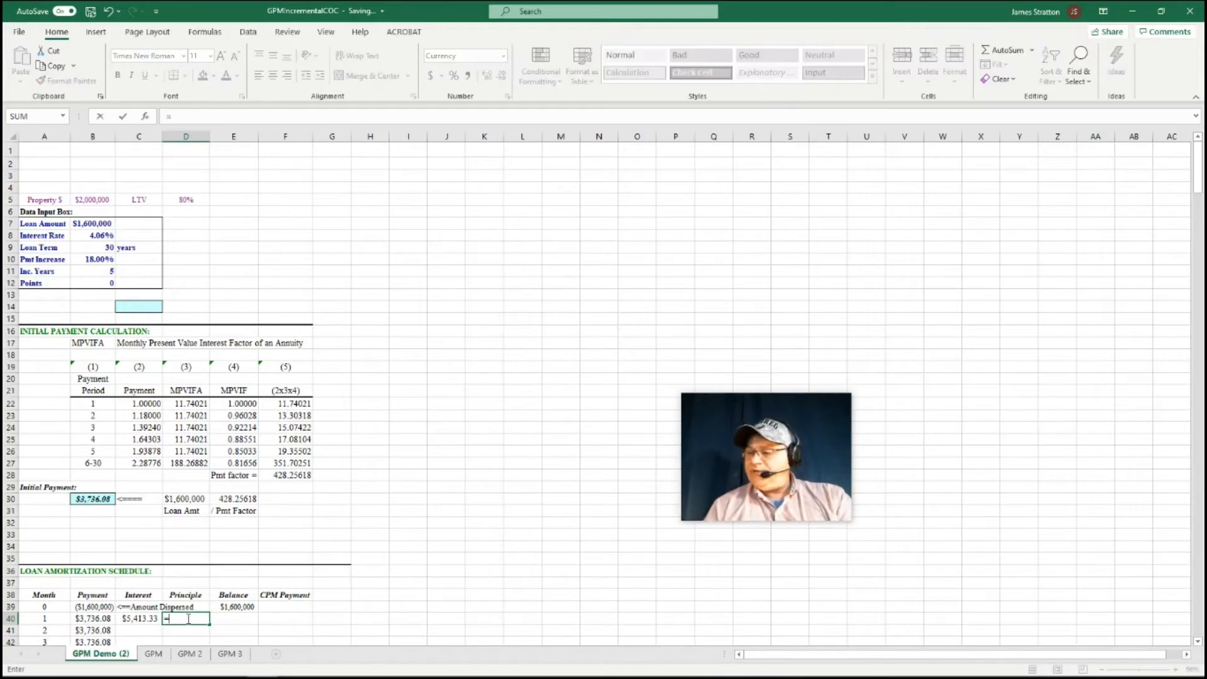
type("+")
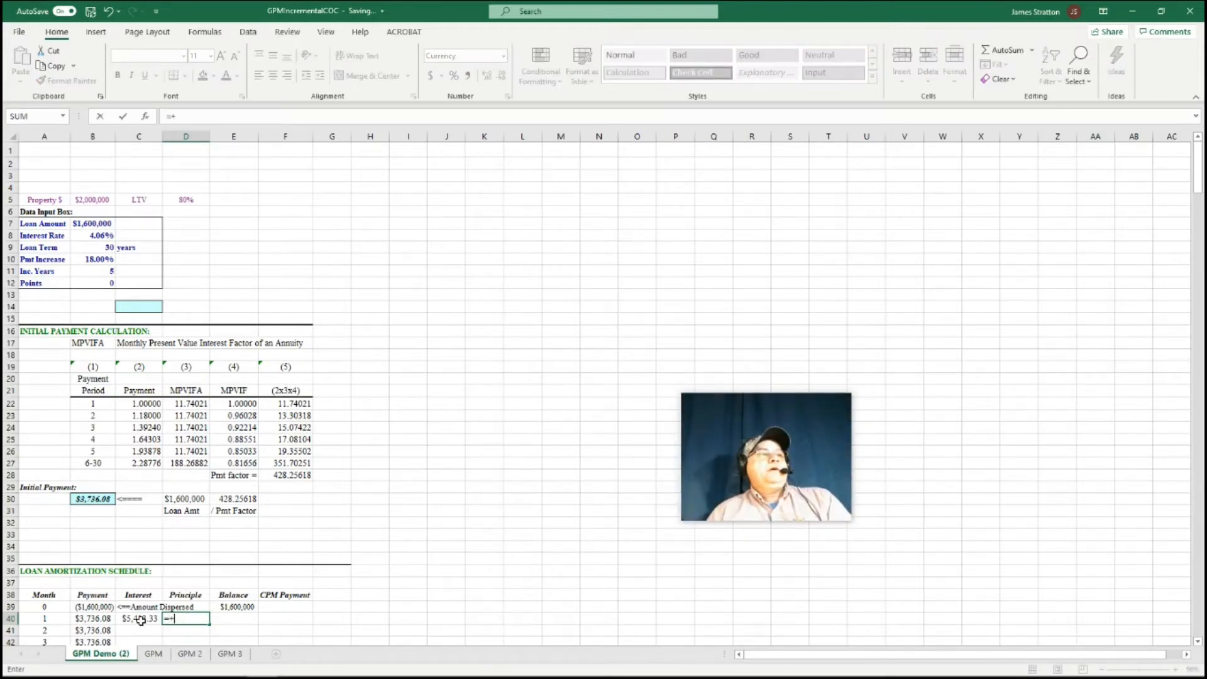
left_click(100, 619)
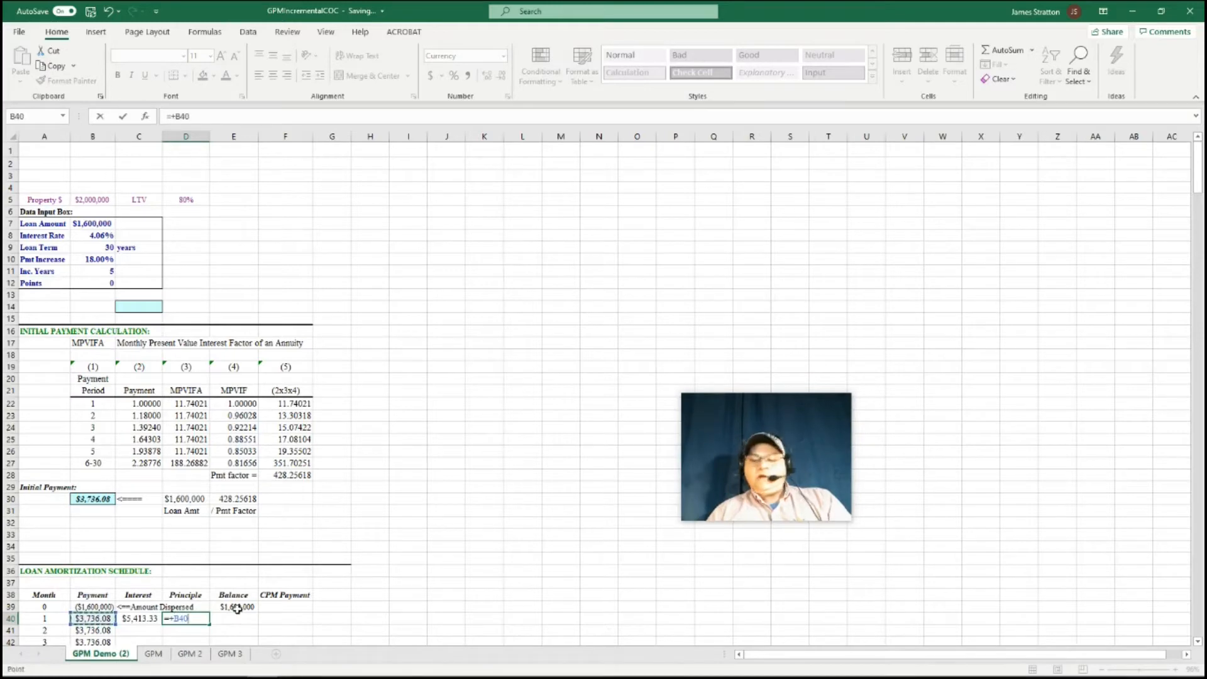
type("-")
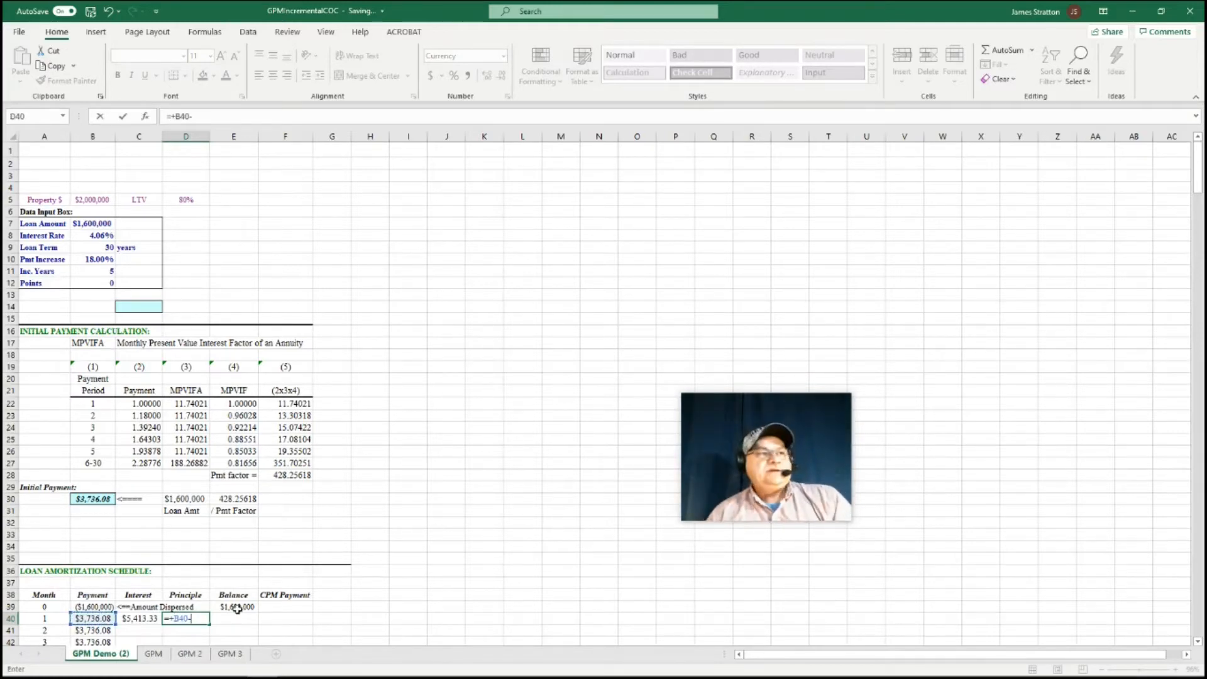
left_click(142, 619)
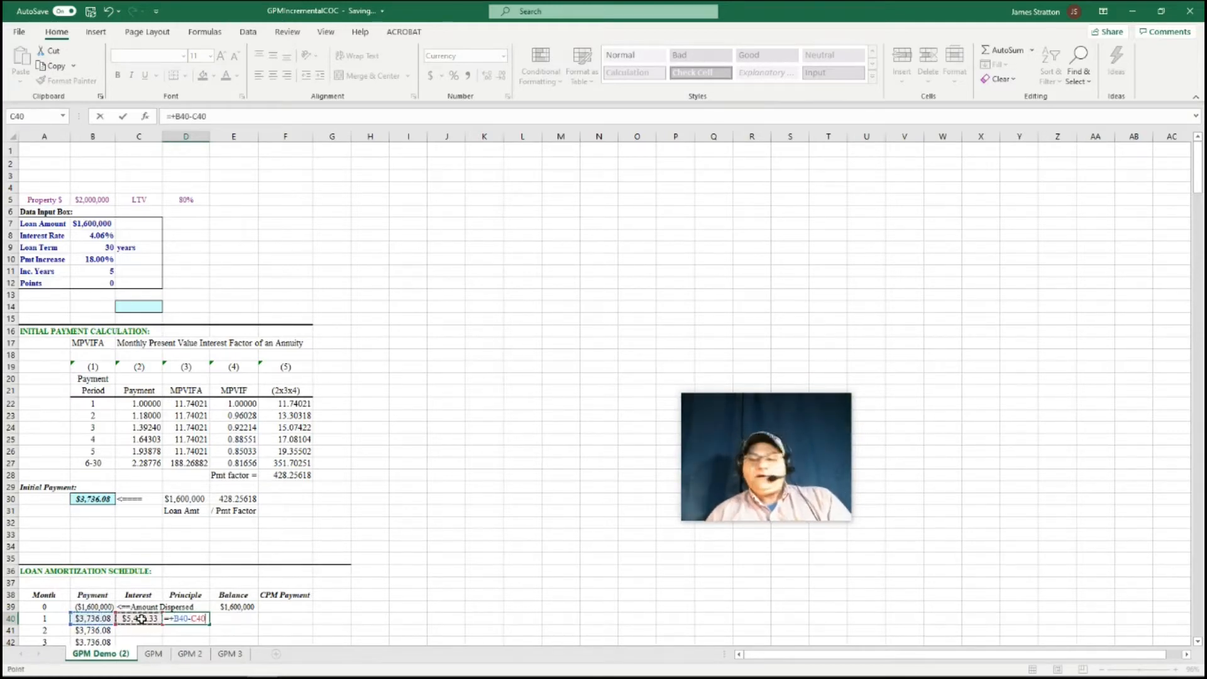
key("Return")
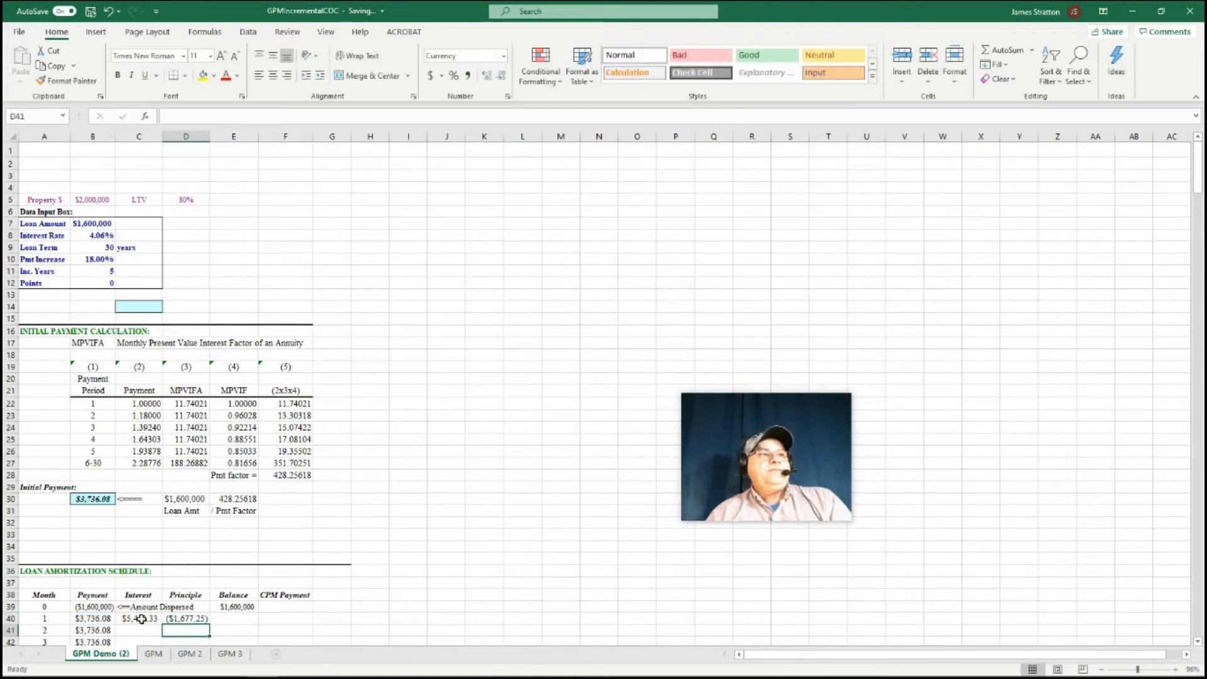
Enter the month 1 balance formula =+E39-D41 in E40 and select that cell to check it
left_click(248, 619)
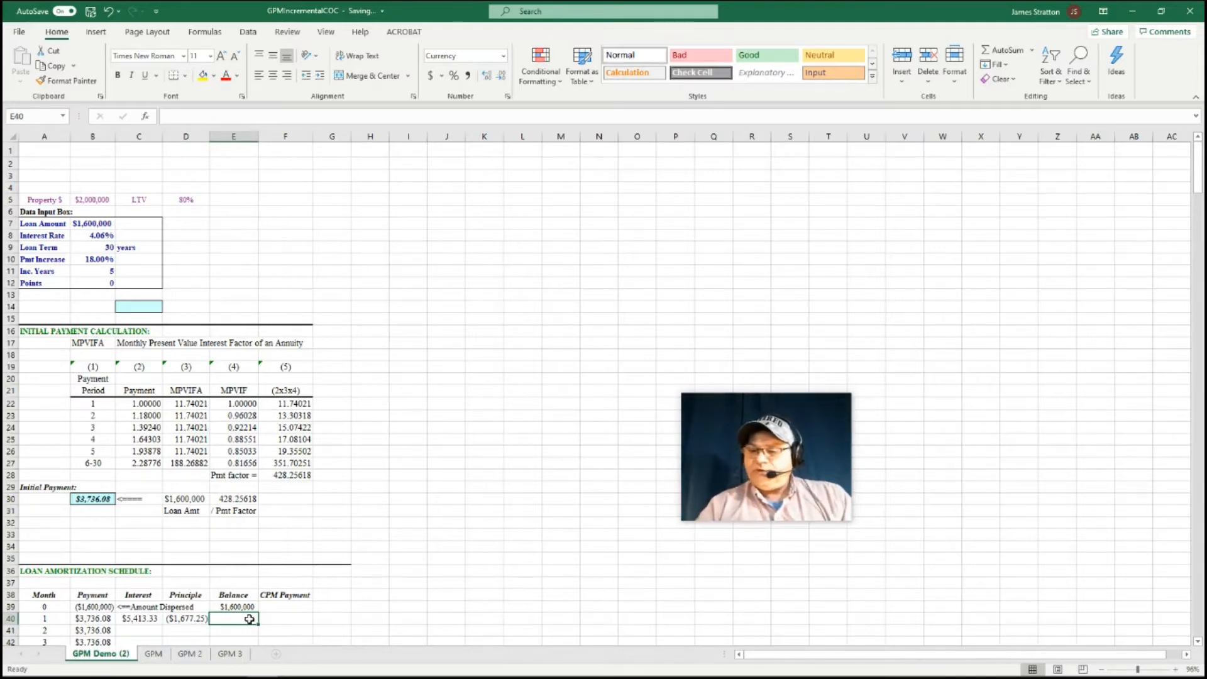
type("=+")
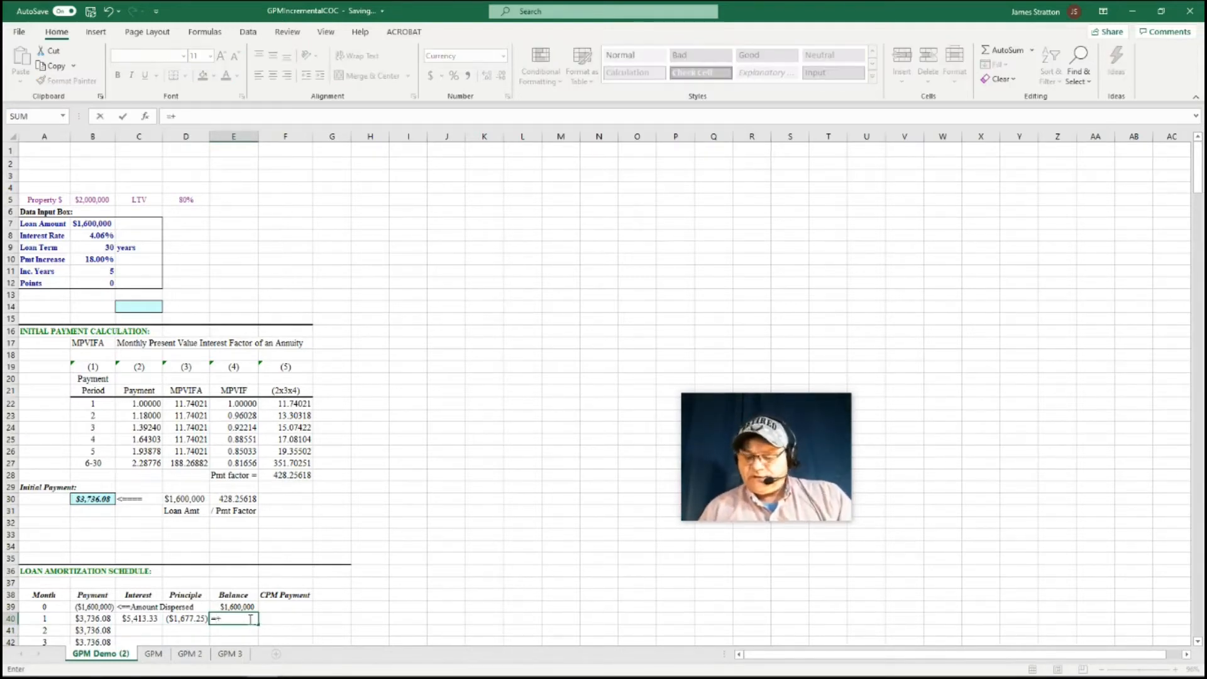
left_click(238, 608)
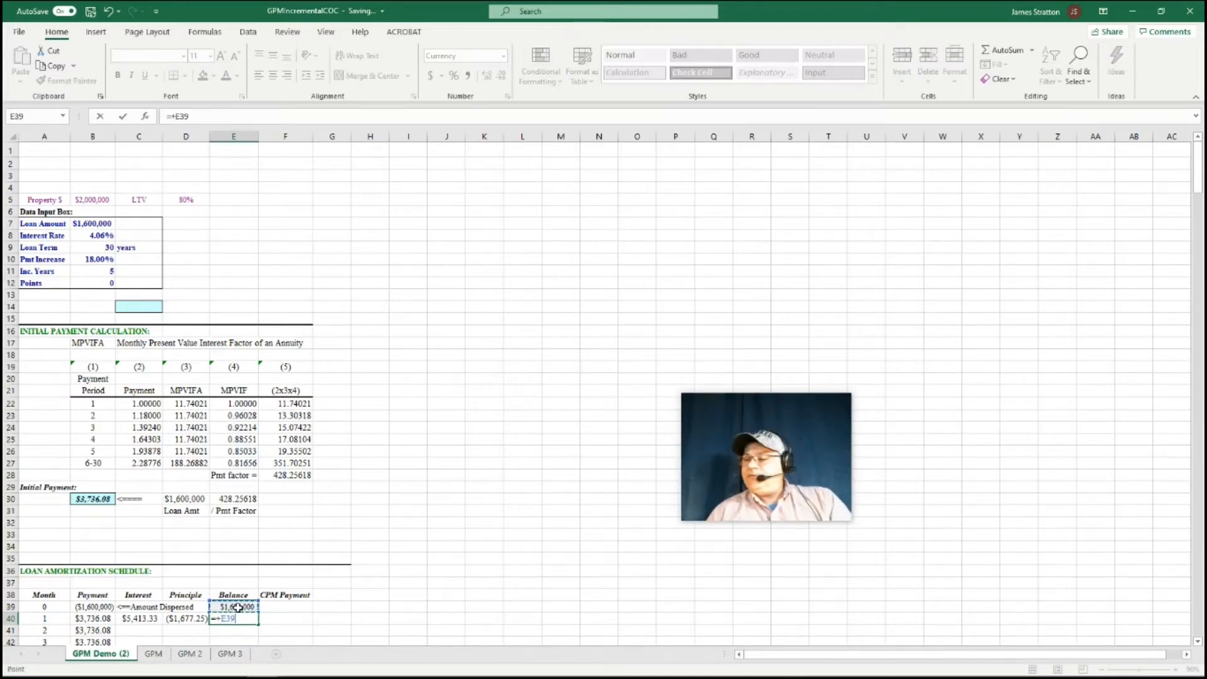
type("-")
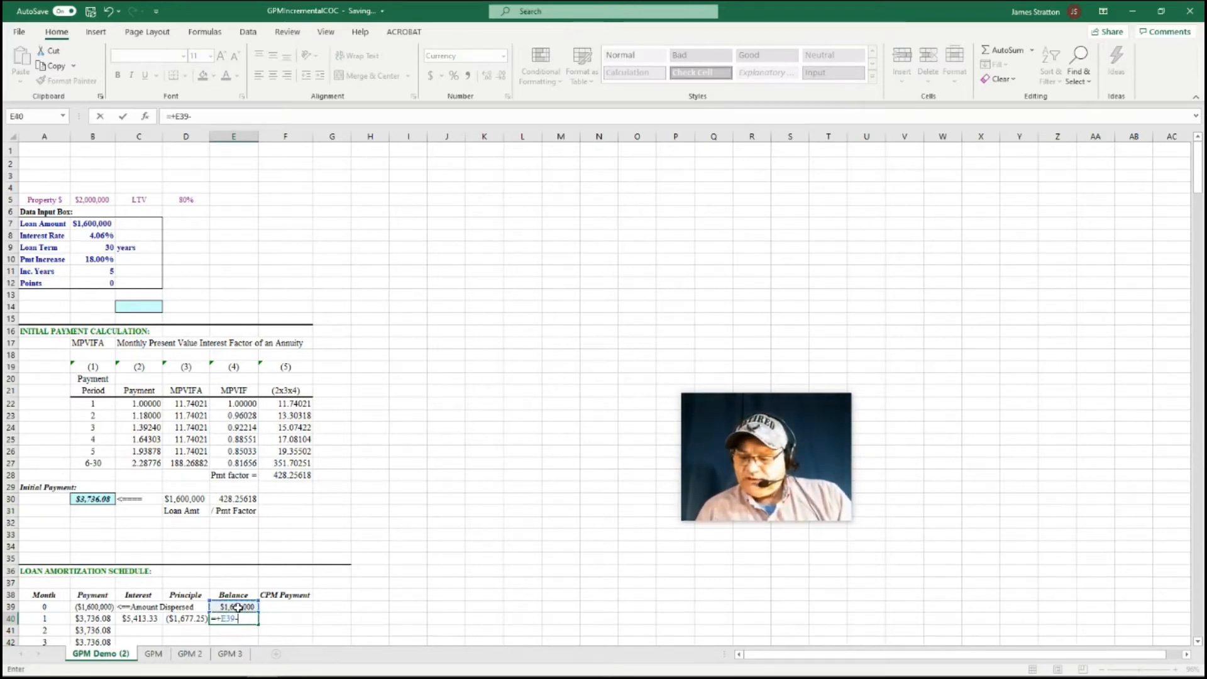
left_click(188, 629)
key("Return")
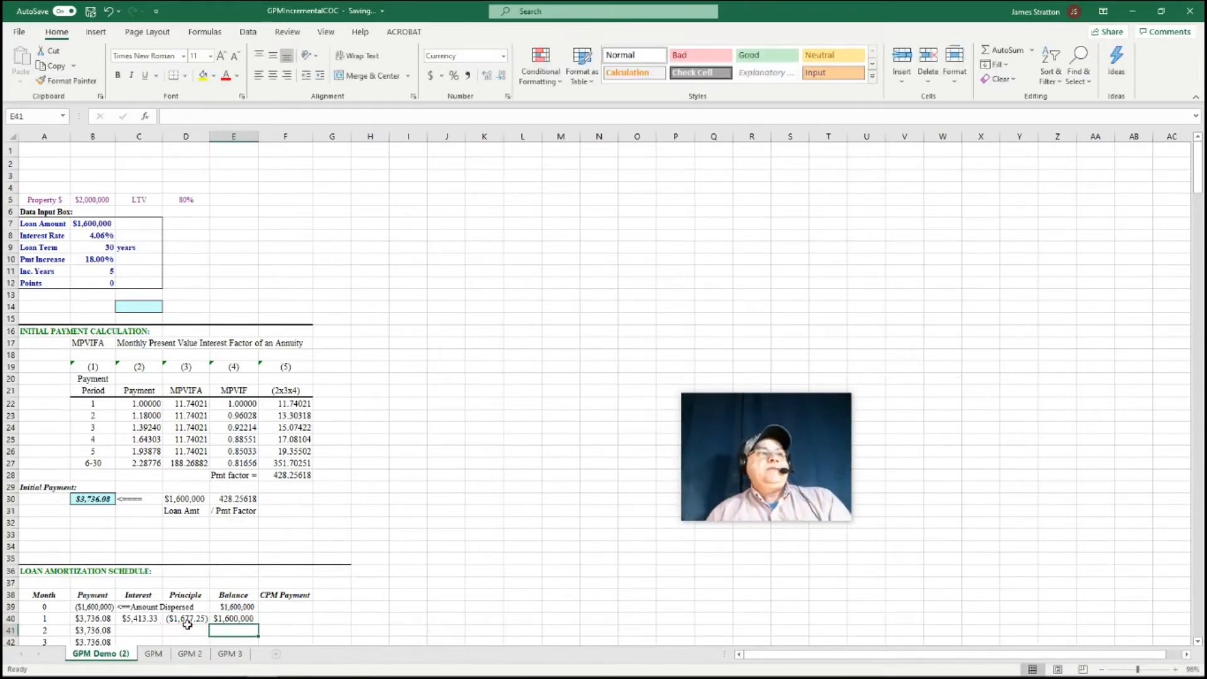
left_click(231, 619)
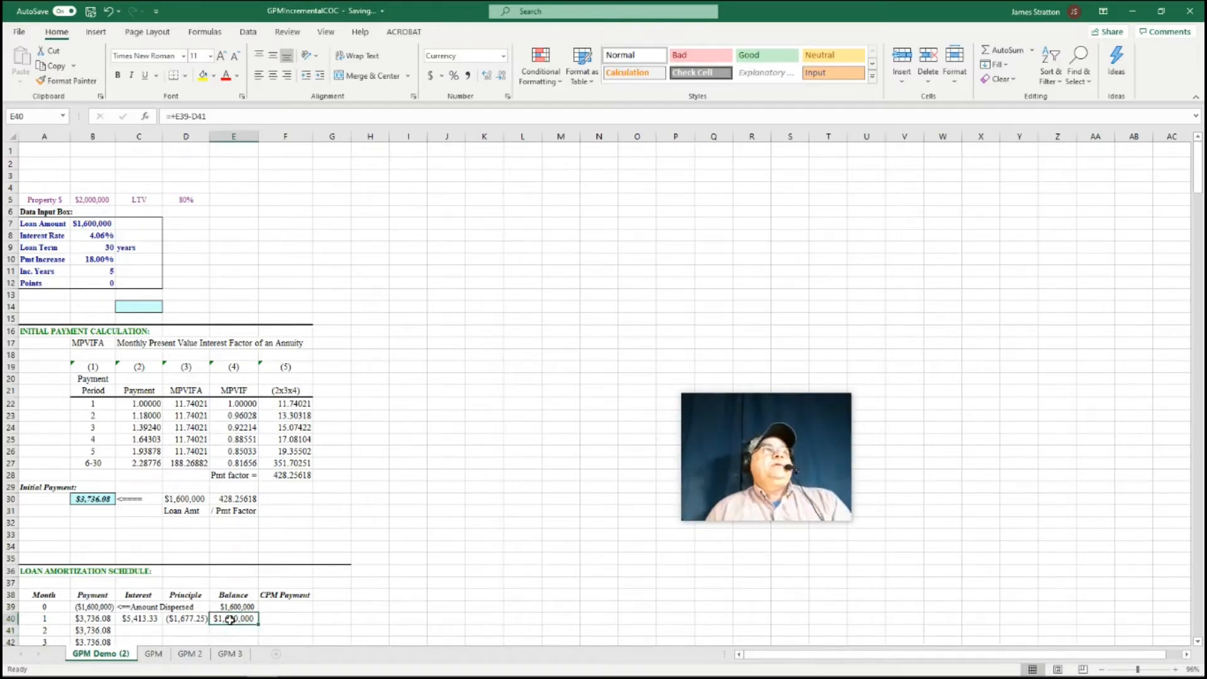
Correct the month 1 balance formula in E40 to =+E39-D40 so it subtracts the same month's principal
left_click(210, 119)
key("BackSpace")
type("0")
key("Return")
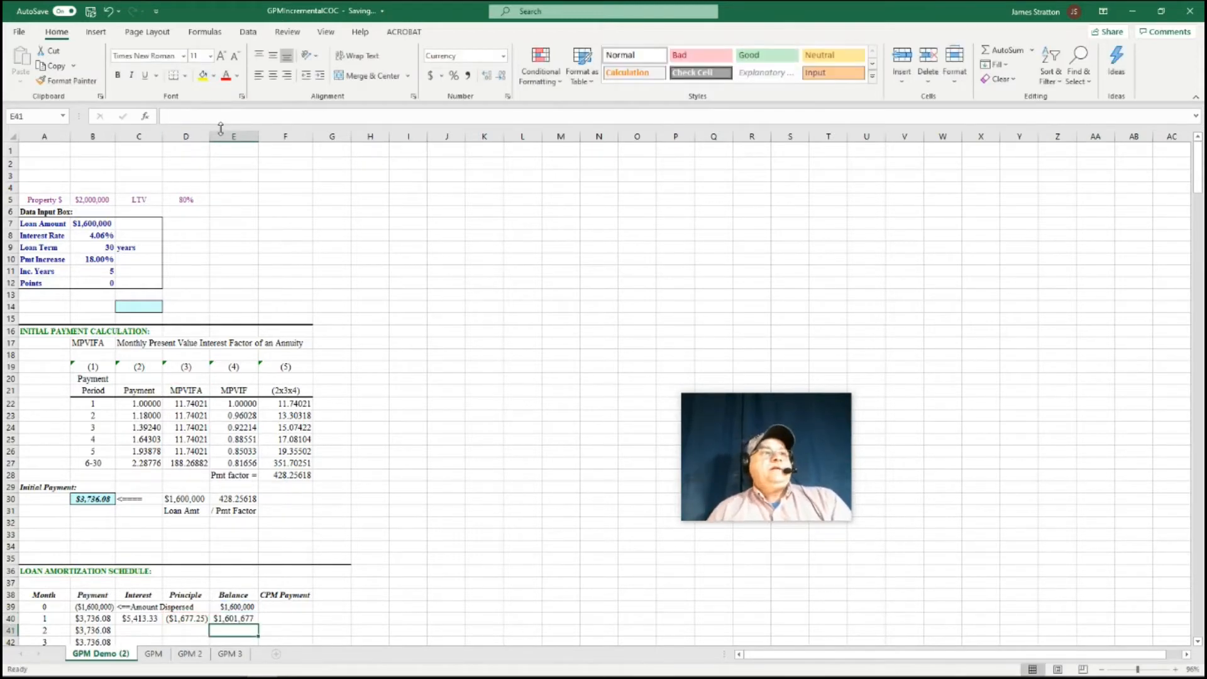
Fill the month 1 interest, principal and balance formulas in C40:E40 down the whole amortization schedule
scroll(337, 560, "down", 1)
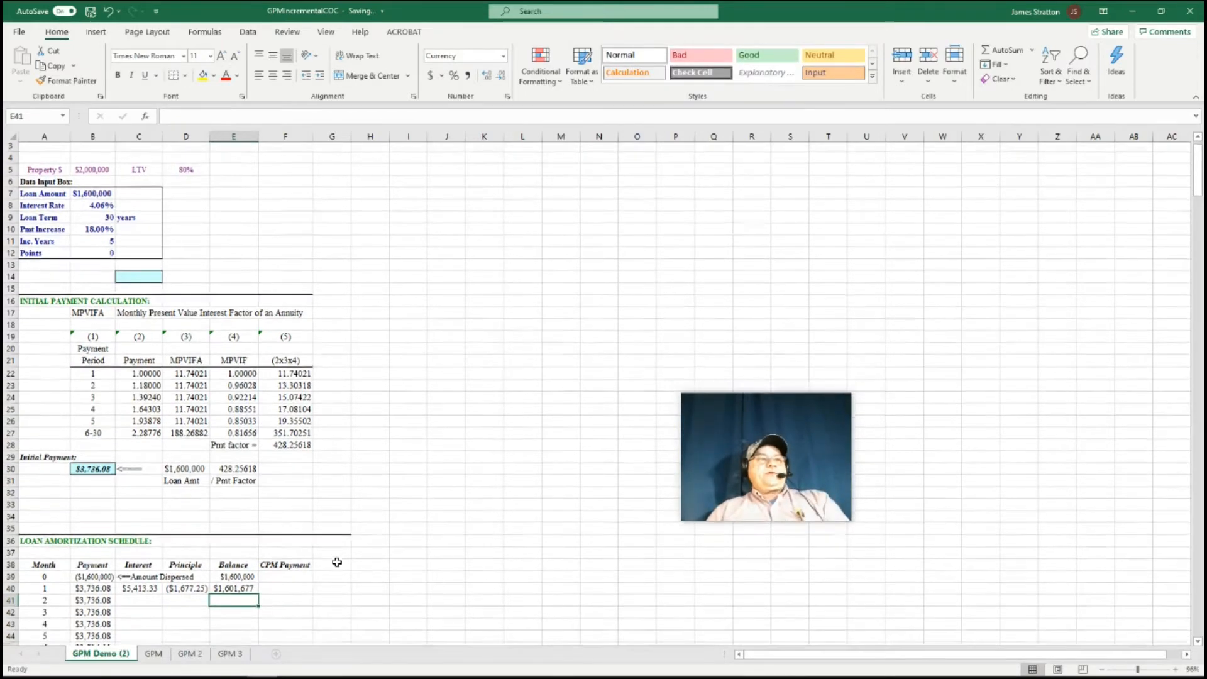
scroll(337, 562, "down", 1)
left_click_drag(130, 580, 239, 580)
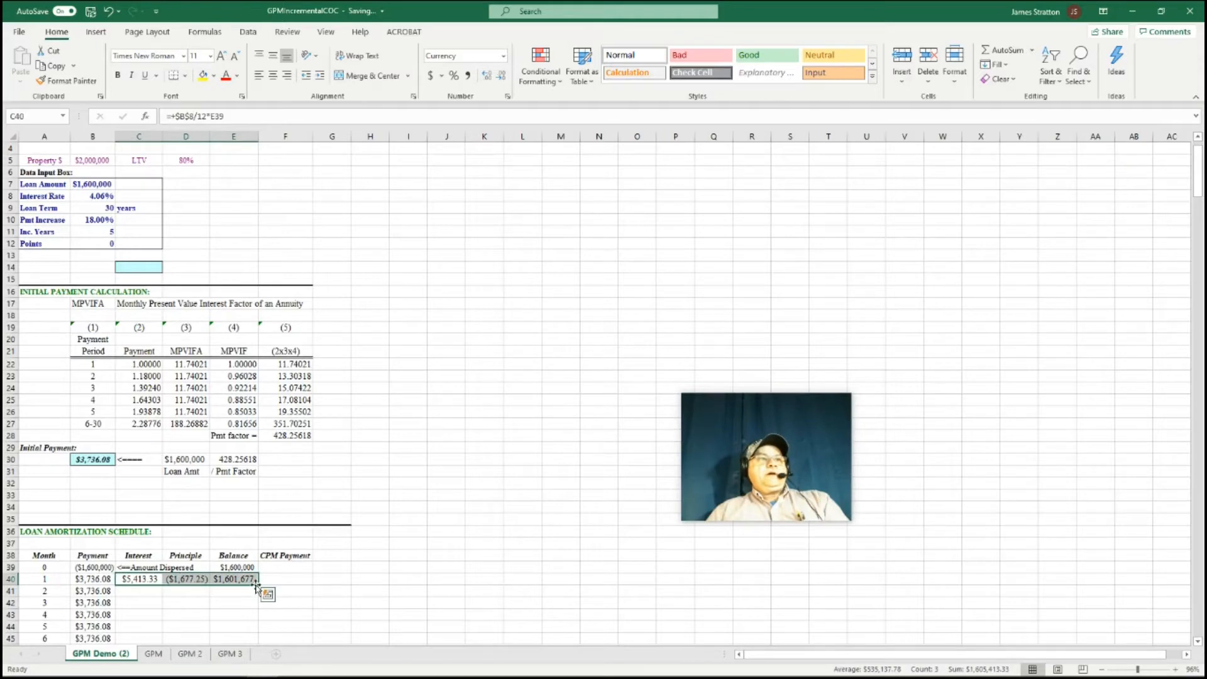
double_click(259, 586)
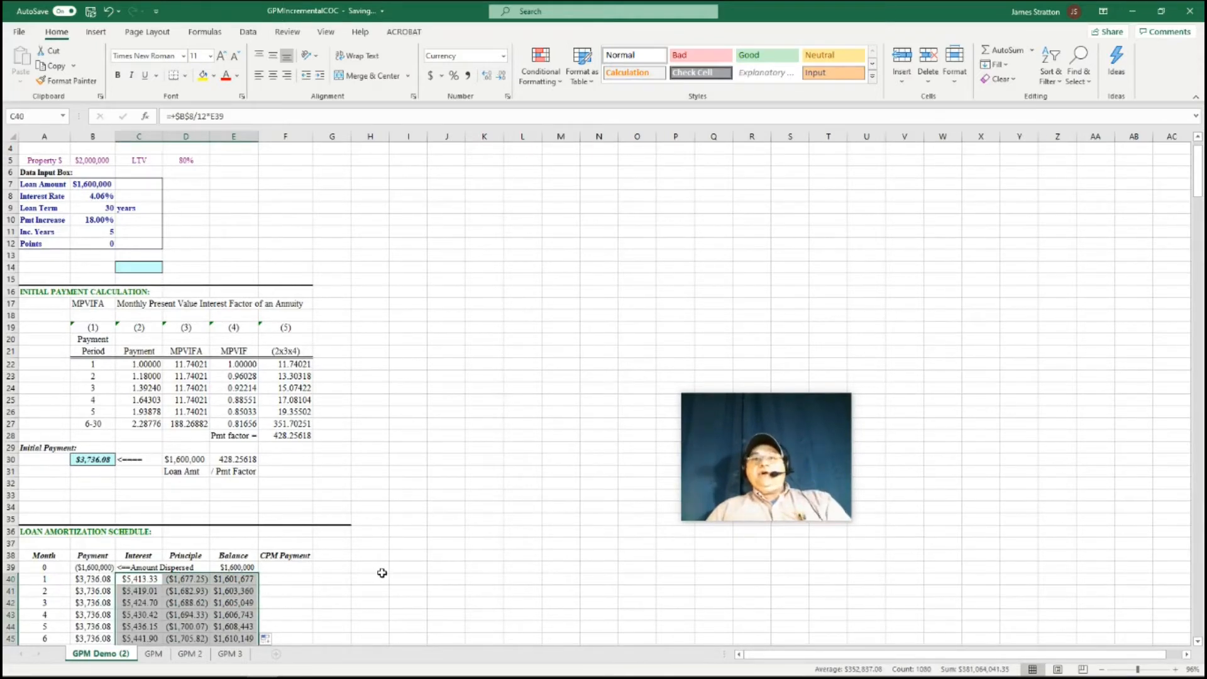
Examine the filled amortization schedule down to month 360, checking the ending balance
left_click(447, 555)
scroll(368, 604, "down", 13)
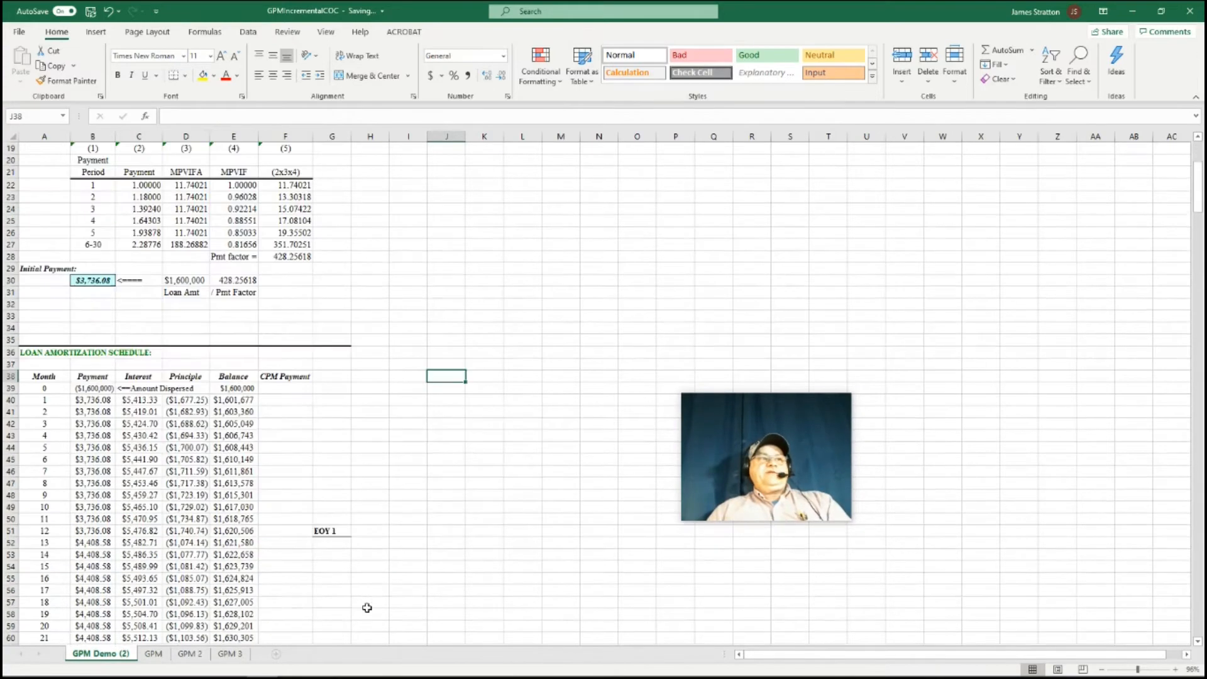
scroll(370, 595, "down", 5)
scroll(371, 590, "down", 20)
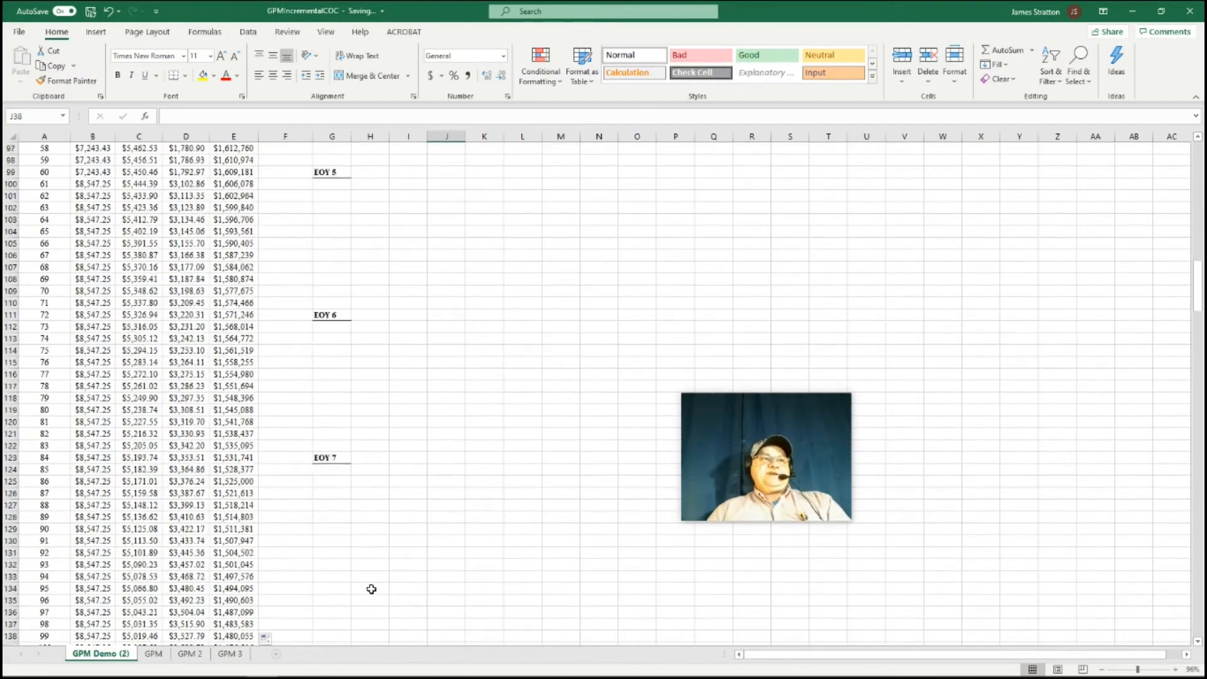
scroll(372, 588, "down", 20)
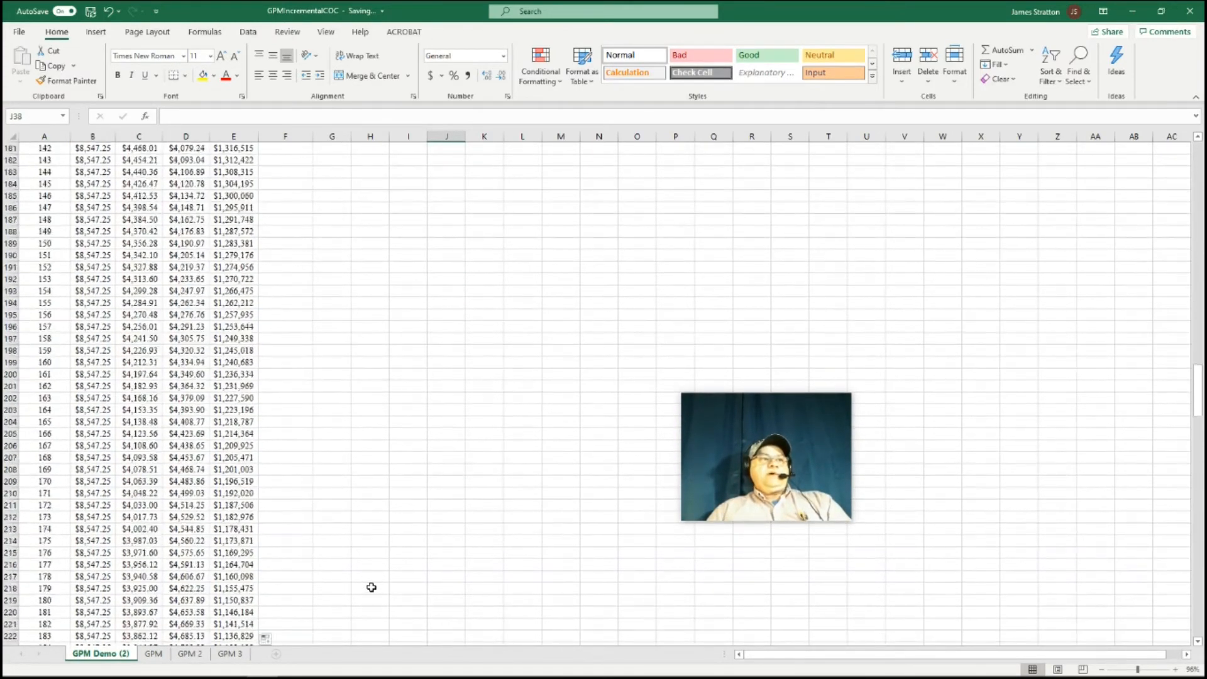
scroll(371, 587, "down", 20)
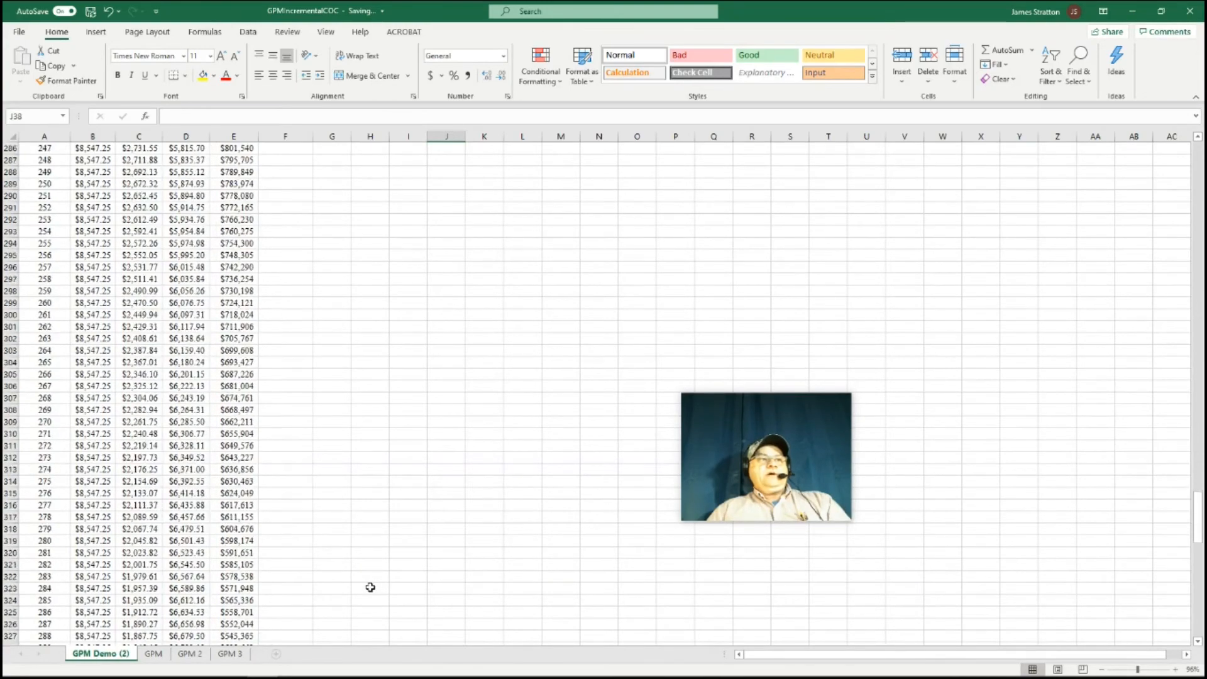
scroll(370, 585, "down", 6)
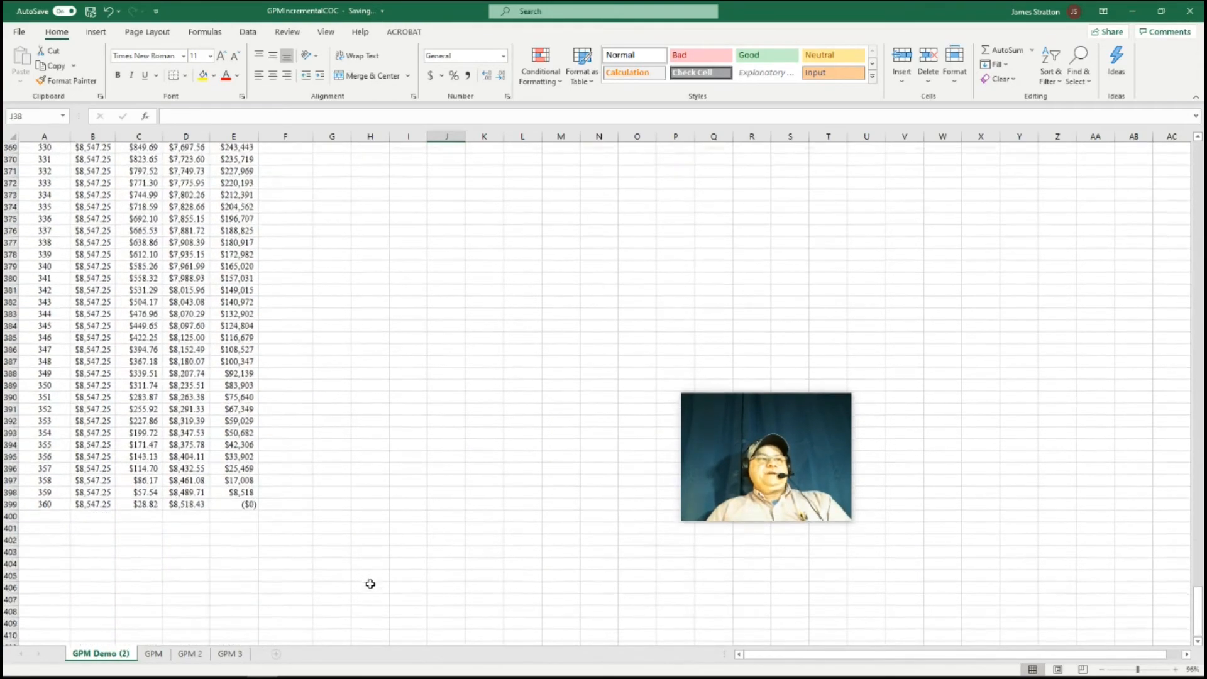
scroll(563, 439, "up", 20)
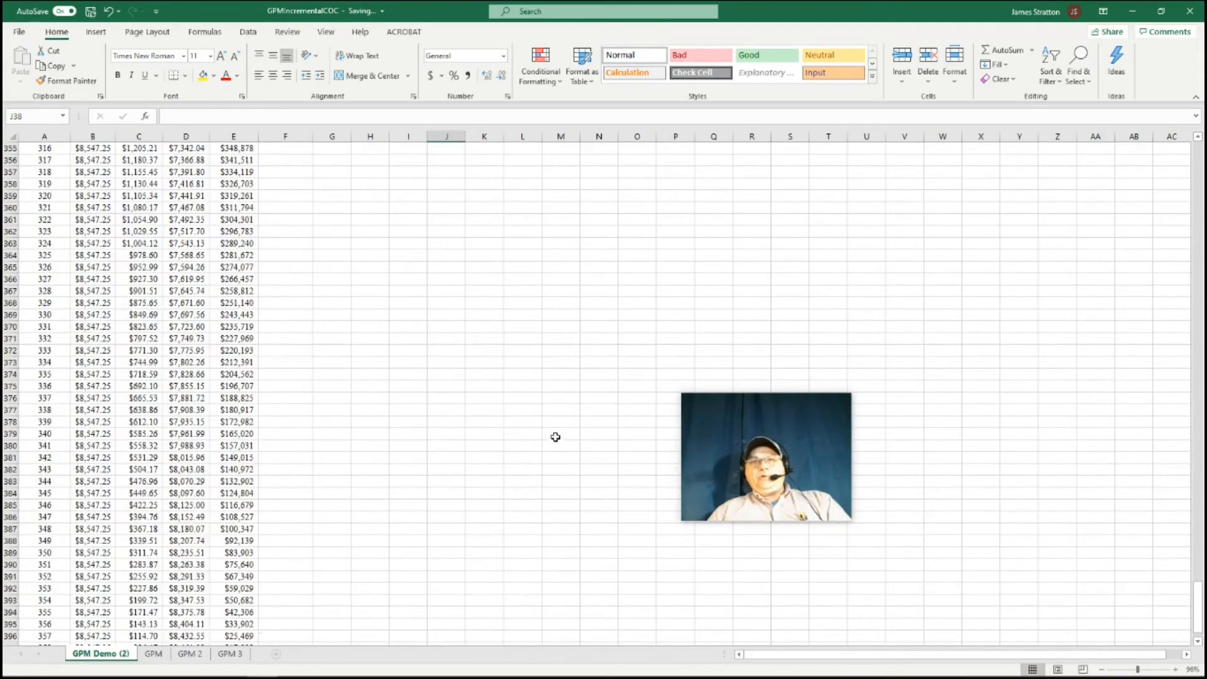
scroll(381, 389, "up", 20)
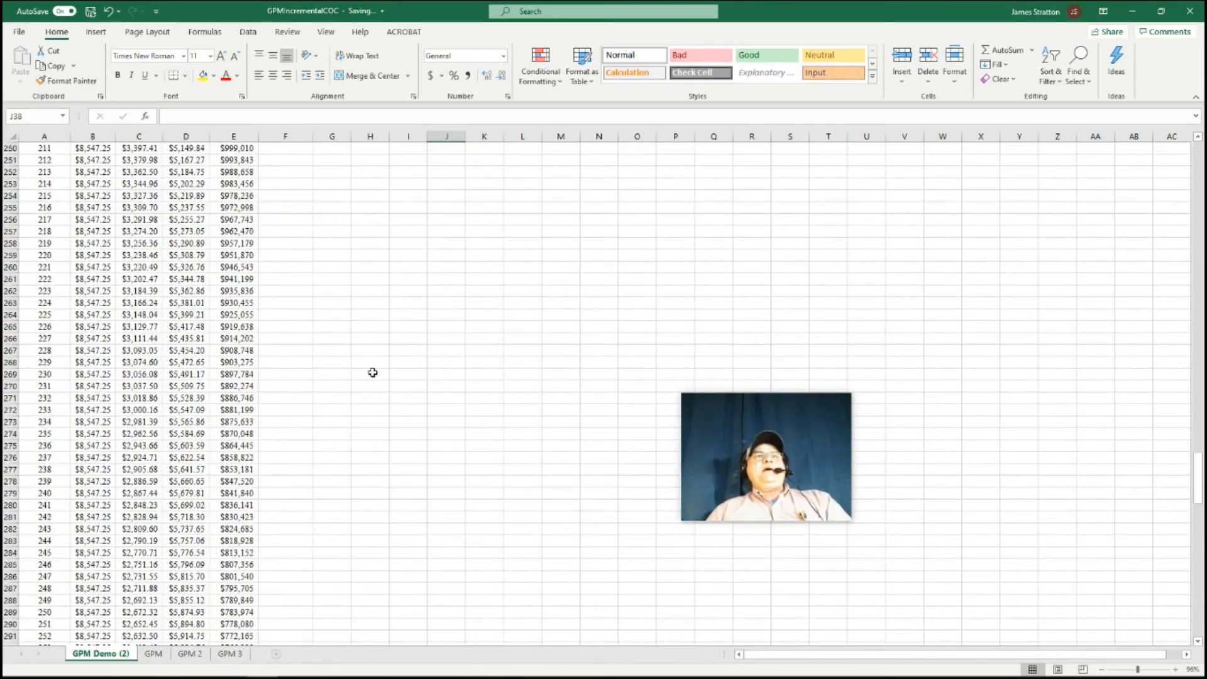
scroll(367, 380, "up", 20)
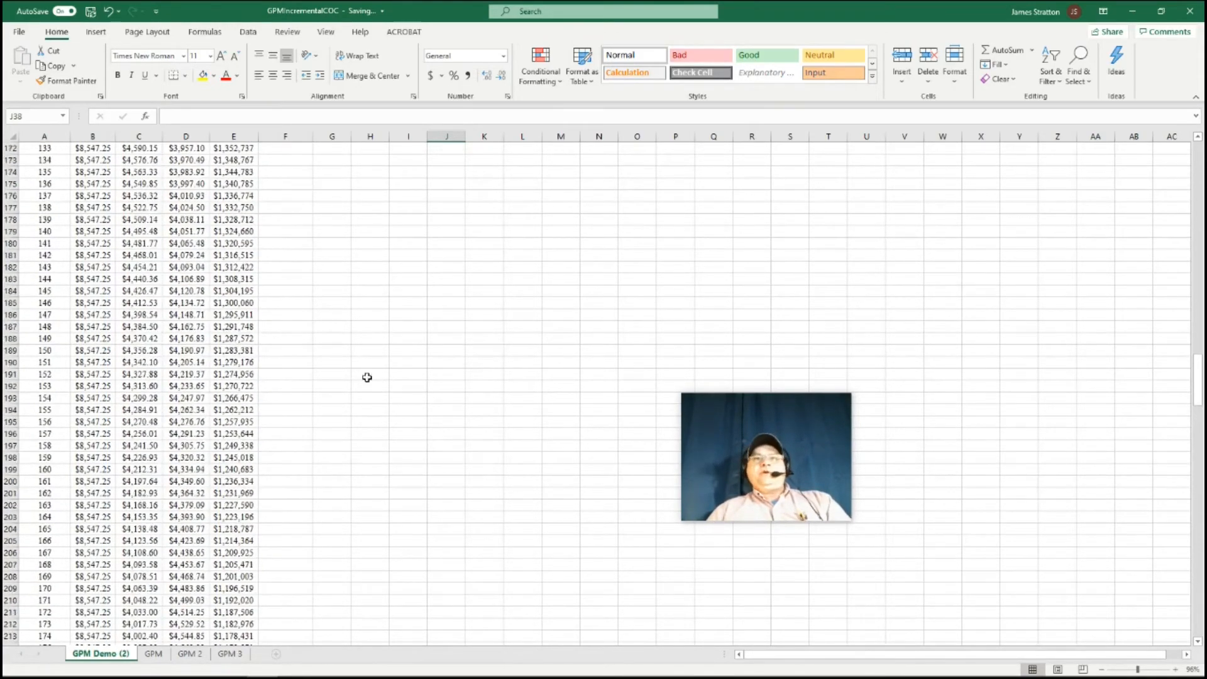
scroll(340, 327, "up", 20)
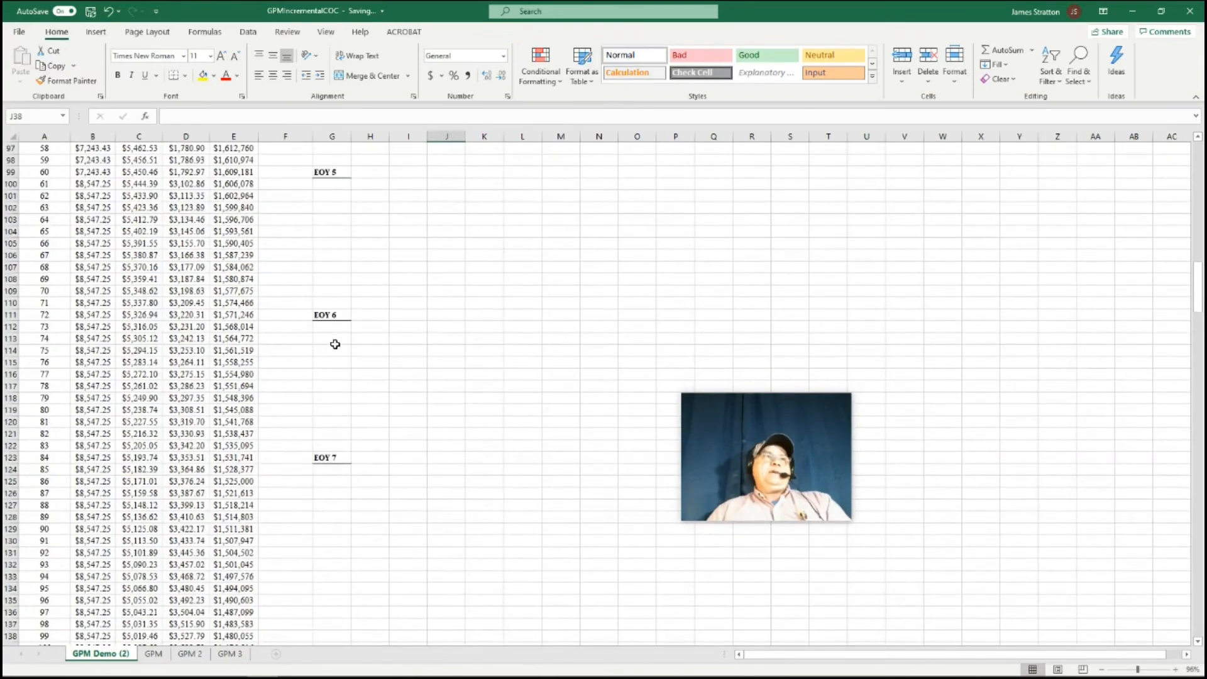
scroll(345, 324, "up", 11)
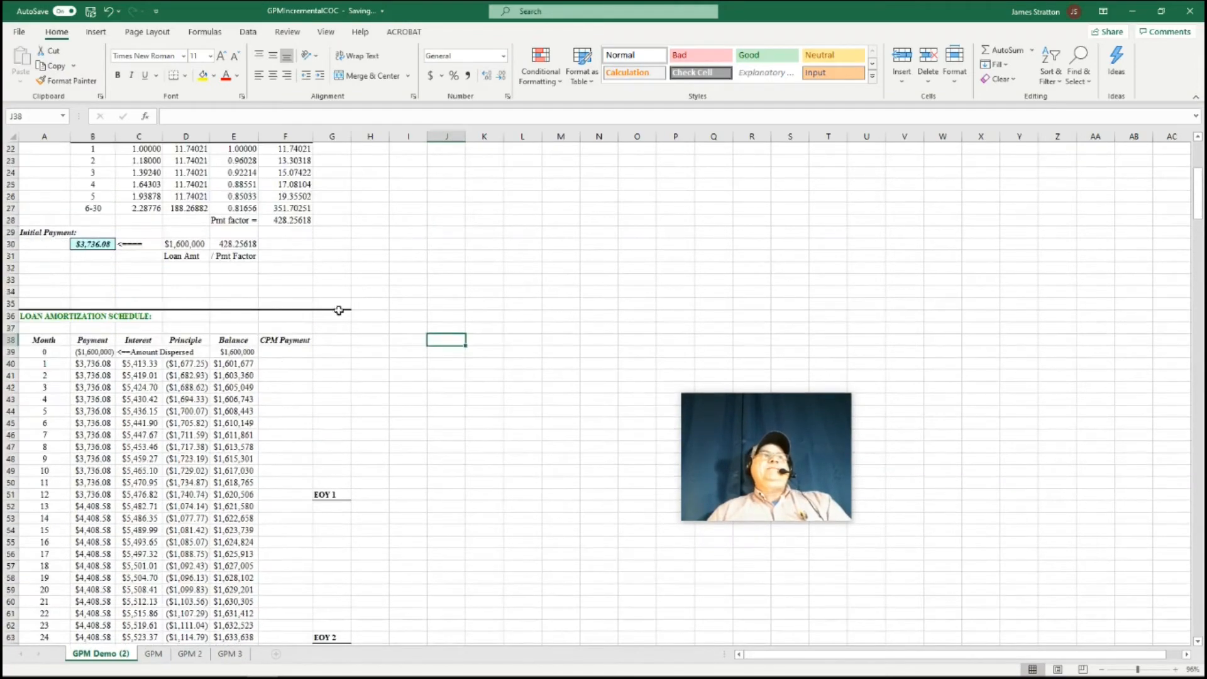
Enter the month 1 CPM payment formula =PMT(B8/12,B9*12,-B7) in F40, using the interest rate, loan term and loan amount inputs
left_click(280, 365)
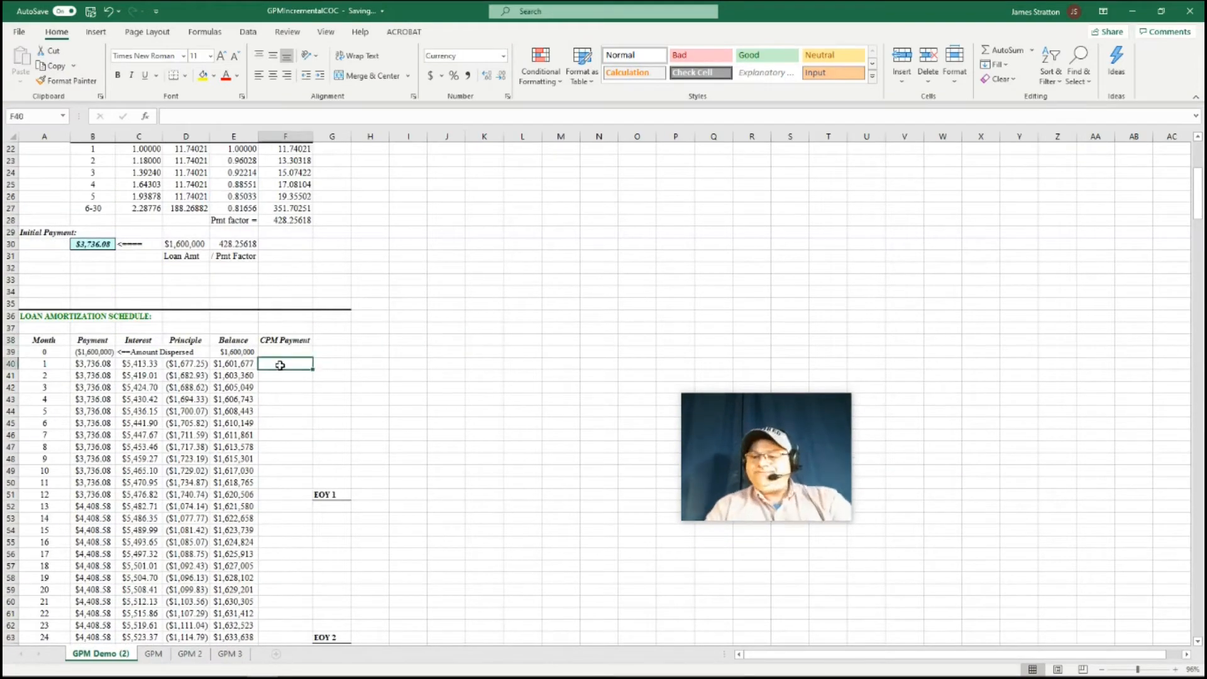
type("=")
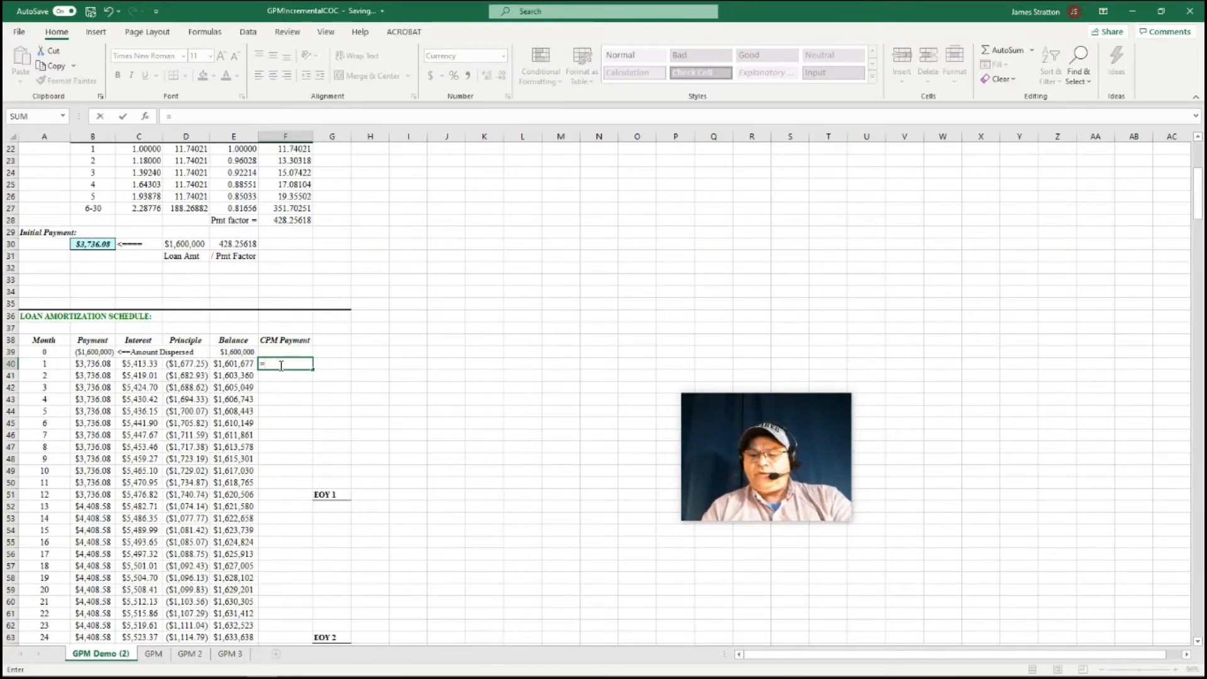
type("pmt")
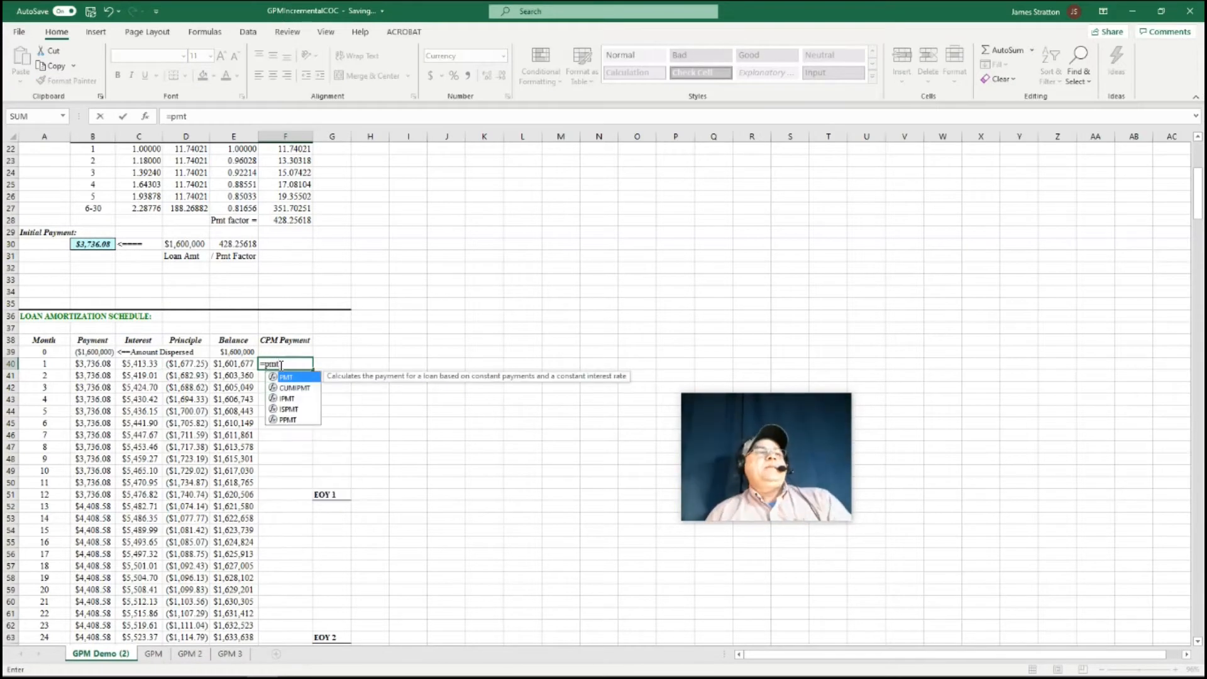
double_click(300, 378)
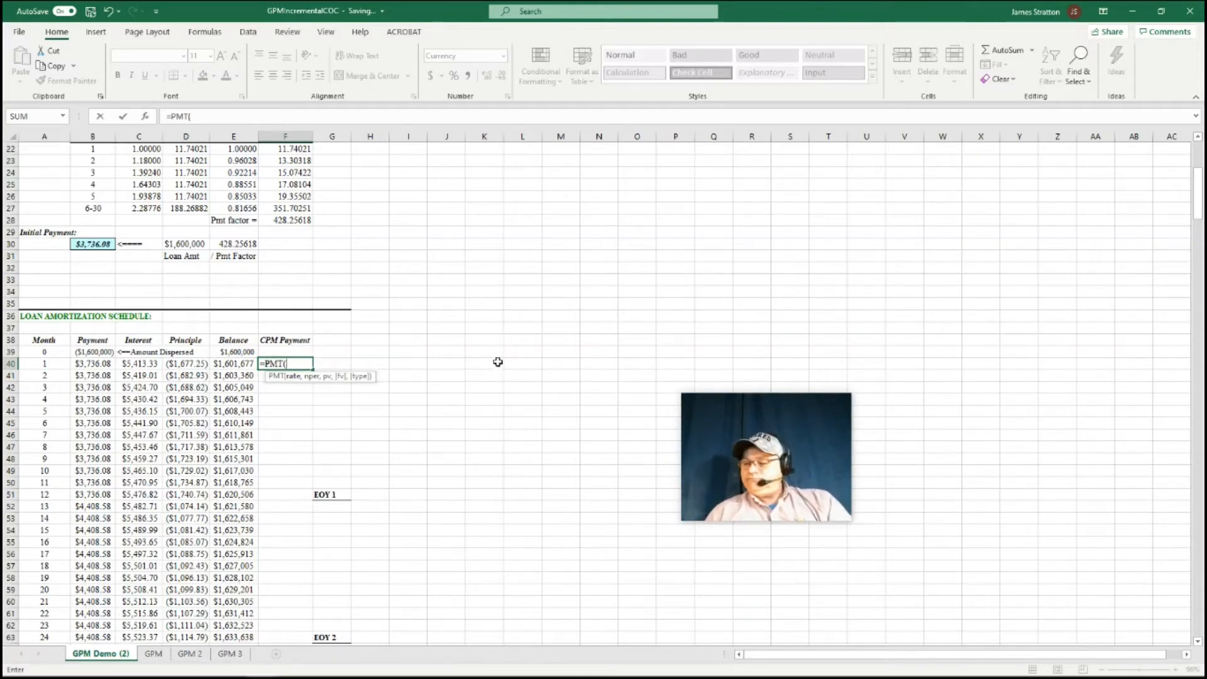
scroll(508, 379, "up", 7)
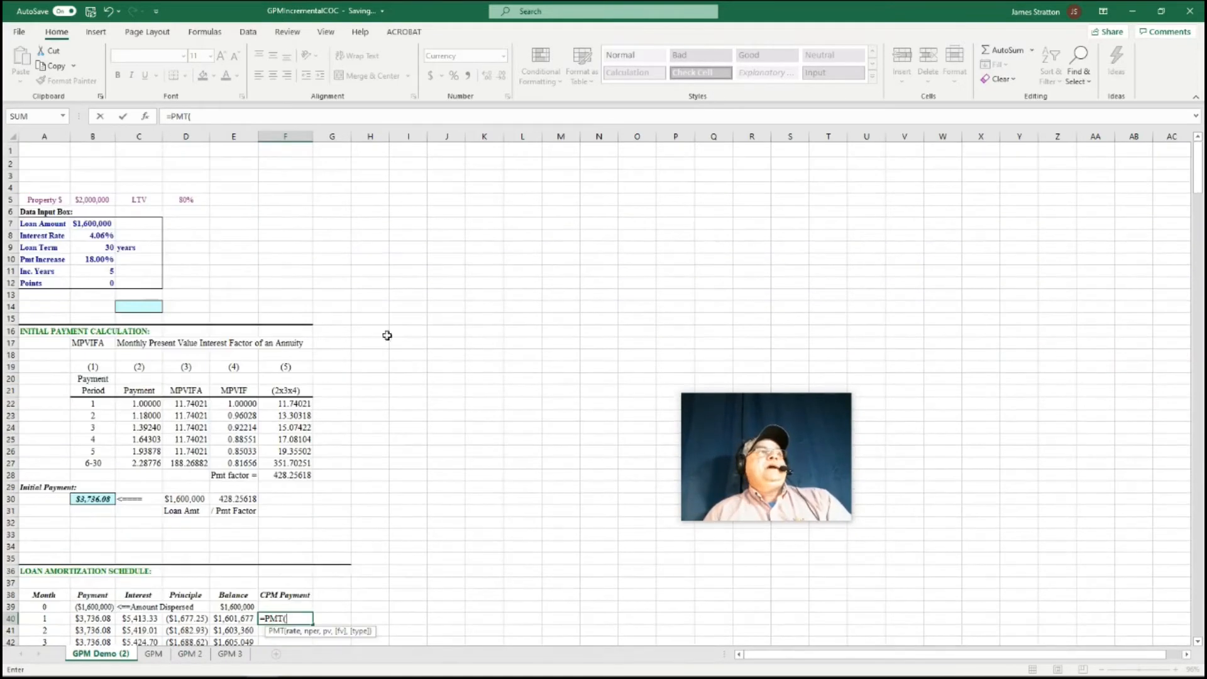
left_click(100, 237)
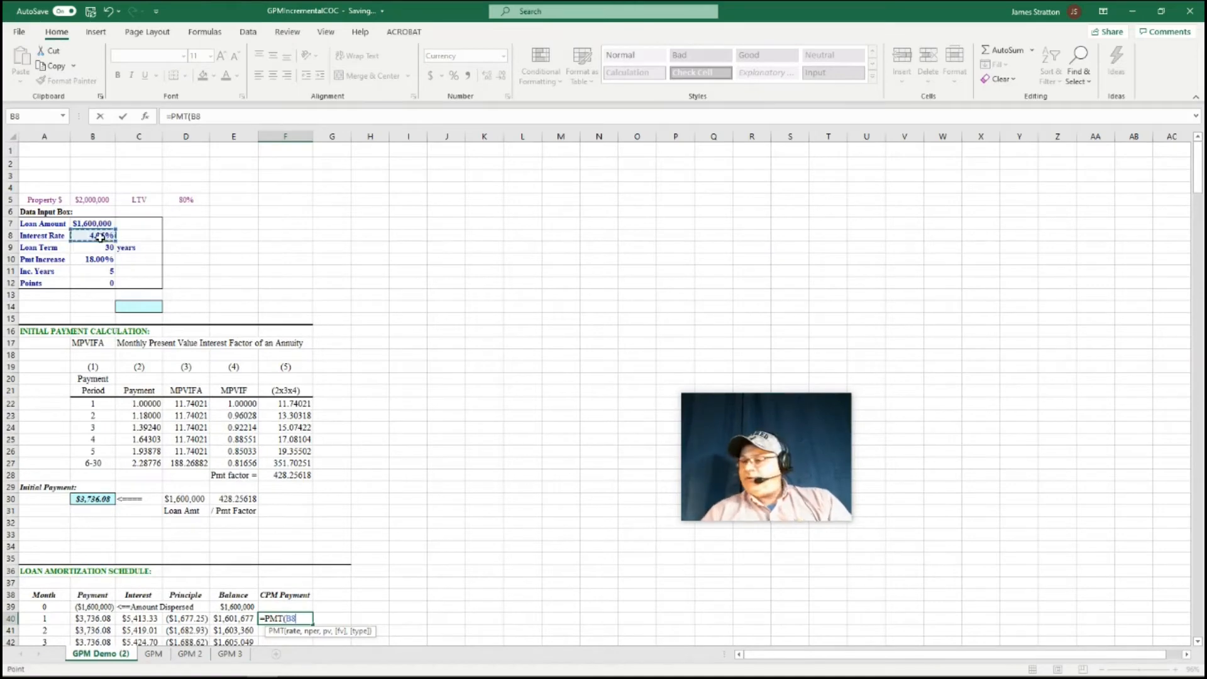
type("/12")
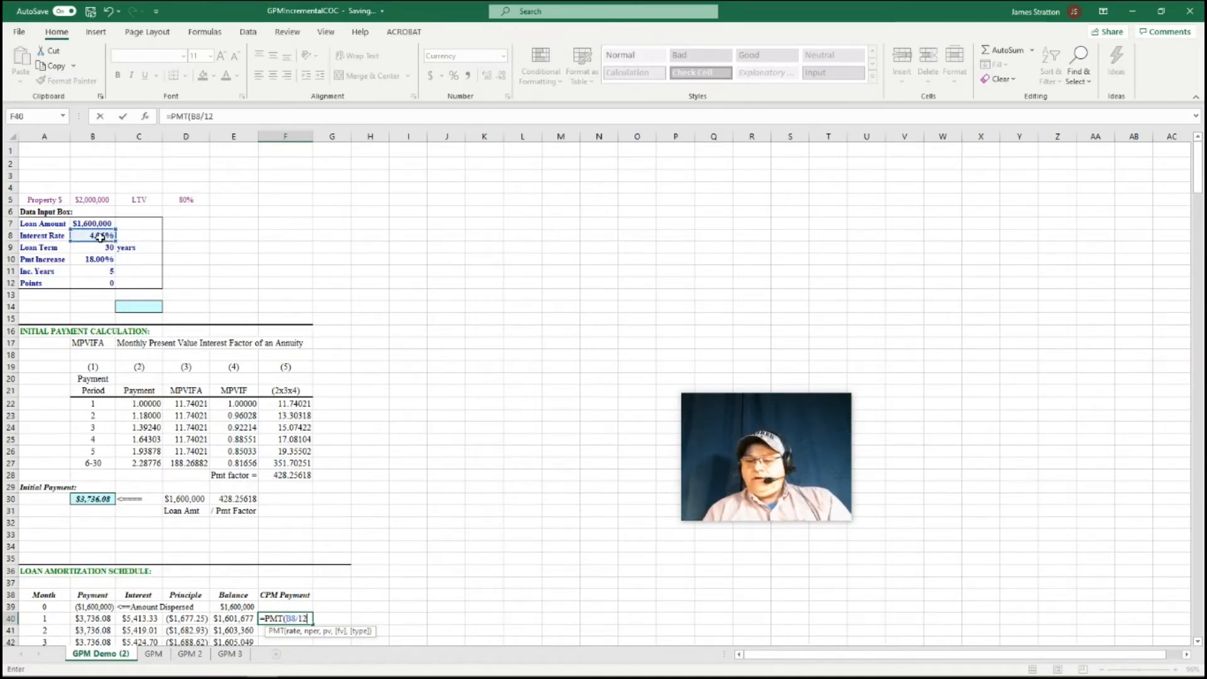
type(",")
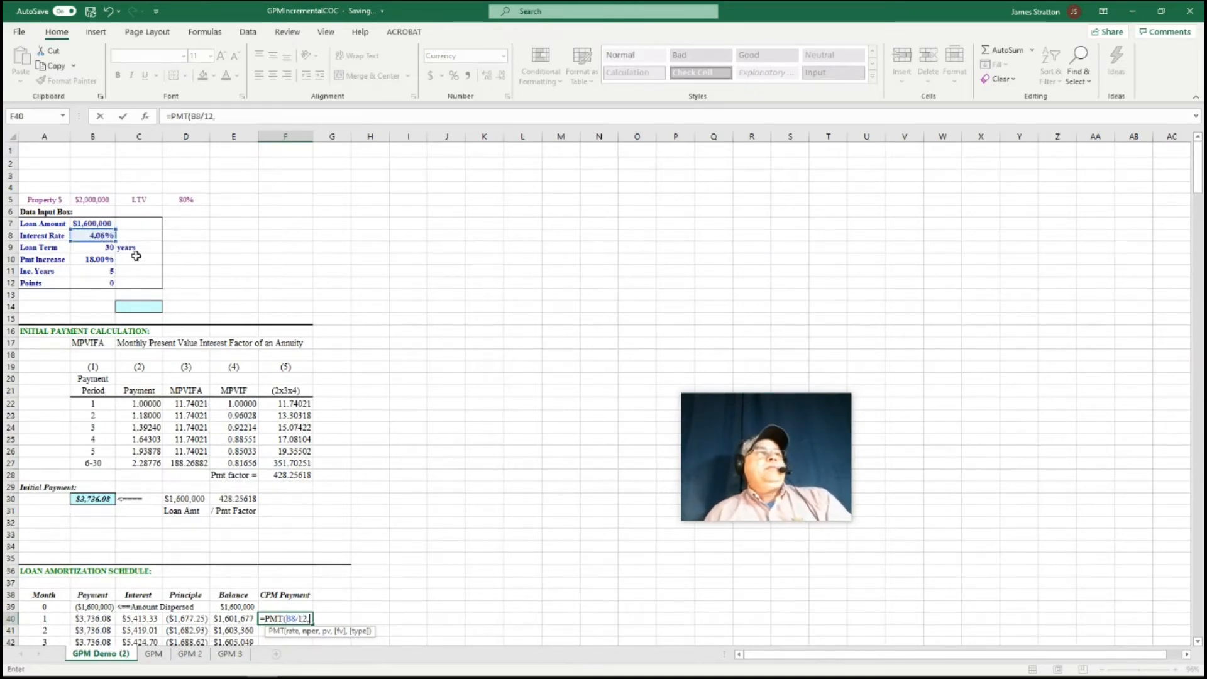
left_click(91, 248)
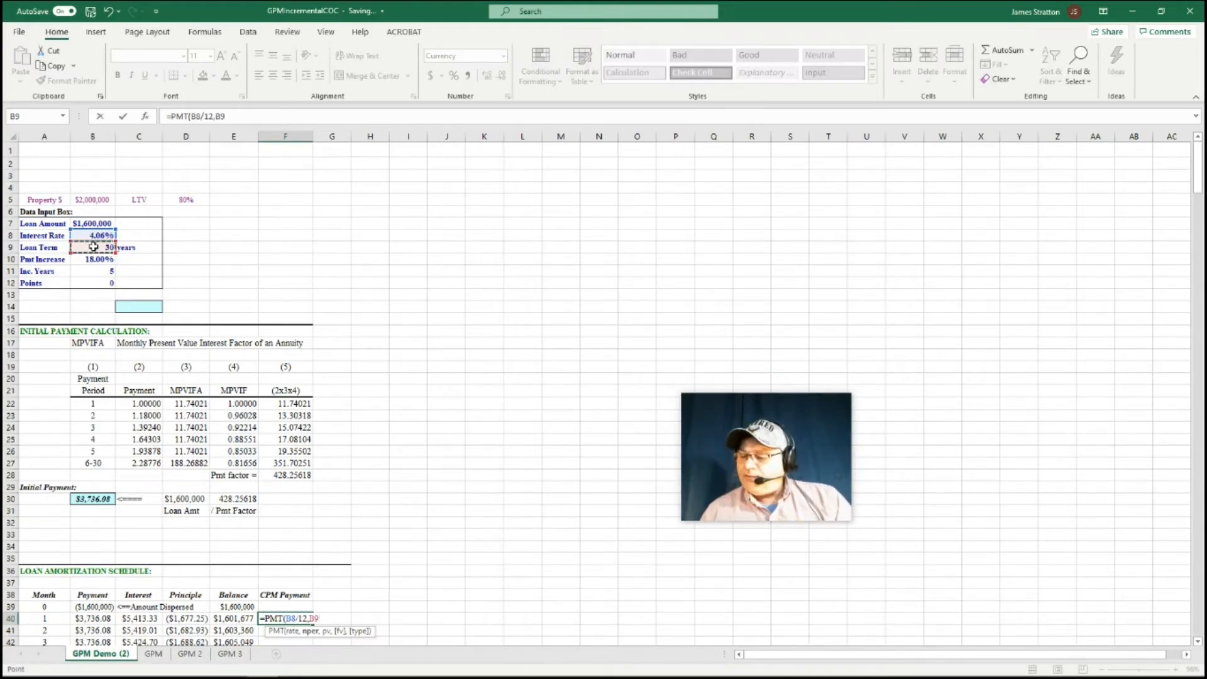
type("*12")
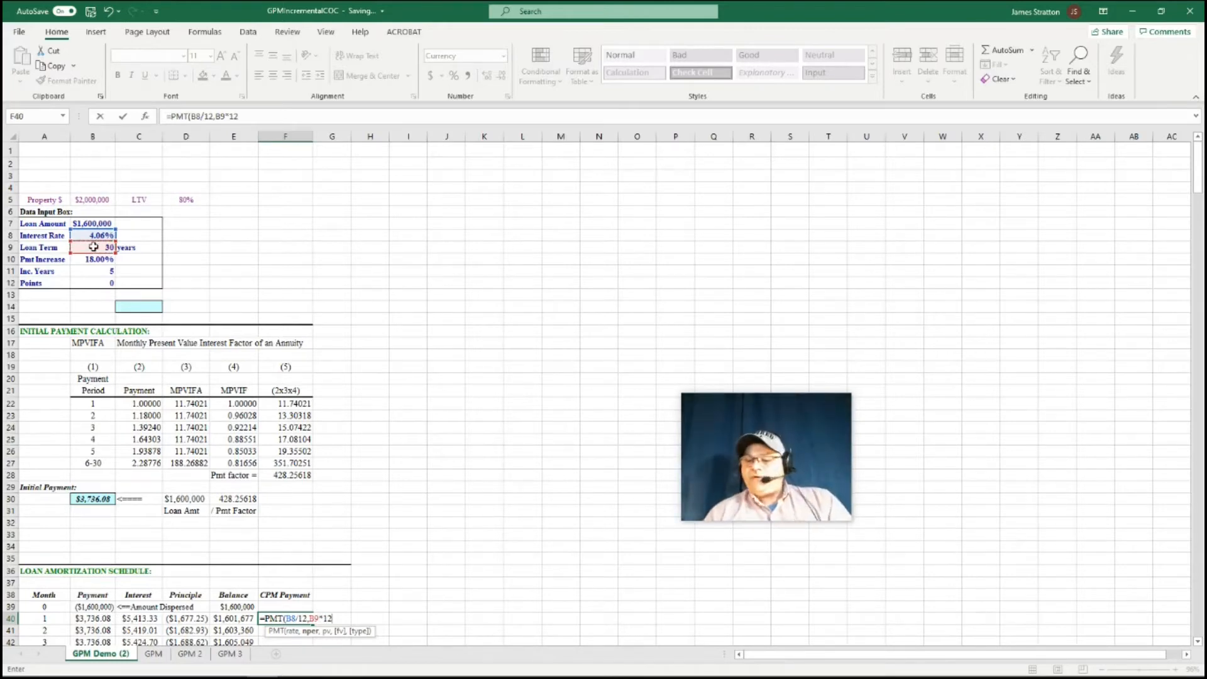
type(",-")
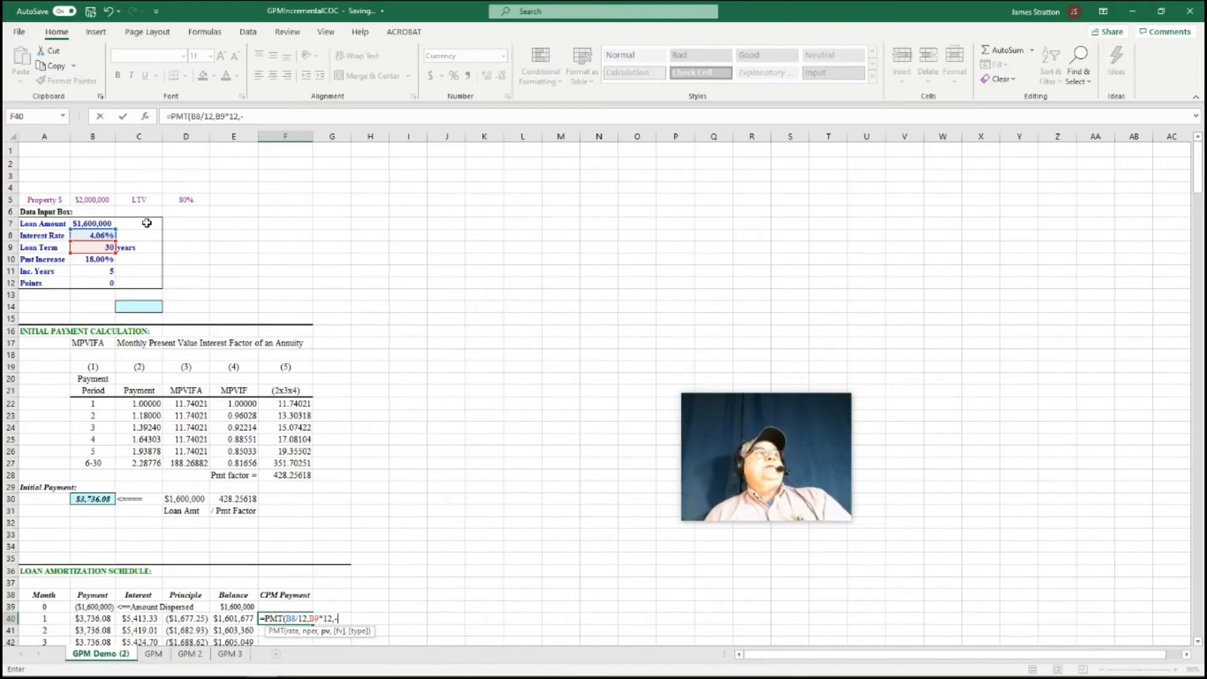
left_click(100, 225)
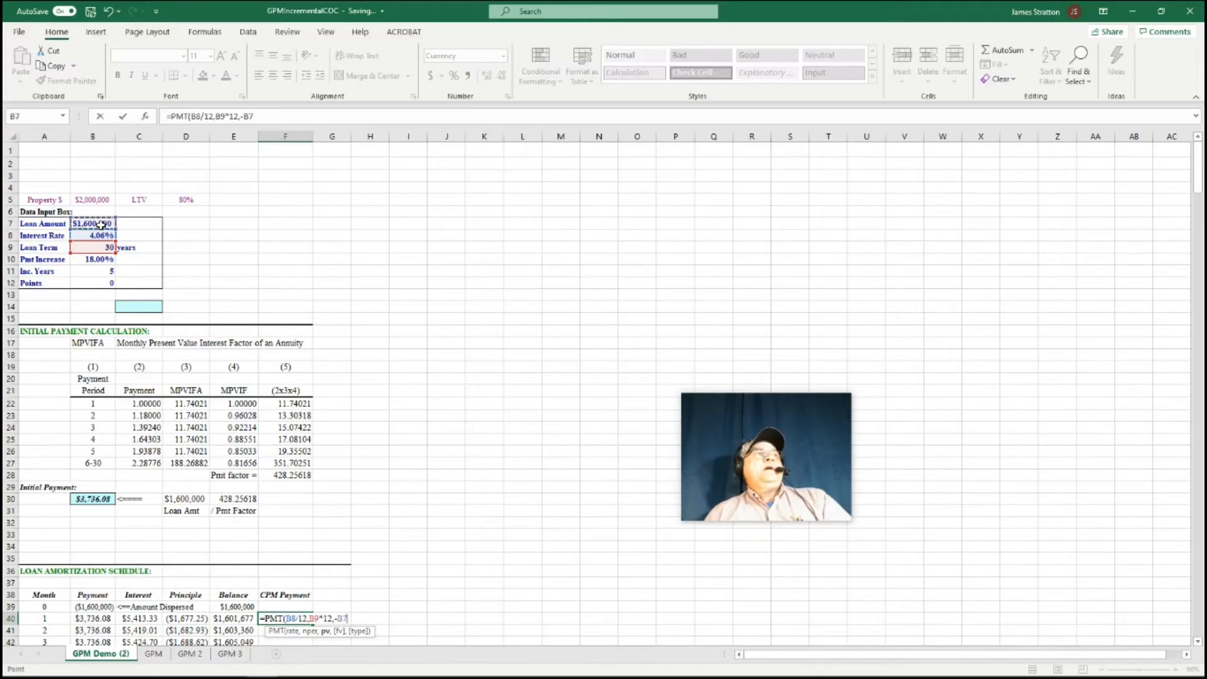
key("Return")
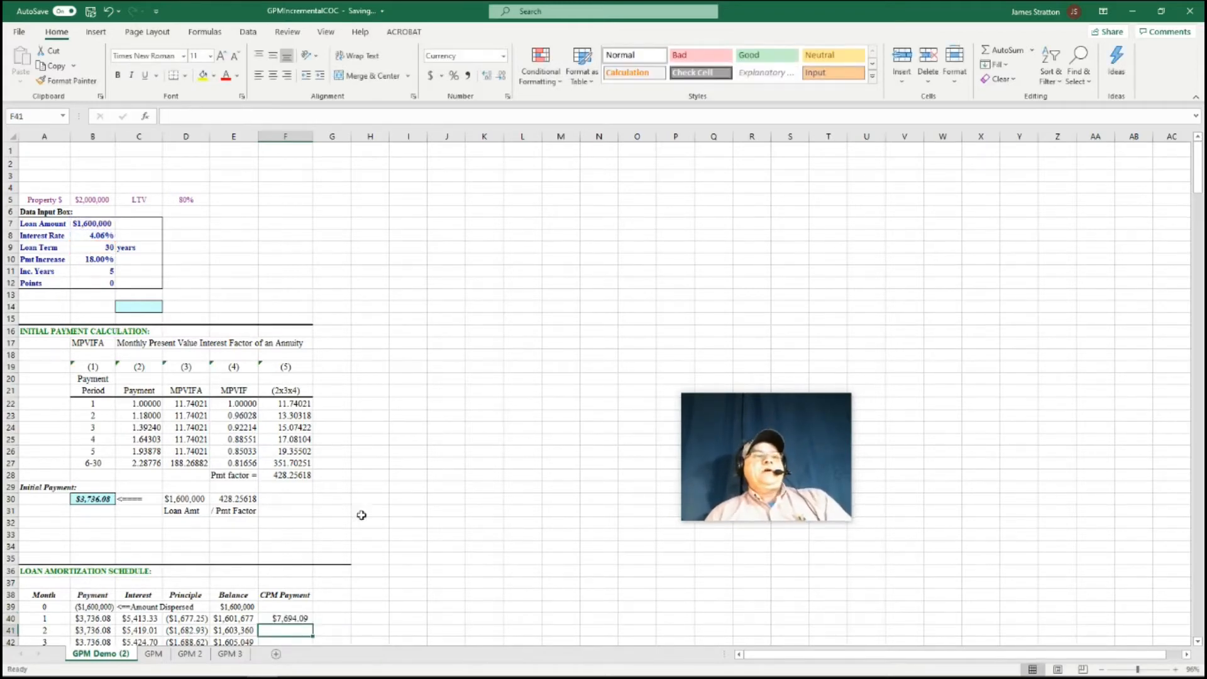
Try to fill the CPM payment formula in F40 down the column, and undo the fill
scroll(350, 502, "down", 3)
left_click(305, 509)
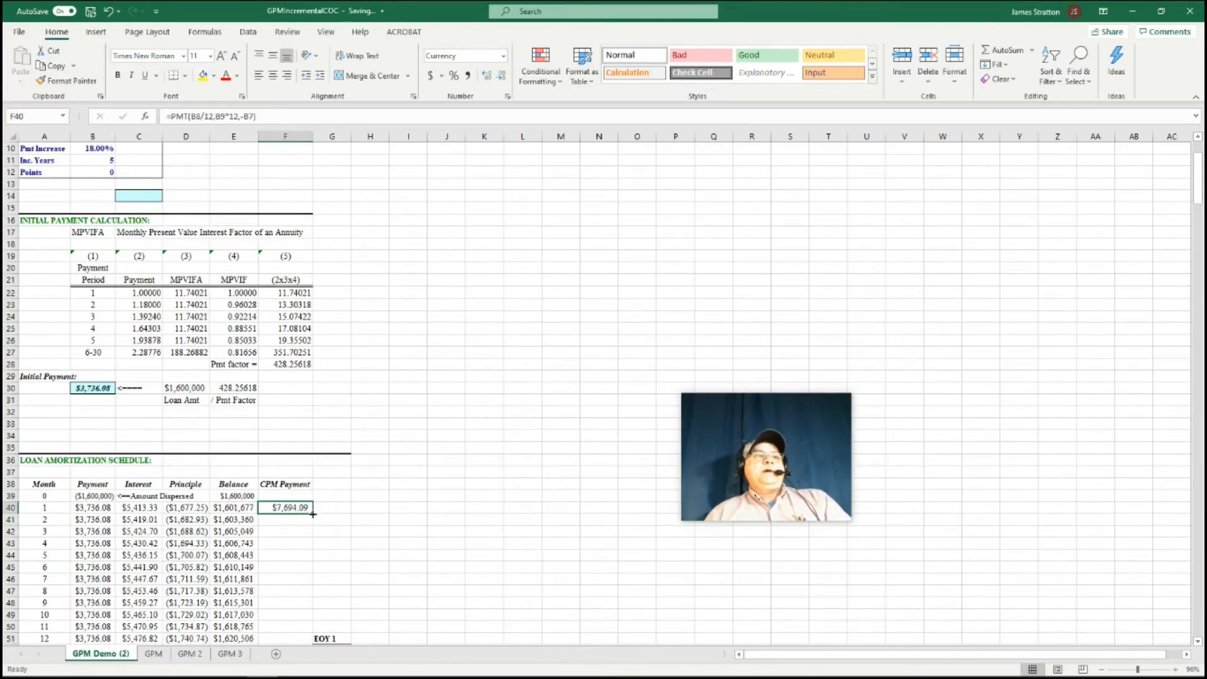
double_click(312, 514)
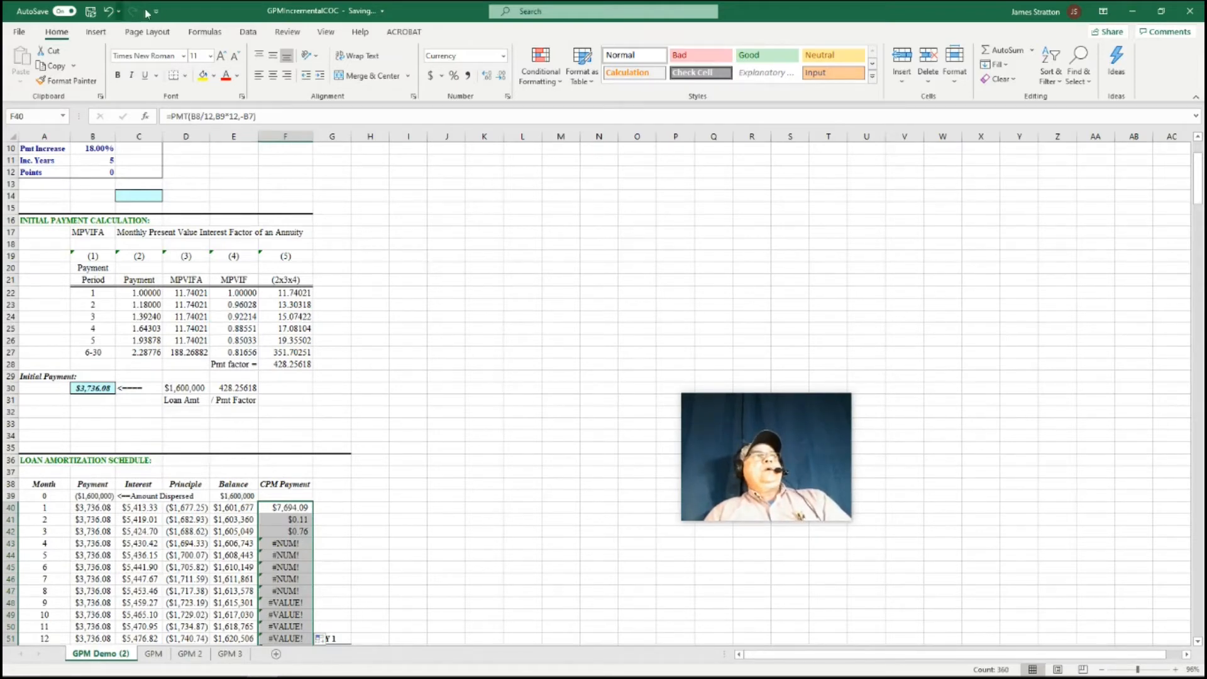
left_click(117, 11)
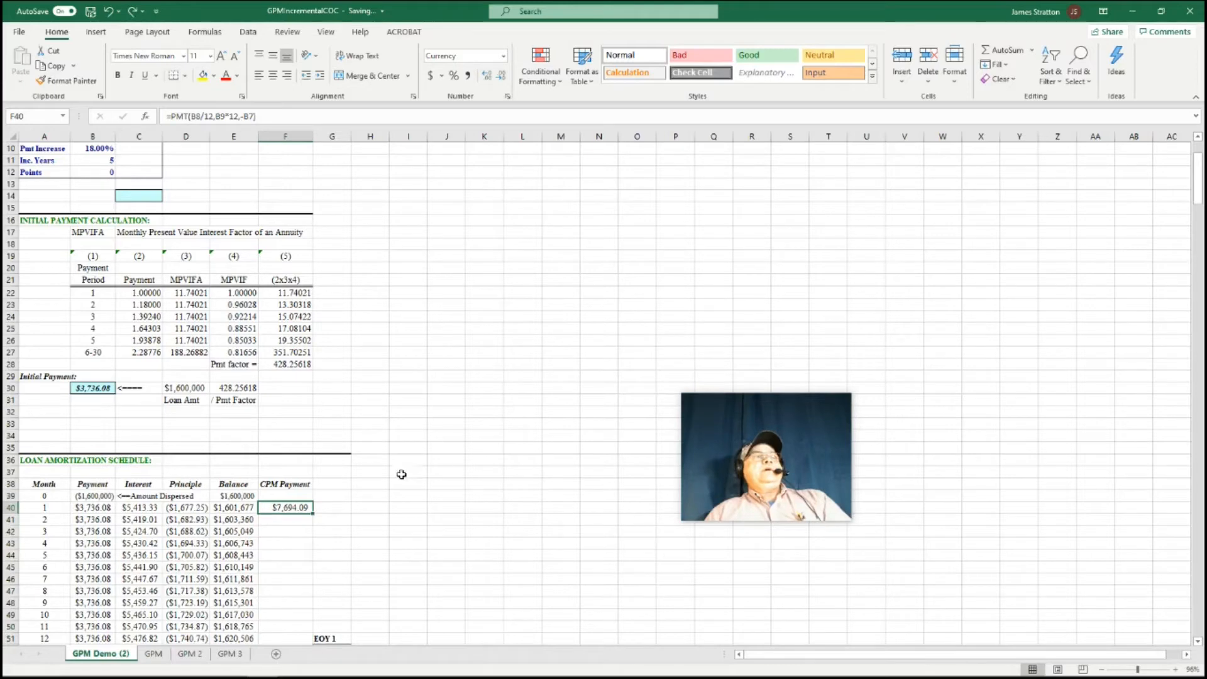
Make the interest rate and loan term references absolute in F40, giving =PMT($B$8/12,$B$9*12,-B7)
left_click(201, 116)
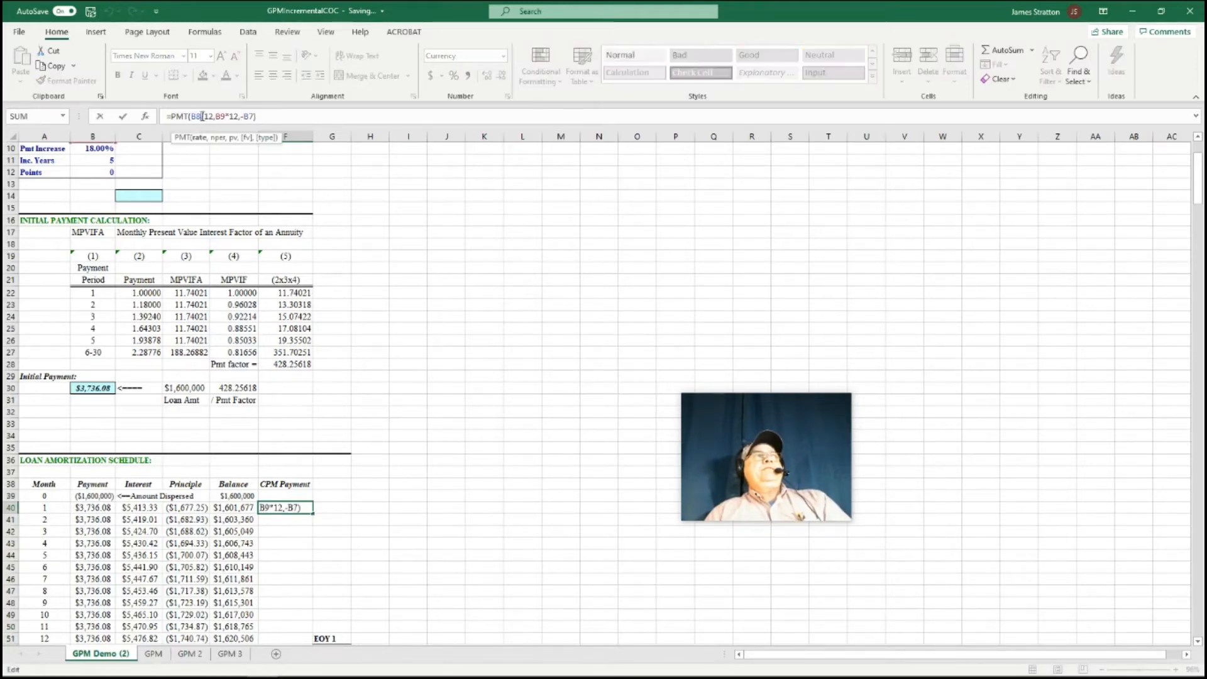
key("F4")
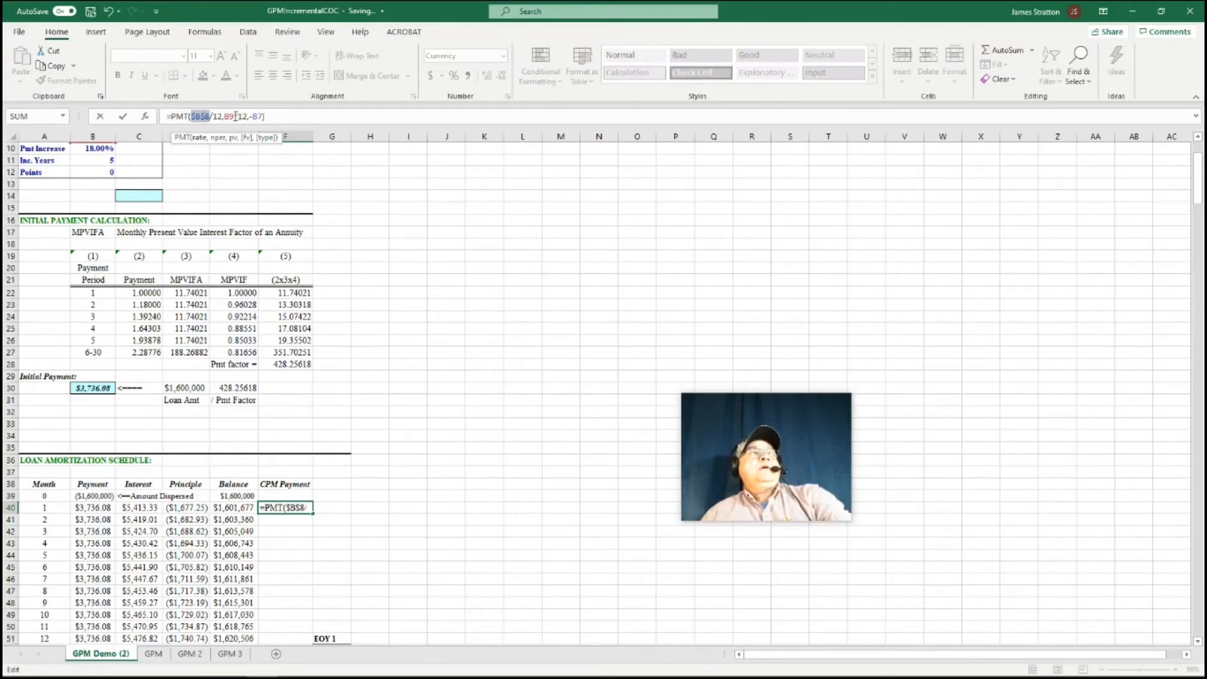
left_click(234, 116)
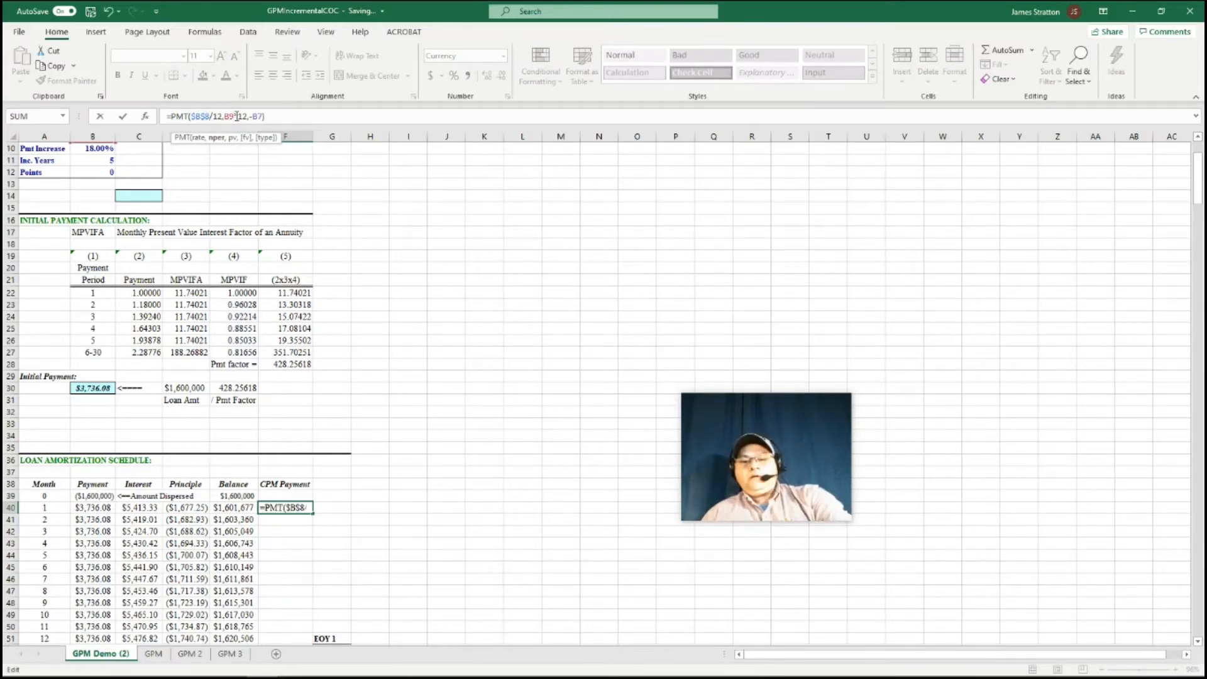
key("F4")
left_click(301, 115)
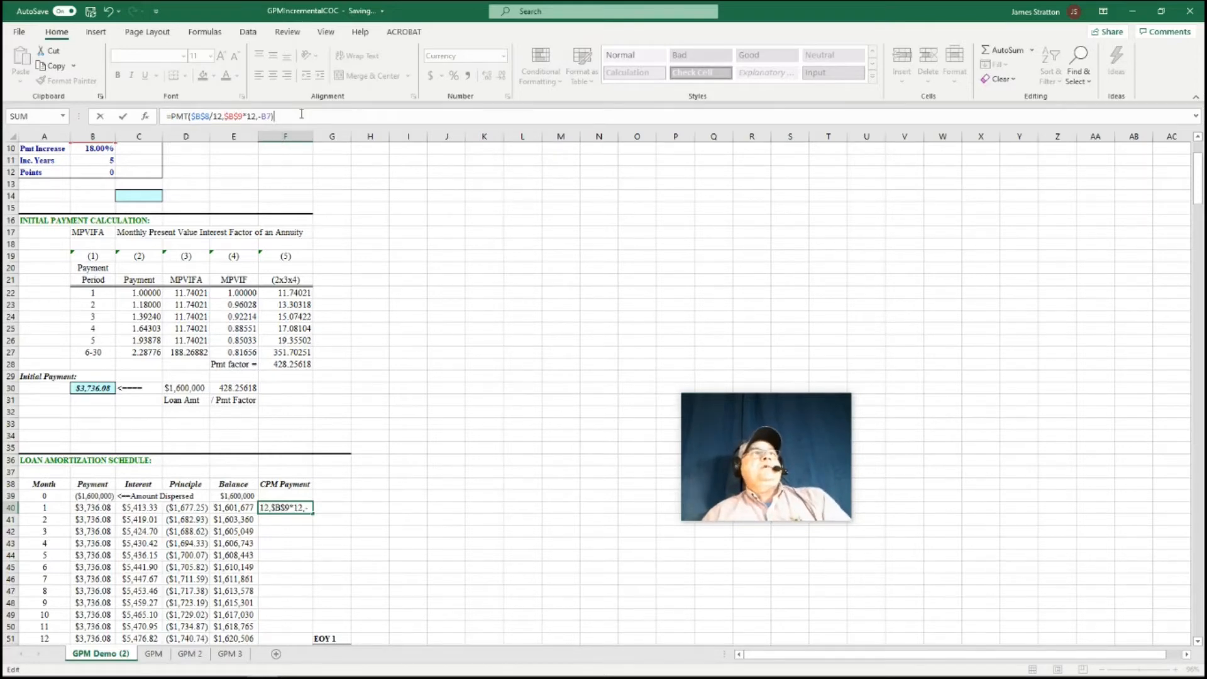
key("Return")
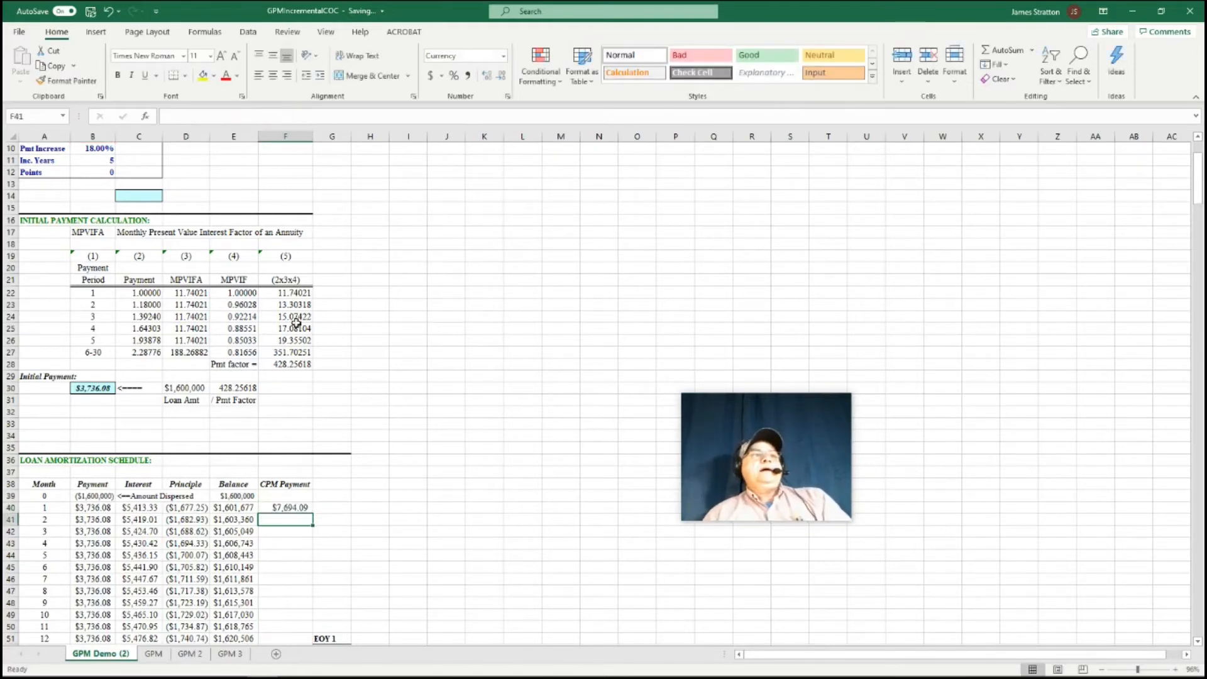
Fill the CPM payment formula in F40 down the column alongside the amortization schedule
left_click(311, 508)
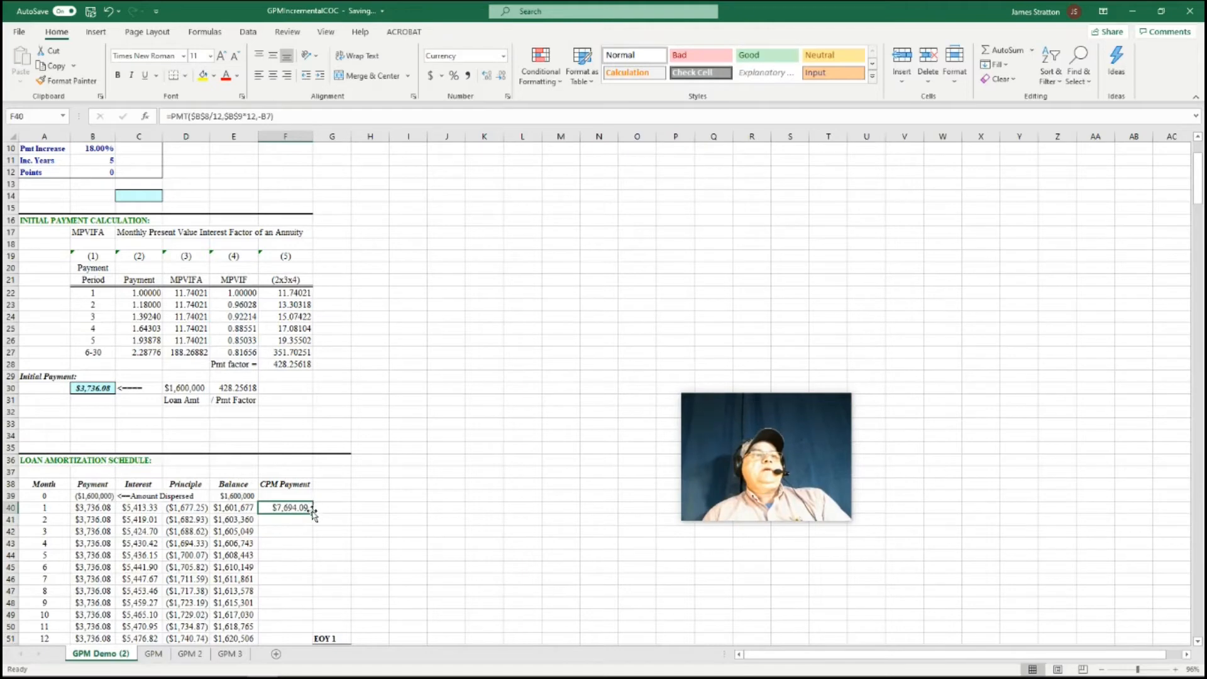
double_click(313, 515)
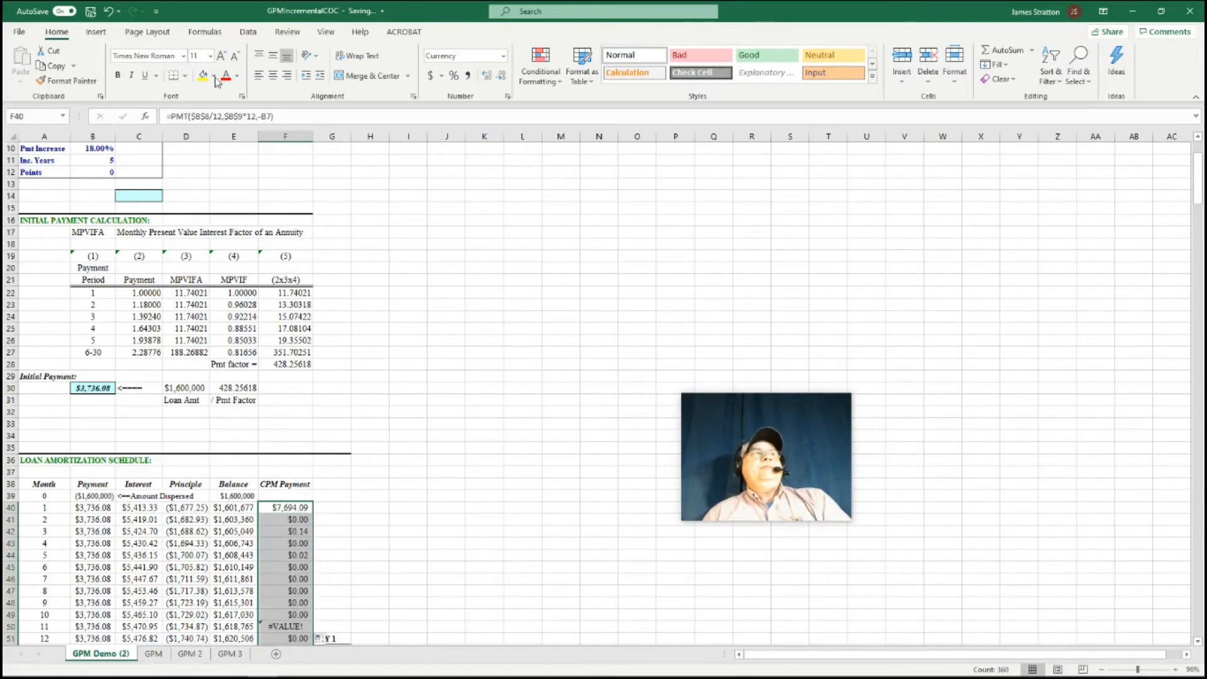
Delete the arguments of the PMT formula in F40, leaving =PMT(
left_click(291, 118)
key("BackSpace")
key("BackSpace")
key("BackSpace")
key("BackSpace")
key("BackSpace")
key("BackSpace")
key("BackSpace")
key("BackSpace")
key("BackSpace")
key("BackSpace")
key("BackSpace")
key("BackSpace")
key("BackSpace")
key("BackSpace")
key("BackSpace")
key("BackSpace")
key("BackSpace")
key("BackSpace")
key("BackSpace")
key("BackSpace")
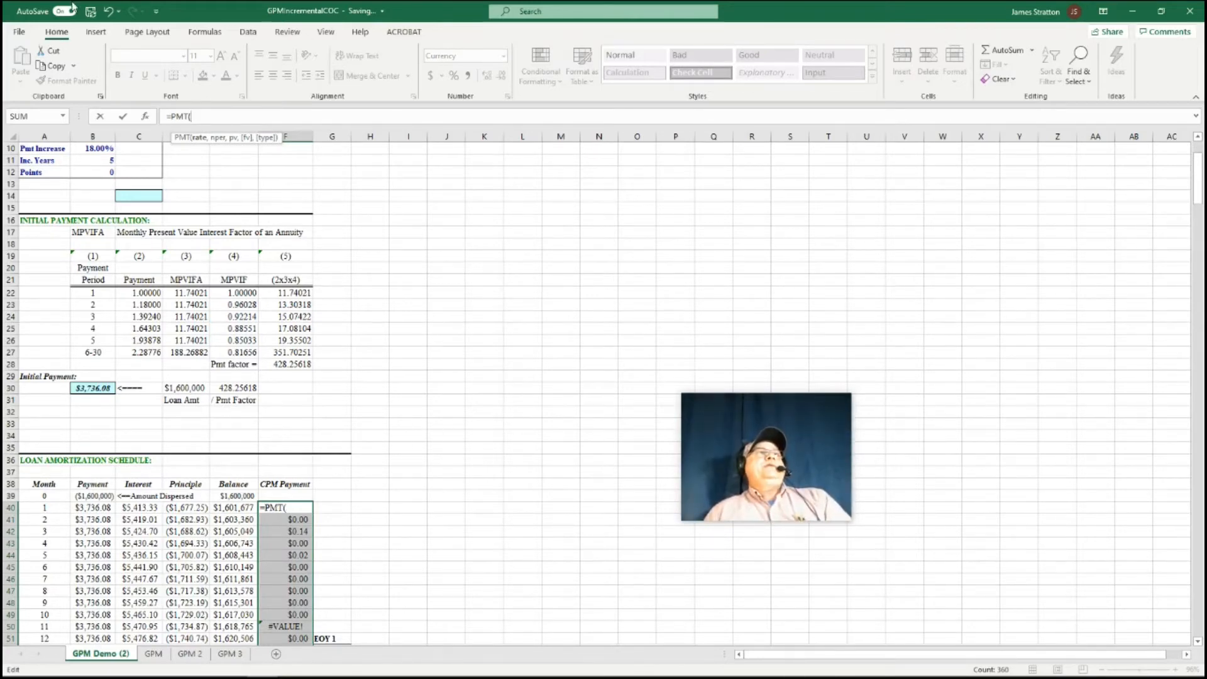
left_click(107, 14)
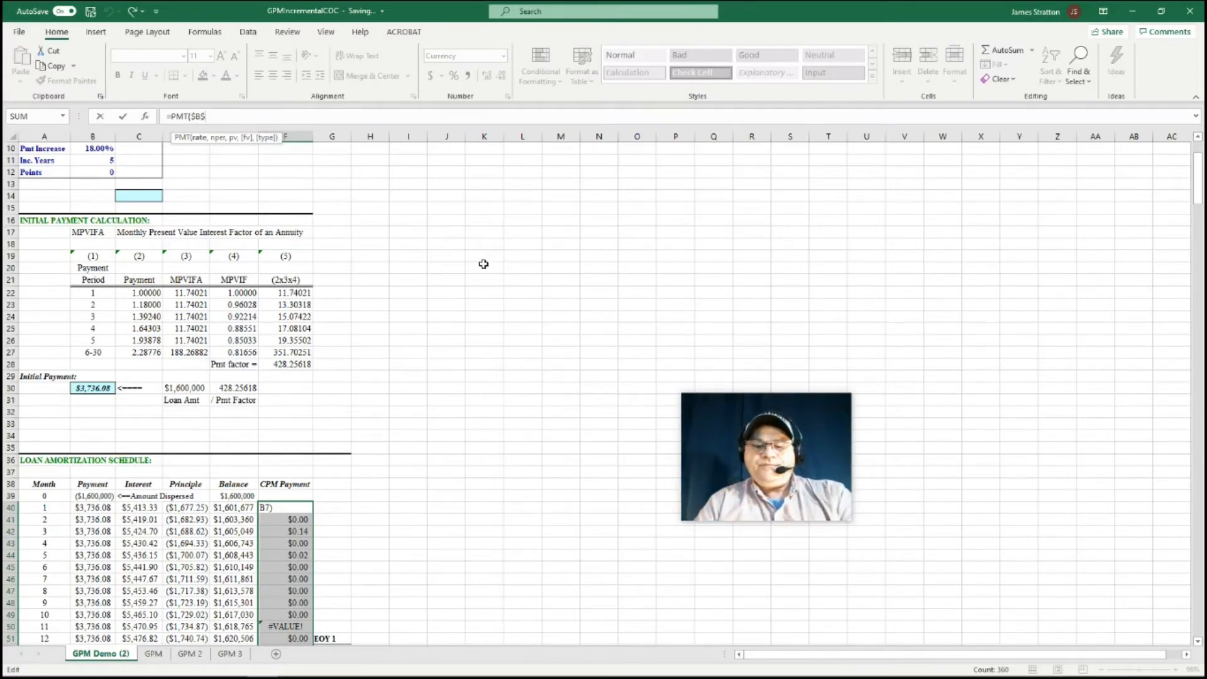
Rebuild the month 1 CPM payment formula in F40 as =PMT($B$8/12,(B9*12),-B7)
type("8")
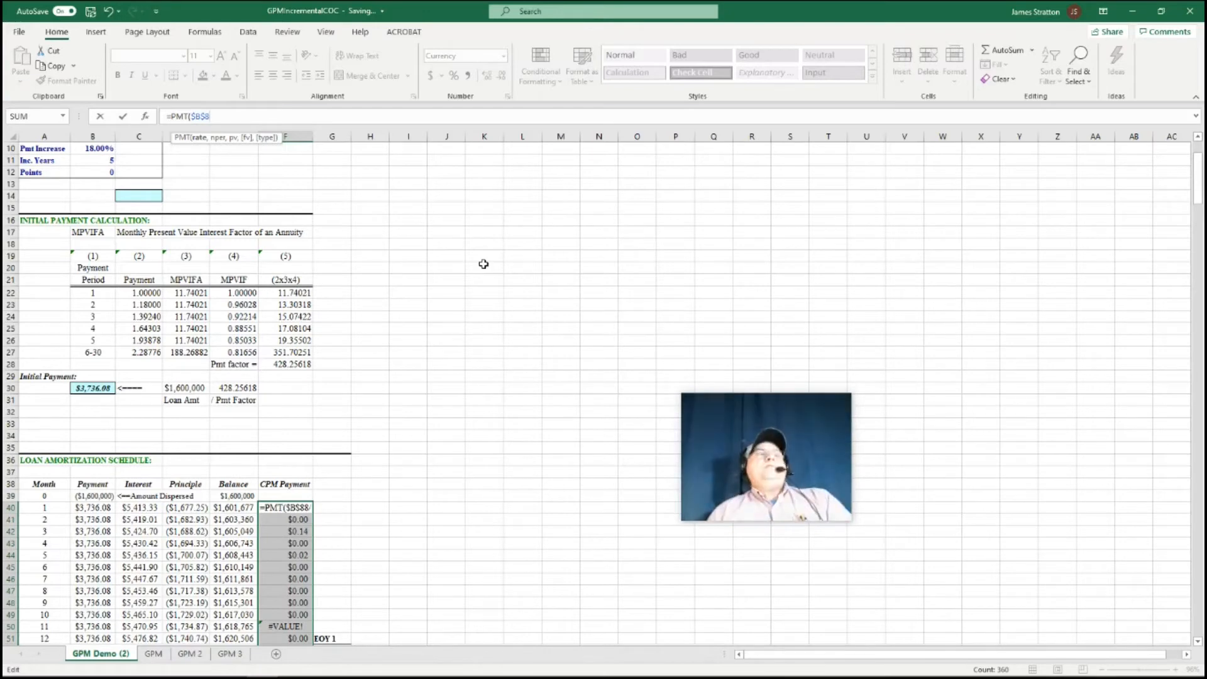
type("/")
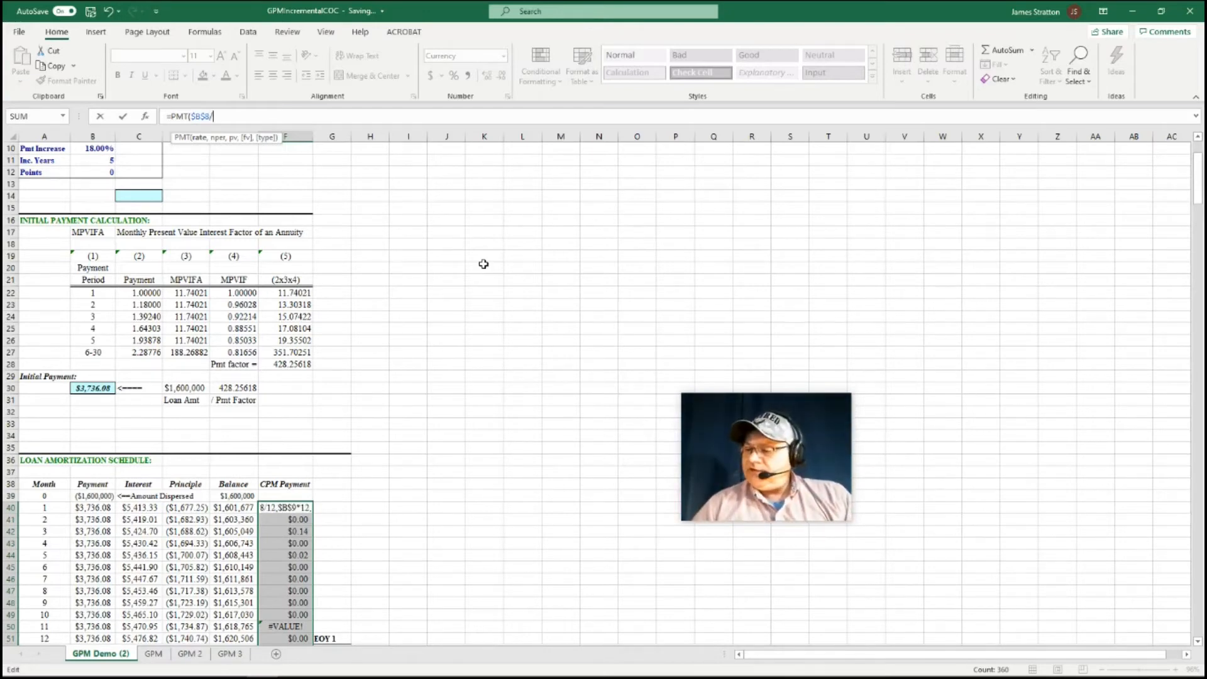
type("12,12,")
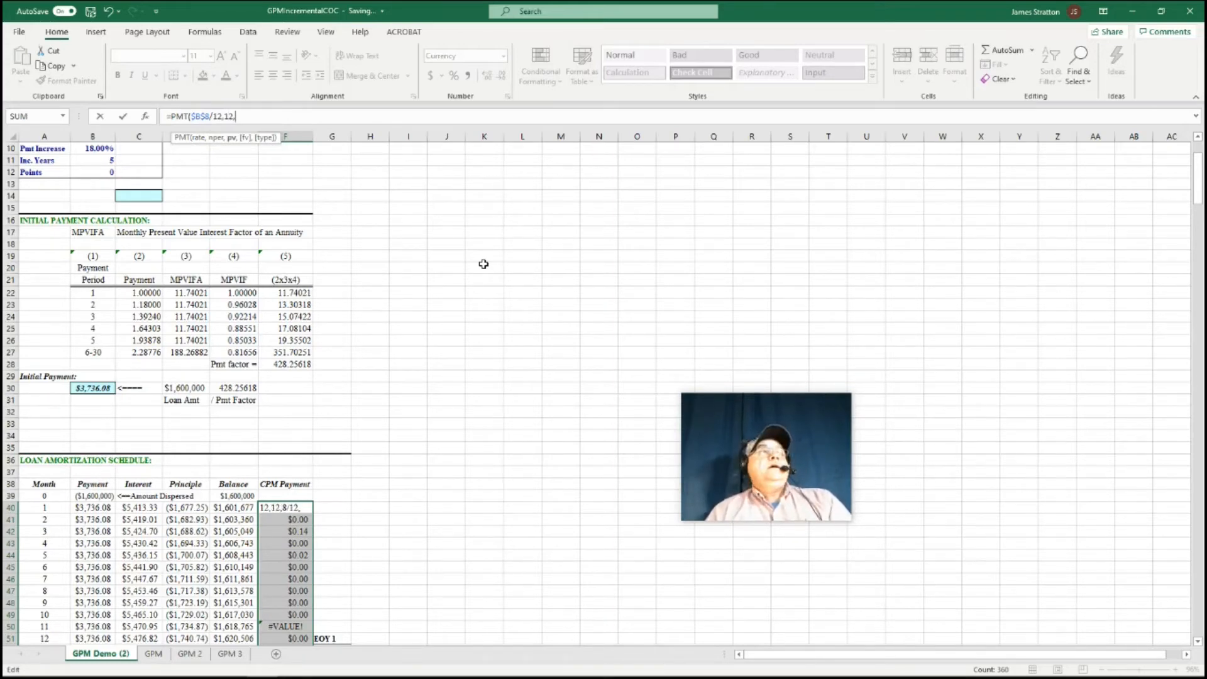
type("-")
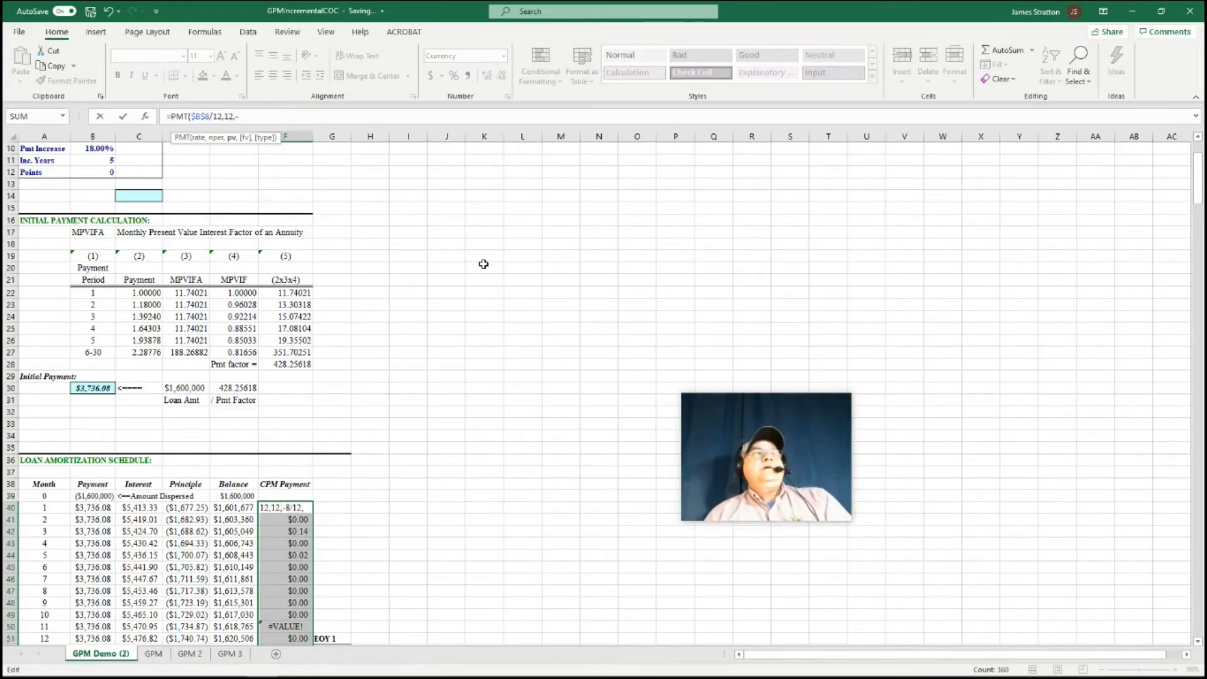
scroll(361, 334, "up", 3)
left_click(101, 223)
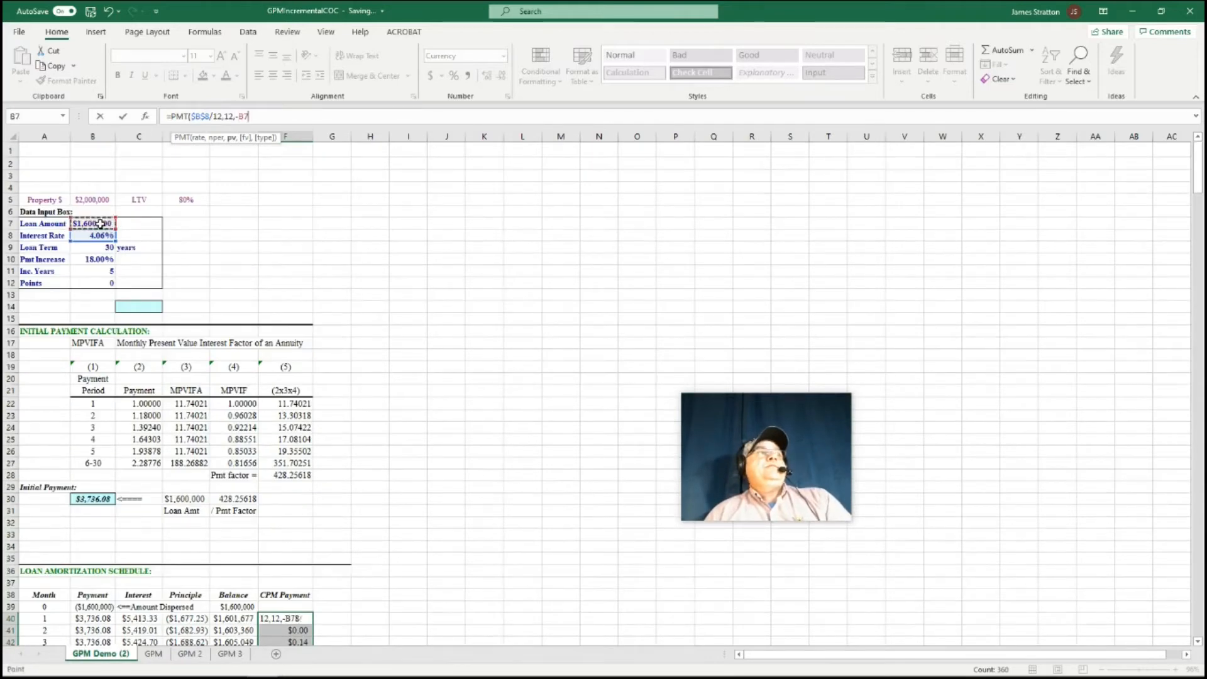
left_click(232, 118)
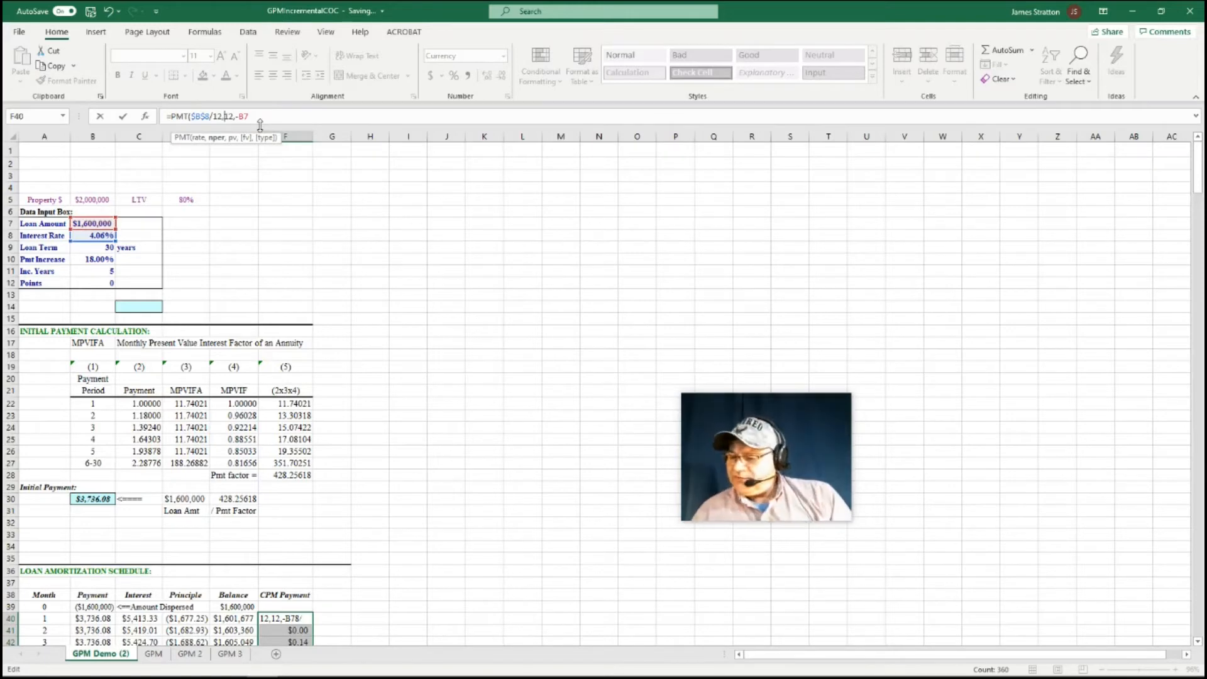
type("(")
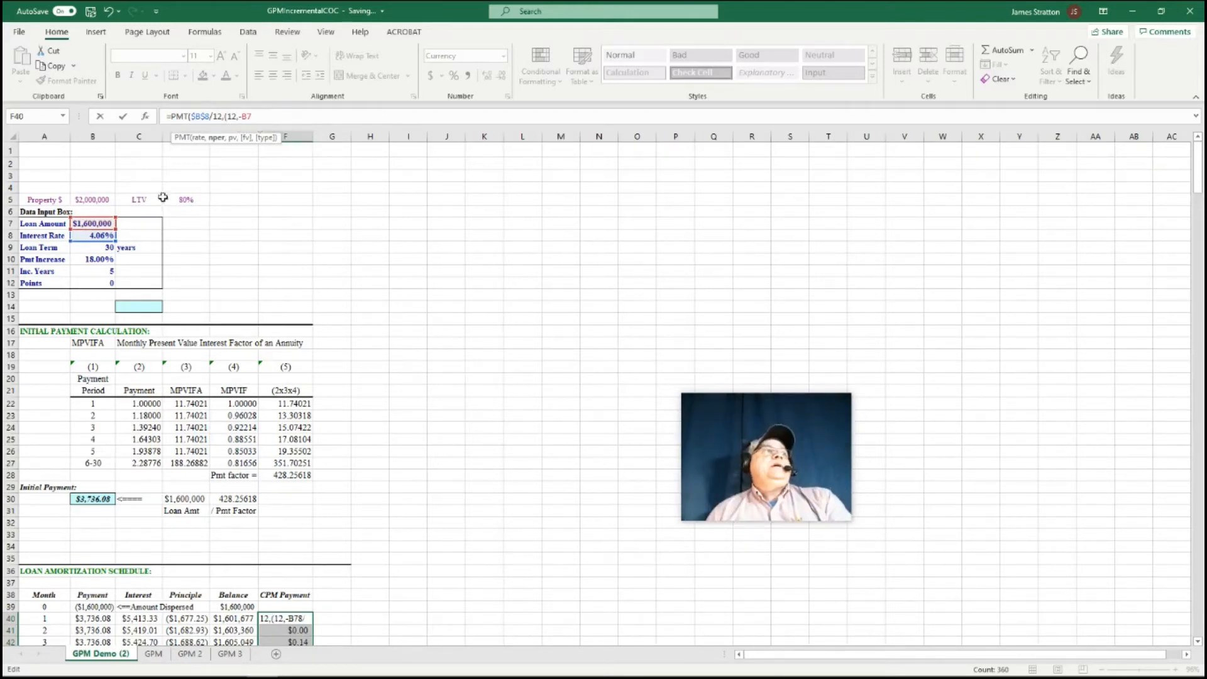
left_click(87, 248)
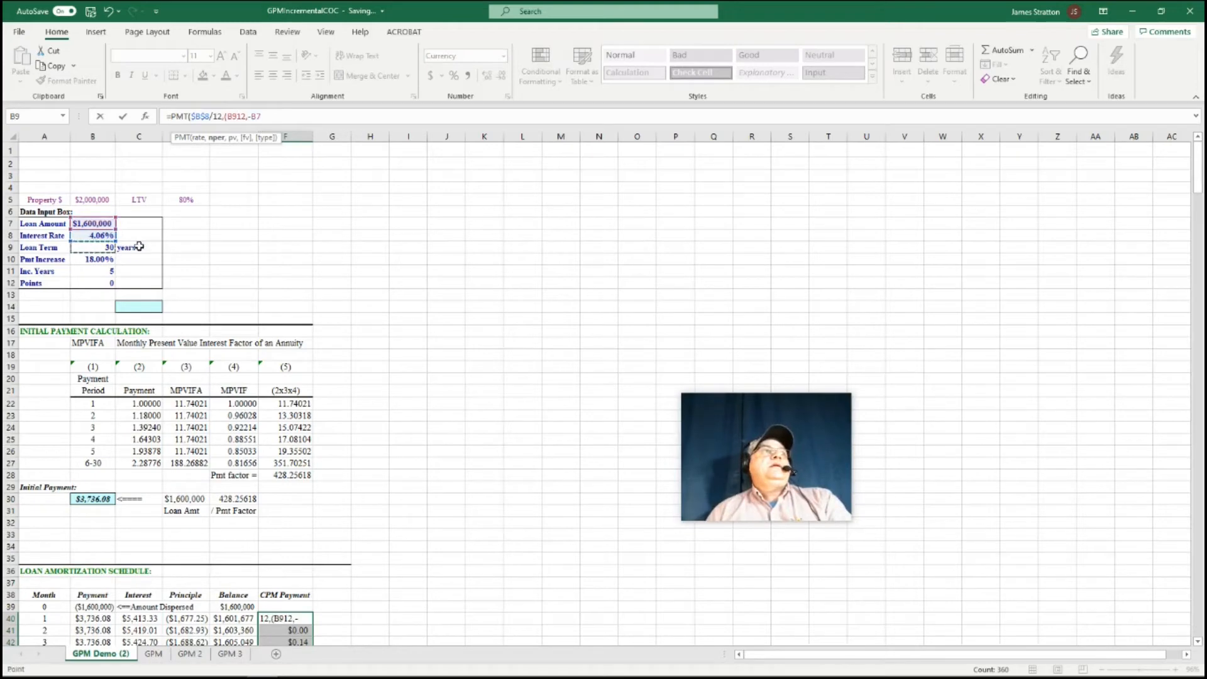
type("*")
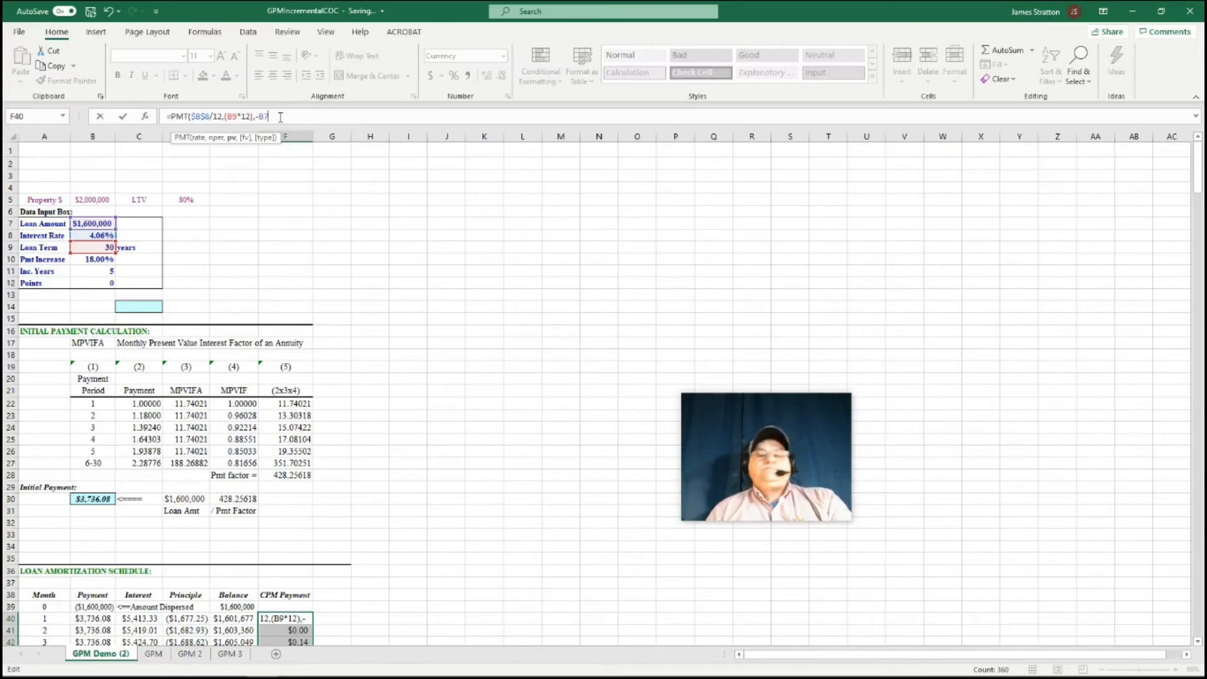
type(")")
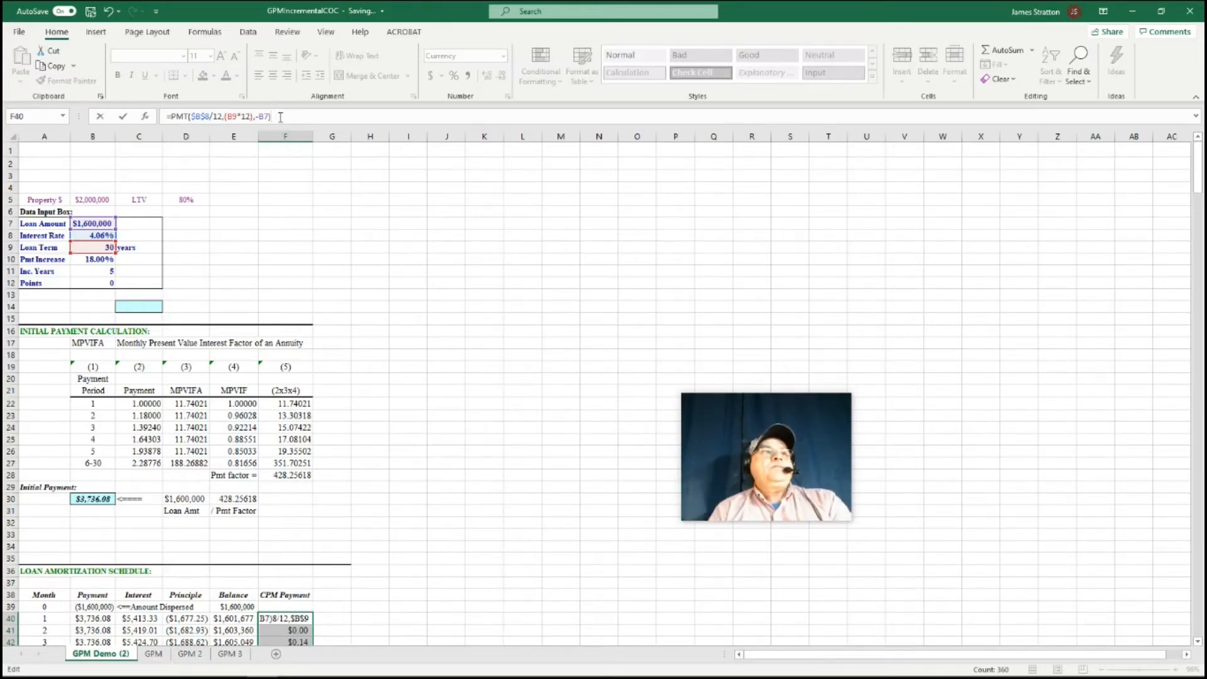
key("Return")
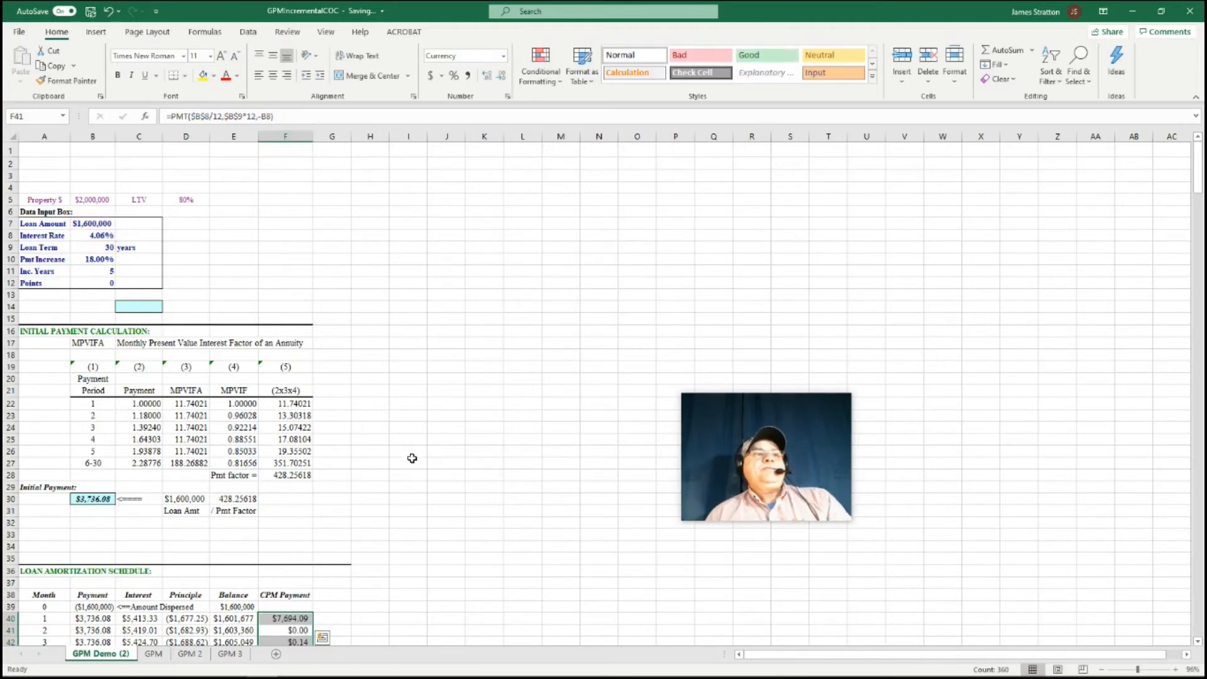
Fill the rebuilt formula =PMT($B$8/12,(B9*12),-B7) from F40 down the CPM Payment column
scroll(412, 496, "down", 3)
left_click(304, 507)
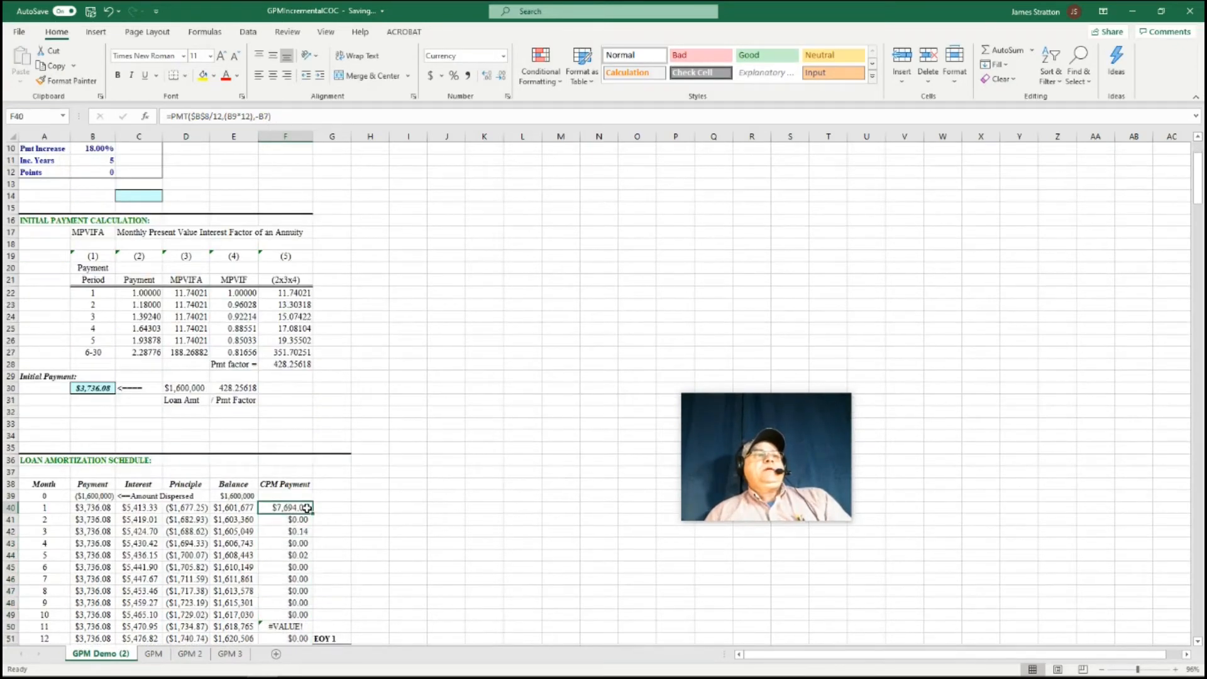
double_click(312, 514)
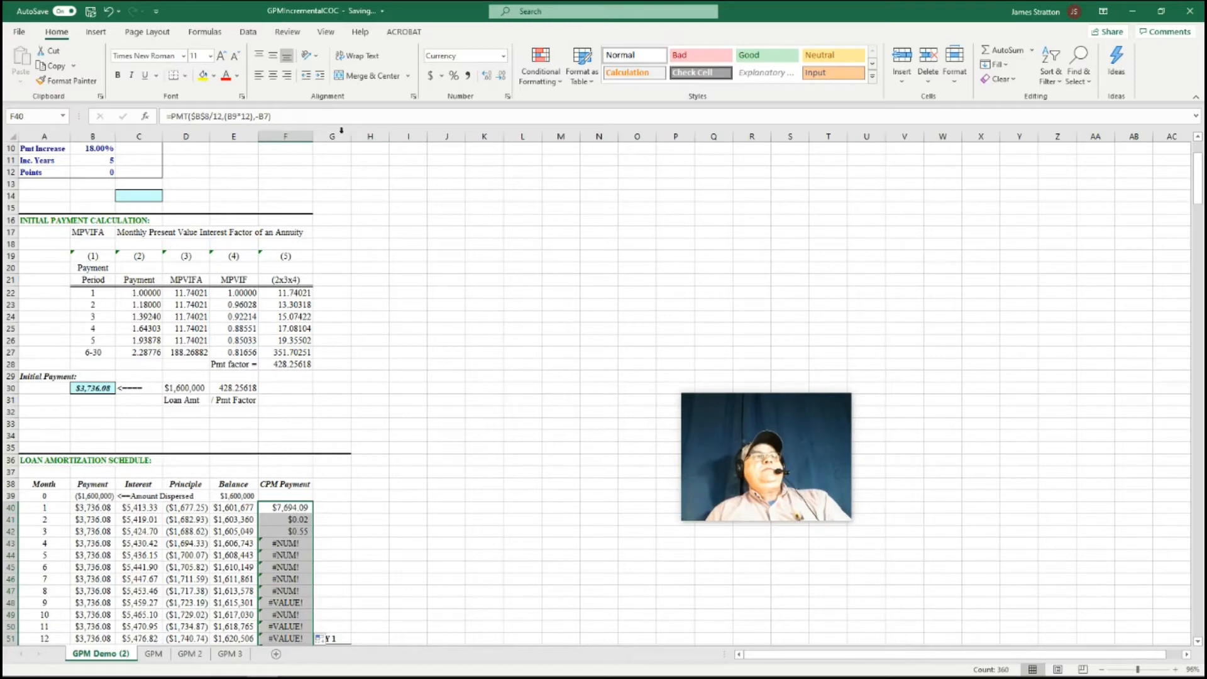
Clear the whole formula from F40 and reselect the emptied cell
left_click(275, 117)
key("BackSpace")
key("BackSpace")
key("BackSpace")
key("BackSpace")
key("BackSpace")
key("BackSpace")
key("BackSpace")
key("BackSpace")
key("BackSpace")
key("BackSpace")
key("BackSpace")
key("BackSpace")
key("BackSpace")
key("BackSpace")
key("BackSpace")
key("BackSpace")
key("BackSpace")
key("BackSpace")
key("BackSpace")
key("BackSpace")
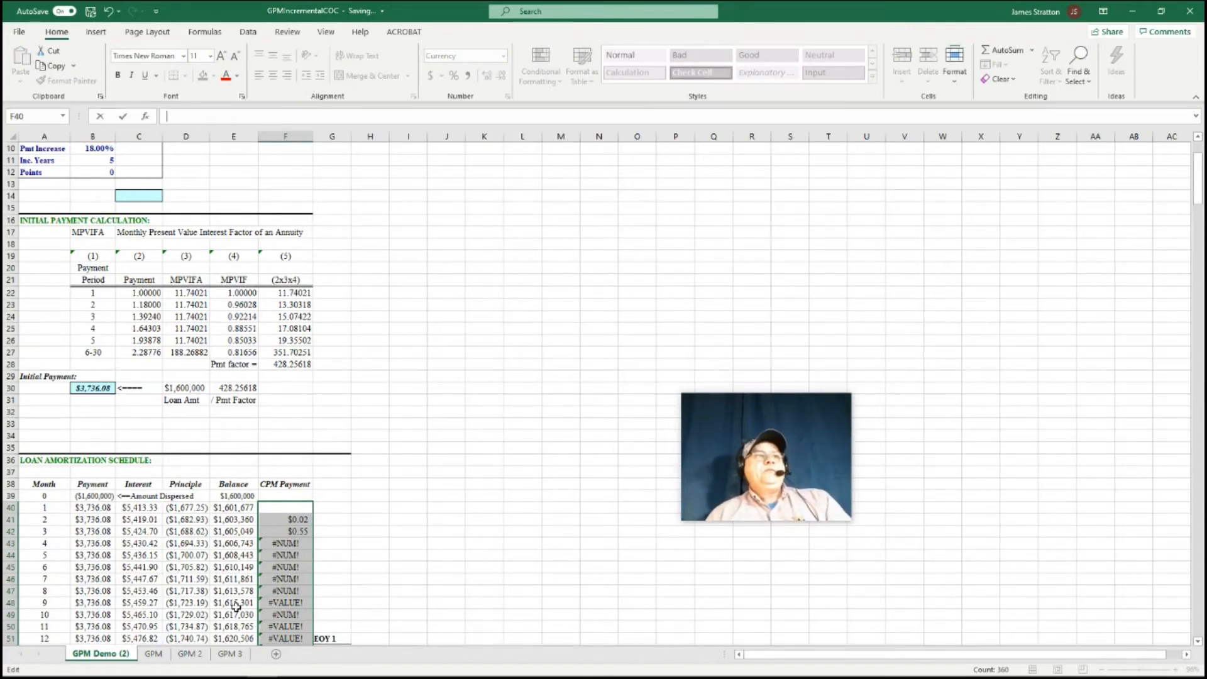
left_click(287, 543)
left_click(290, 498)
left_click(291, 510)
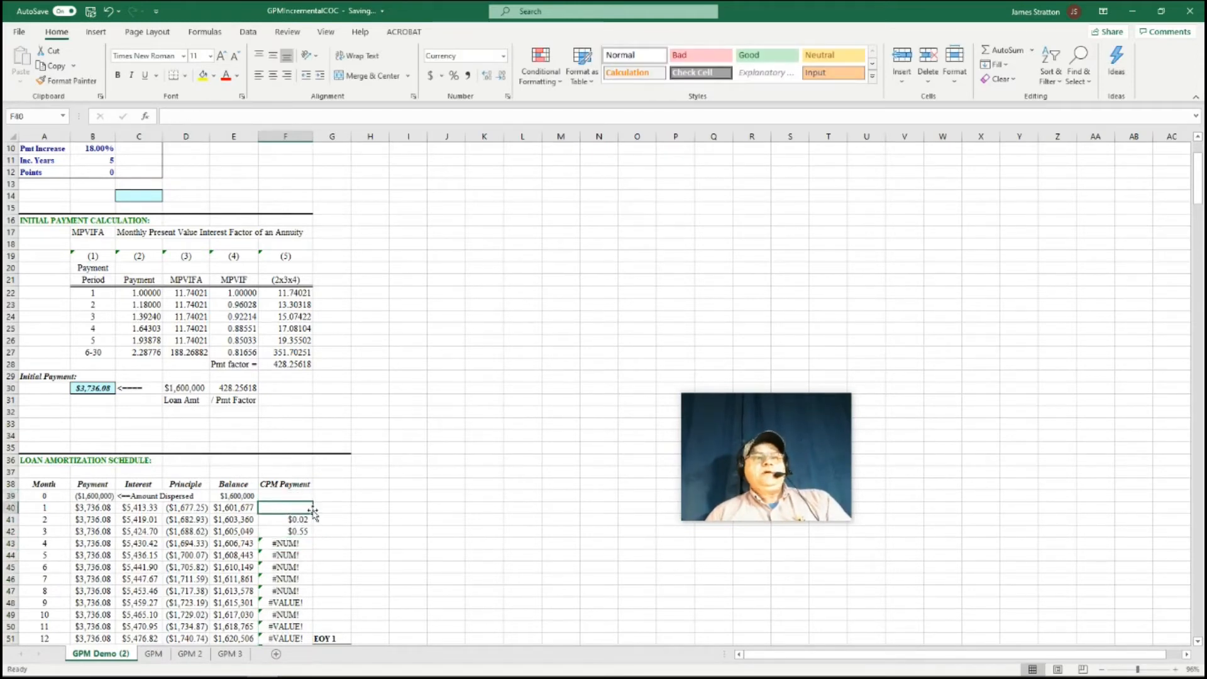
Try to enter =PMT((B8/12,(B9*12,-B7) in F40, picking the interest rate, loan term and loan amount inputs
type("=pmt")
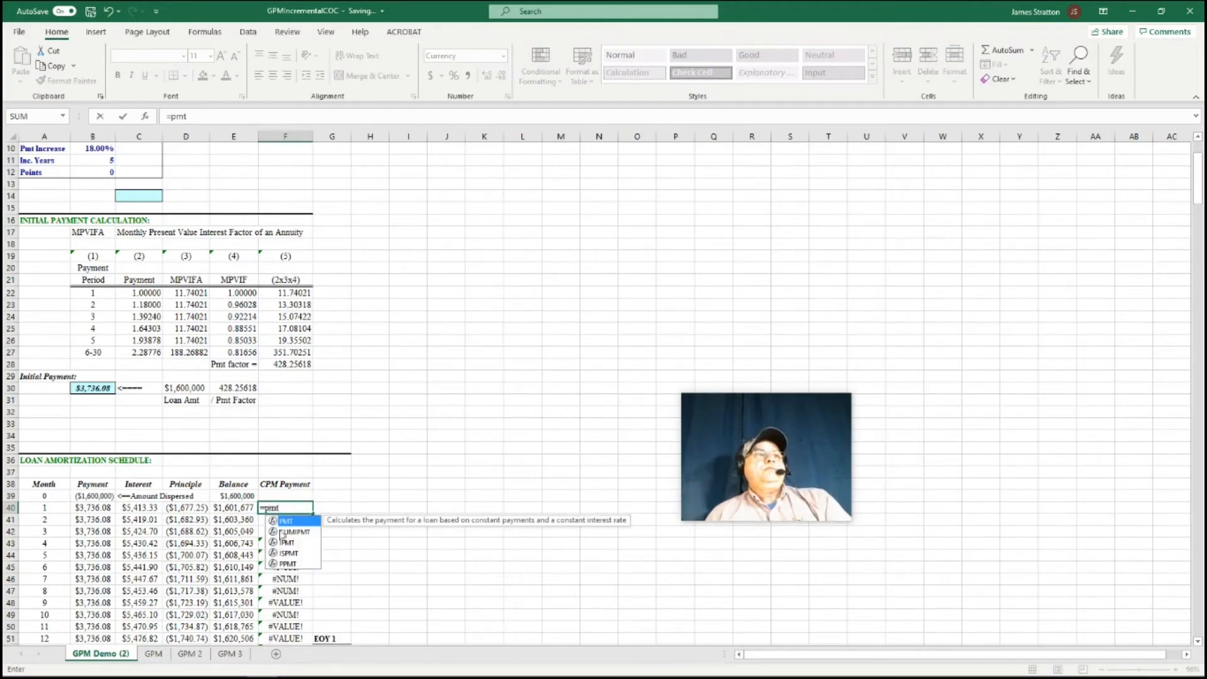
double_click(291, 522)
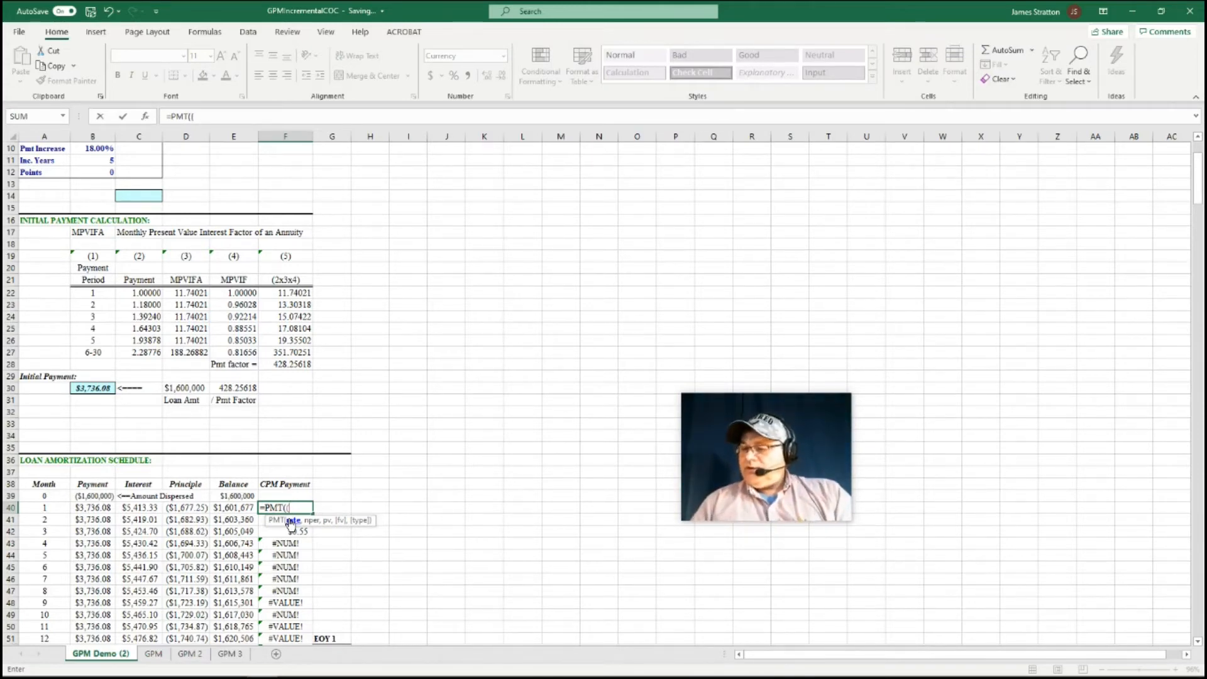
scroll(93, 242, "up", 3)
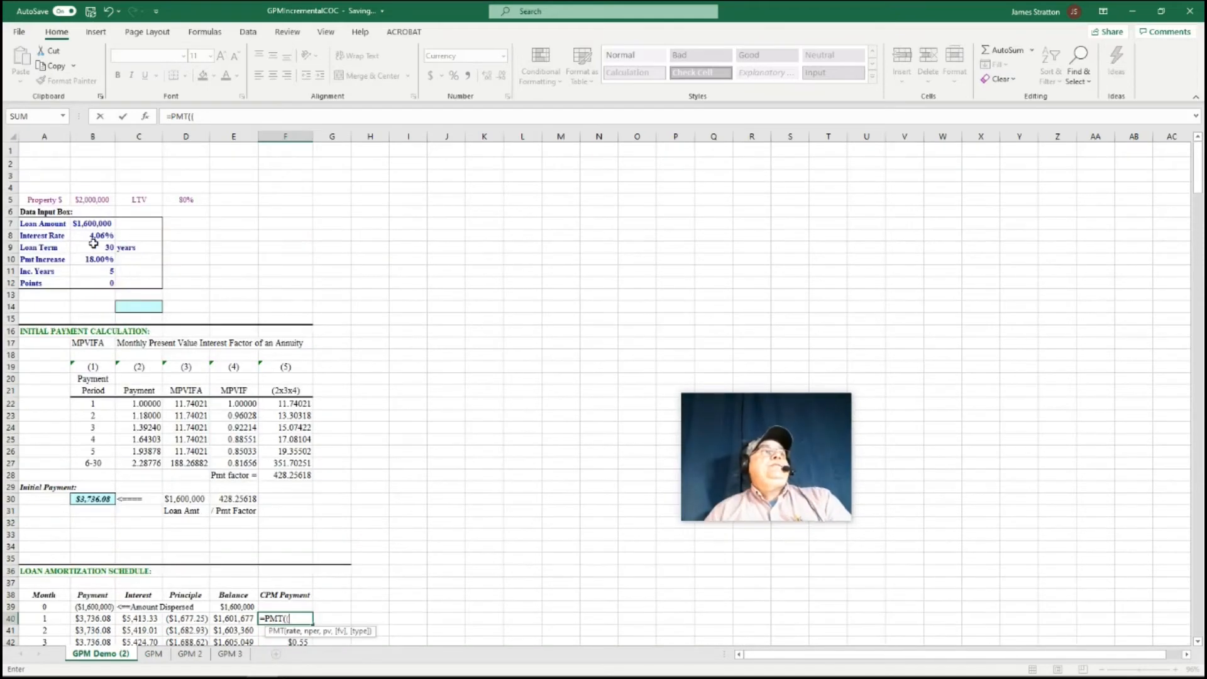
left_click(97, 236)
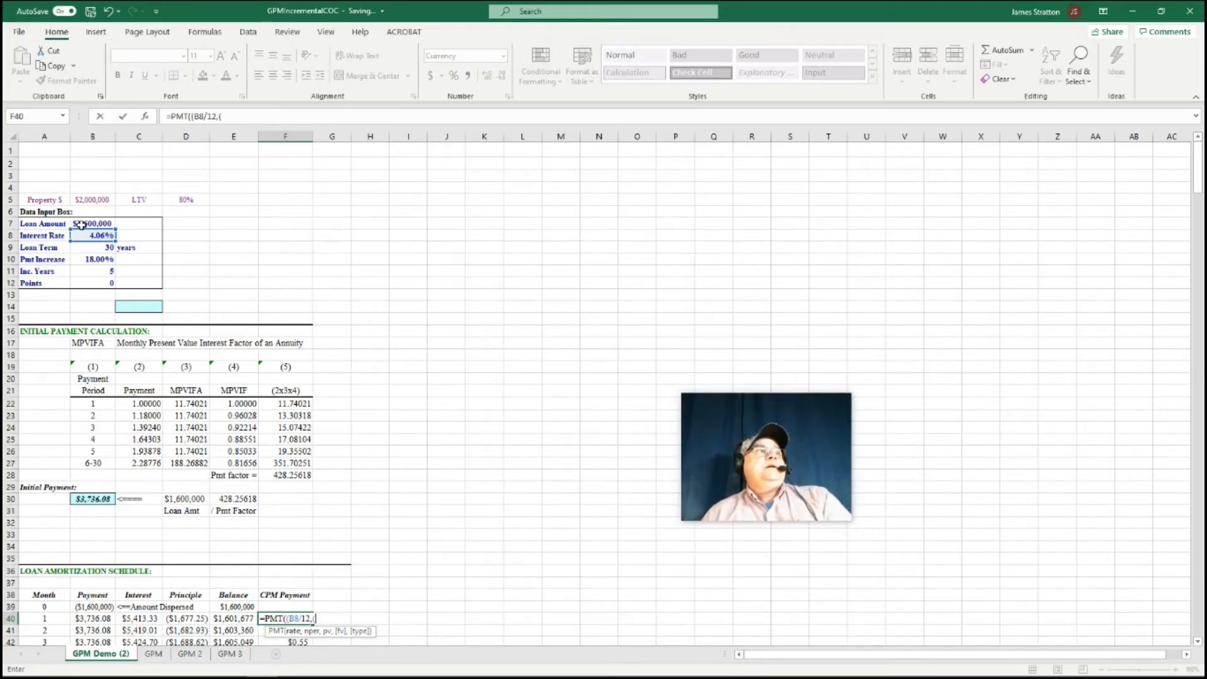
left_click(96, 248)
type("*")
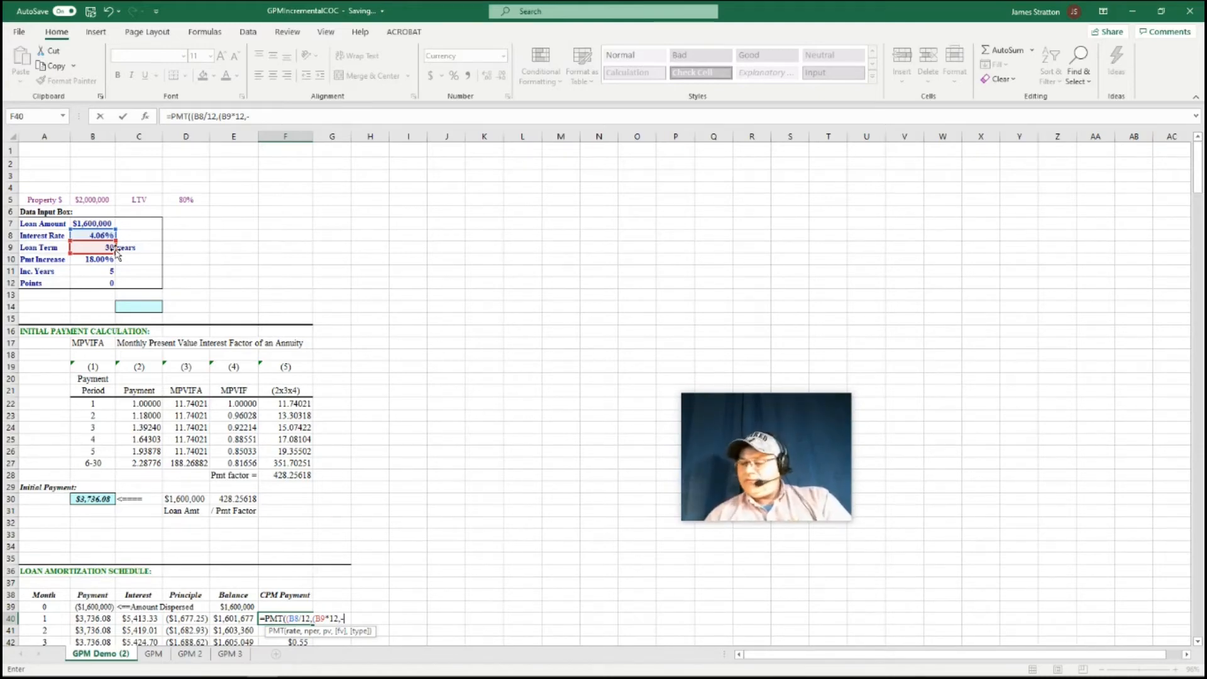
left_click(94, 224)
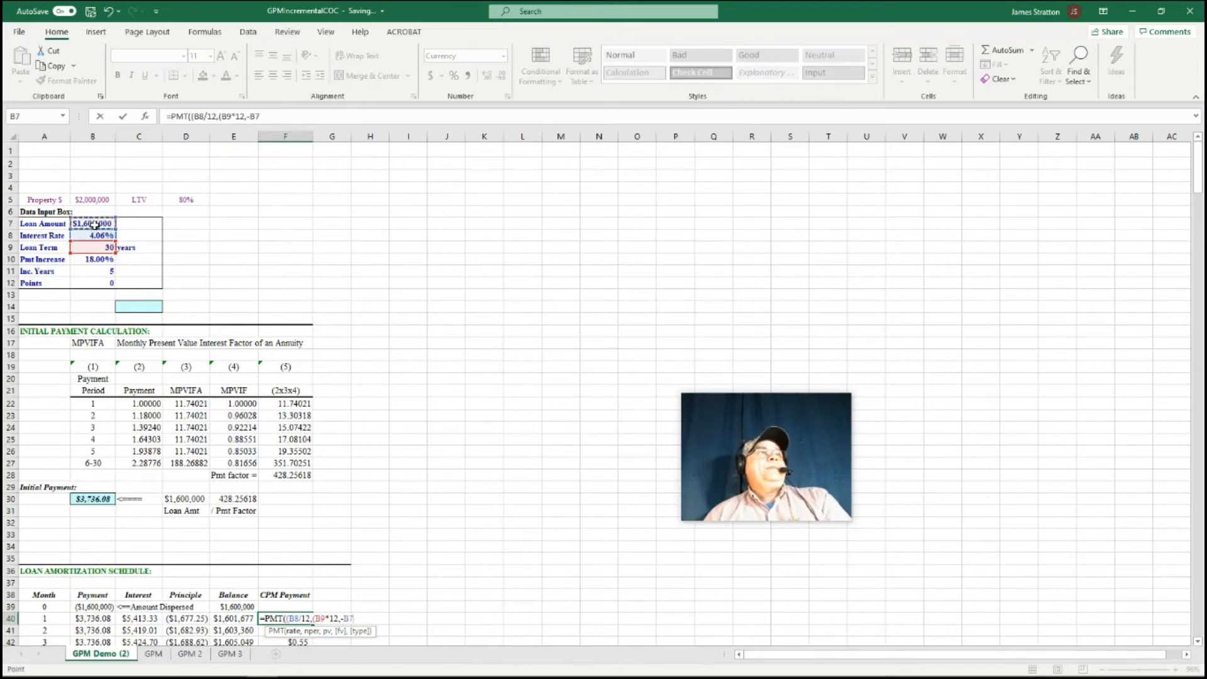
type(")")
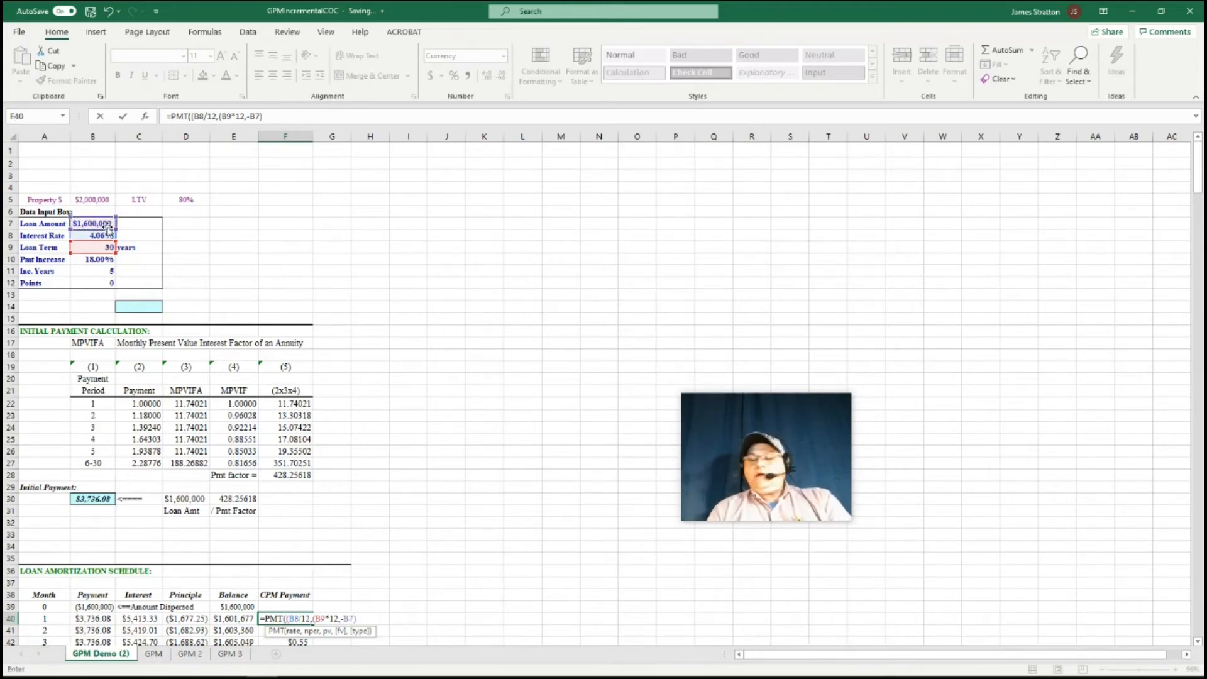
key("Return")
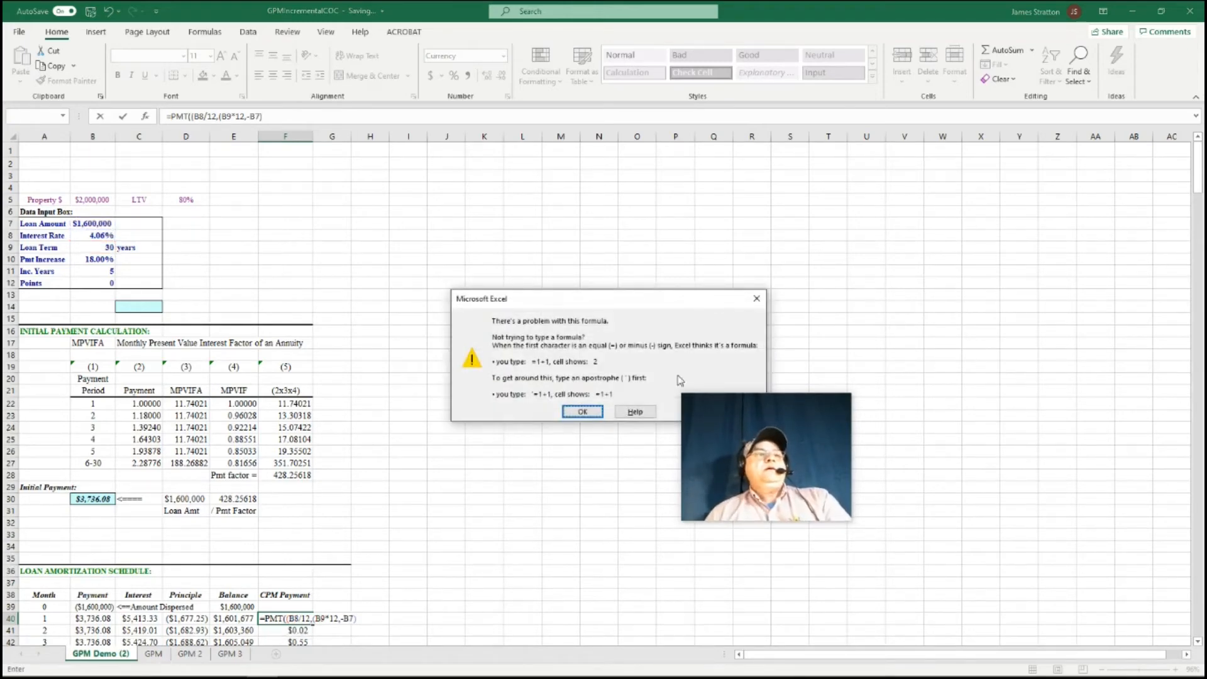
left_click(583, 412)
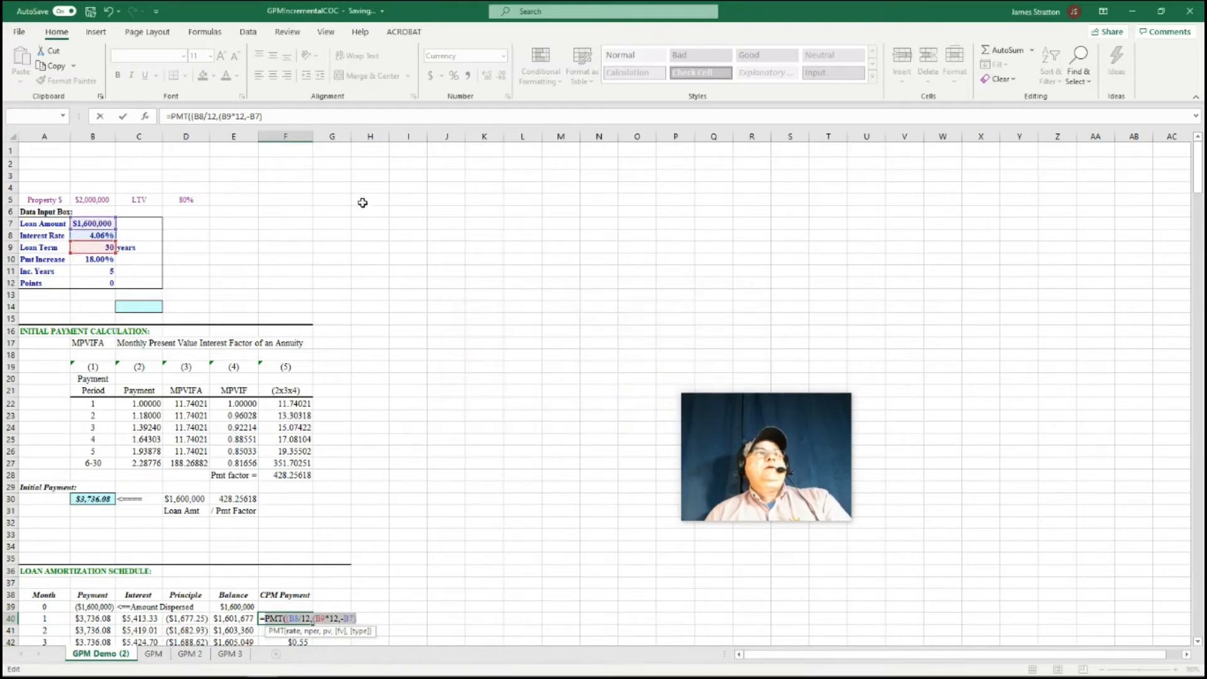
Close the parenthesis after B9*12 in F40's formula and try to accept =PMT((B8/12,(B9*12),-B7)
left_click(244, 117)
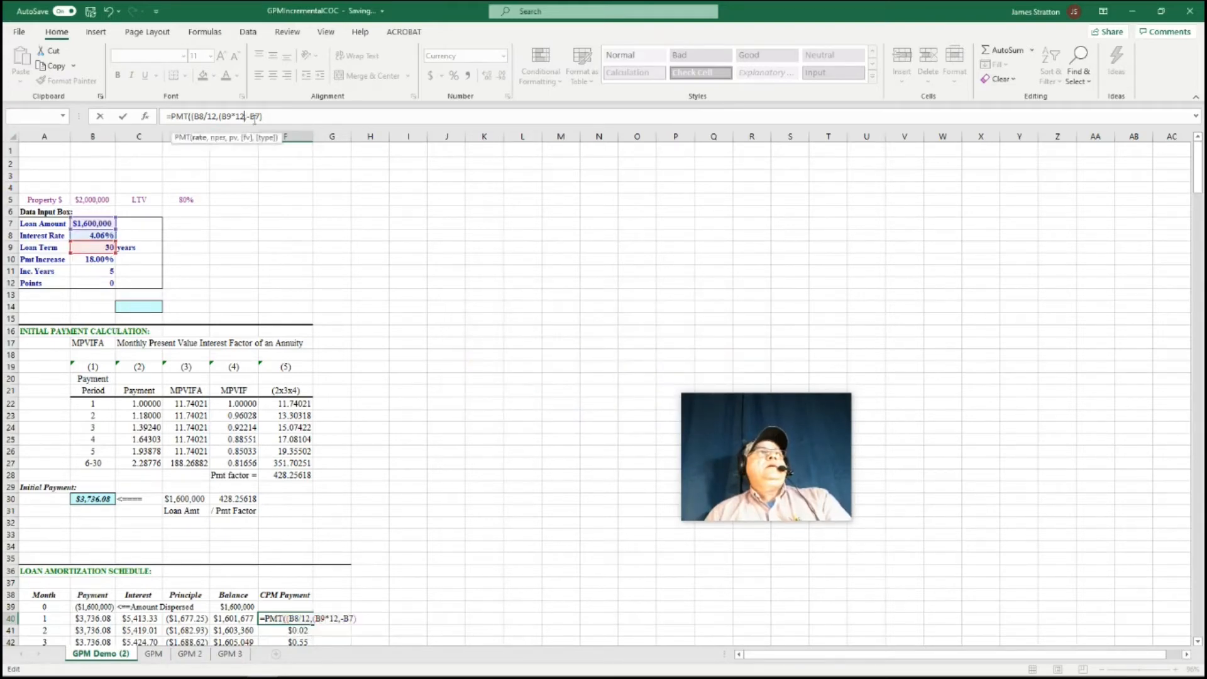
type(")")
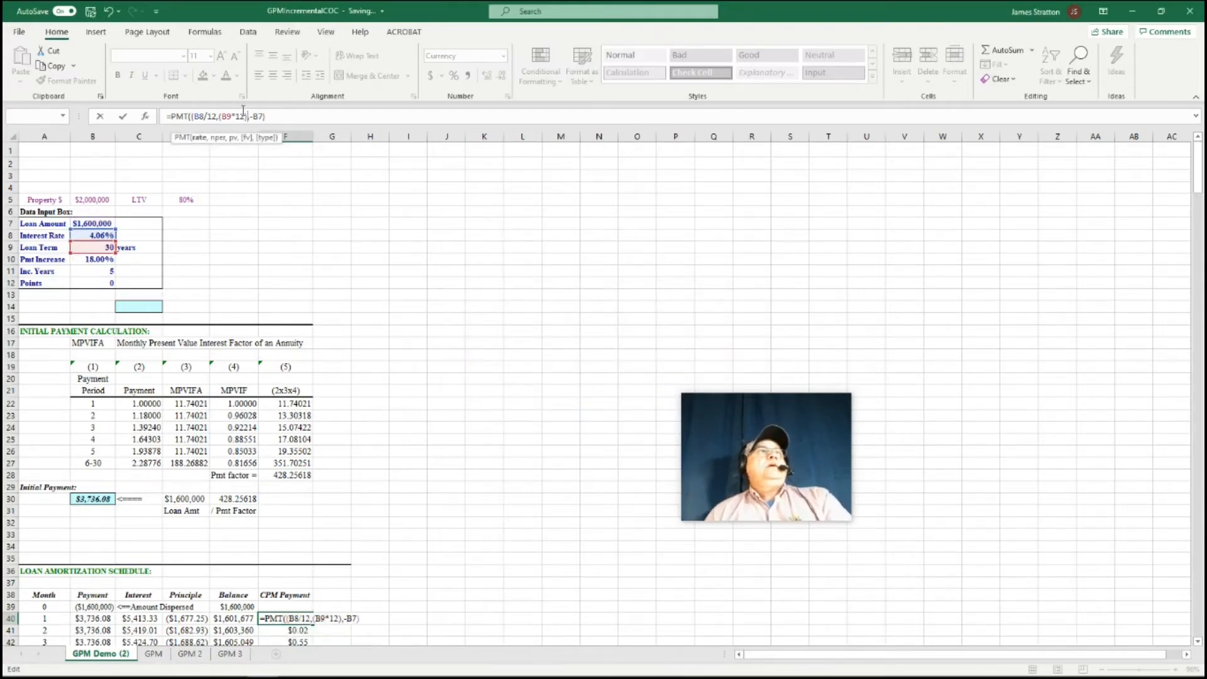
key("Return")
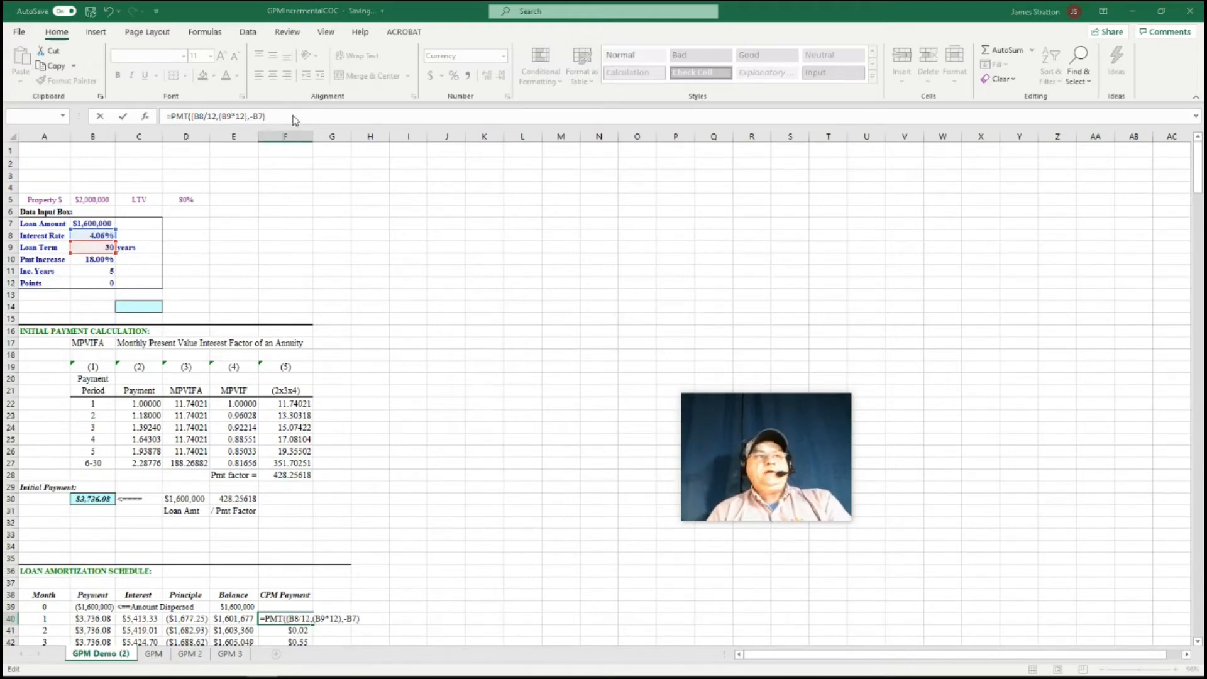
left_click(583, 411)
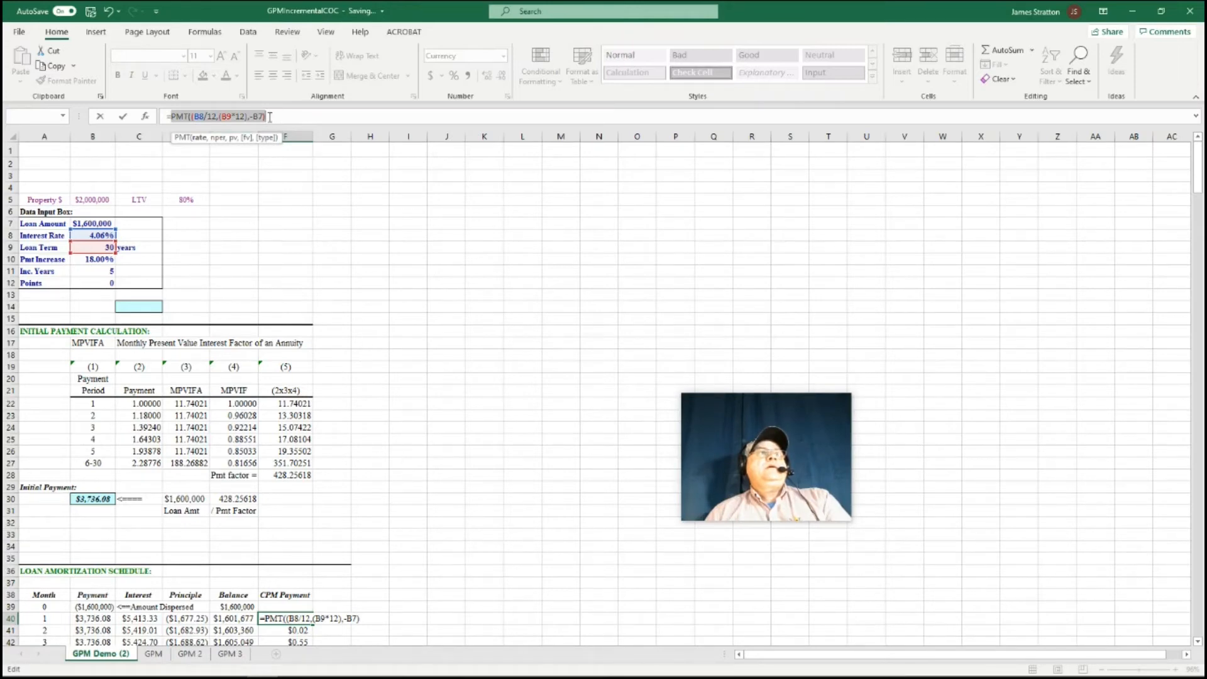
Remove the parentheses around B9*12 and the extra one before B8 so F40 holds =PMT(B8/12,B9*12,-B7)
left_click(222, 116)
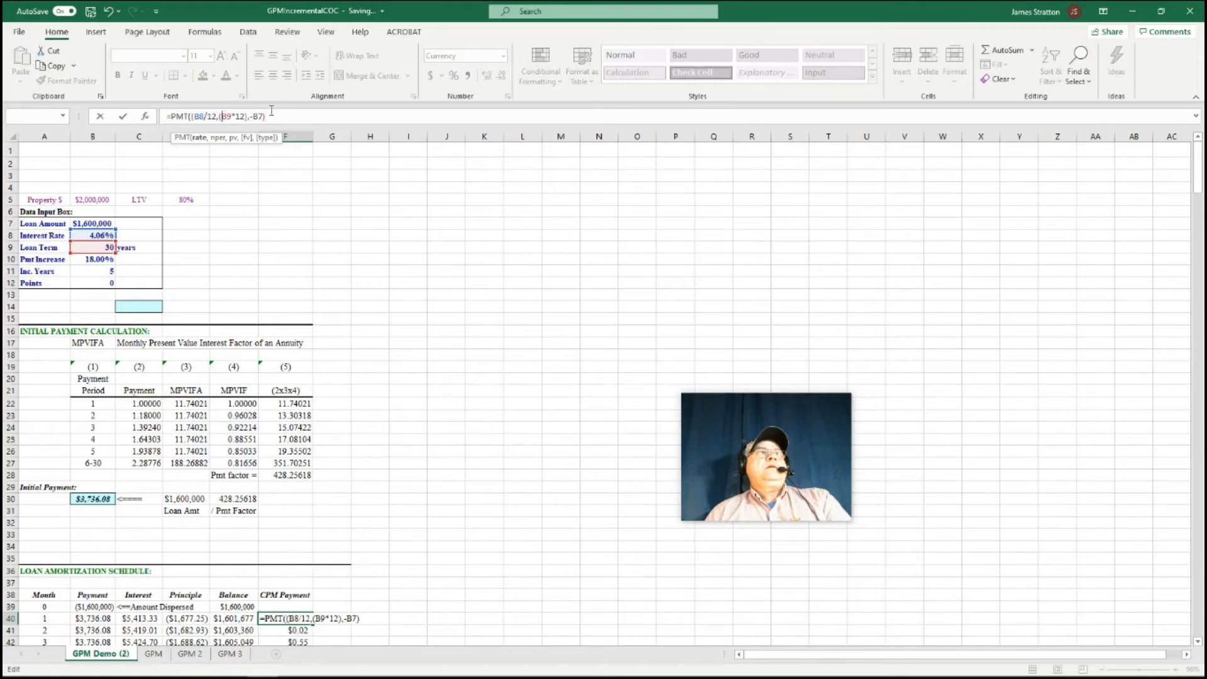
key("BackSpace")
left_click(245, 117)
key("BackSpace")
left_click(261, 119)
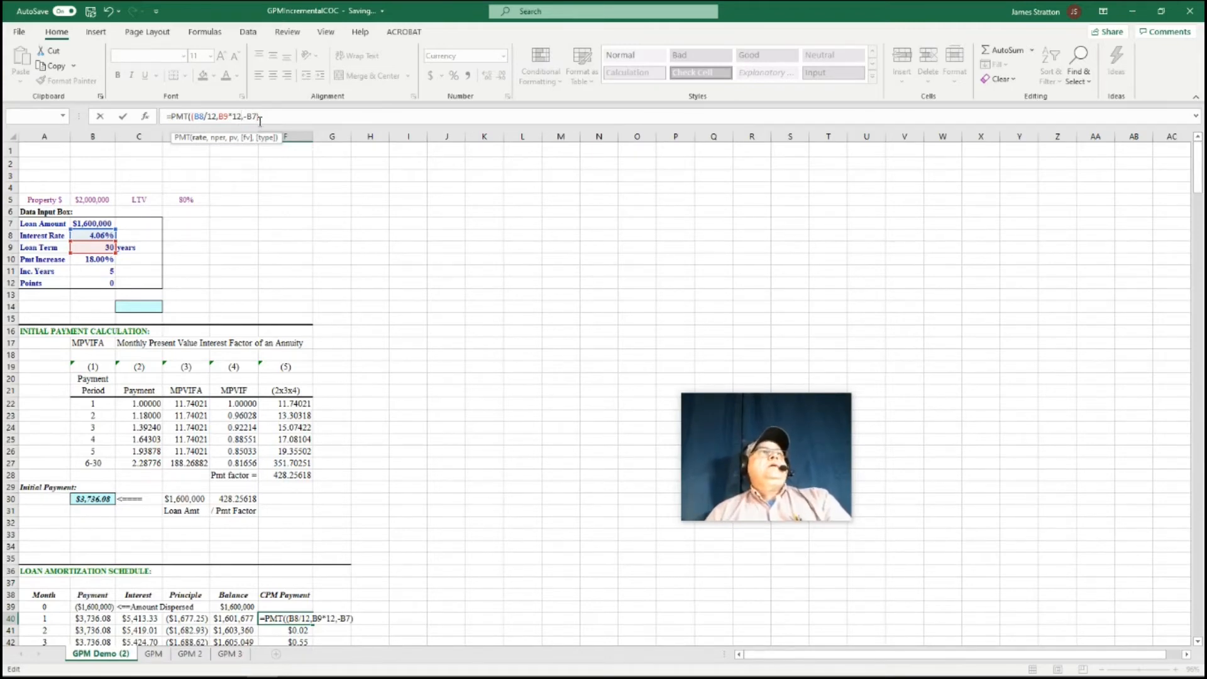
left_click(189, 117)
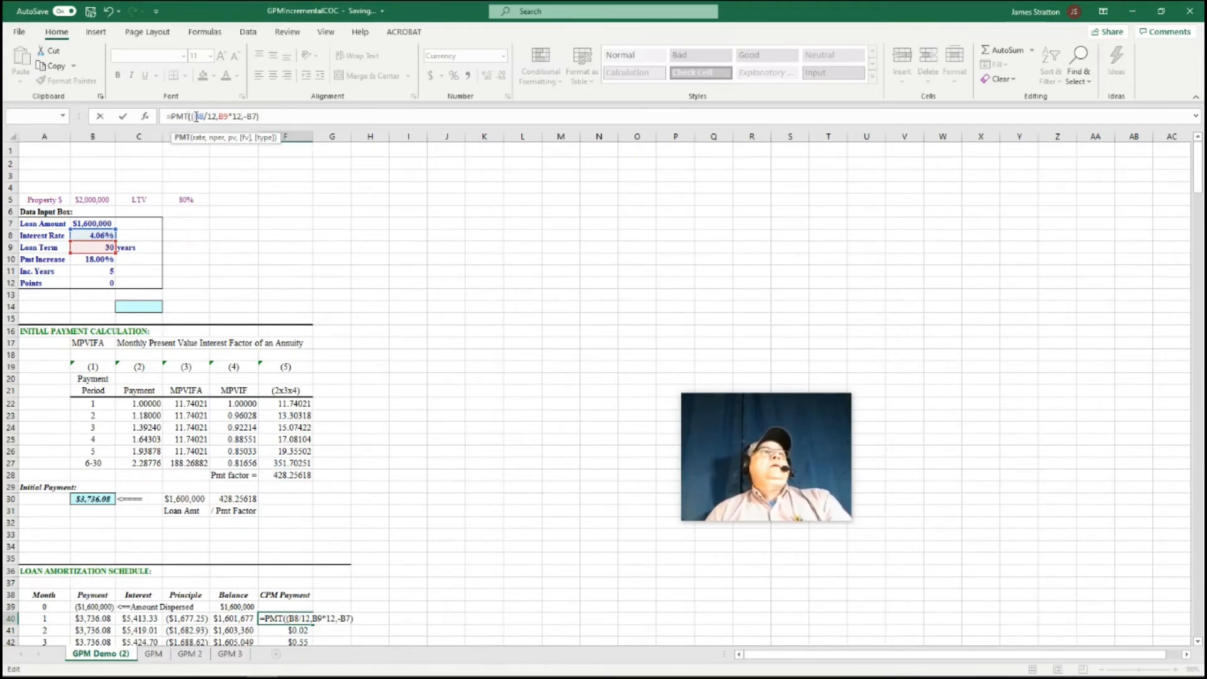
key("BackSpace")
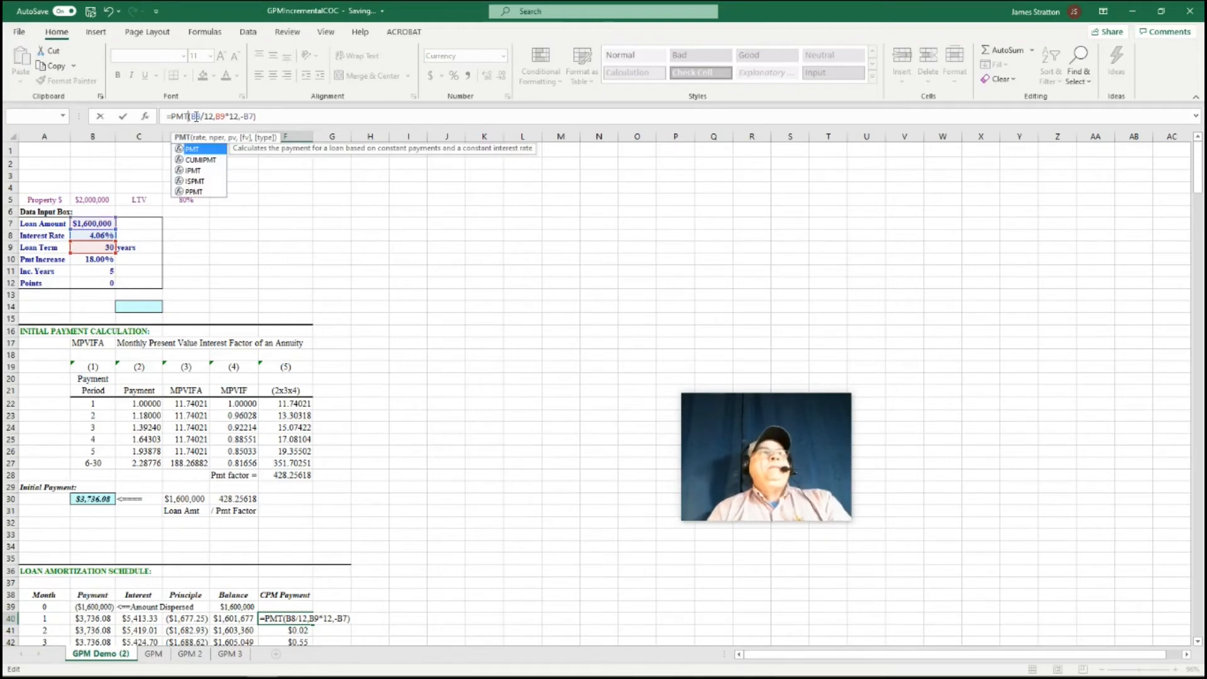
left_click(269, 118)
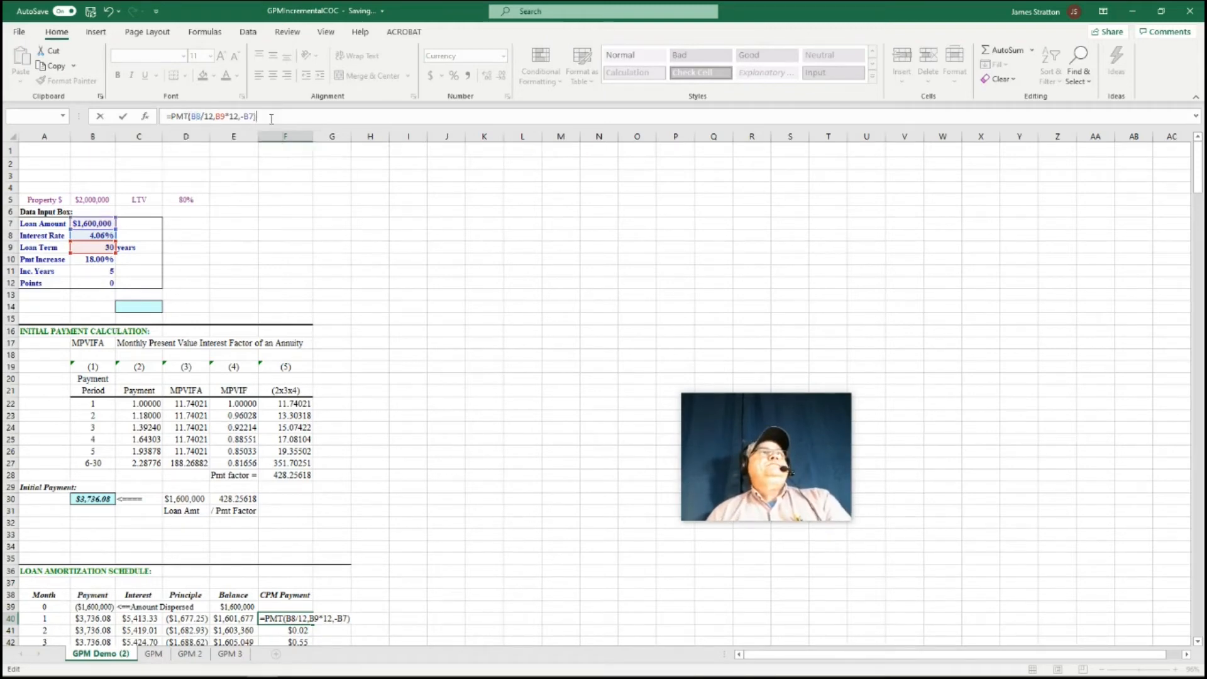
key("Return")
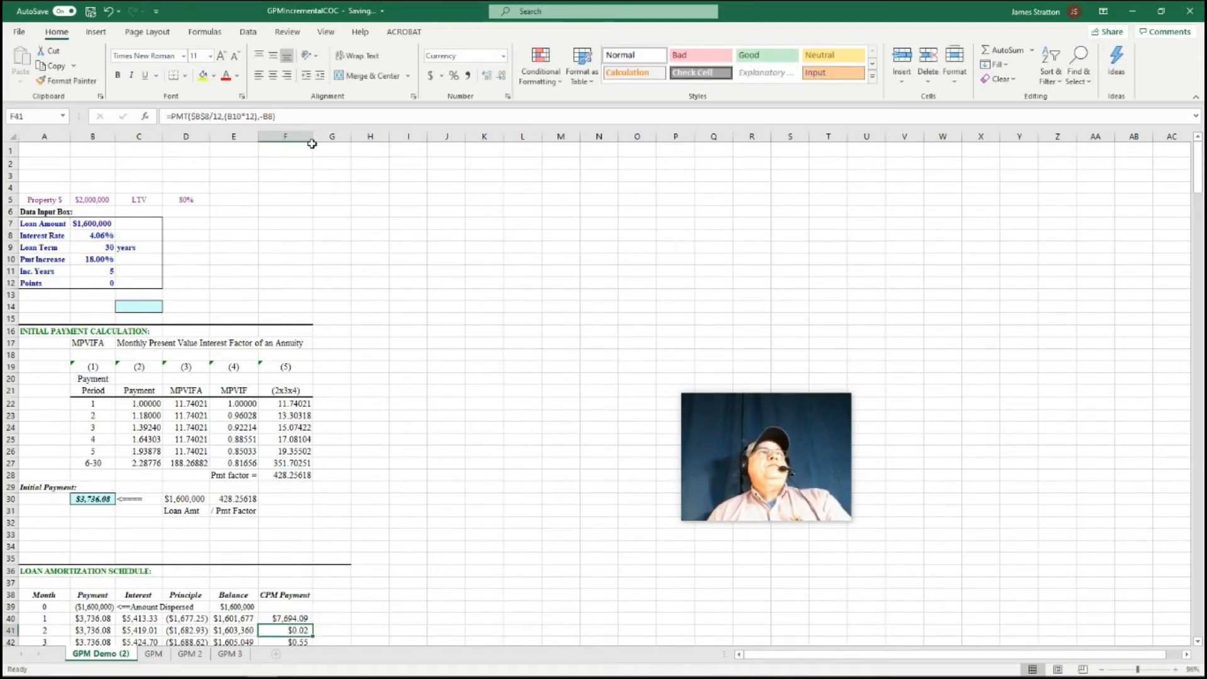
Fill =PMT(B8/12,B9*12,-B7) from F40 down the CPM Payment column and check the copied formula in F41
scroll(299, 503, "down", 3)
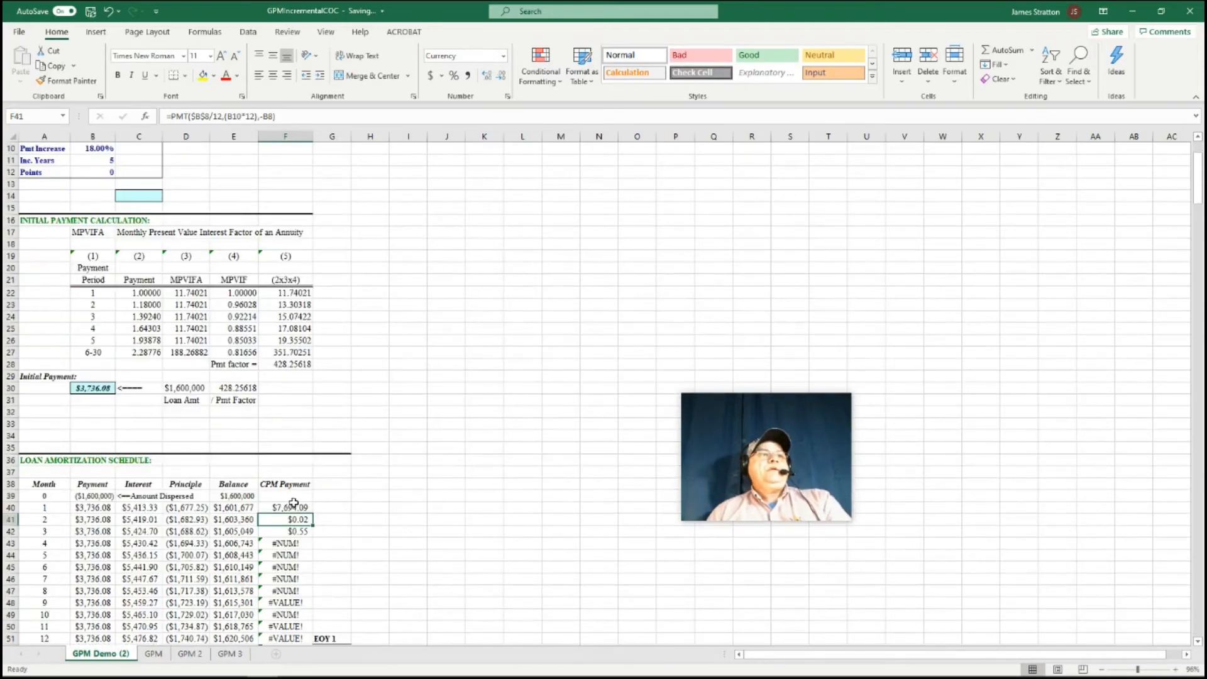
left_click(298, 507)
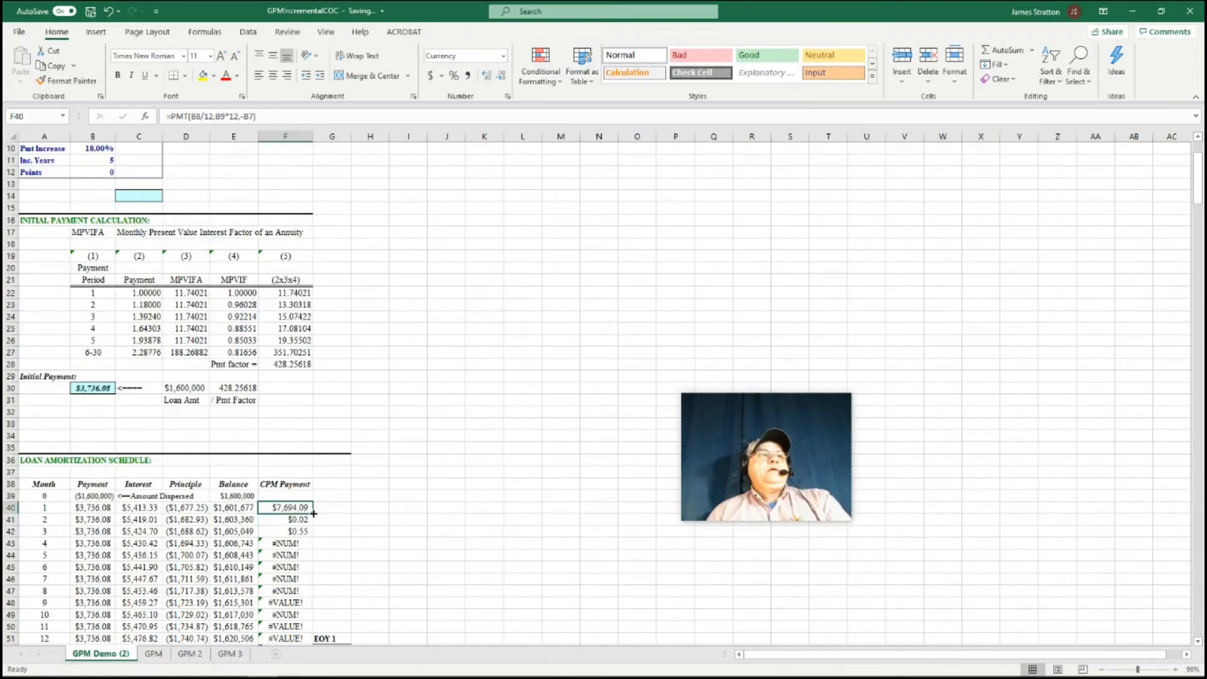
double_click(313, 514)
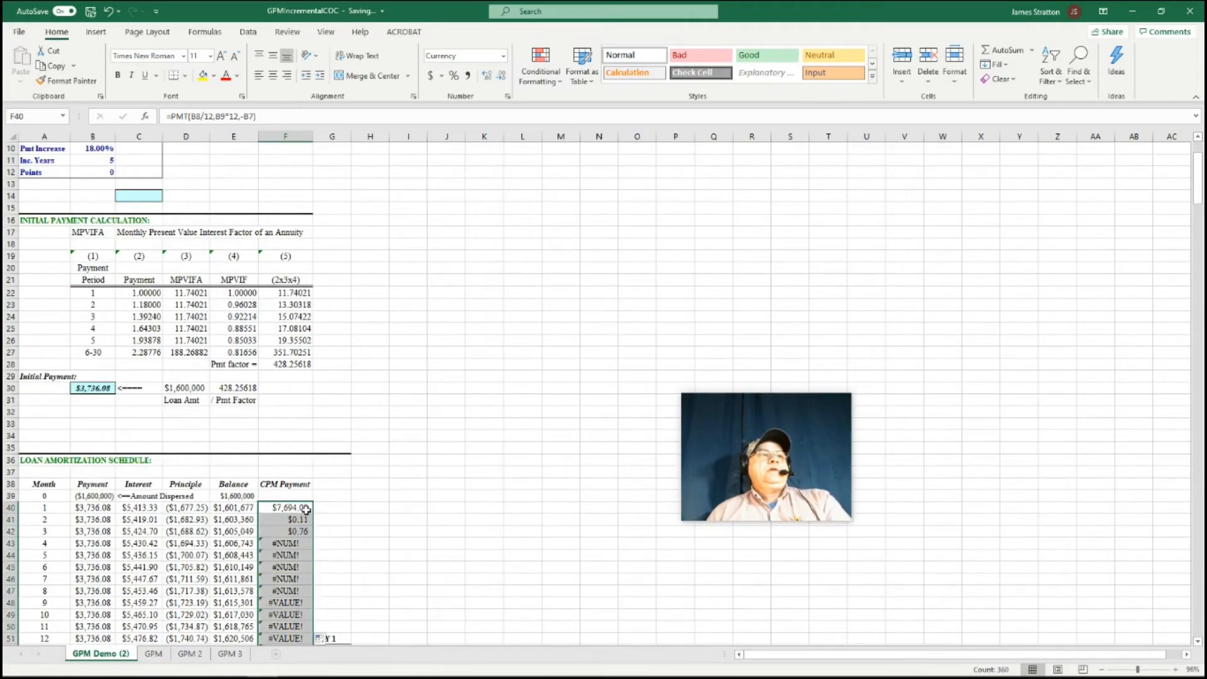
left_click(305, 510)
left_click_drag(313, 514, 313, 524)
left_click(299, 522)
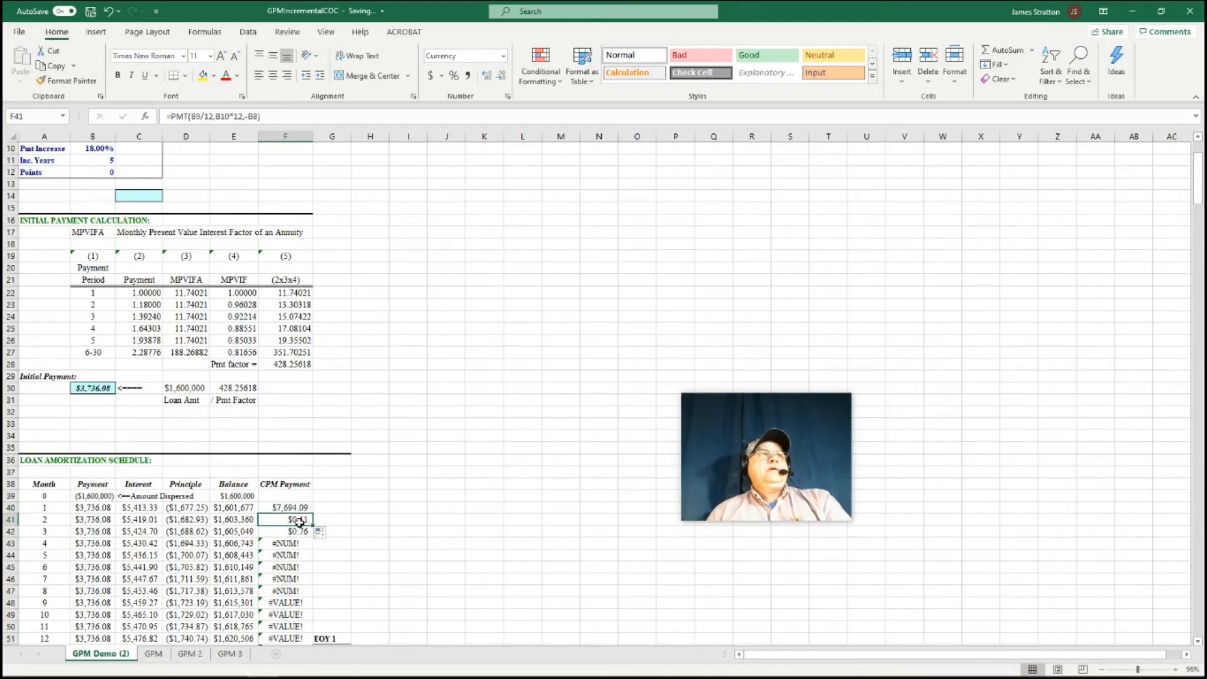
Make the interest rate and loan term references absolute in F40, giving =PMT($B$8/12,$B$9*12,-B7)
left_click(289, 510)
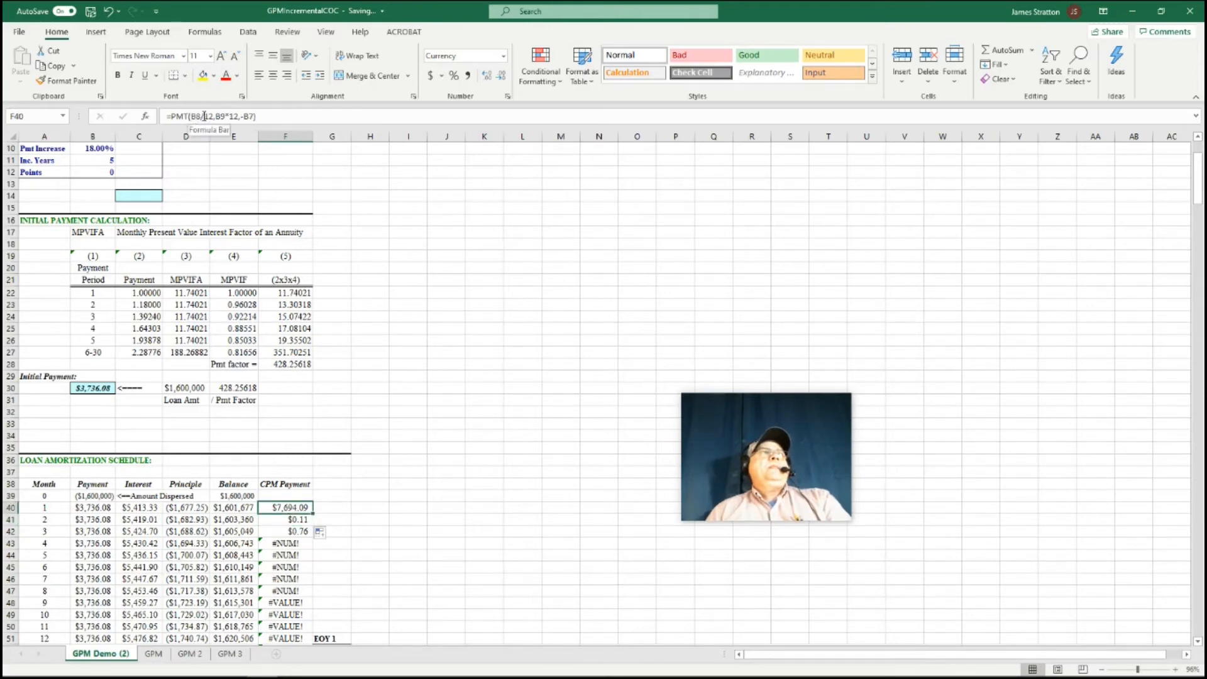
left_click(199, 117)
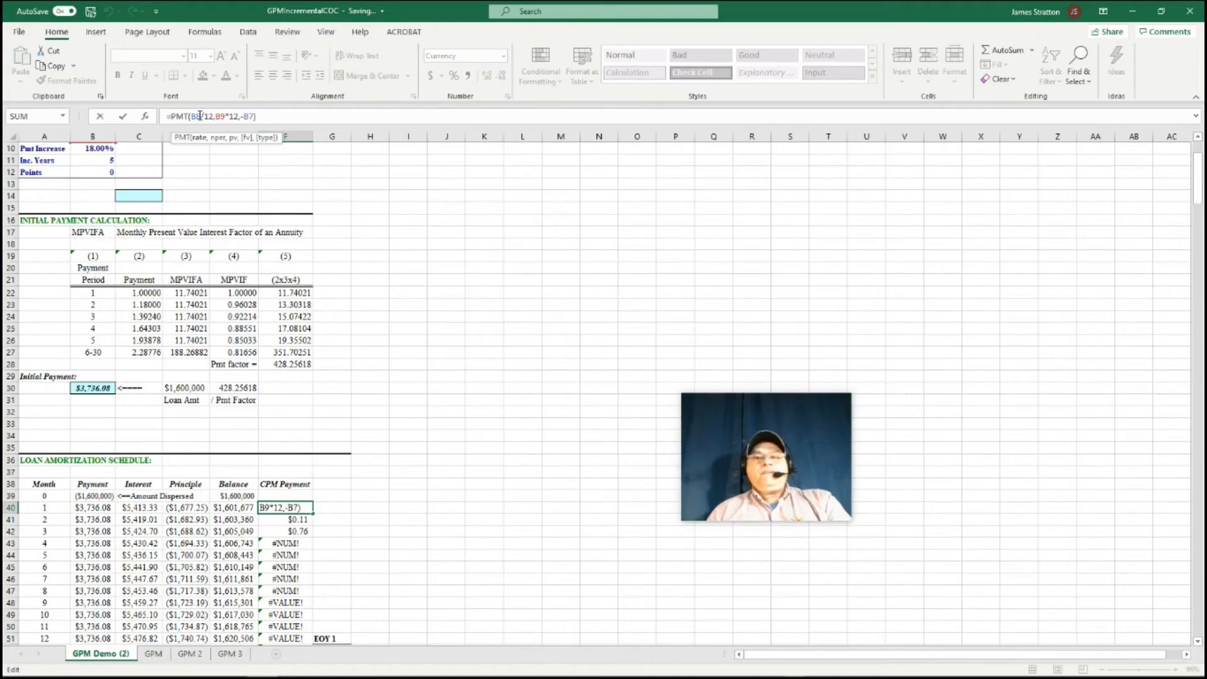
key("F4")
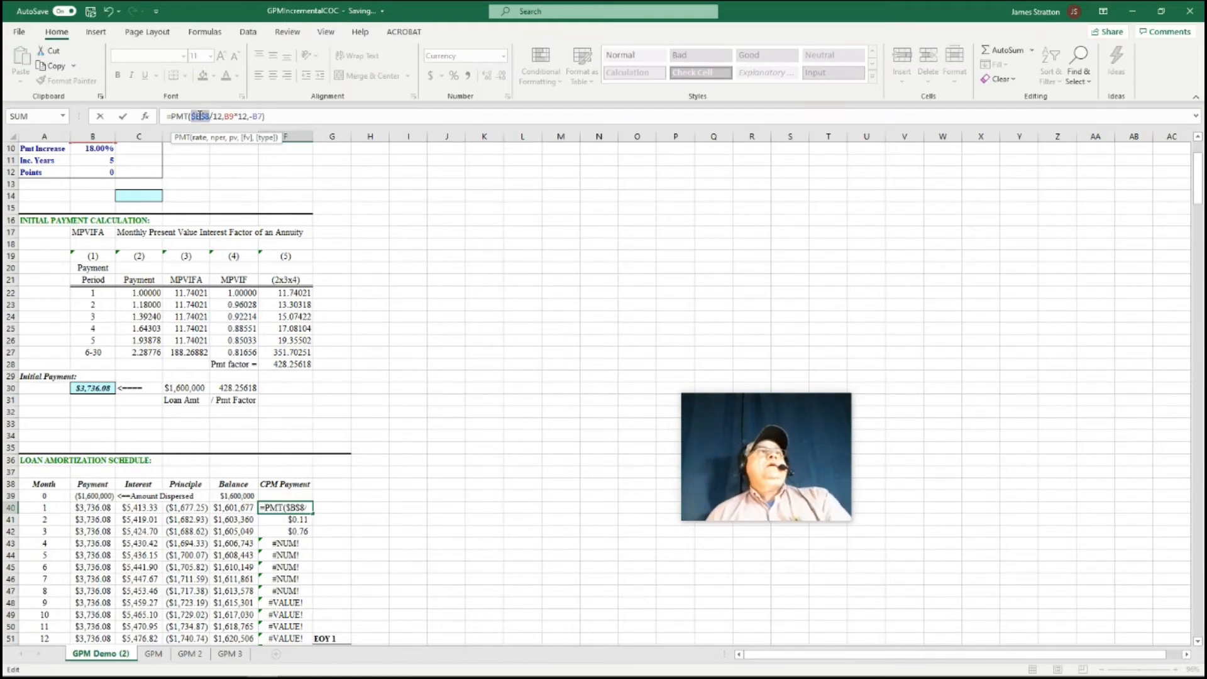
left_click(234, 117)
key("F4")
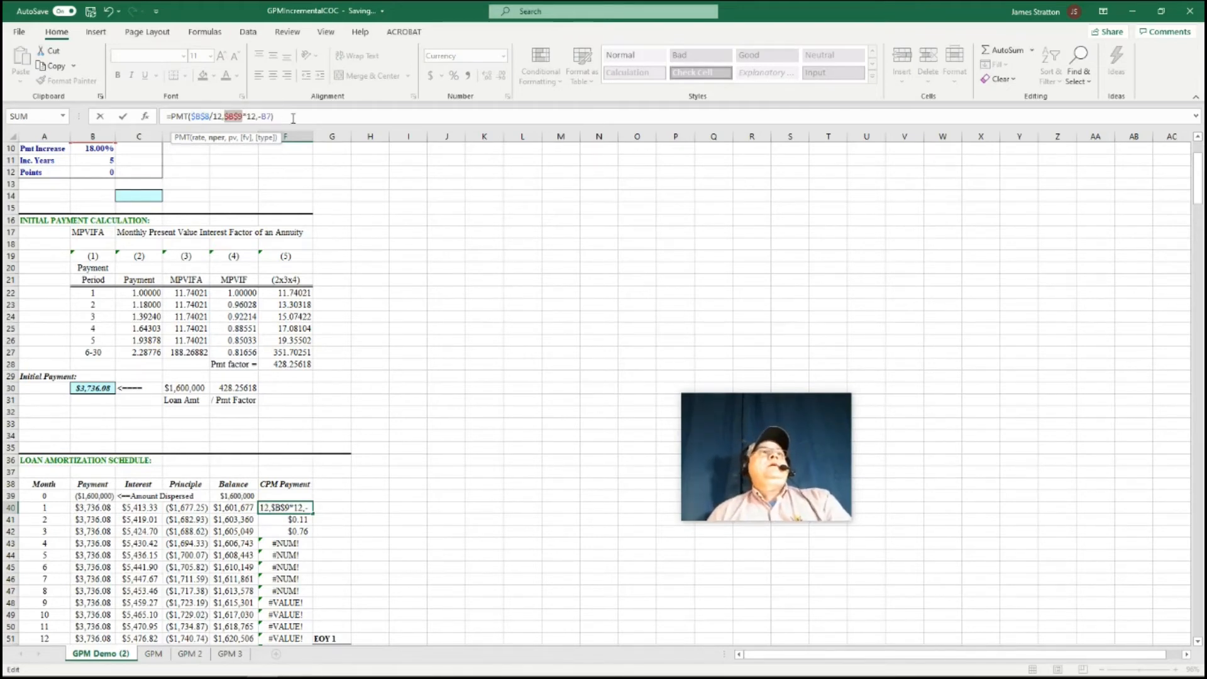
left_click(293, 117)
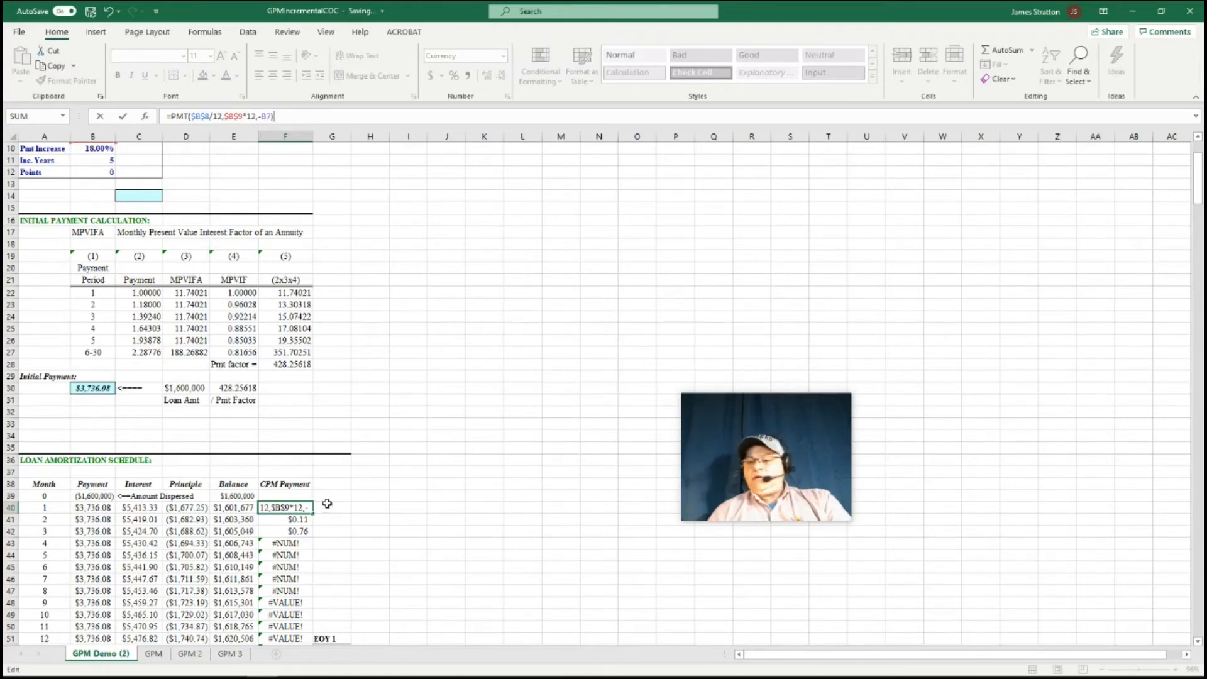
key("Return")
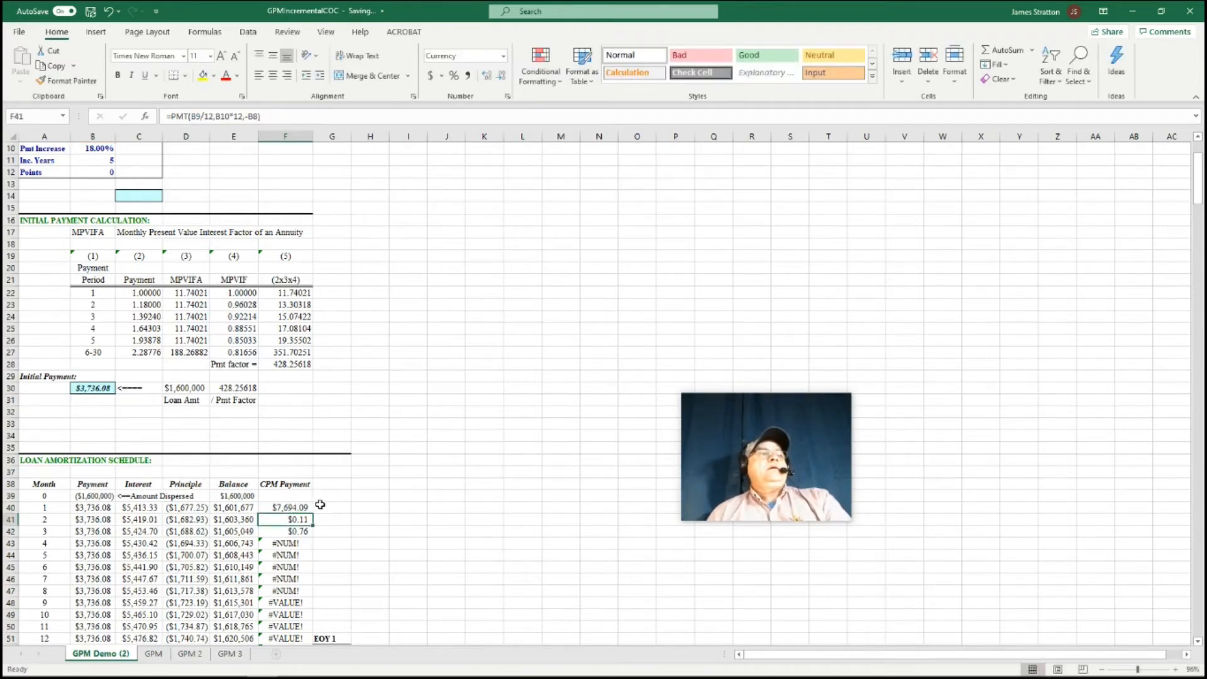
Fill =PMT($B$8/12,$B$9*12,-B7) from F40 down the CPM Payment column and check which reference shifts in F41
left_click(310, 509)
left_click_drag(313, 514, 313, 639)
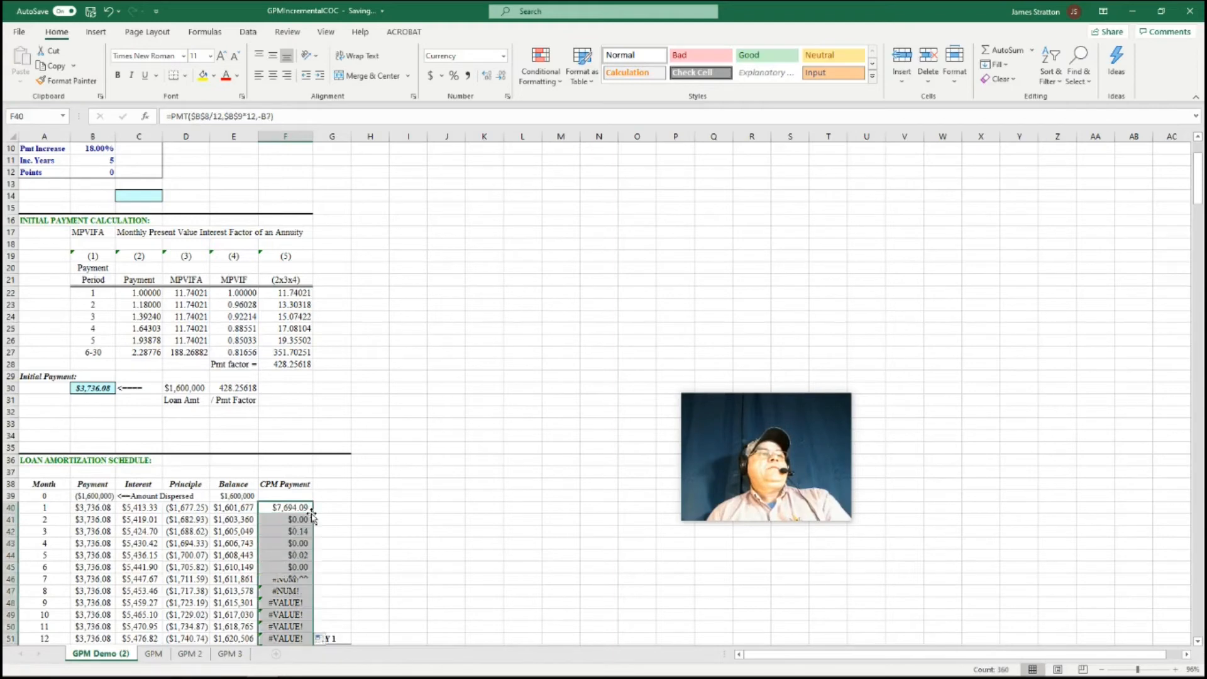
left_click(307, 518)
left_click(306, 509)
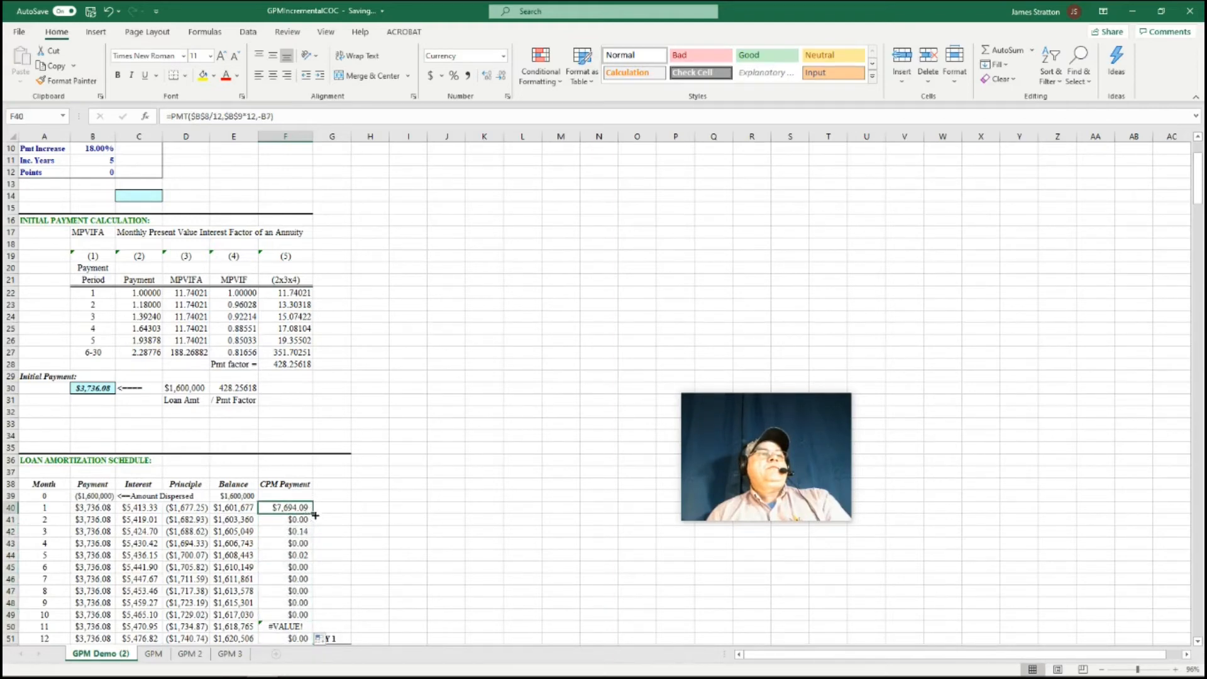
left_click_drag(315, 516, 308, 520)
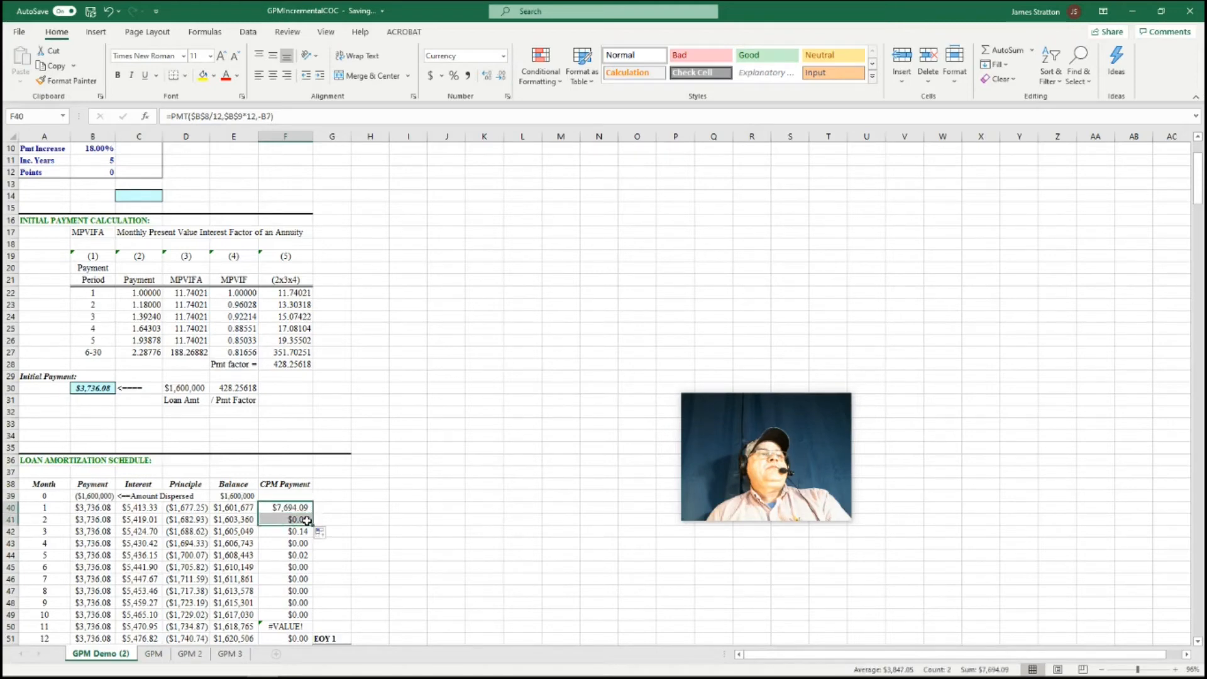
left_click(306, 520)
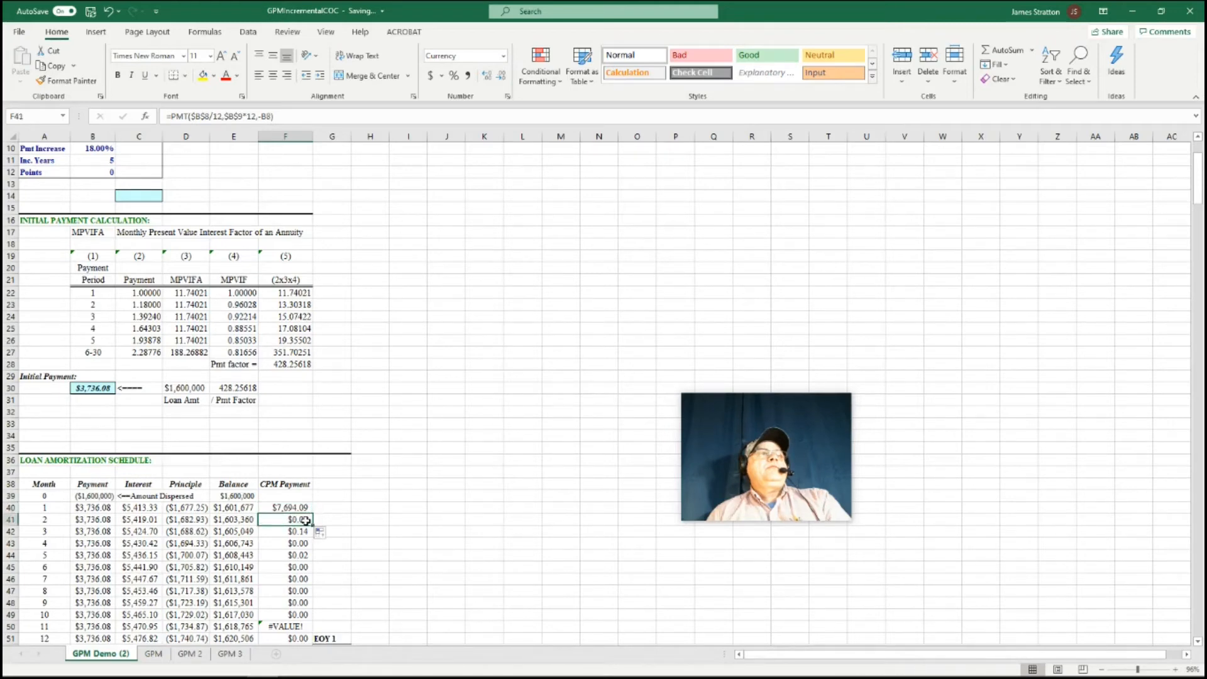
Make the loan amount reference absolute in F40 as well, giving =PMT($B$8/12,$B$9*12,-$B$7)
left_click(297, 507)
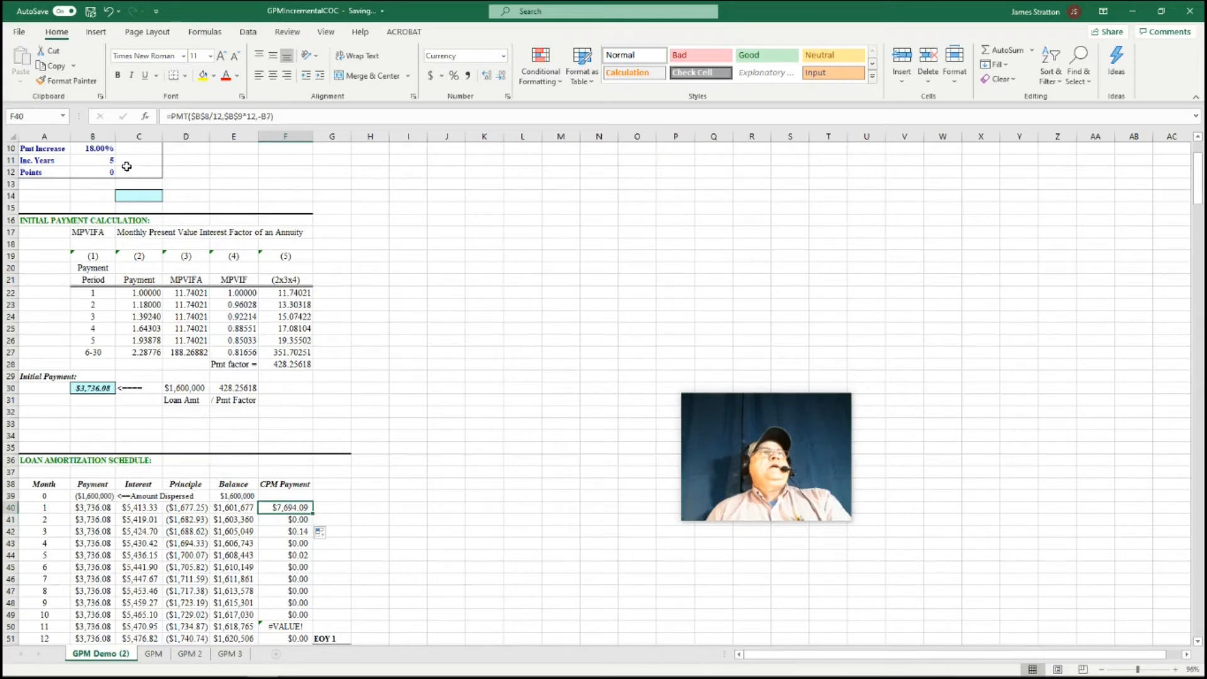
left_click(270, 117)
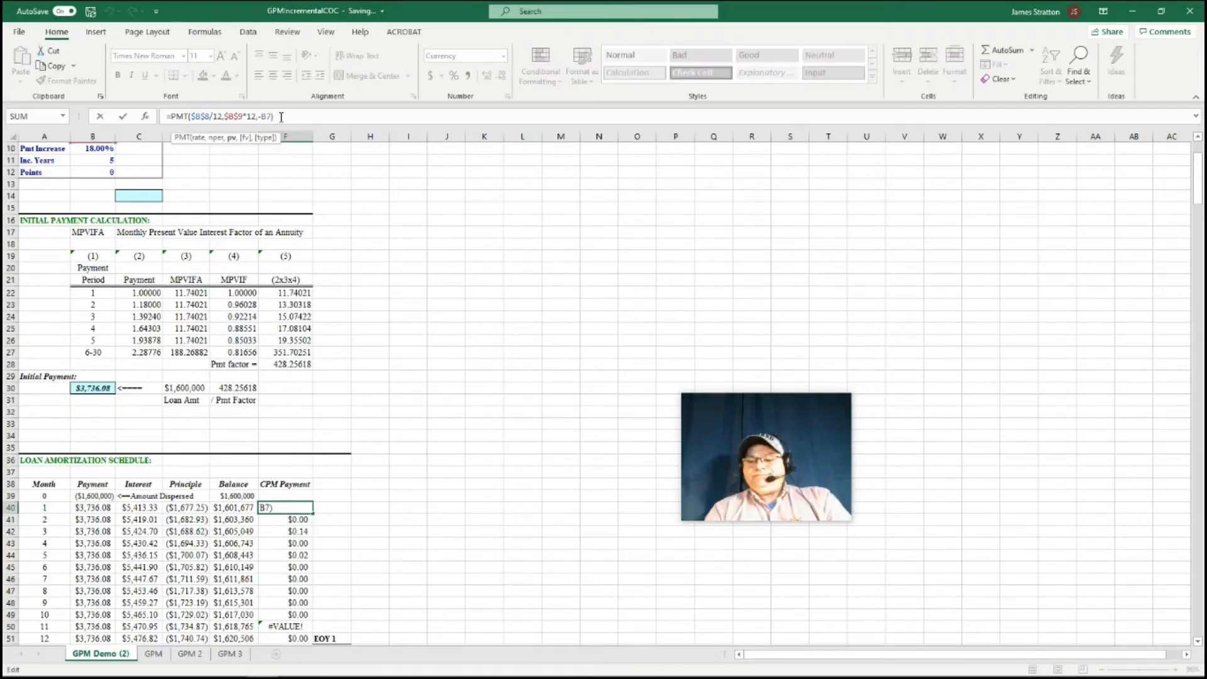
key("F4")
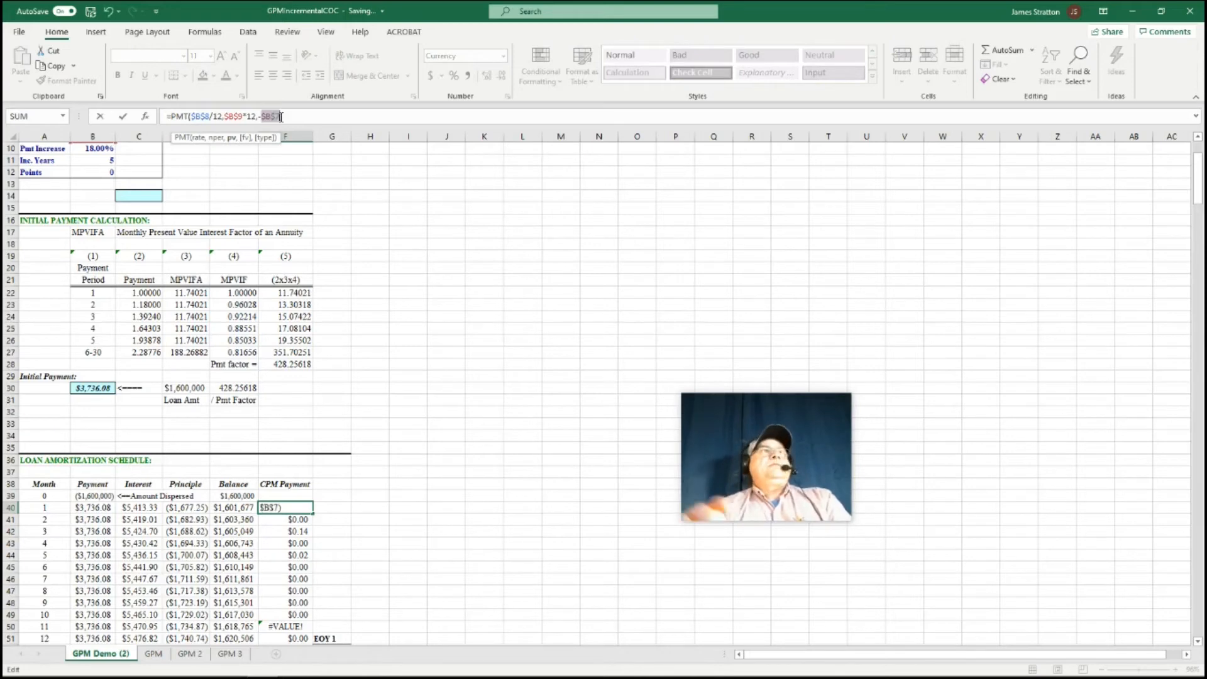
left_click(294, 115)
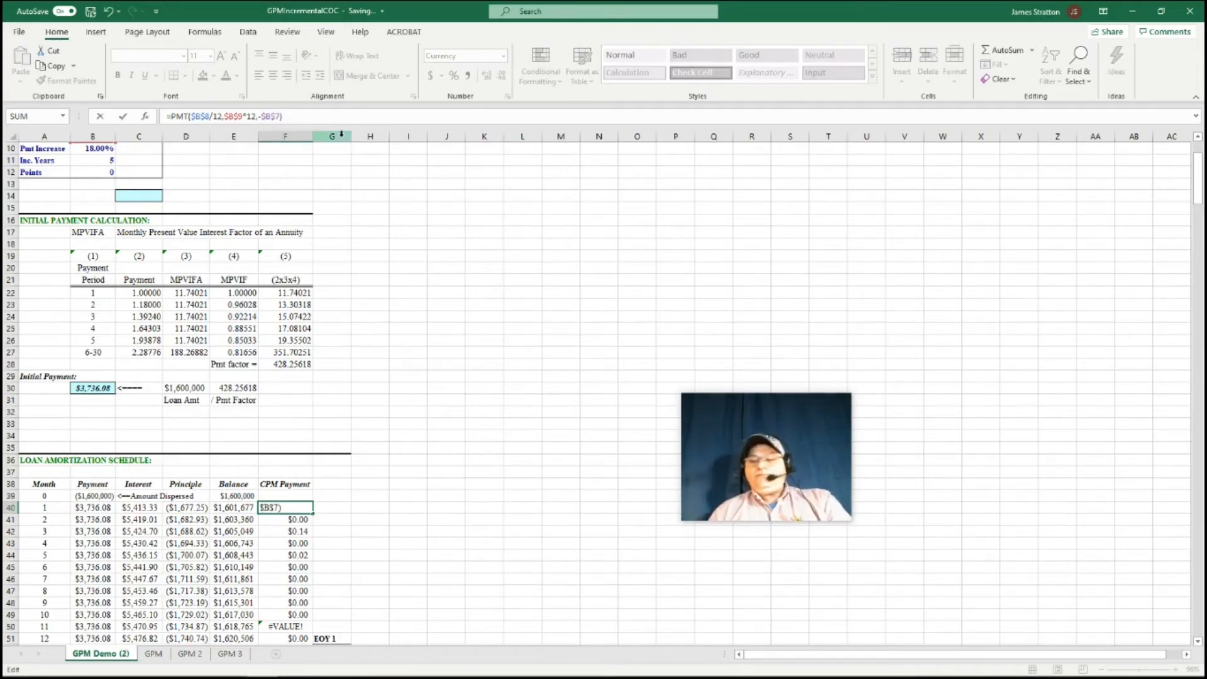
key("Return")
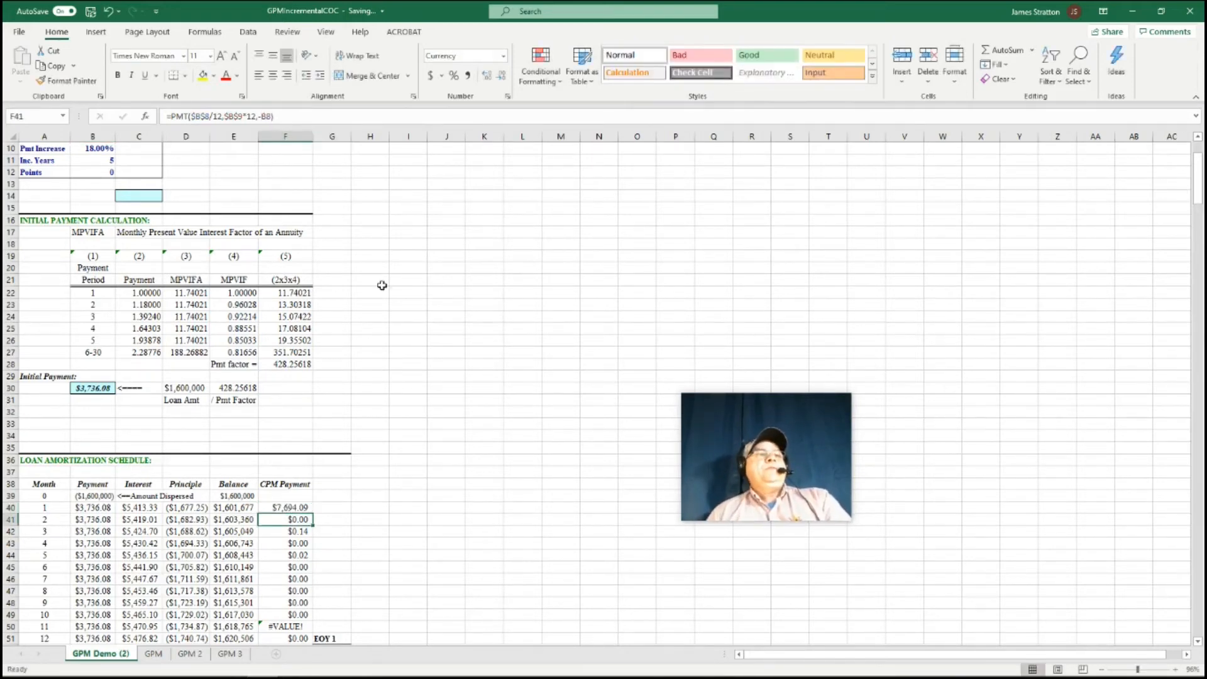
Fill the fully absolute PMT formula from F40 down the CPM Payment column through all months
left_click(294, 507)
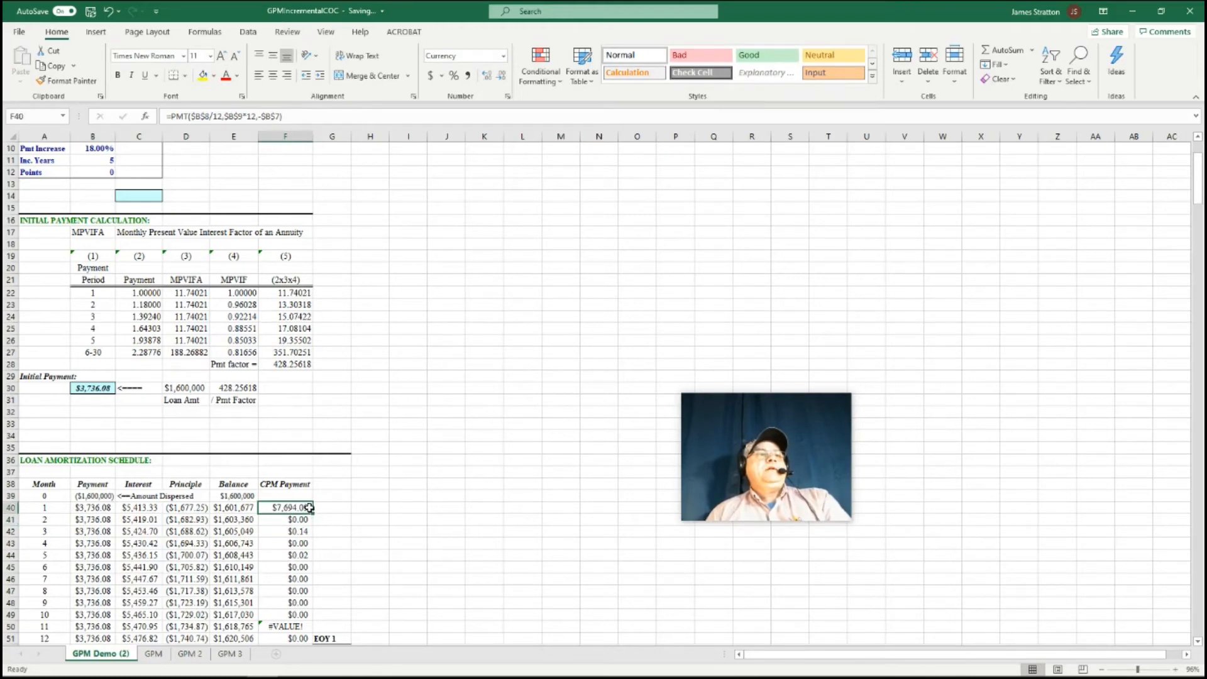
double_click(313, 513)
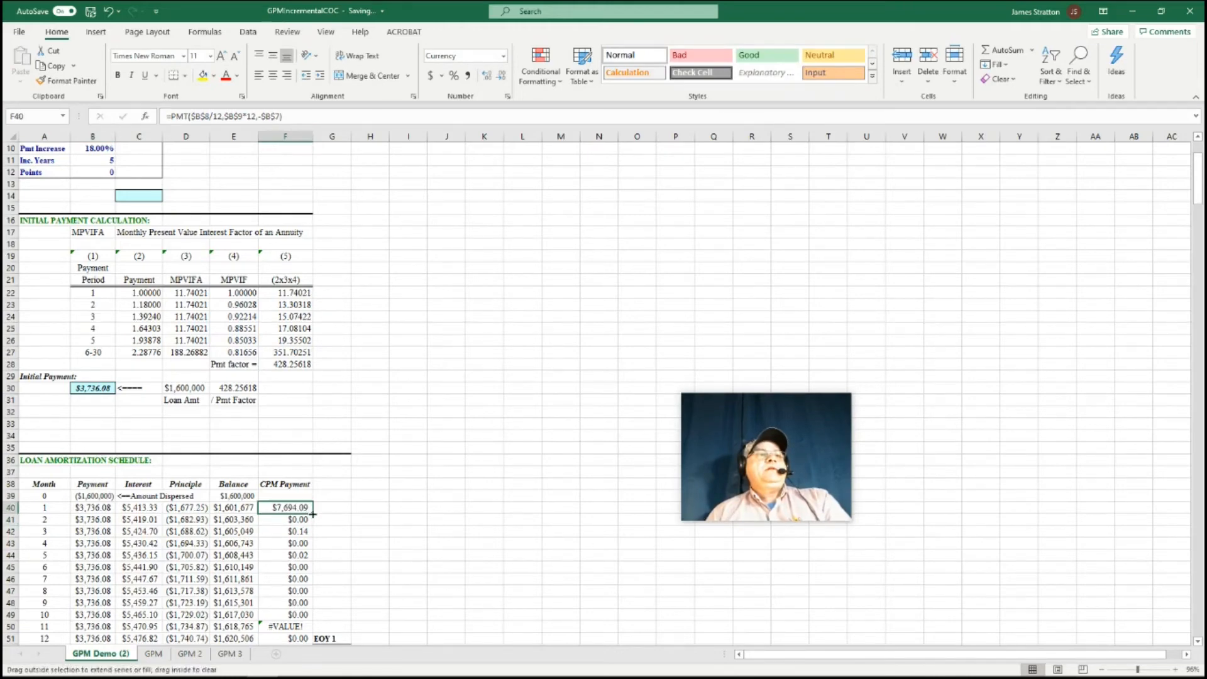
left_click(395, 509)
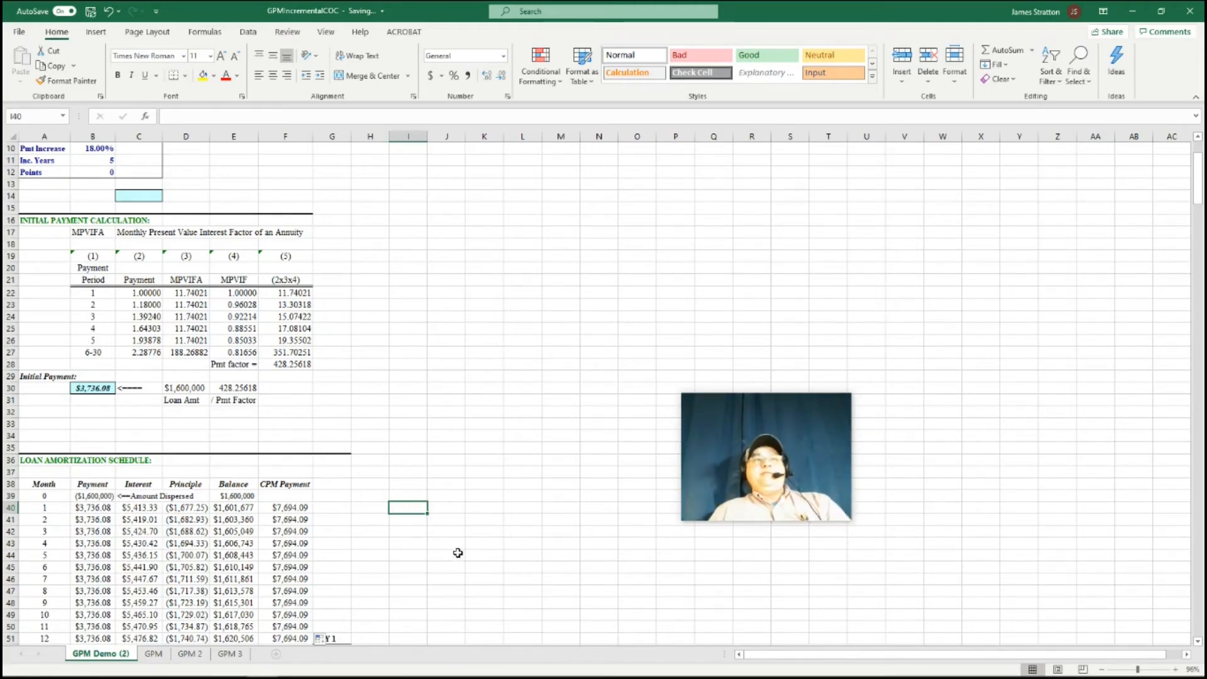
Review the GPM sheet's amortization schedule from month 1 to month 84 together with its GPM vs CPM Payment and GPM Loan Balance charts
scroll(462, 546, "down", 7)
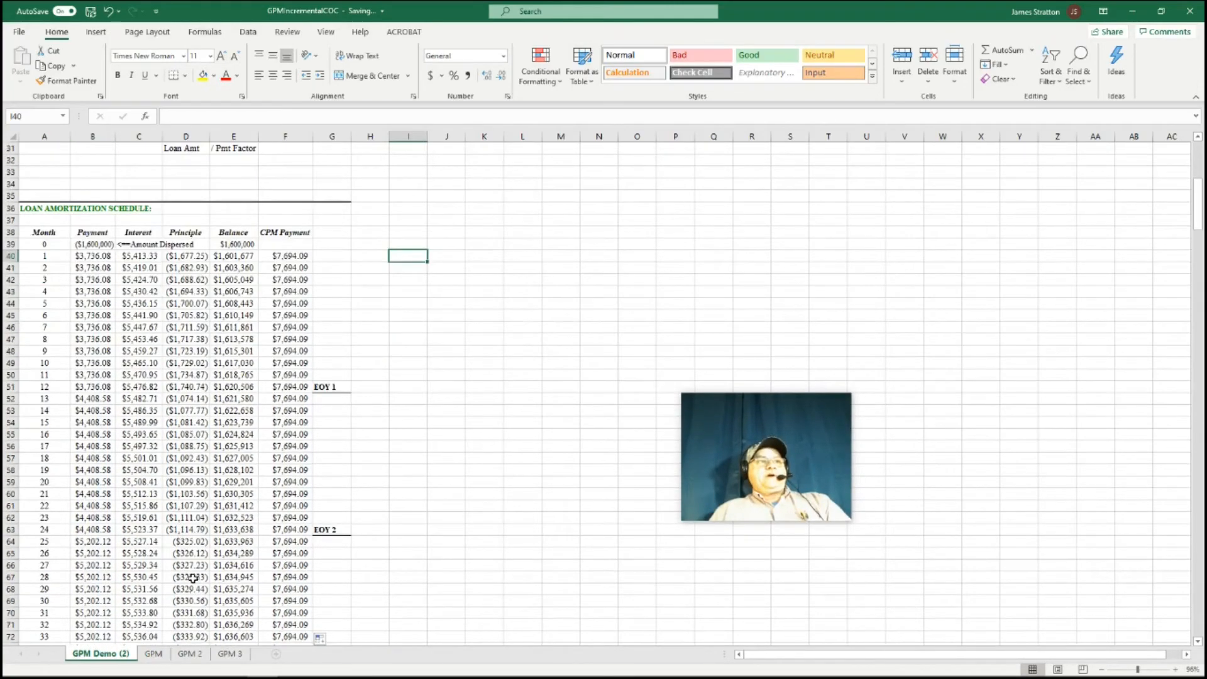
left_click(151, 656)
scroll(404, 585, "up", 5)
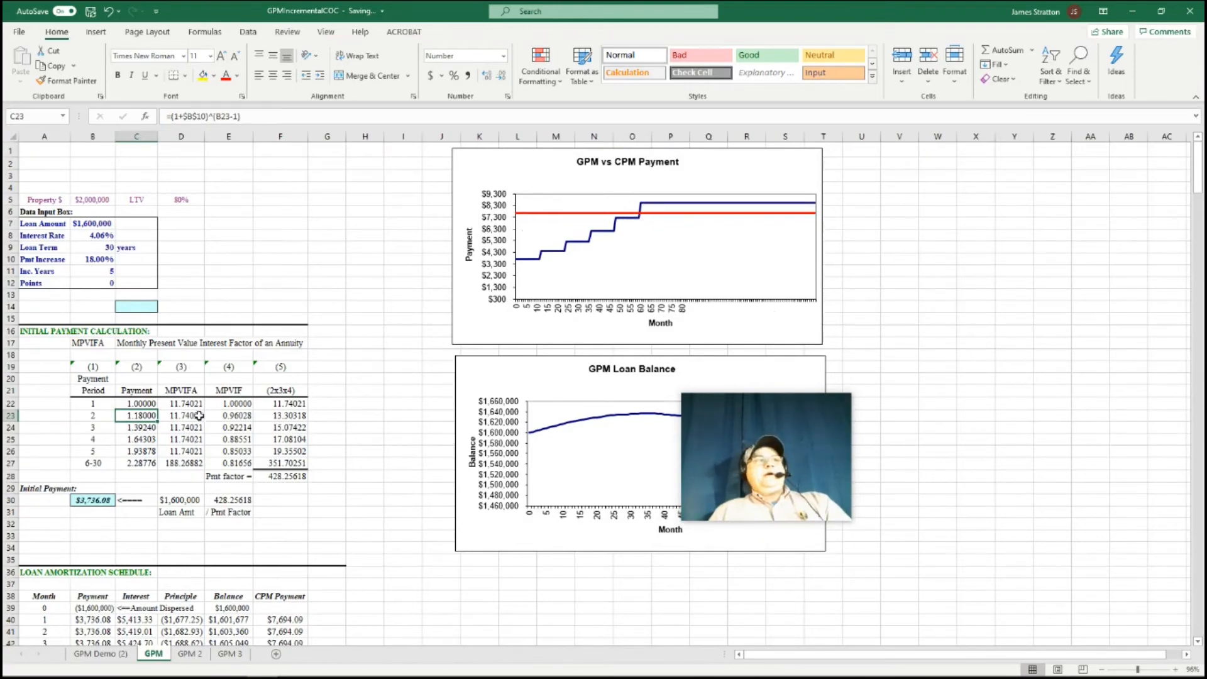
scroll(355, 530, "down", 4)
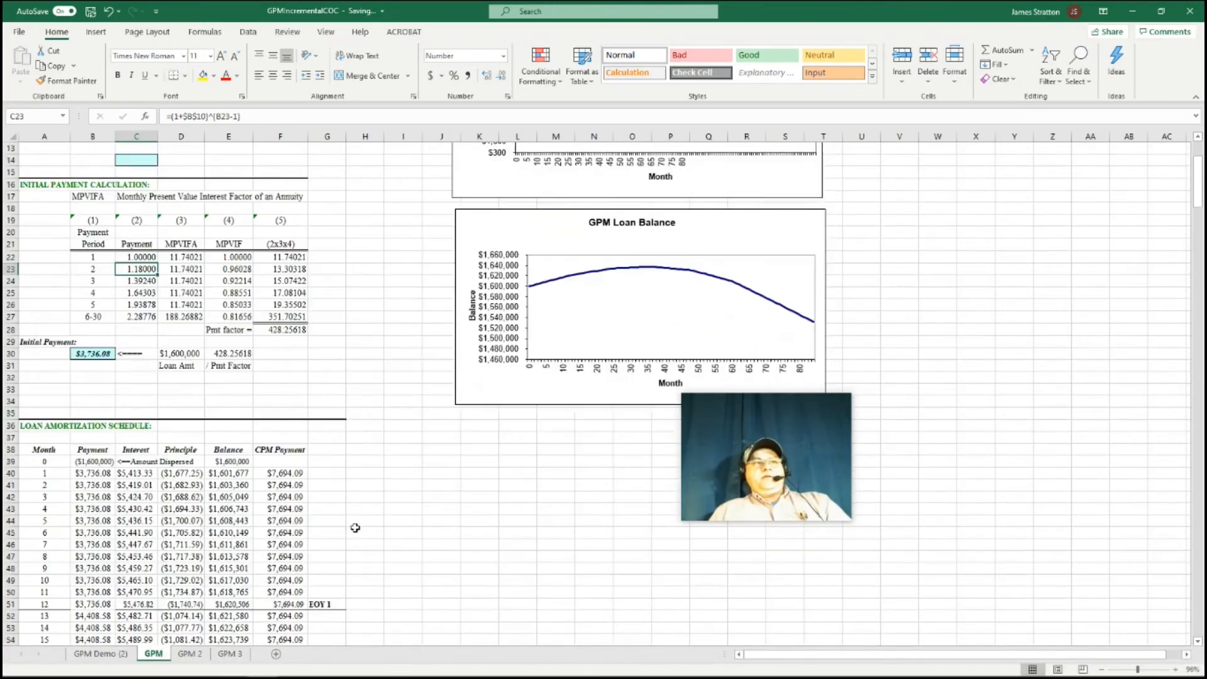
scroll(354, 530, "down", 20)
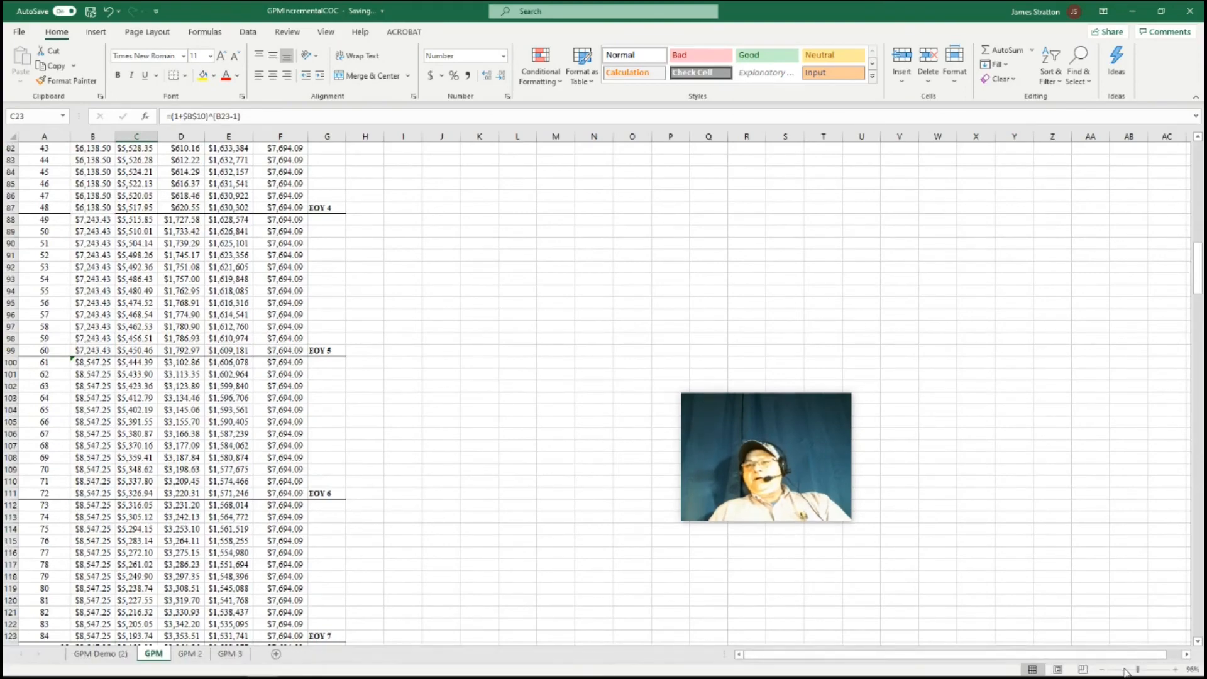
left_click(1125, 670)
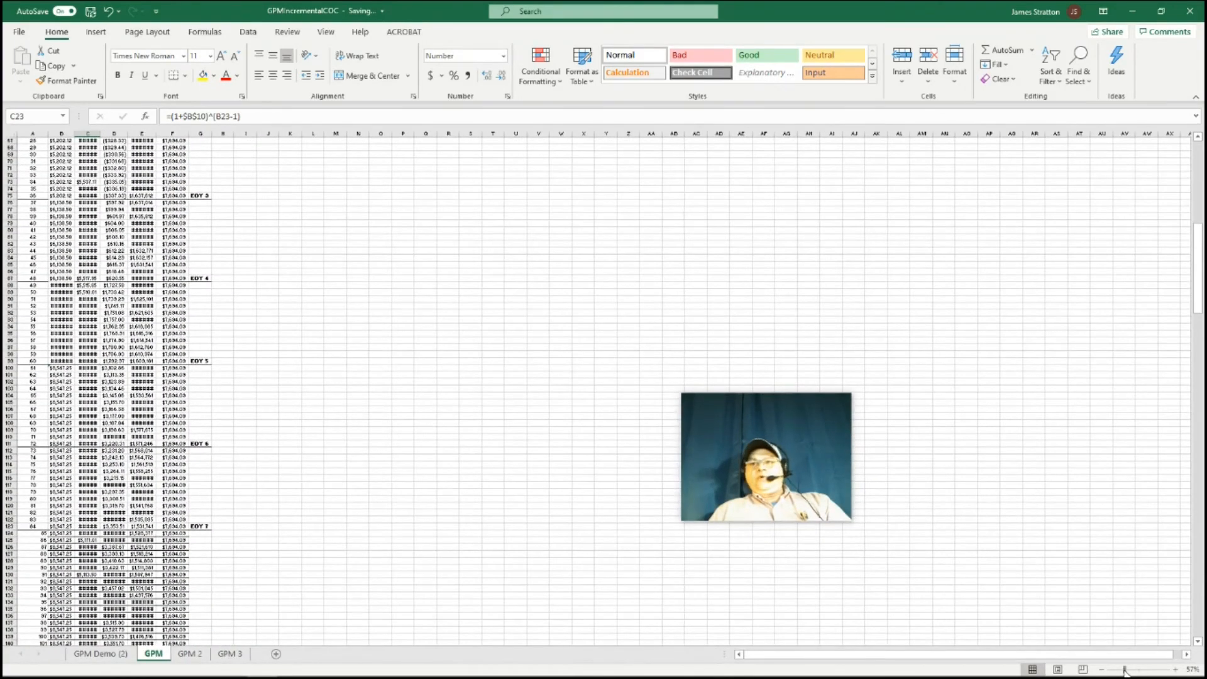
left_click(1120, 670)
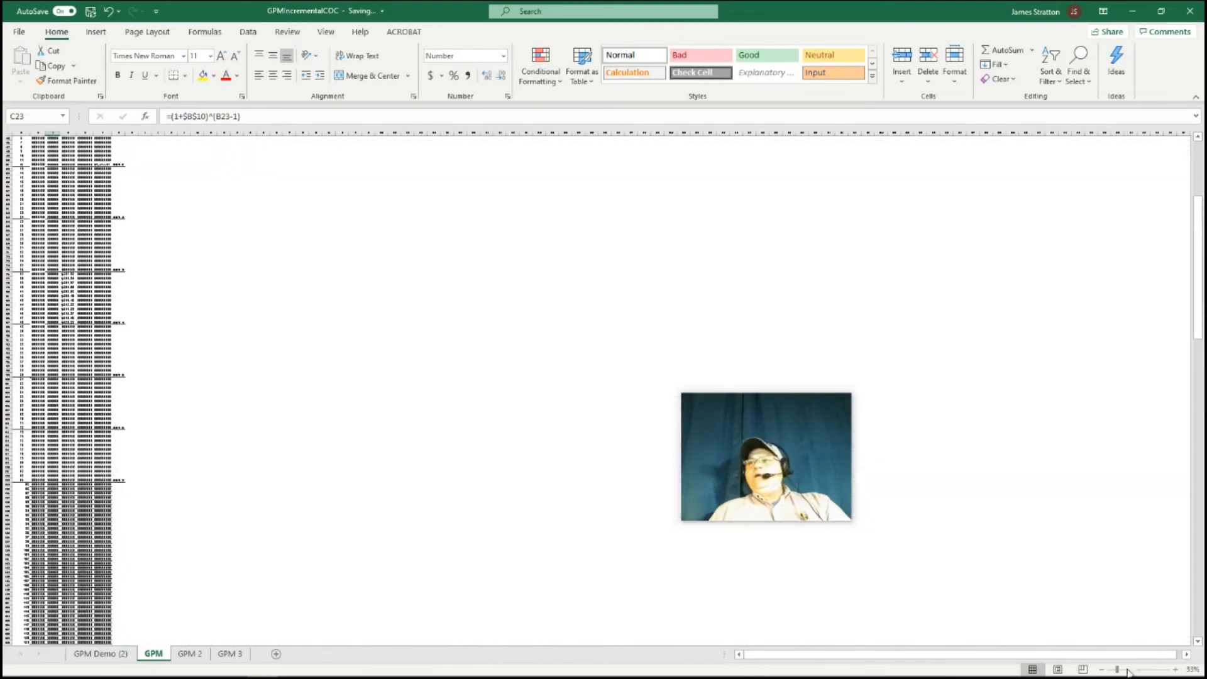
left_click(1153, 671)
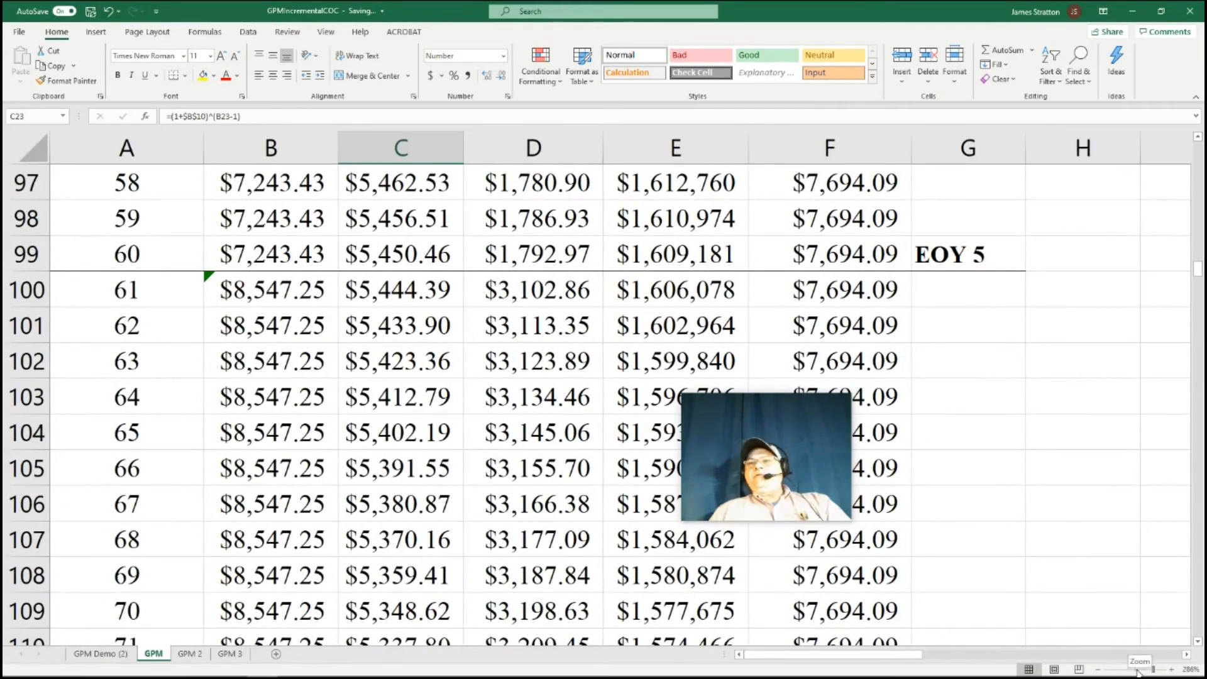
left_click(1138, 670)
scroll(849, 531, "up", 10)
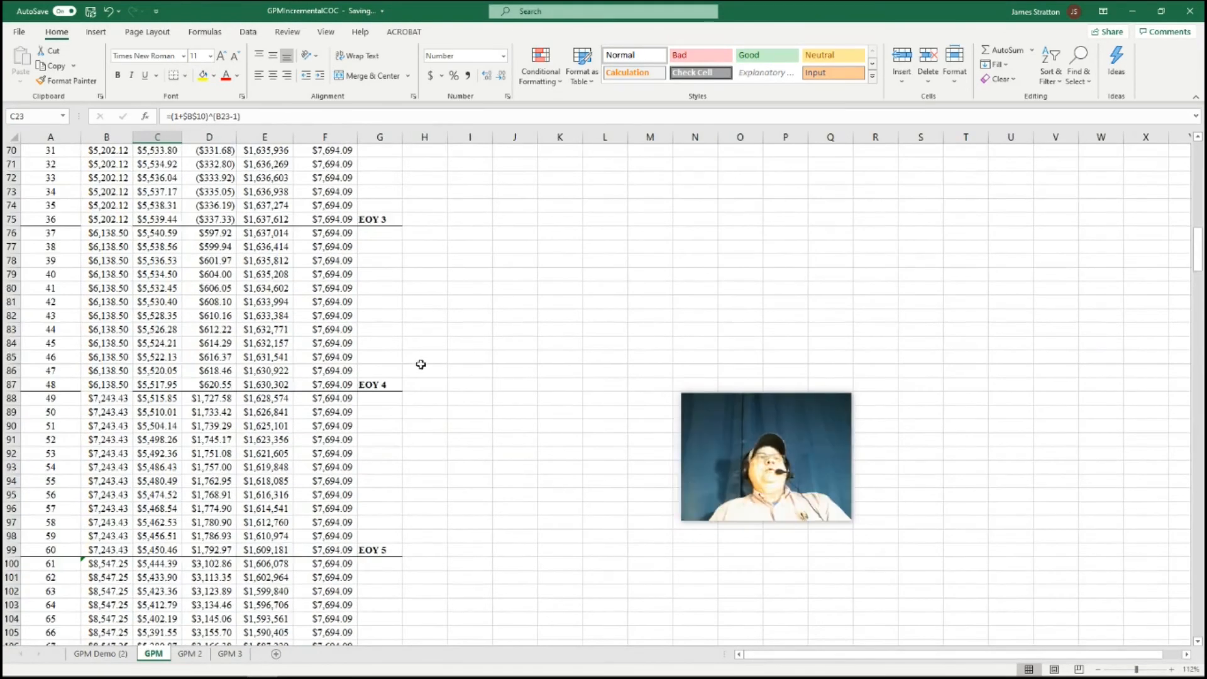
scroll(443, 332, "up", 19)
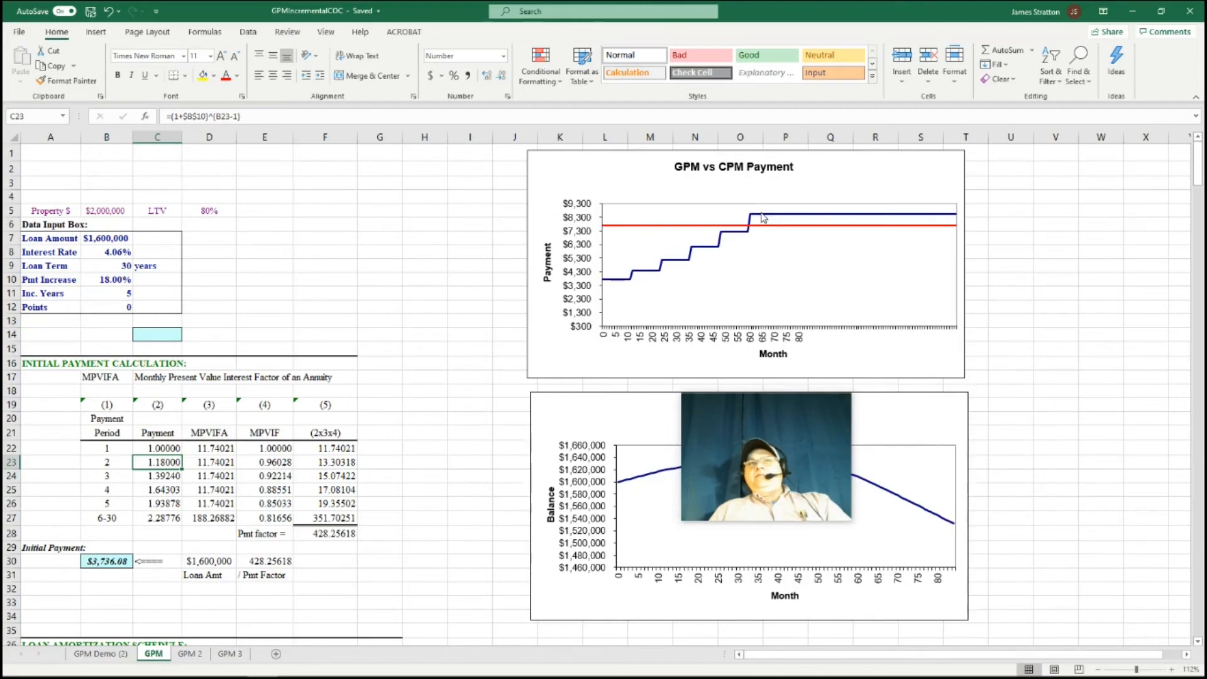
scroll(989, 438, "down", 6)
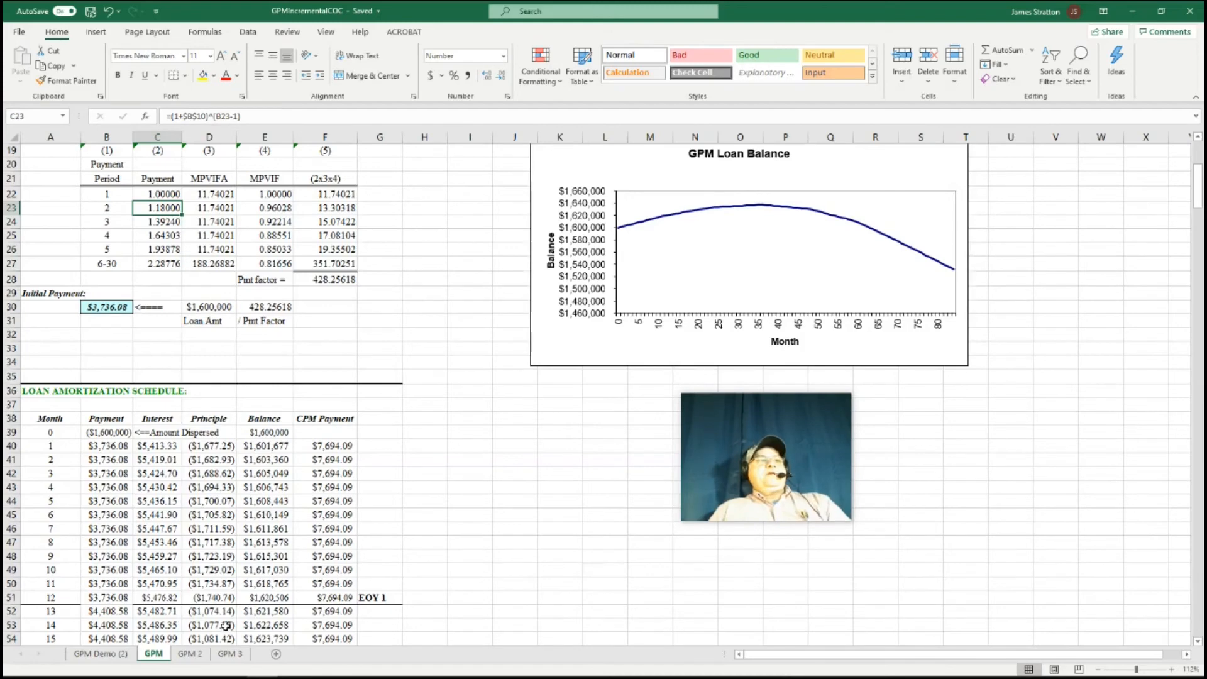
Compare the inputs, payment charts, loan balance charts and schedules on the GPM 2 and GPM 3 sheets
left_click(200, 657)
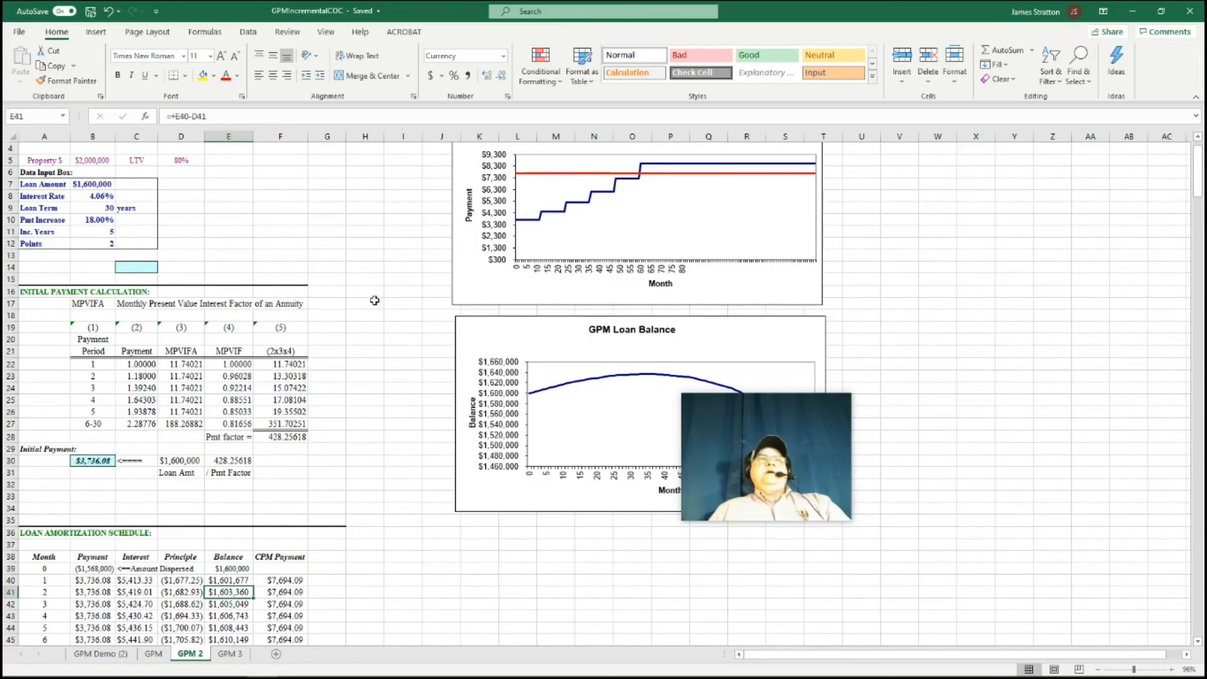
scroll(638, 264, "up", 1)
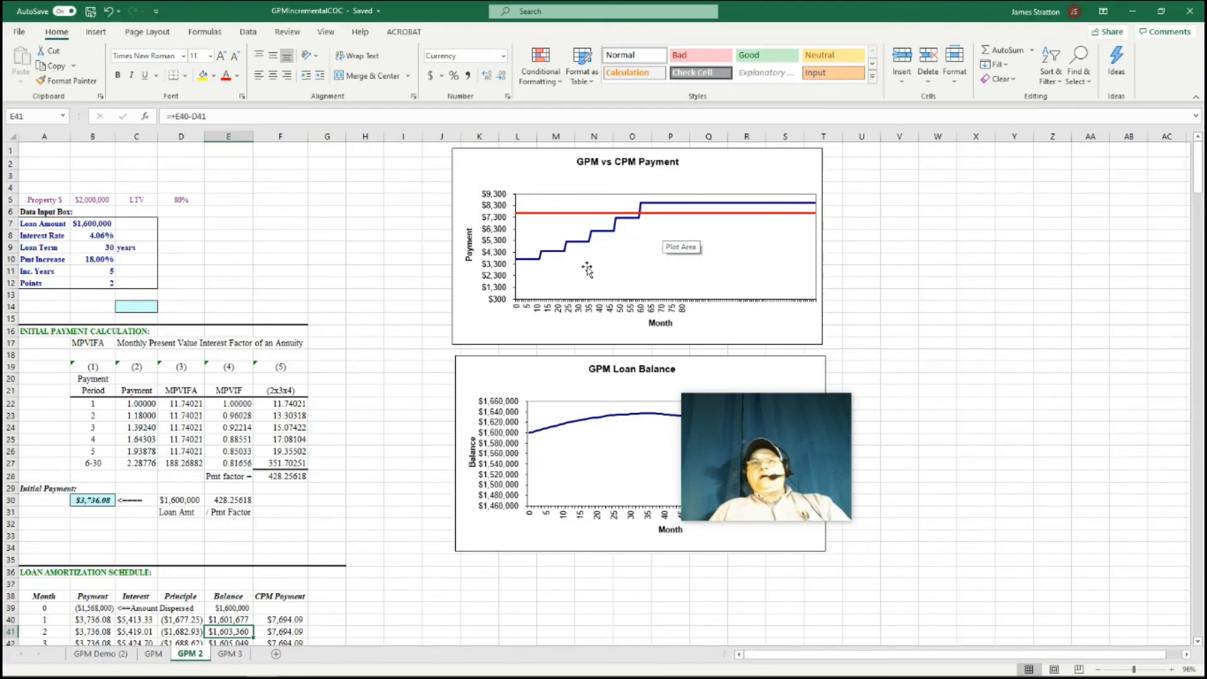
scroll(585, 271, "down", 4)
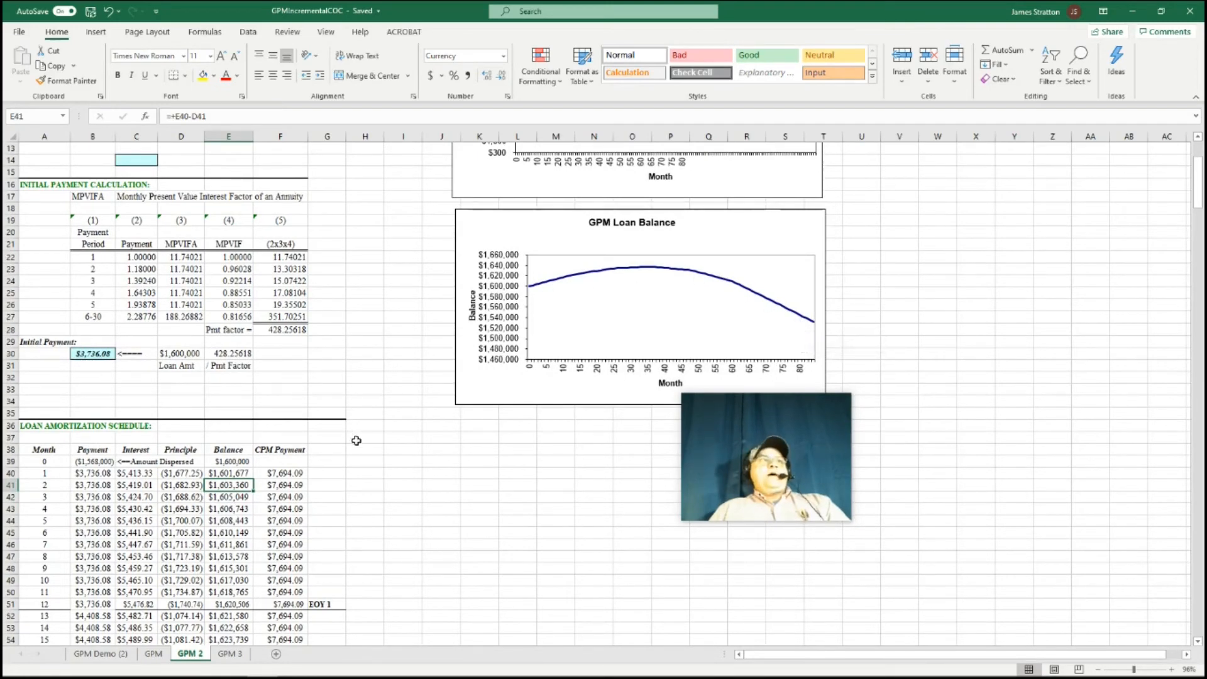
left_click(230, 654)
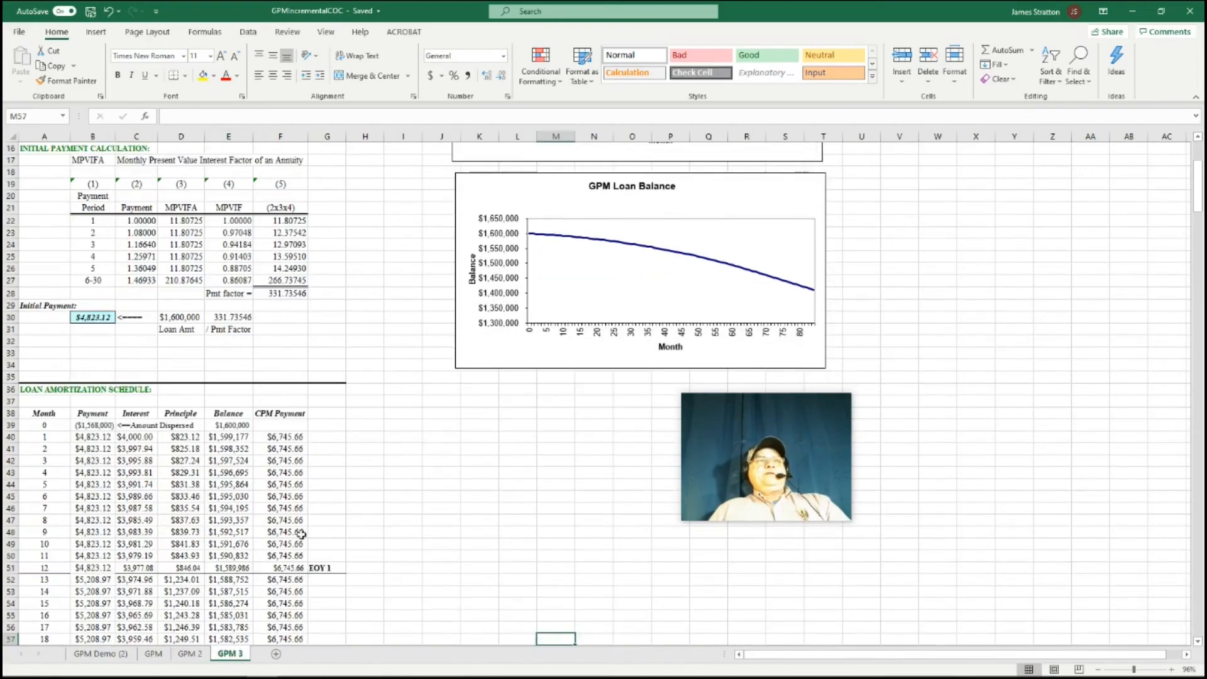
scroll(384, 457, "up", 1)
scroll(384, 458, "up", 5)
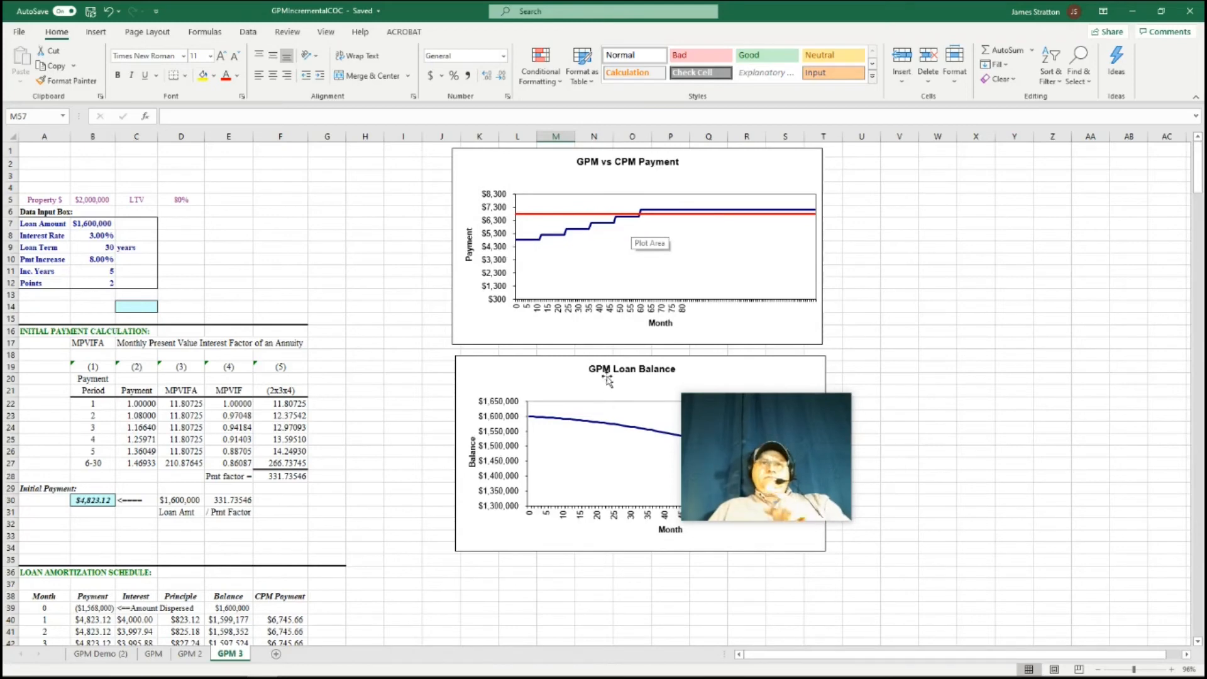
scroll(597, 472, "down", 4)
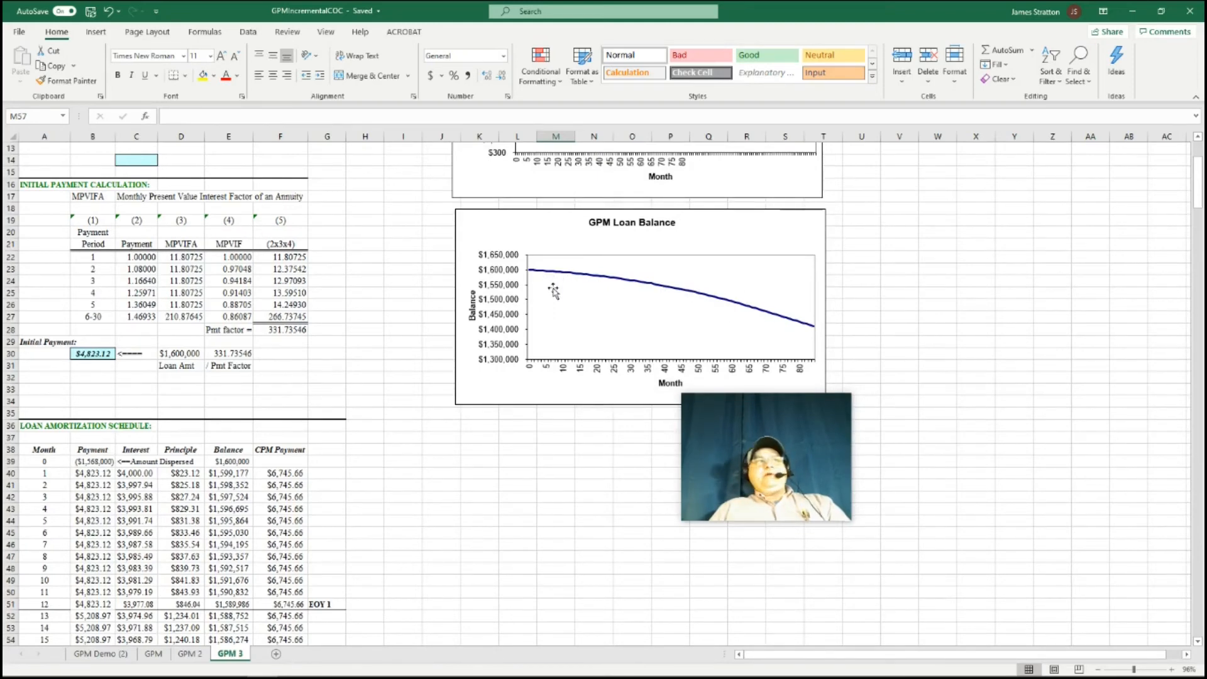
scroll(468, 305, "up", 4)
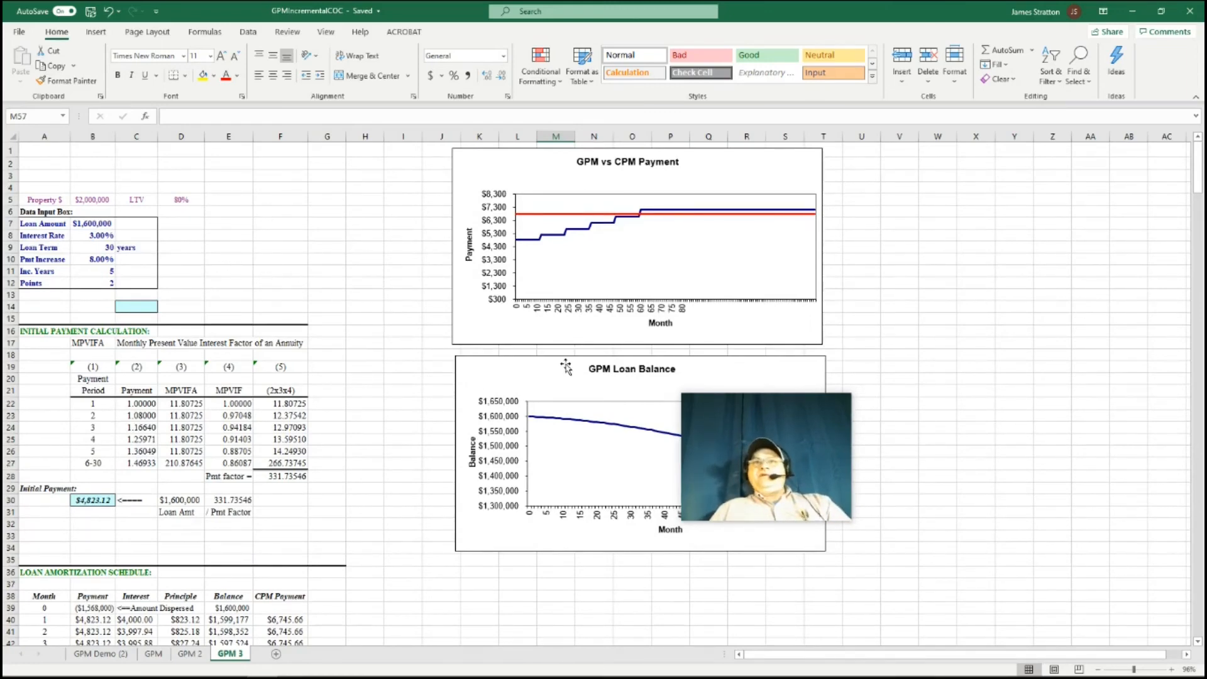
Move the GPM Loan Balance chart on GPM 3 left to start at column G, and set Pmt Increase in B10 to 10%
left_click(92, 264)
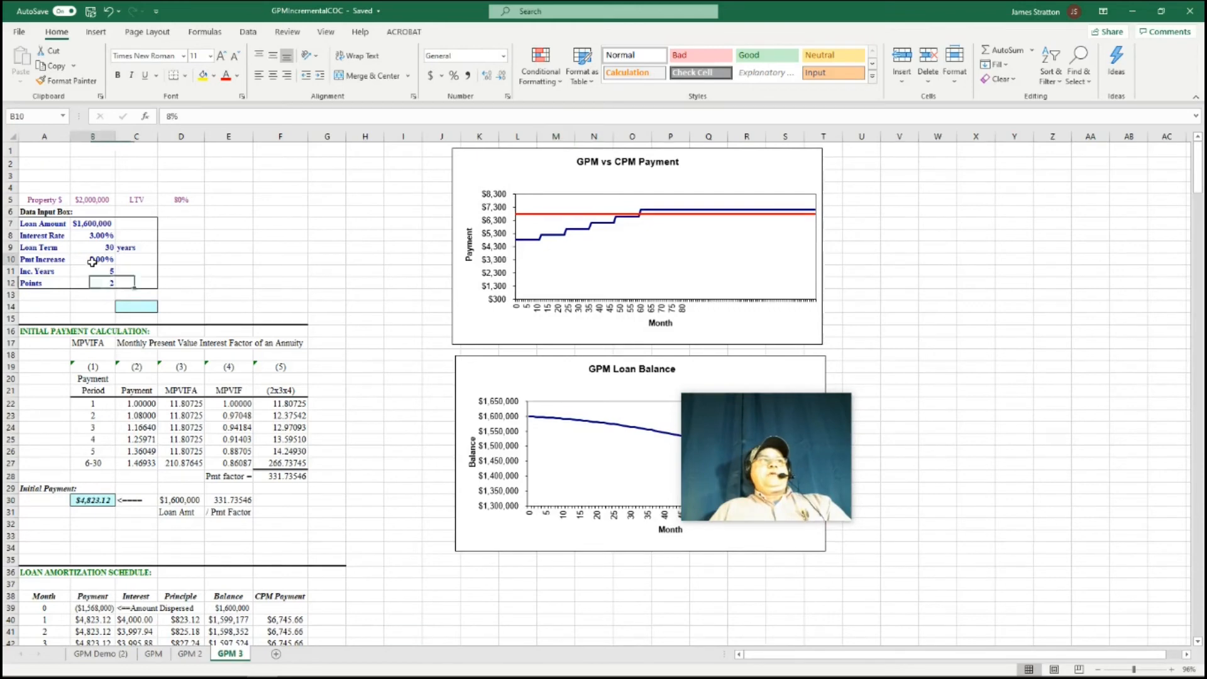
left_click_drag(515, 381, 402, 373)
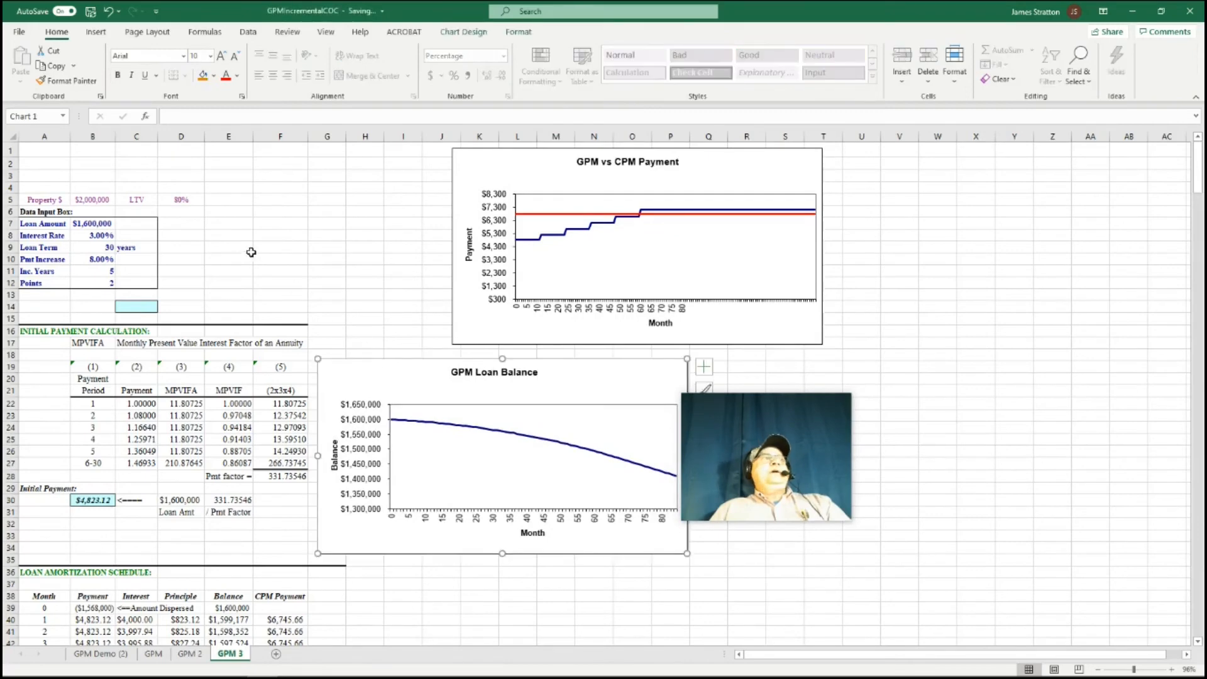
left_click(99, 262)
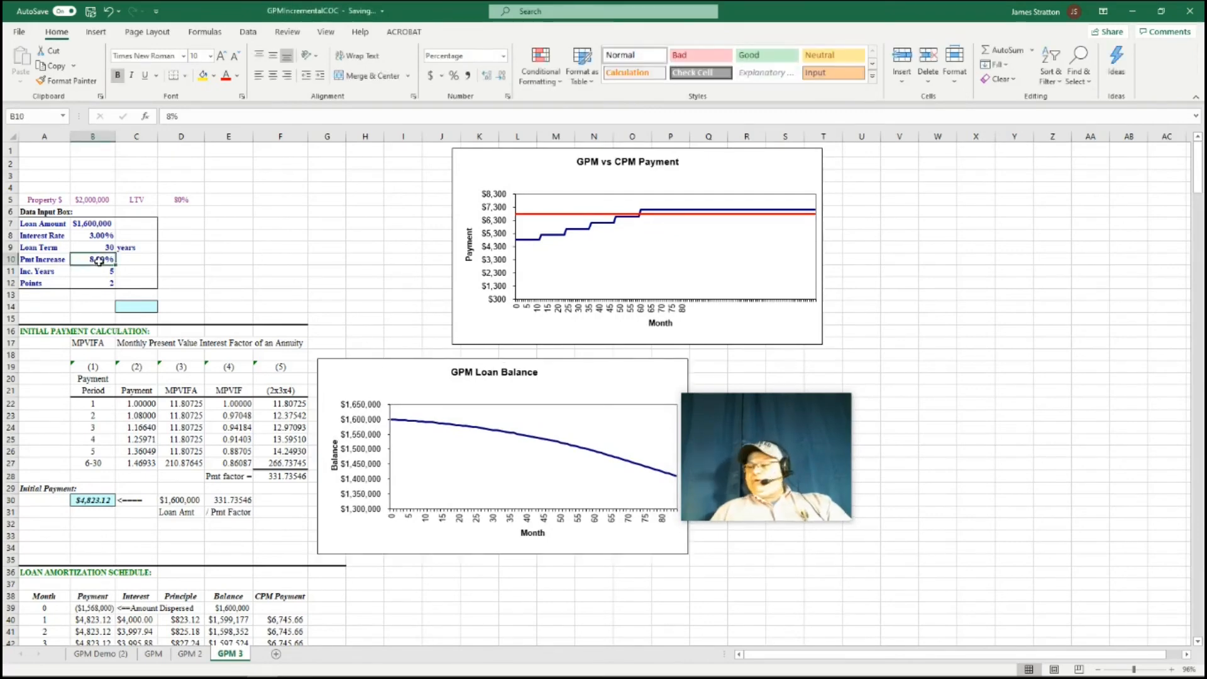
type("10")
key("Return")
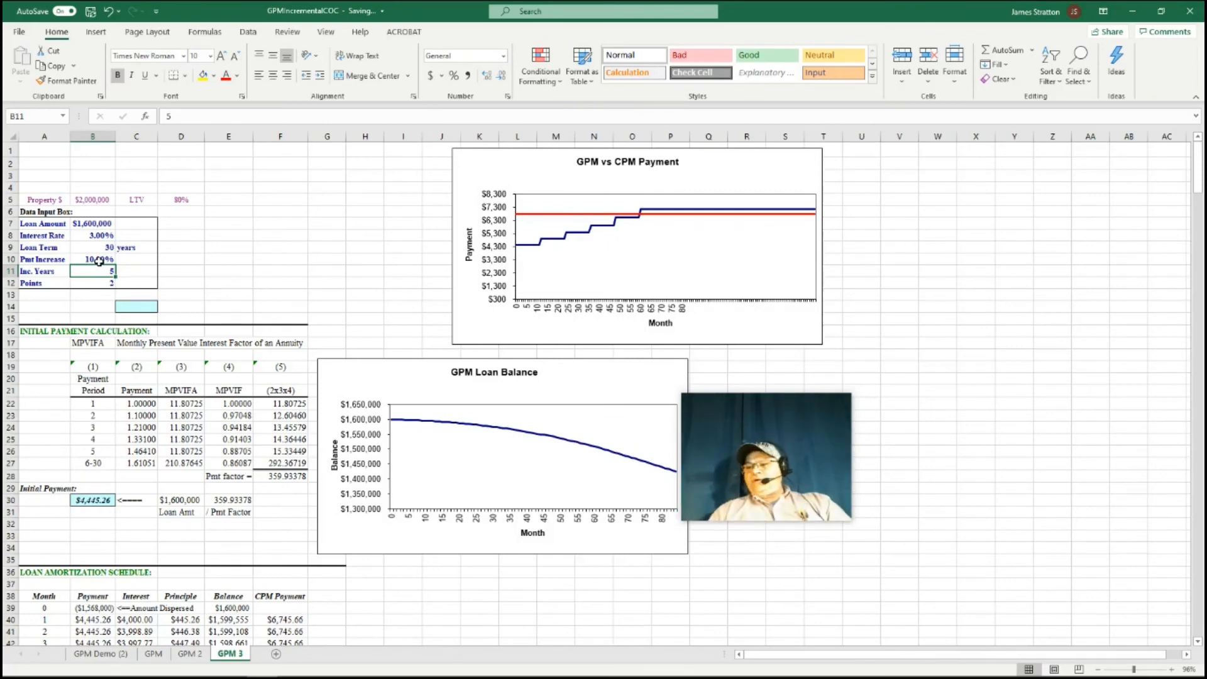
type("18")
key("Return")
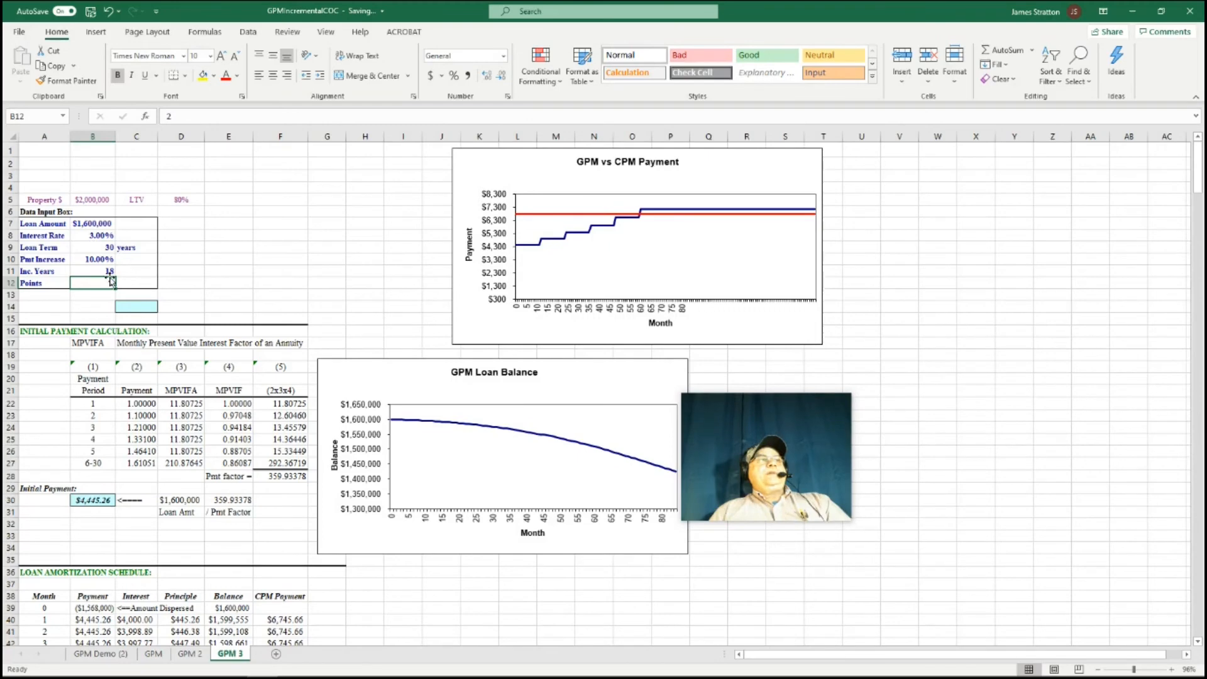
left_click(110, 273)
type("5")
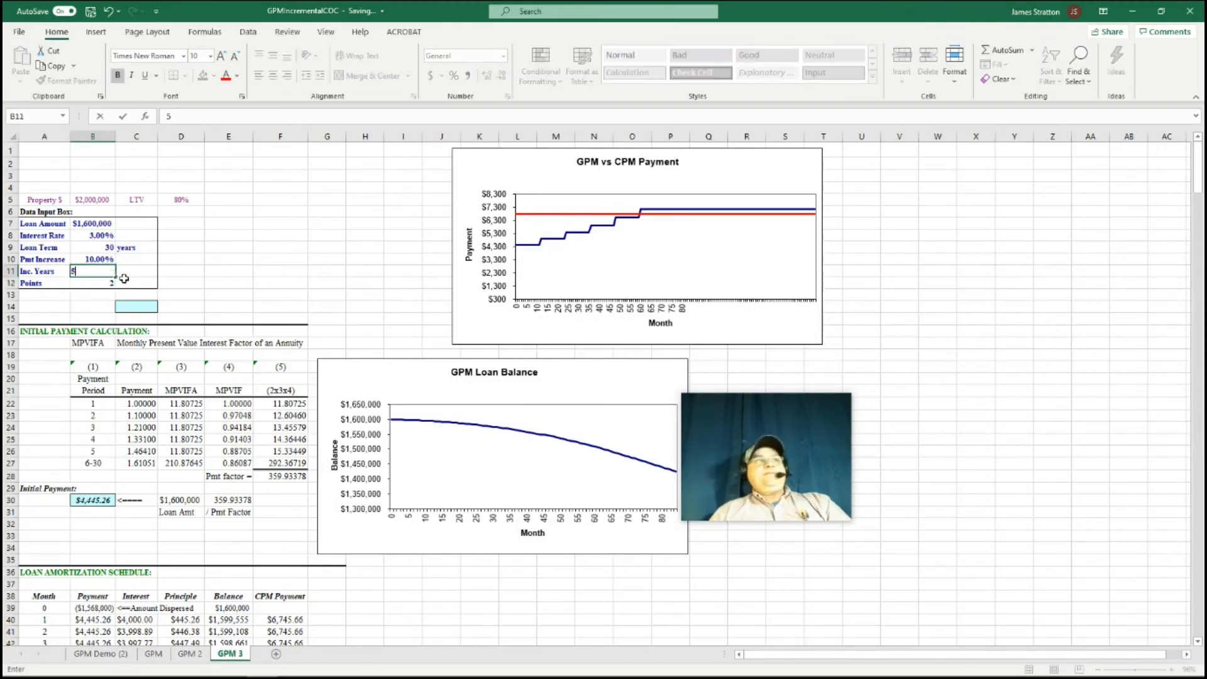
Set the payment increase in B10 of the GPM 3 sheet to 18%
left_click(102, 260)
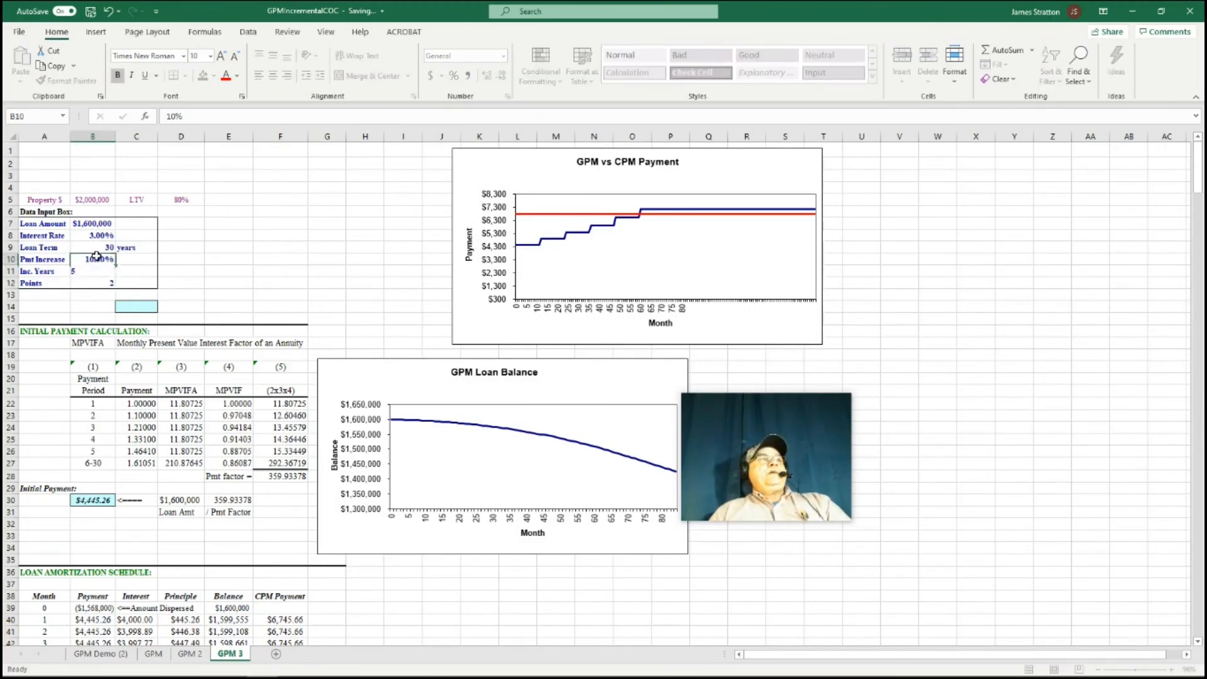
type("18")
key("Return")
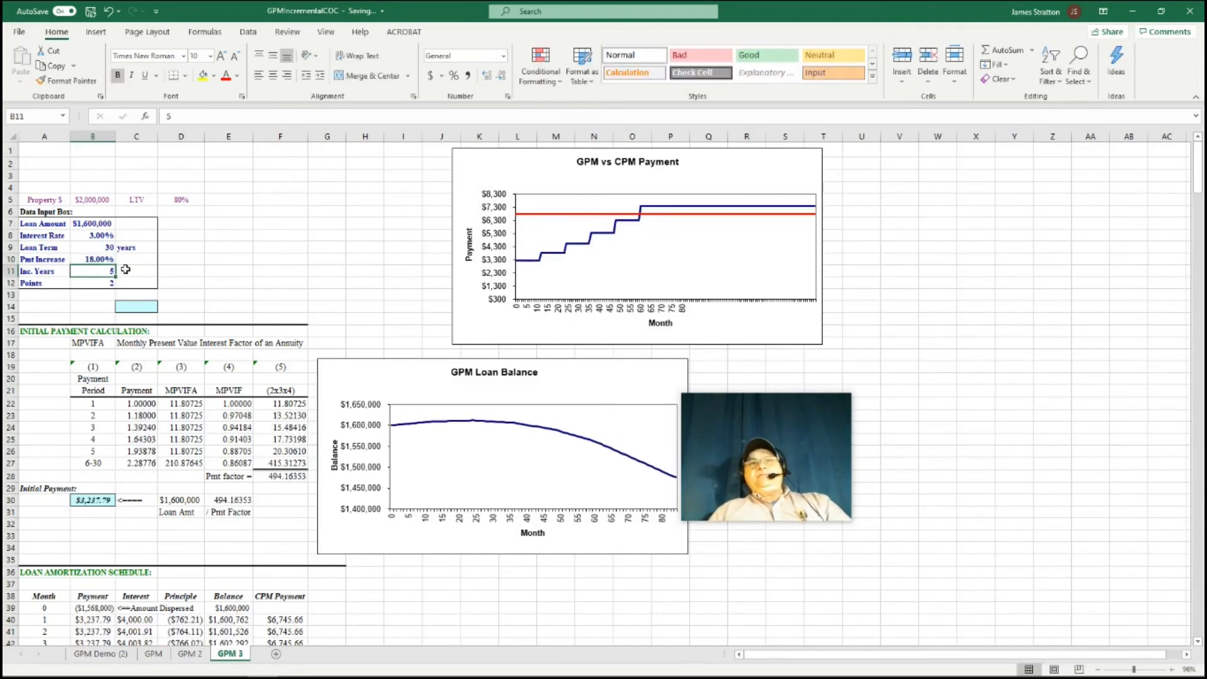